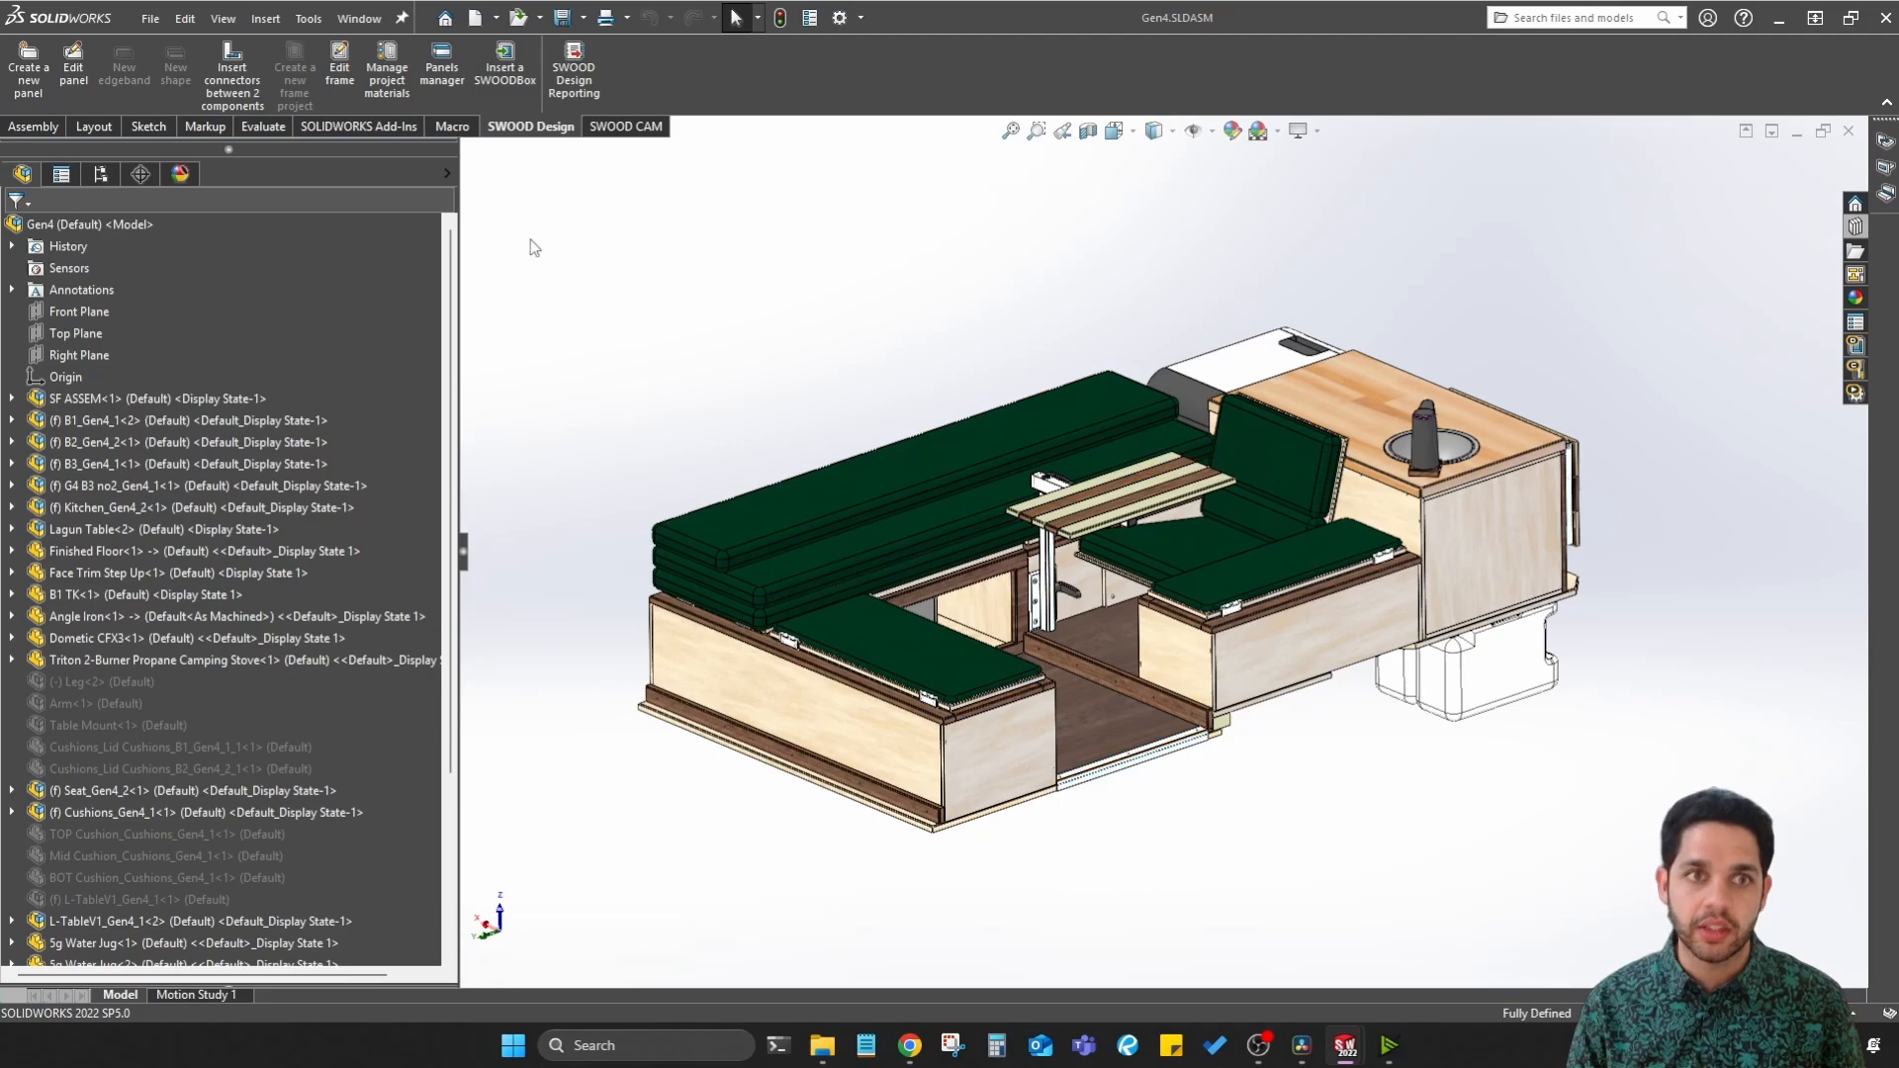
Step: Examine which panels of the assembly use the Baltic Birch 12mm material in the project materials, then leave the list
{"action": "left_click", "coordinate": [395, 87]}
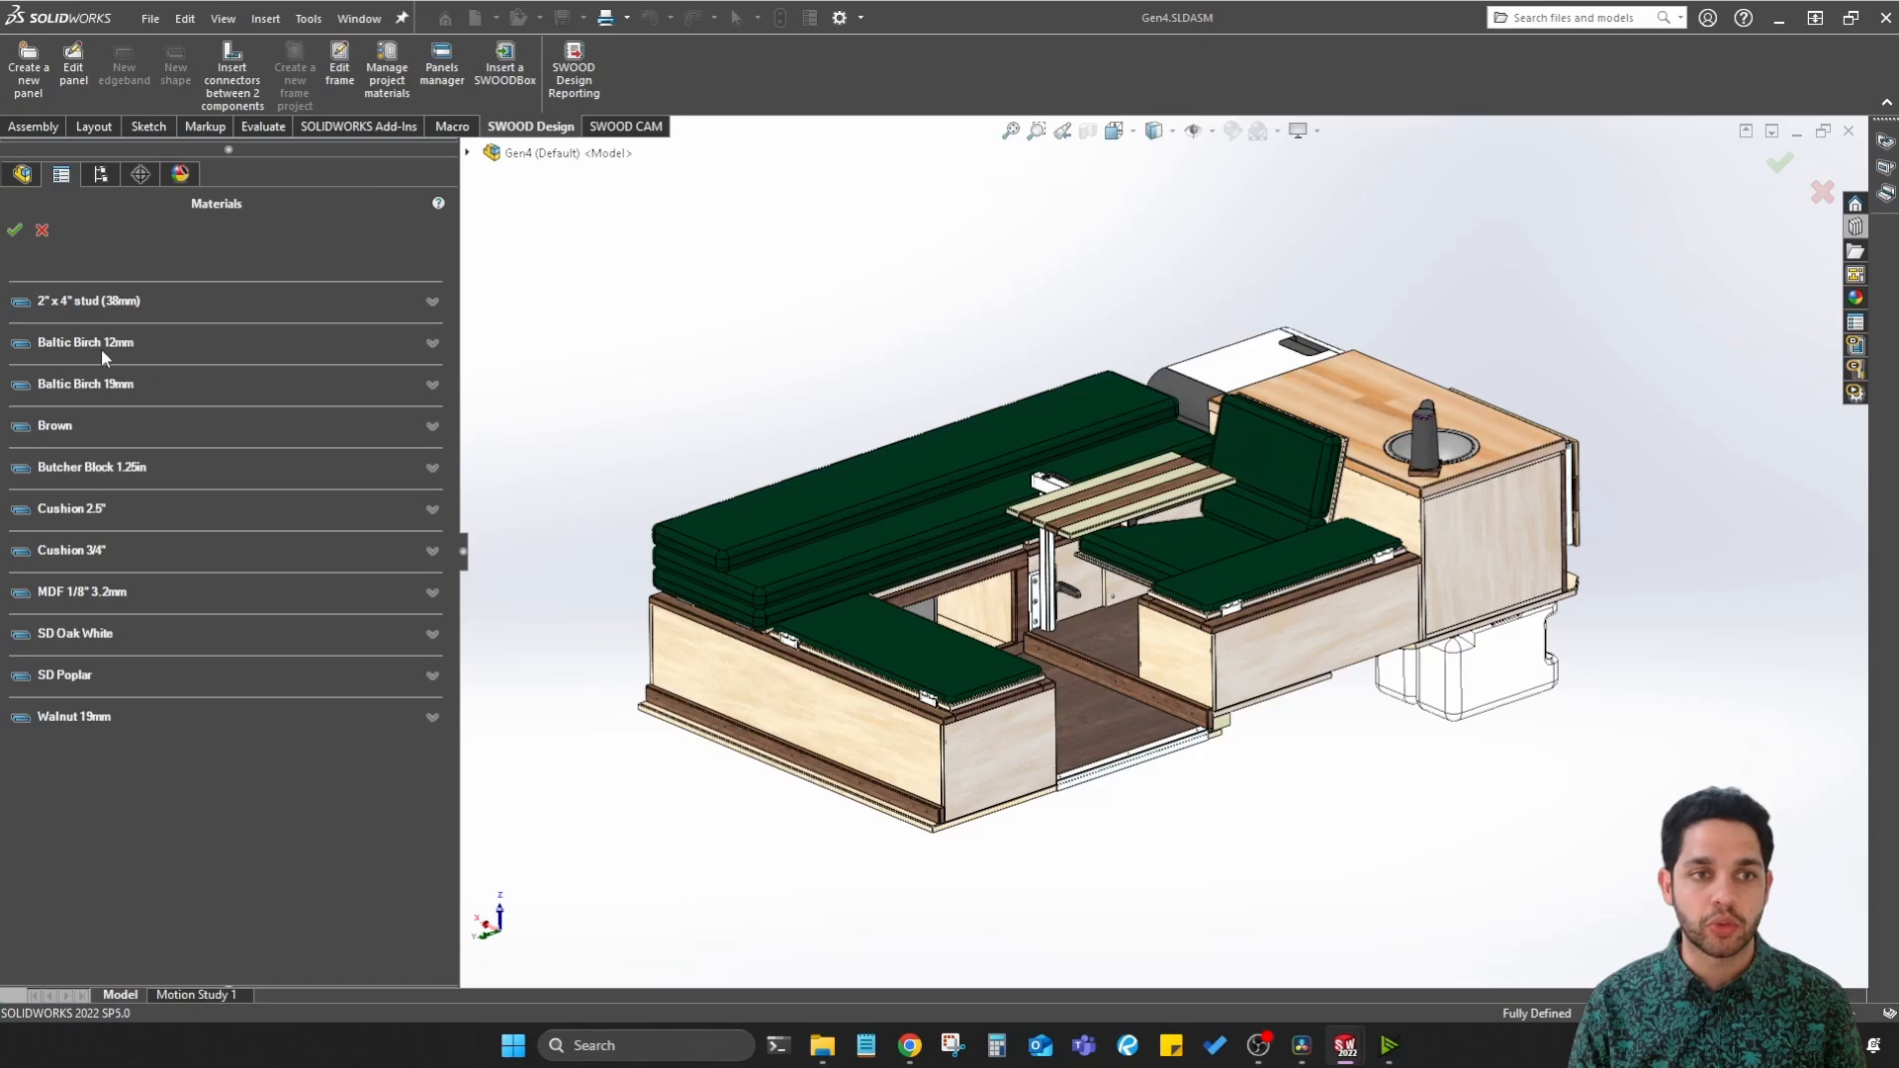
{"action": "left_click", "coordinate": [303, 341]}
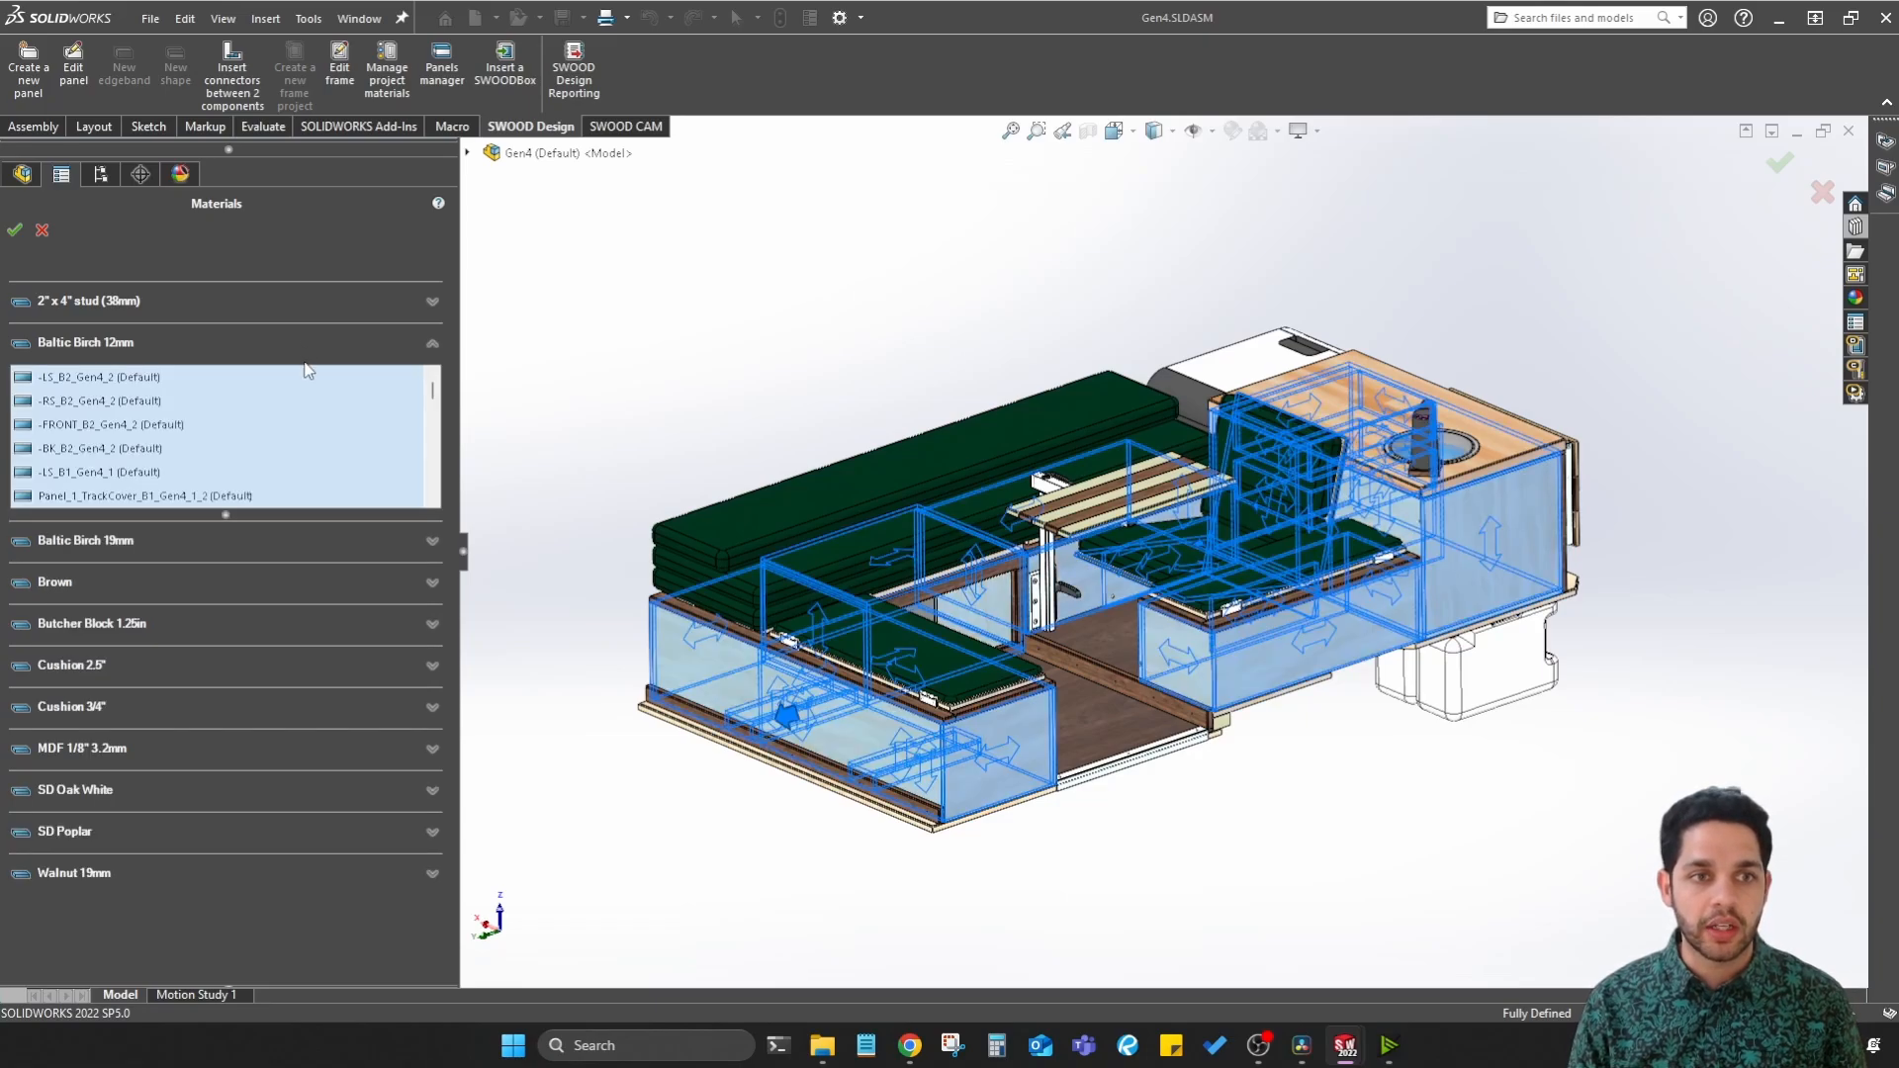
{"action": "scroll", "coordinate": [1270, 602], "scroll_direction": "down", "scroll_amount": 3}
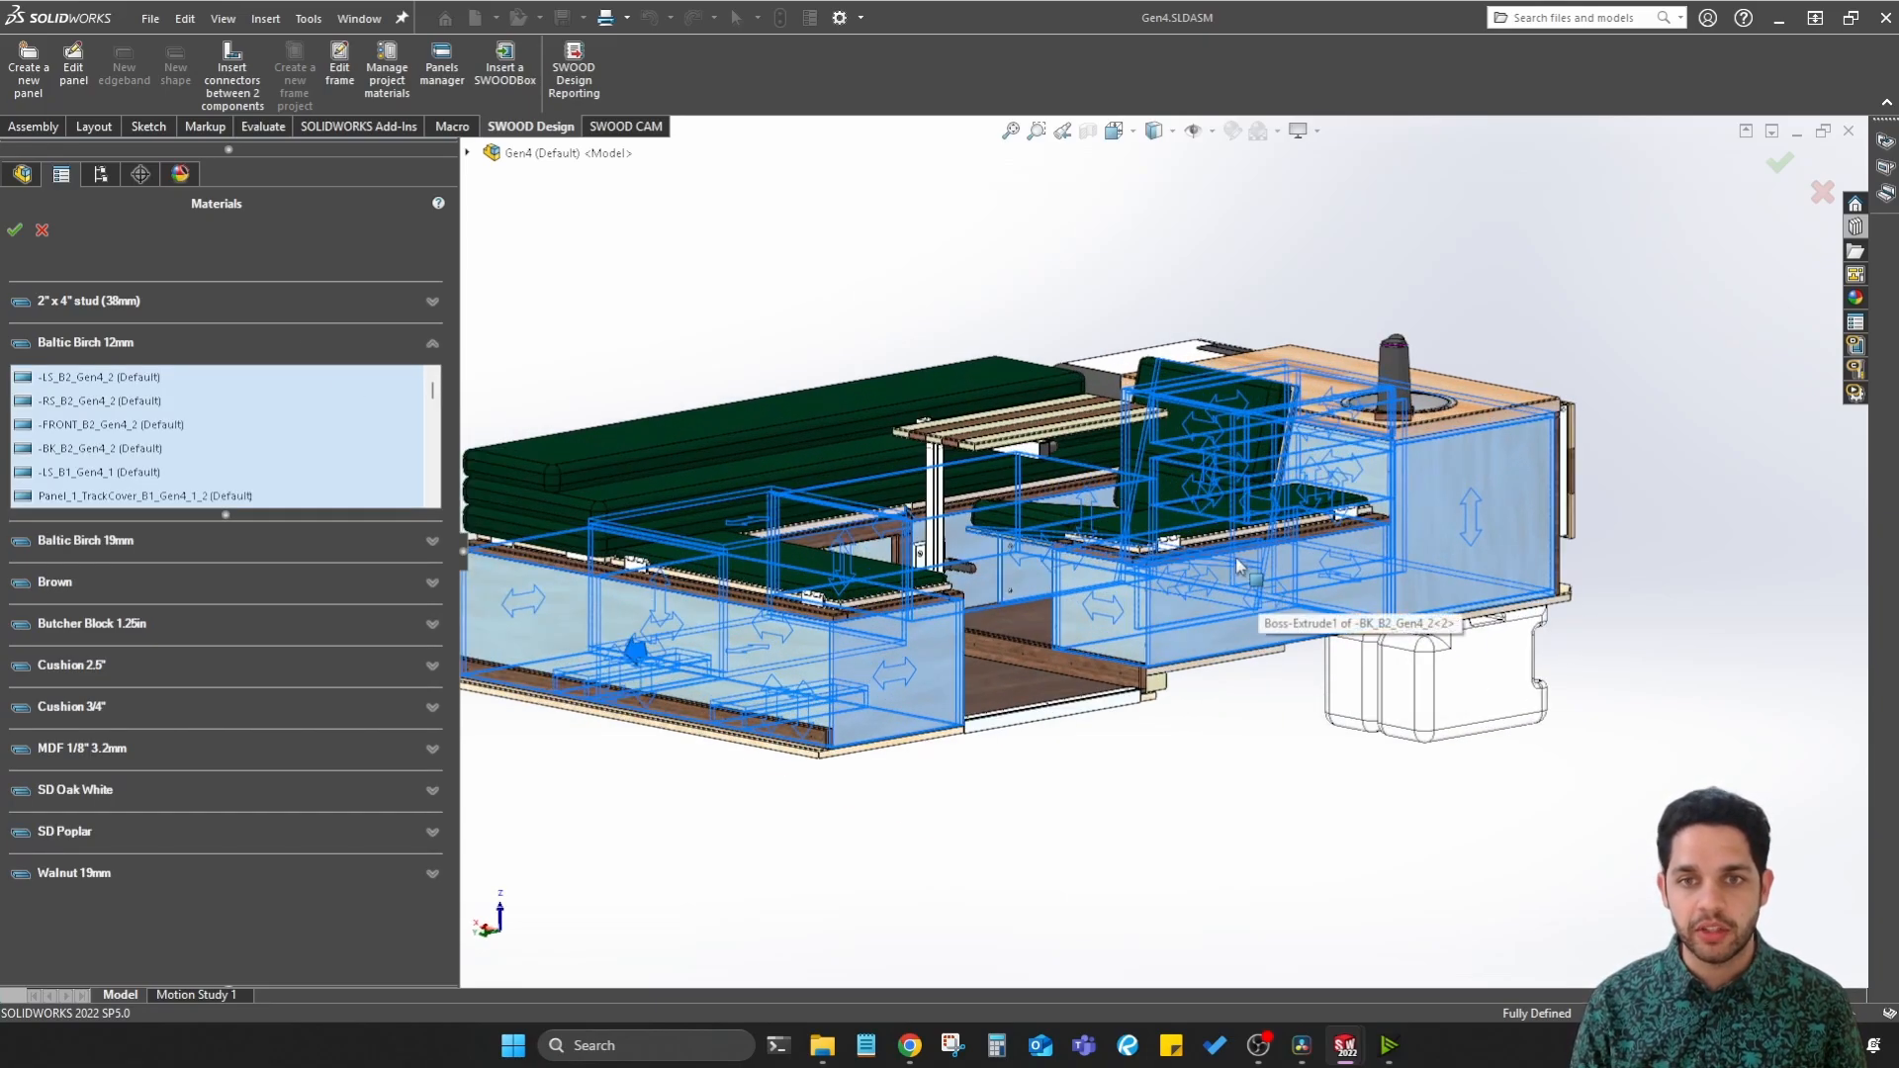
{"action": "mouse_move", "coordinate": [1249, 586]}
{"action": "middle_mouse_down"}
{"action": "mouse_move", "coordinate": [1248, 529]}
{"action": "mouse_move", "coordinate": [1246, 584]}
{"action": "middle_mouse_up"}
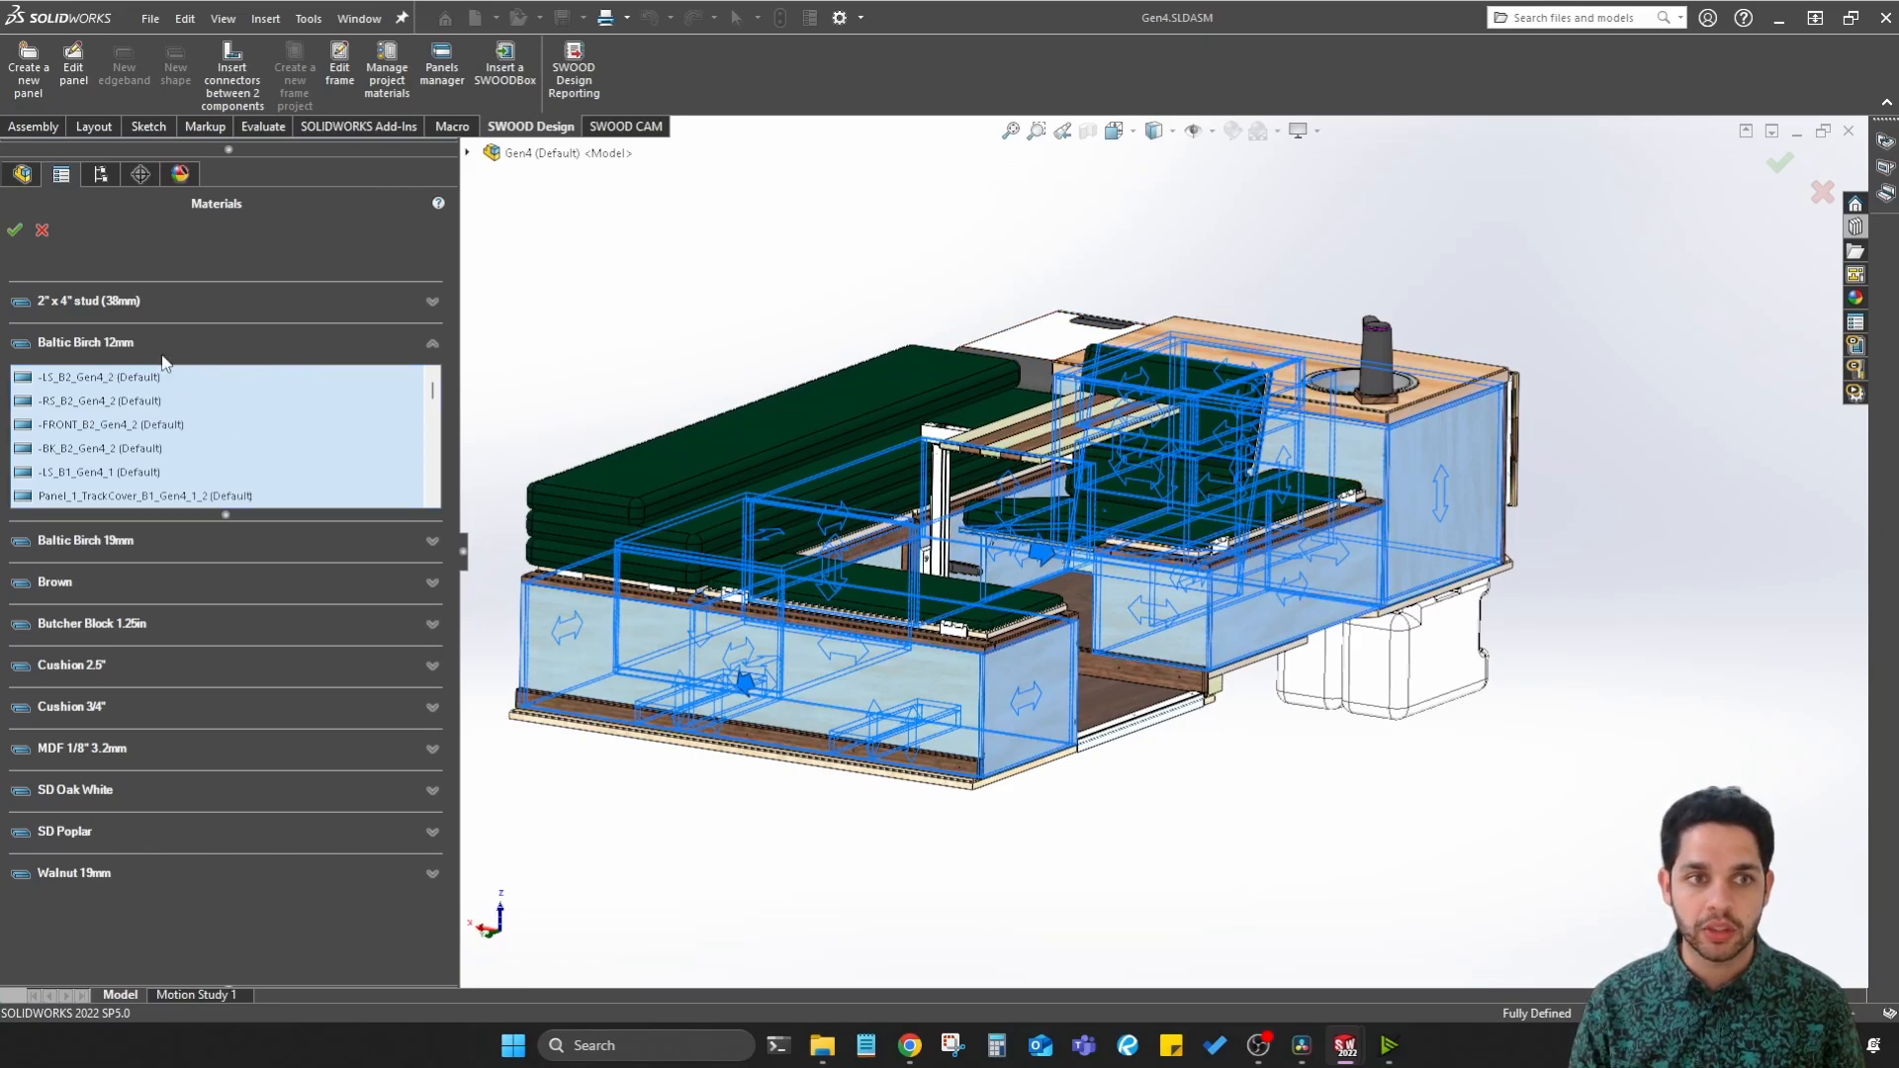
{"action": "middle_click_drag", "start_coordinate": [1370, 579], "coordinate": [1057, 598]}
{"action": "scroll", "coordinate": [1168, 564], "scroll_direction": "down", "scroll_amount": 2}
{"action": "middle_click_drag", "start_coordinate": [1167, 564], "coordinate": [1358, 534]}
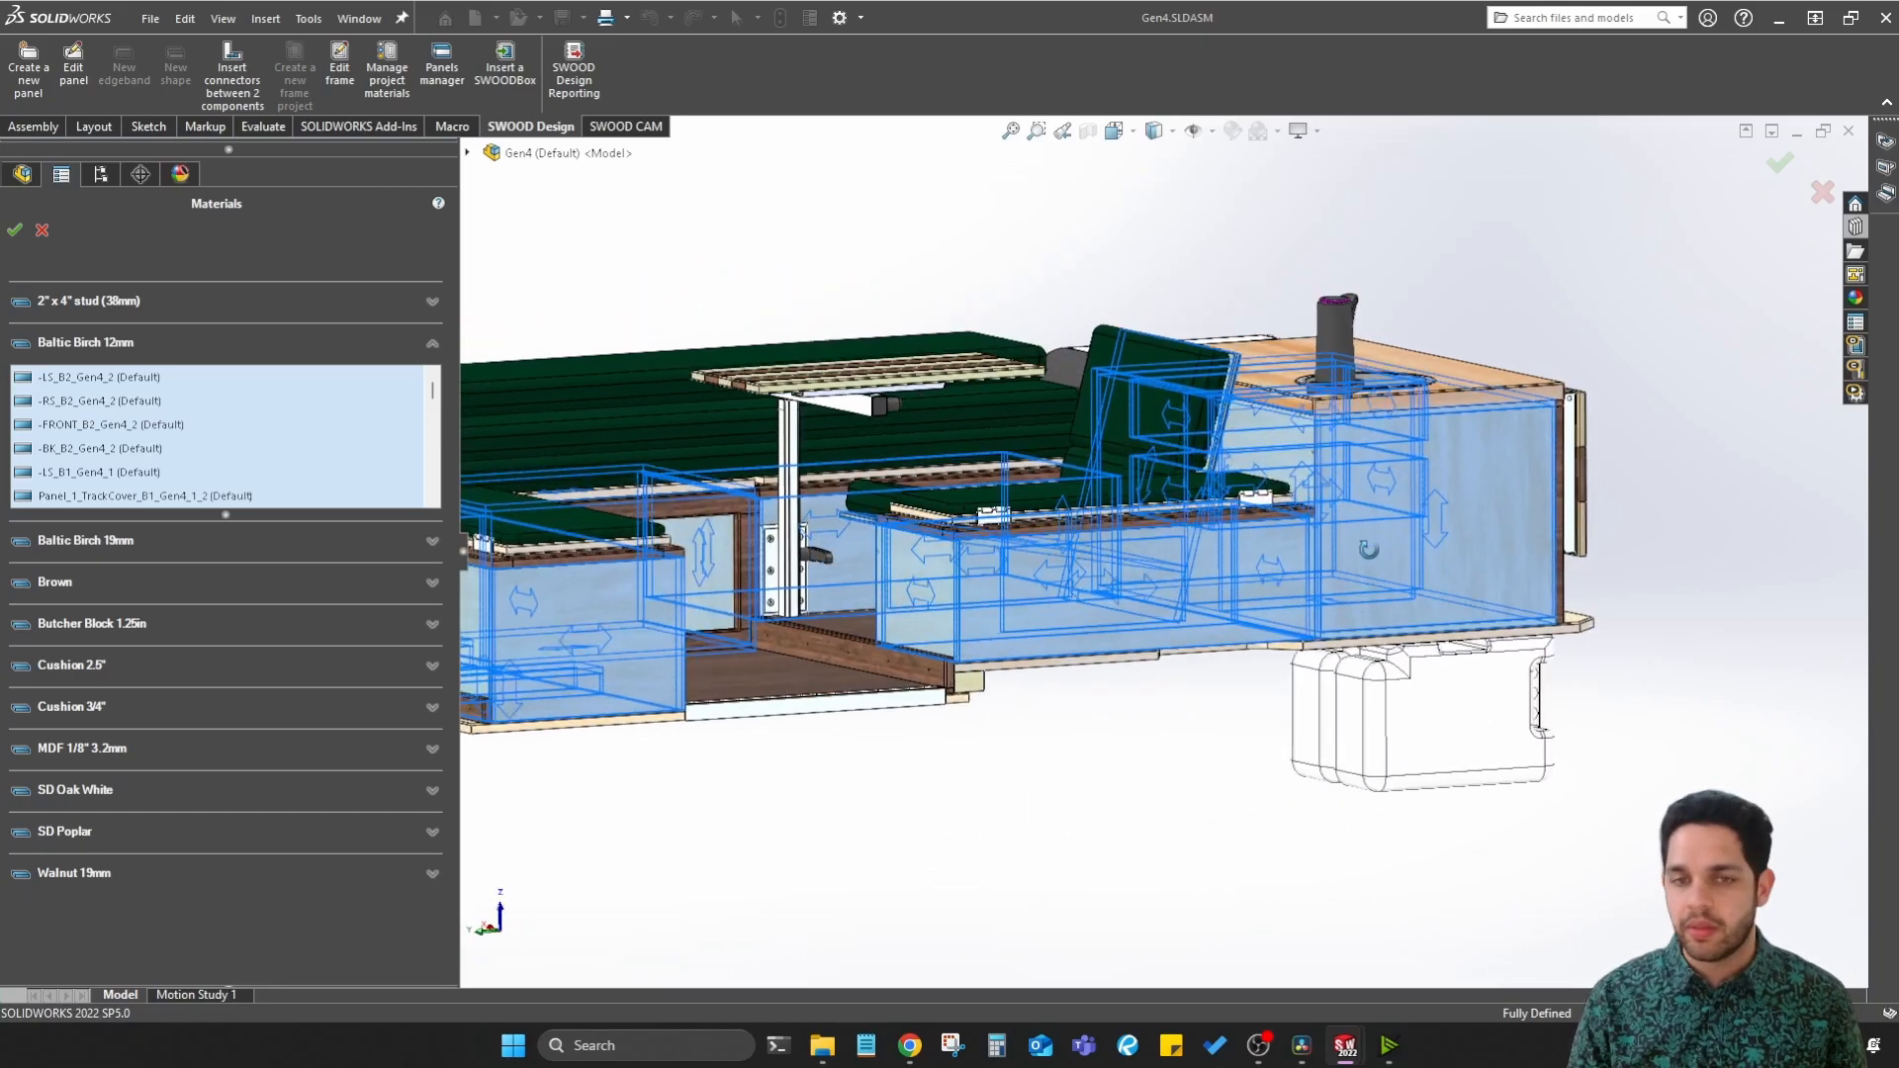
{"action": "scroll", "coordinate": [1039, 529], "scroll_direction": "up", "scroll_amount": 2}
{"action": "middle_click_drag", "start_coordinate": [930, 584], "coordinate": [792, 633]}
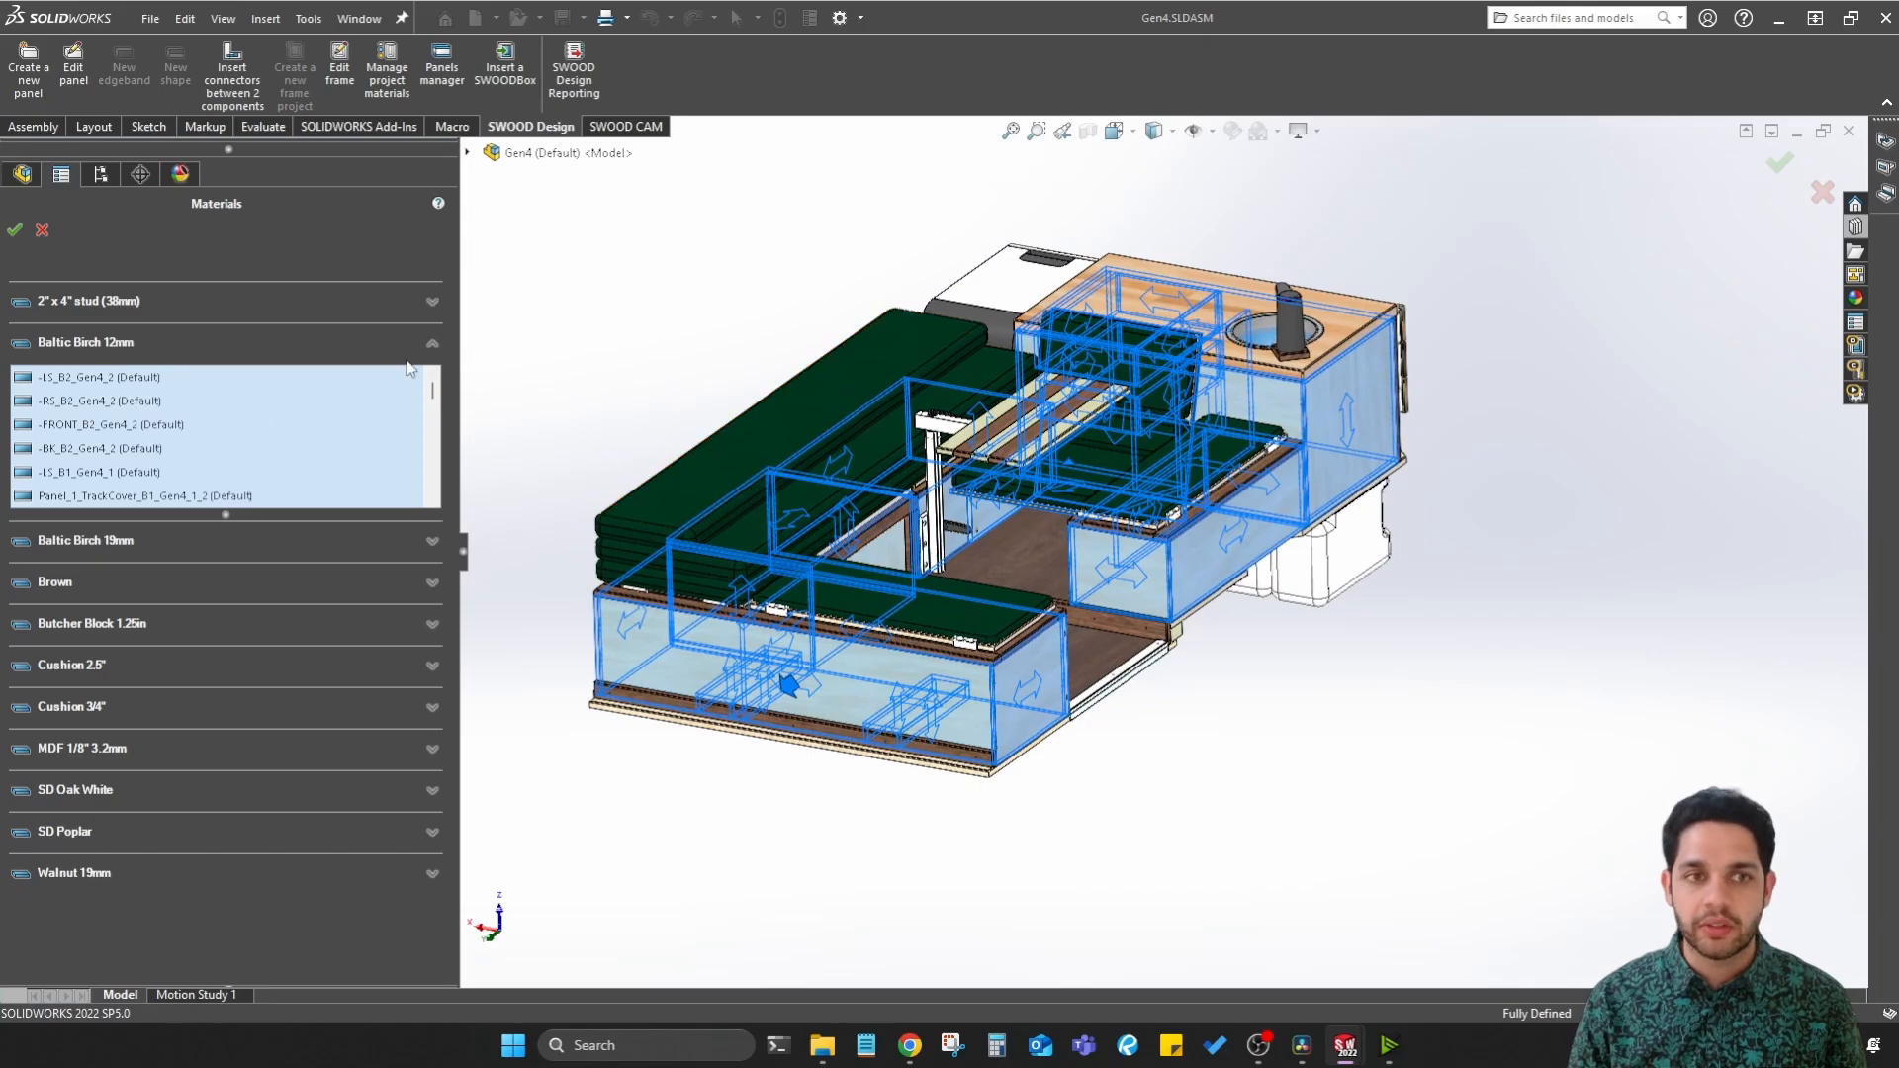
{"action": "left_click", "coordinate": [42, 231]}
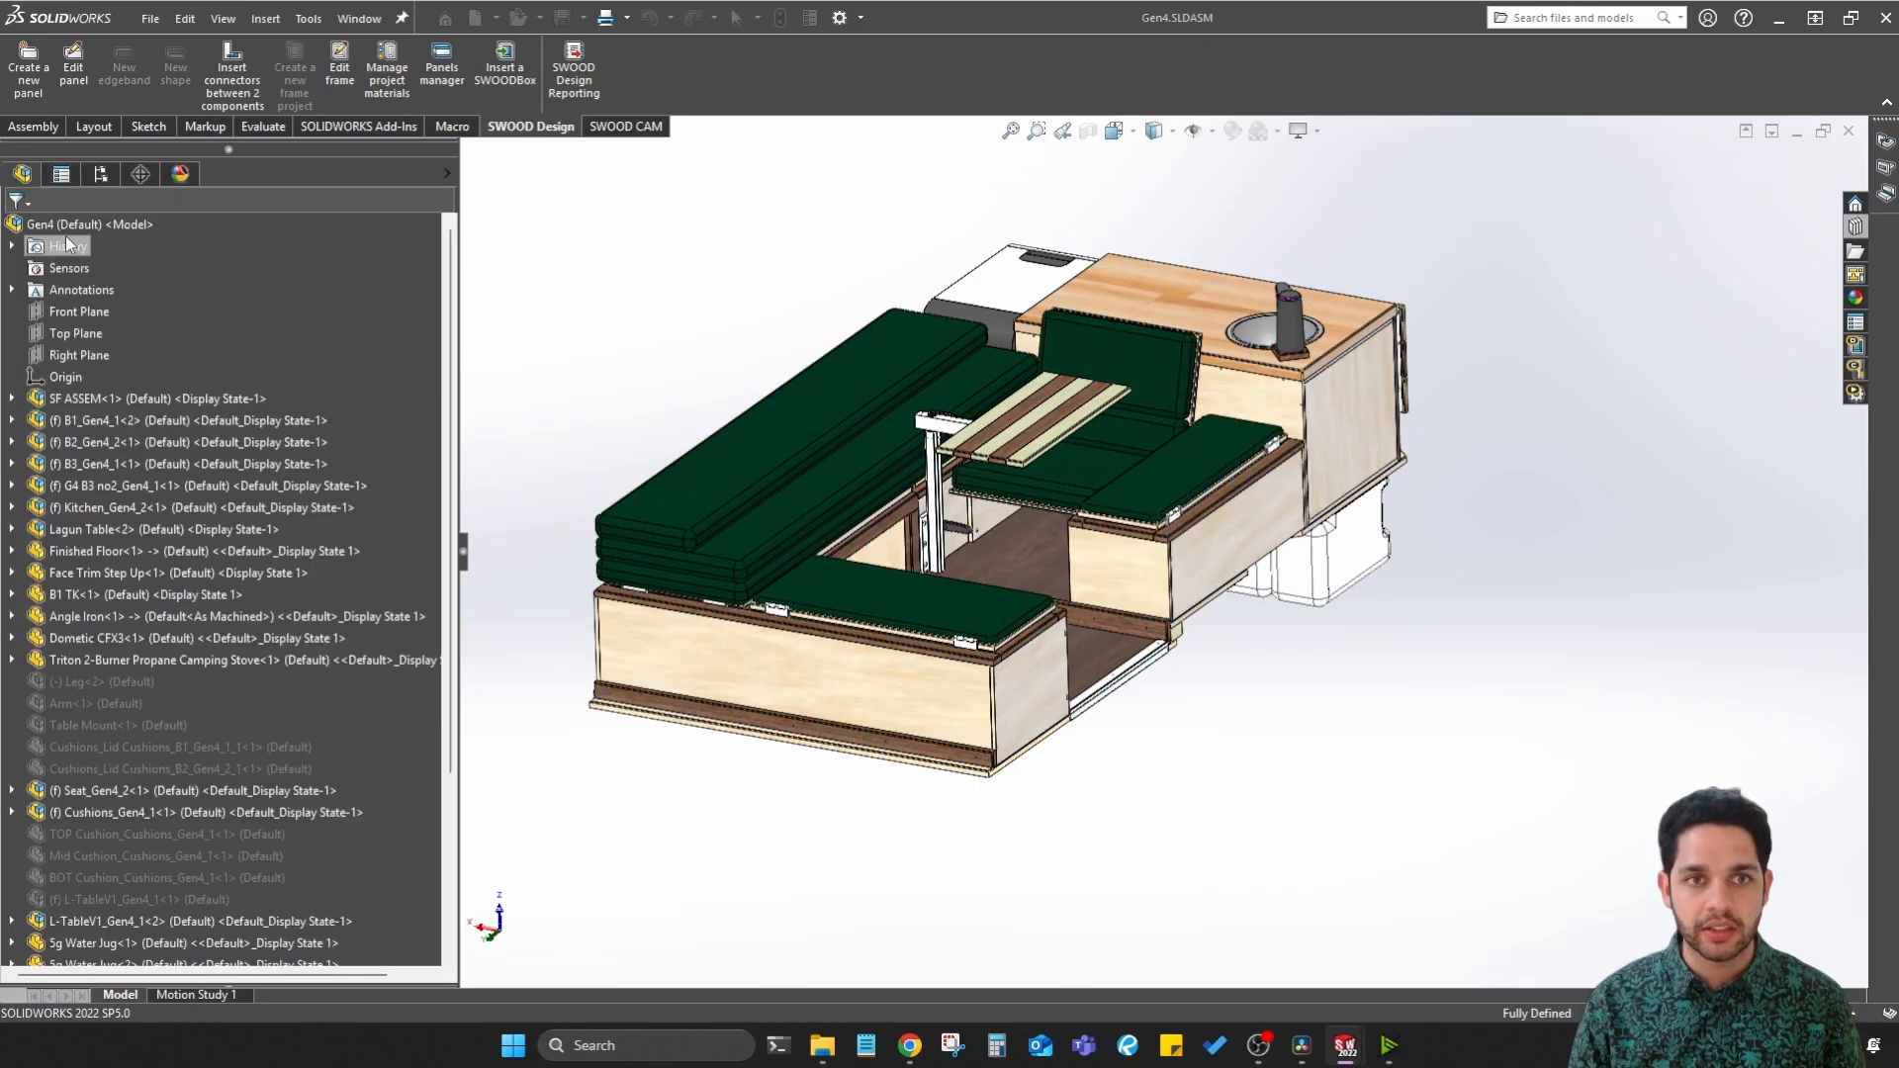
Step: Switch to the SWOOD CAM tools for the Gen4 assembly
{"action": "middle_click_drag", "start_coordinate": [821, 297], "coordinate": [719, 314]}
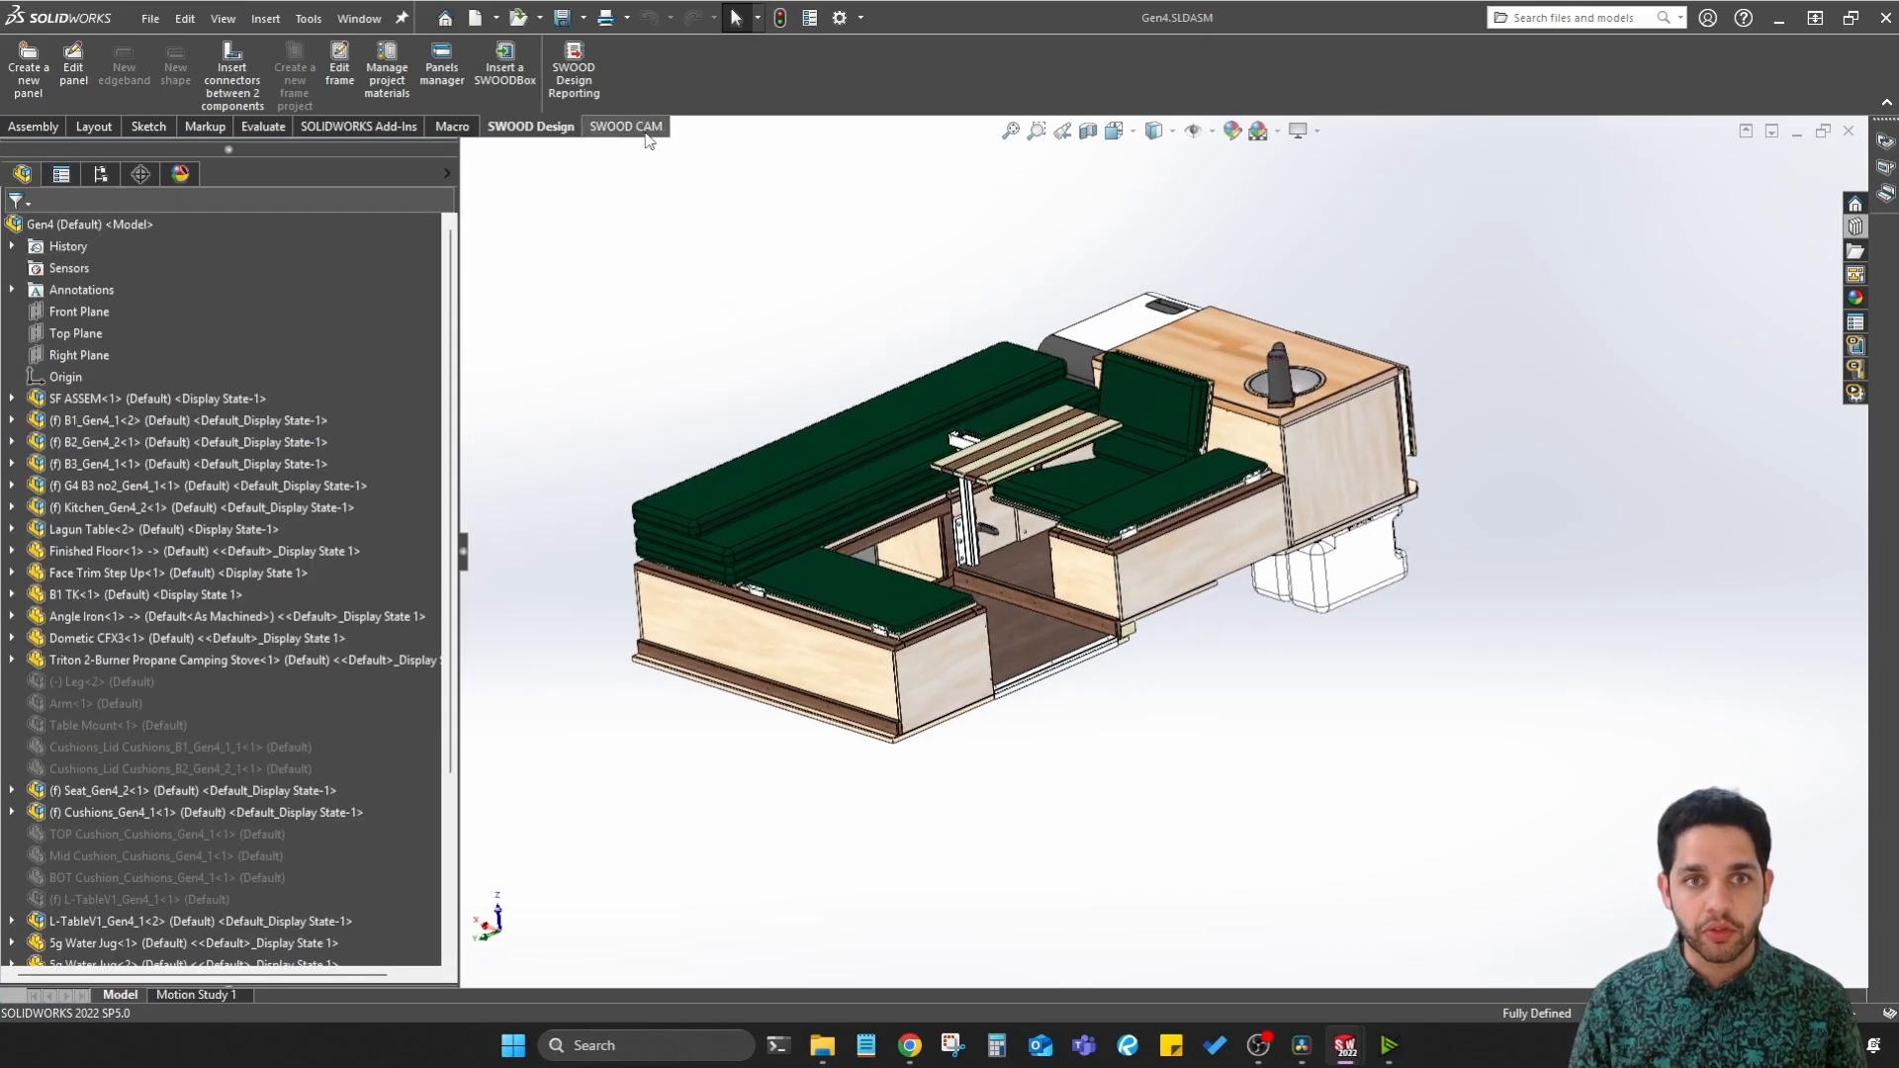
{"action": "left_click", "coordinate": [645, 136]}
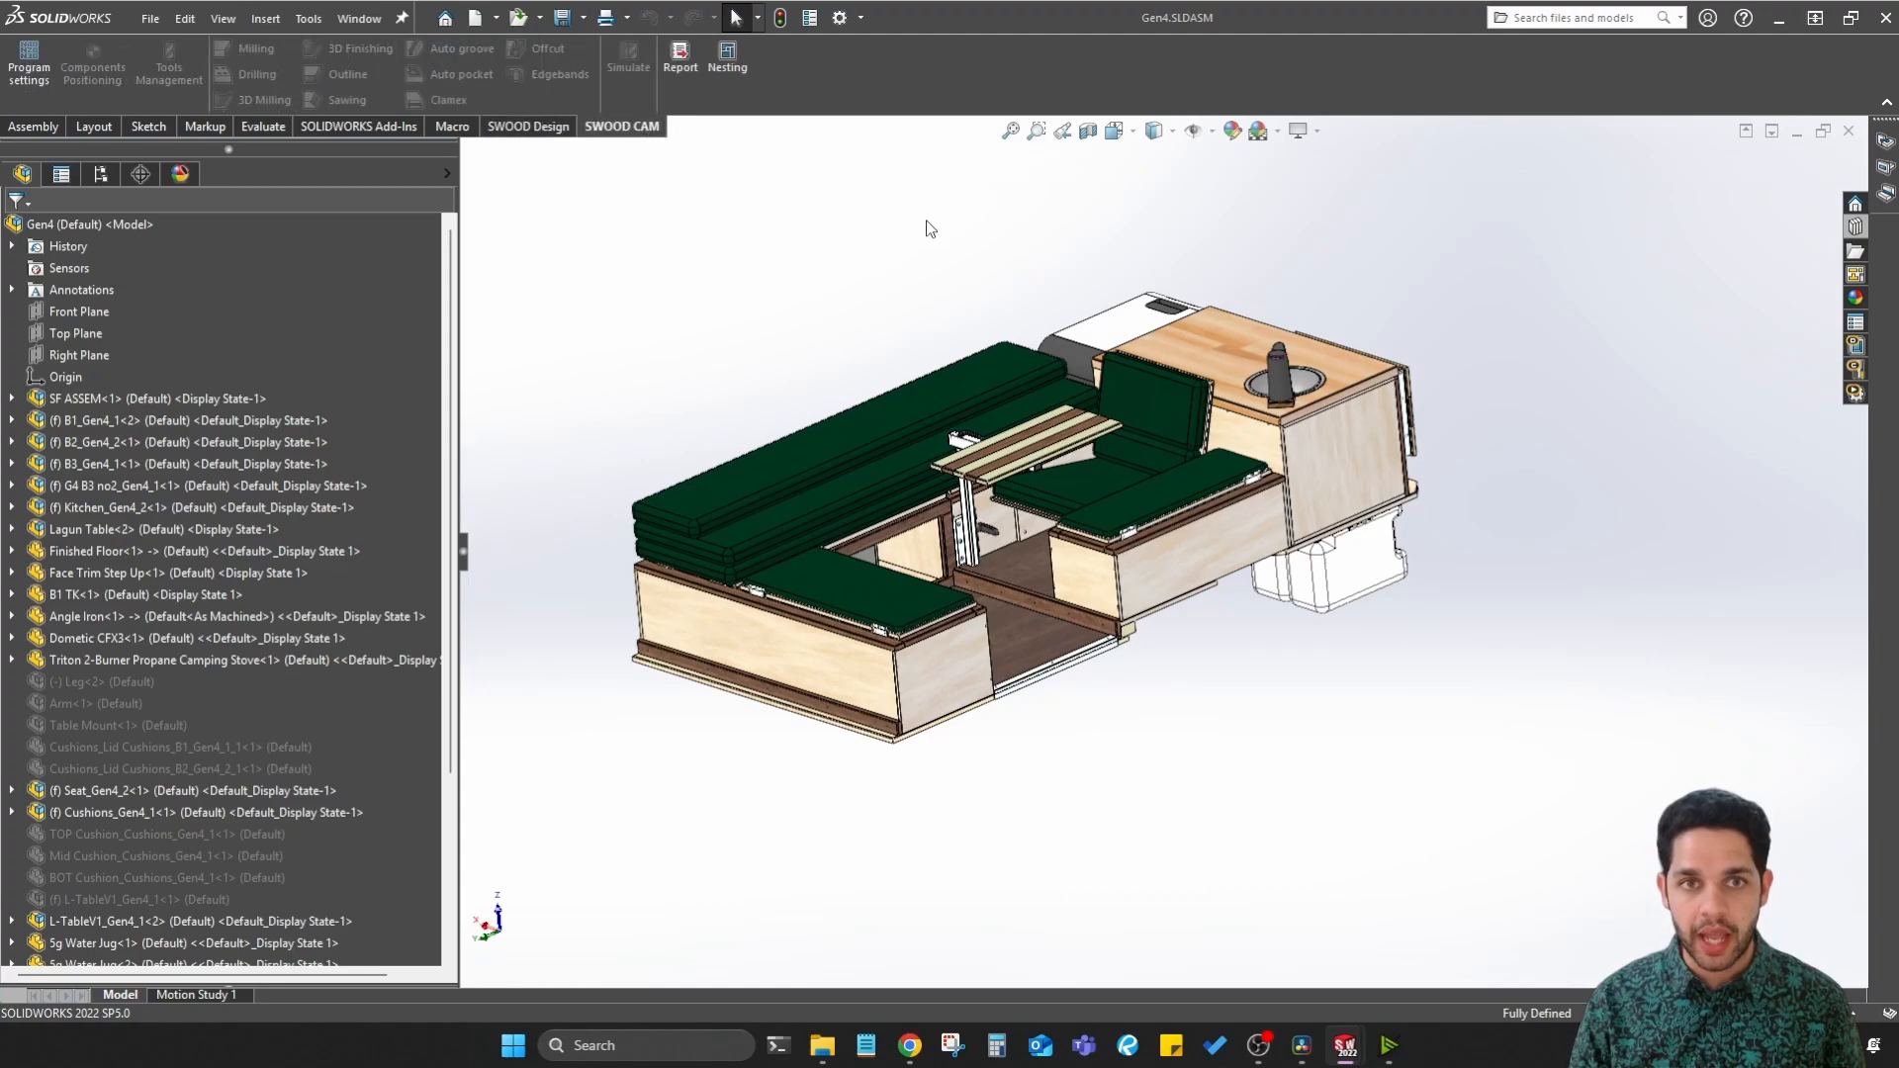
{"action": "middle_click_drag", "start_coordinate": [924, 225], "coordinate": [1065, 271]}
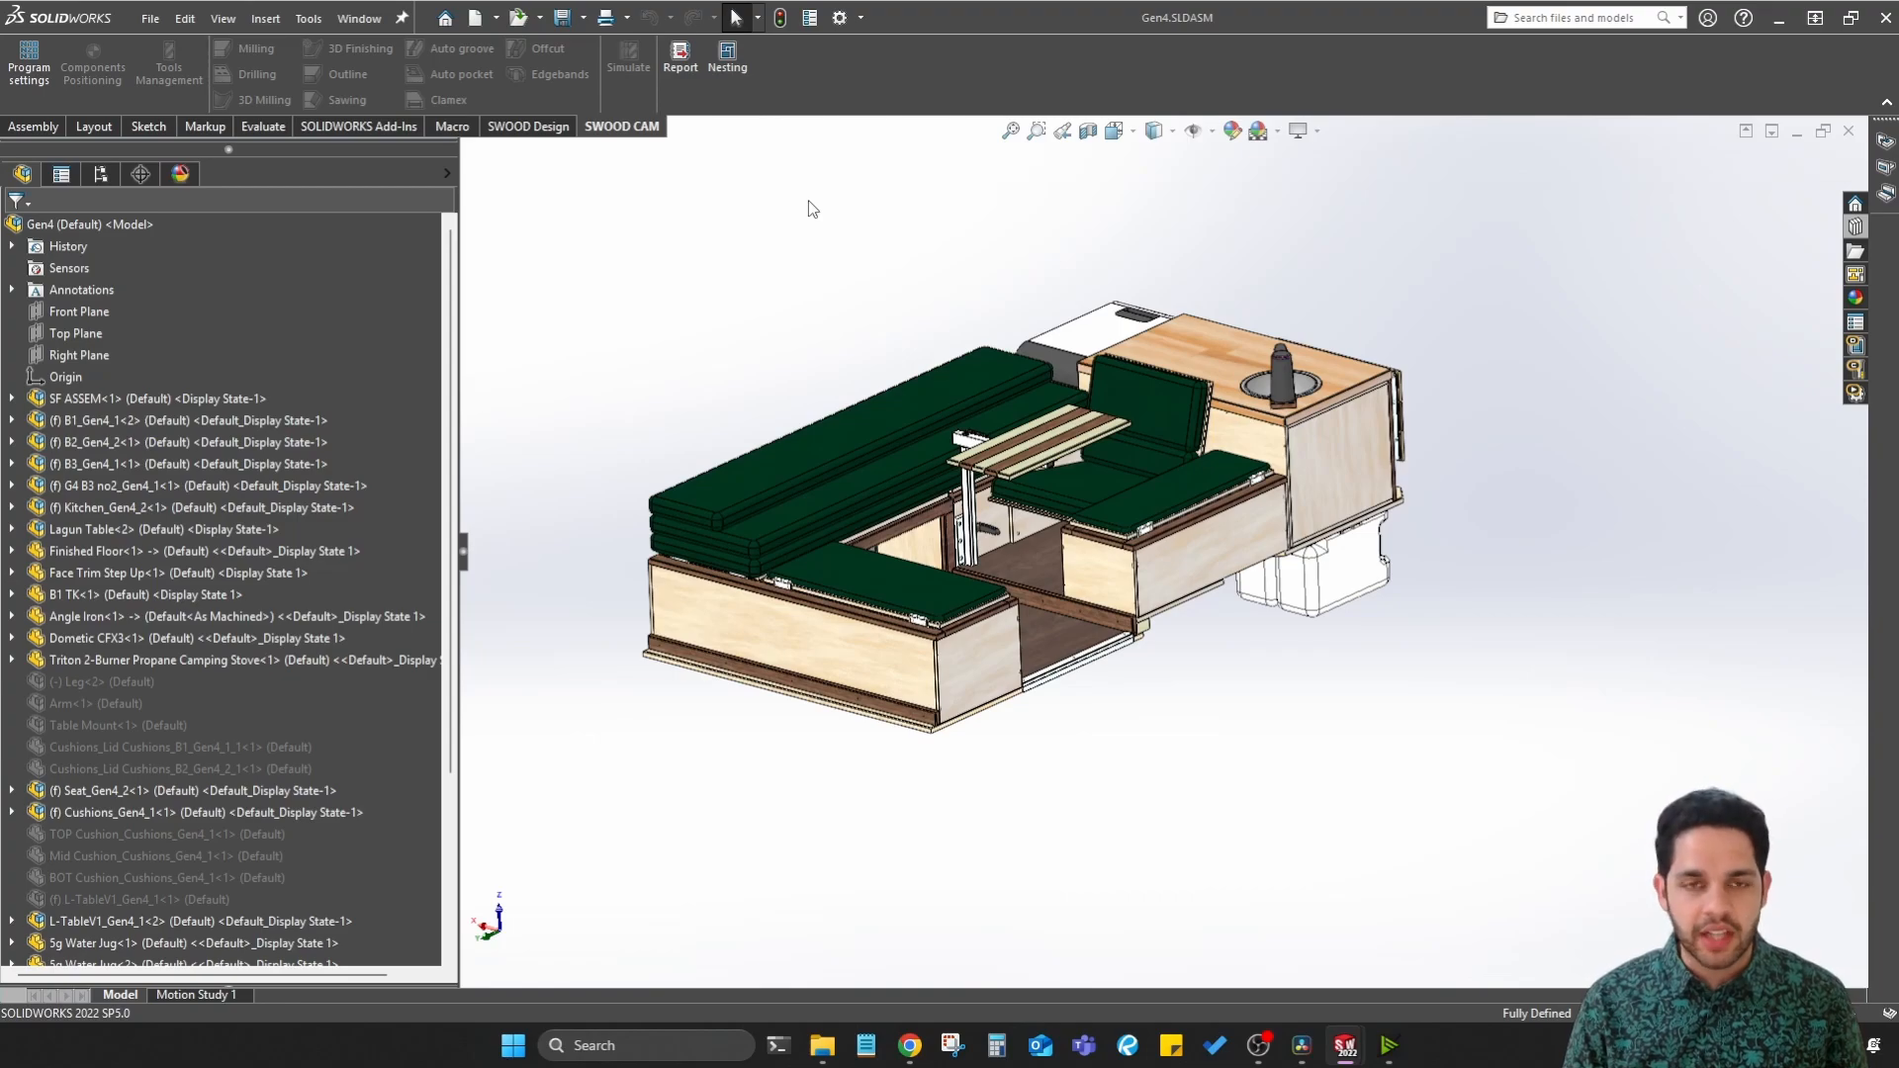
Step: Search all commands for "nest" and dismiss the search
{"action": "key", "text": "s"}
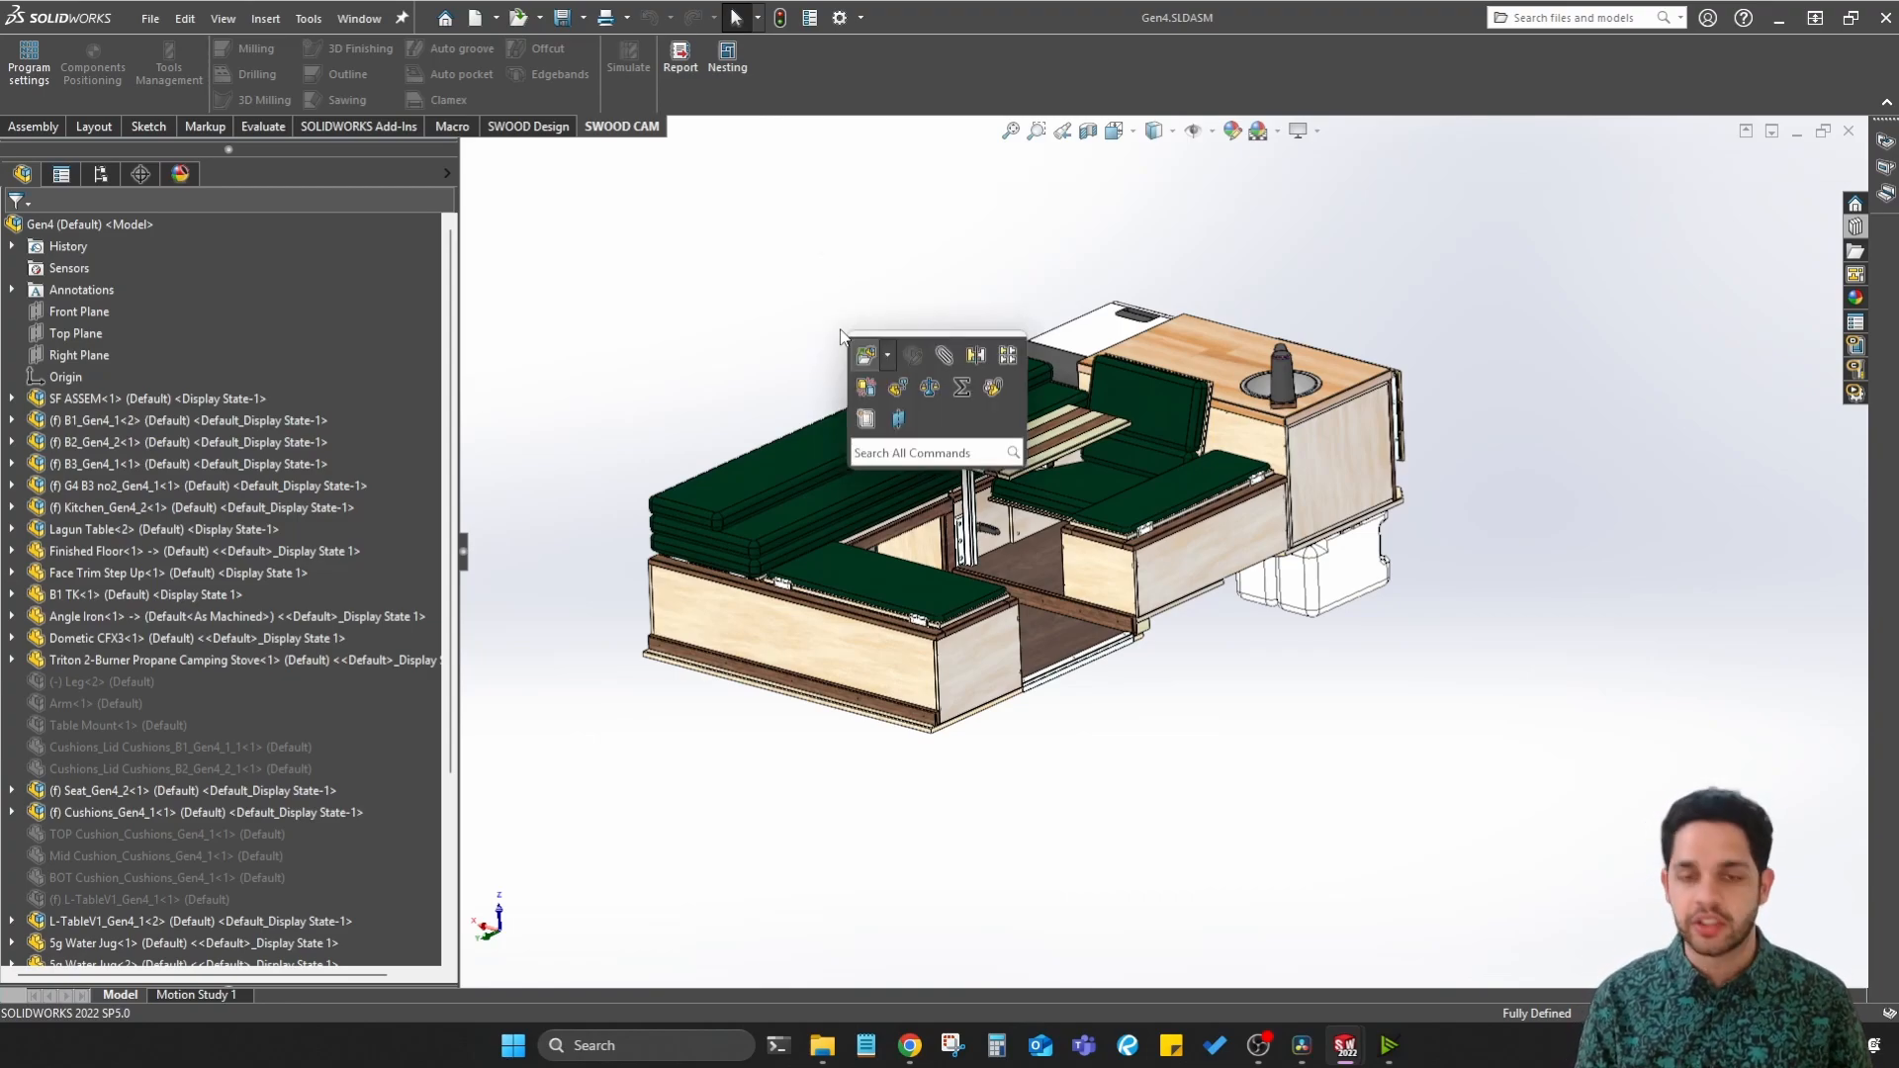
{"action": "type", "text": "nest"}
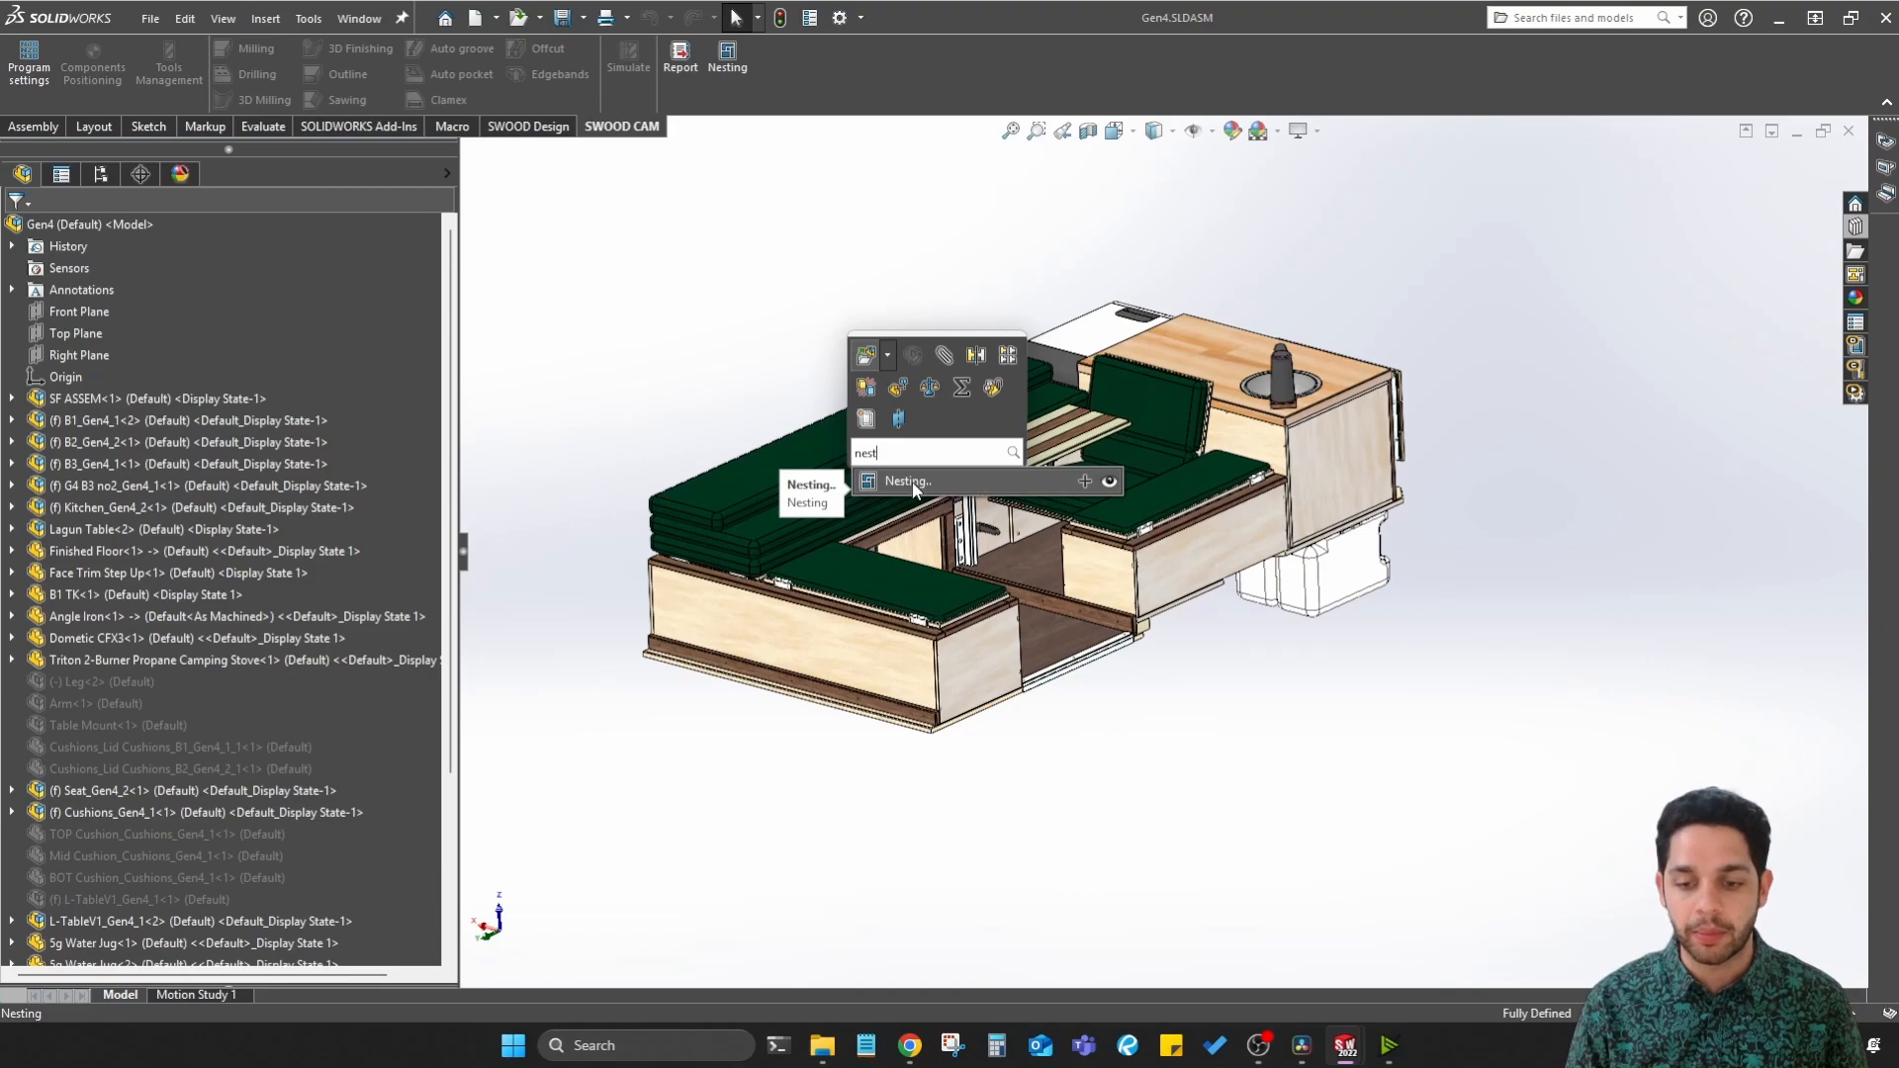
{"action": "left_click", "coordinate": [1005, 210]}
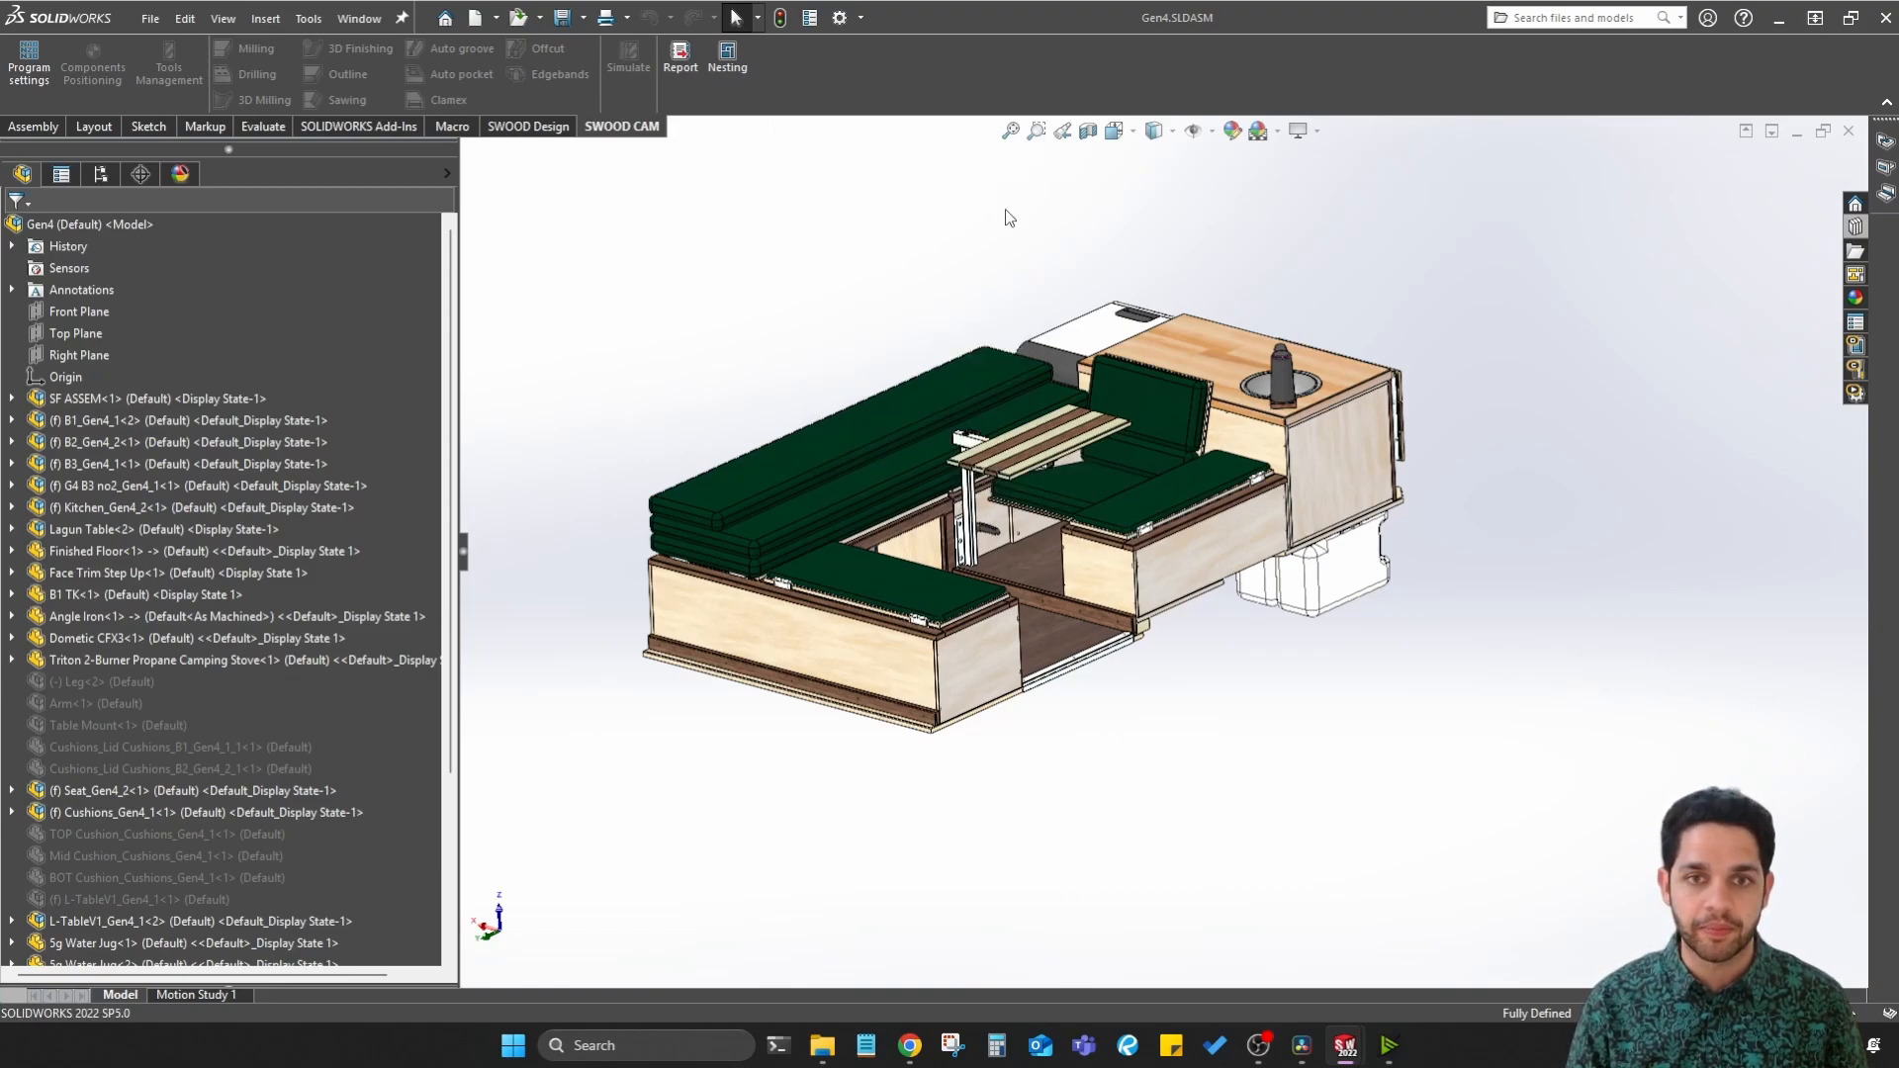
Step: Start a nesting project and add the active Gen4 assembly to the nesting sources
{"action": "left_click", "coordinate": [729, 69]}
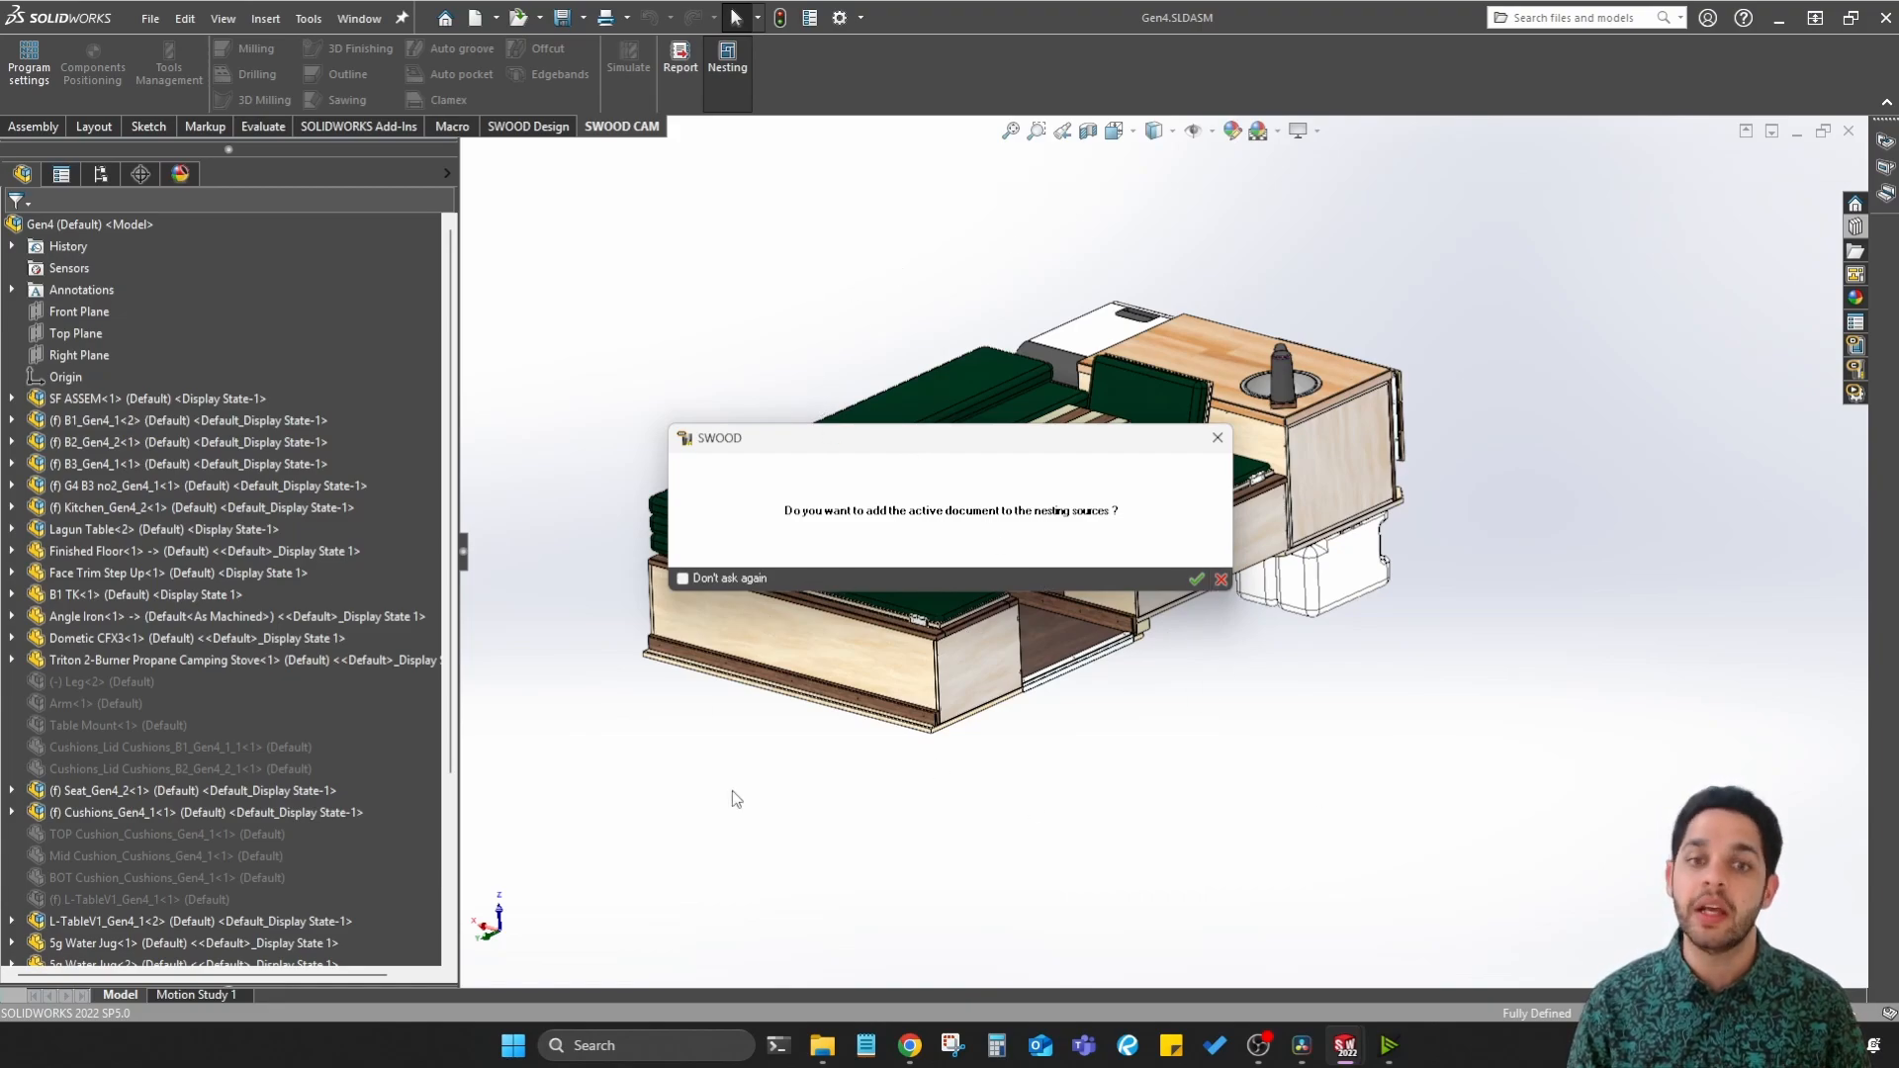
{"action": "left_click", "coordinate": [1197, 577]}
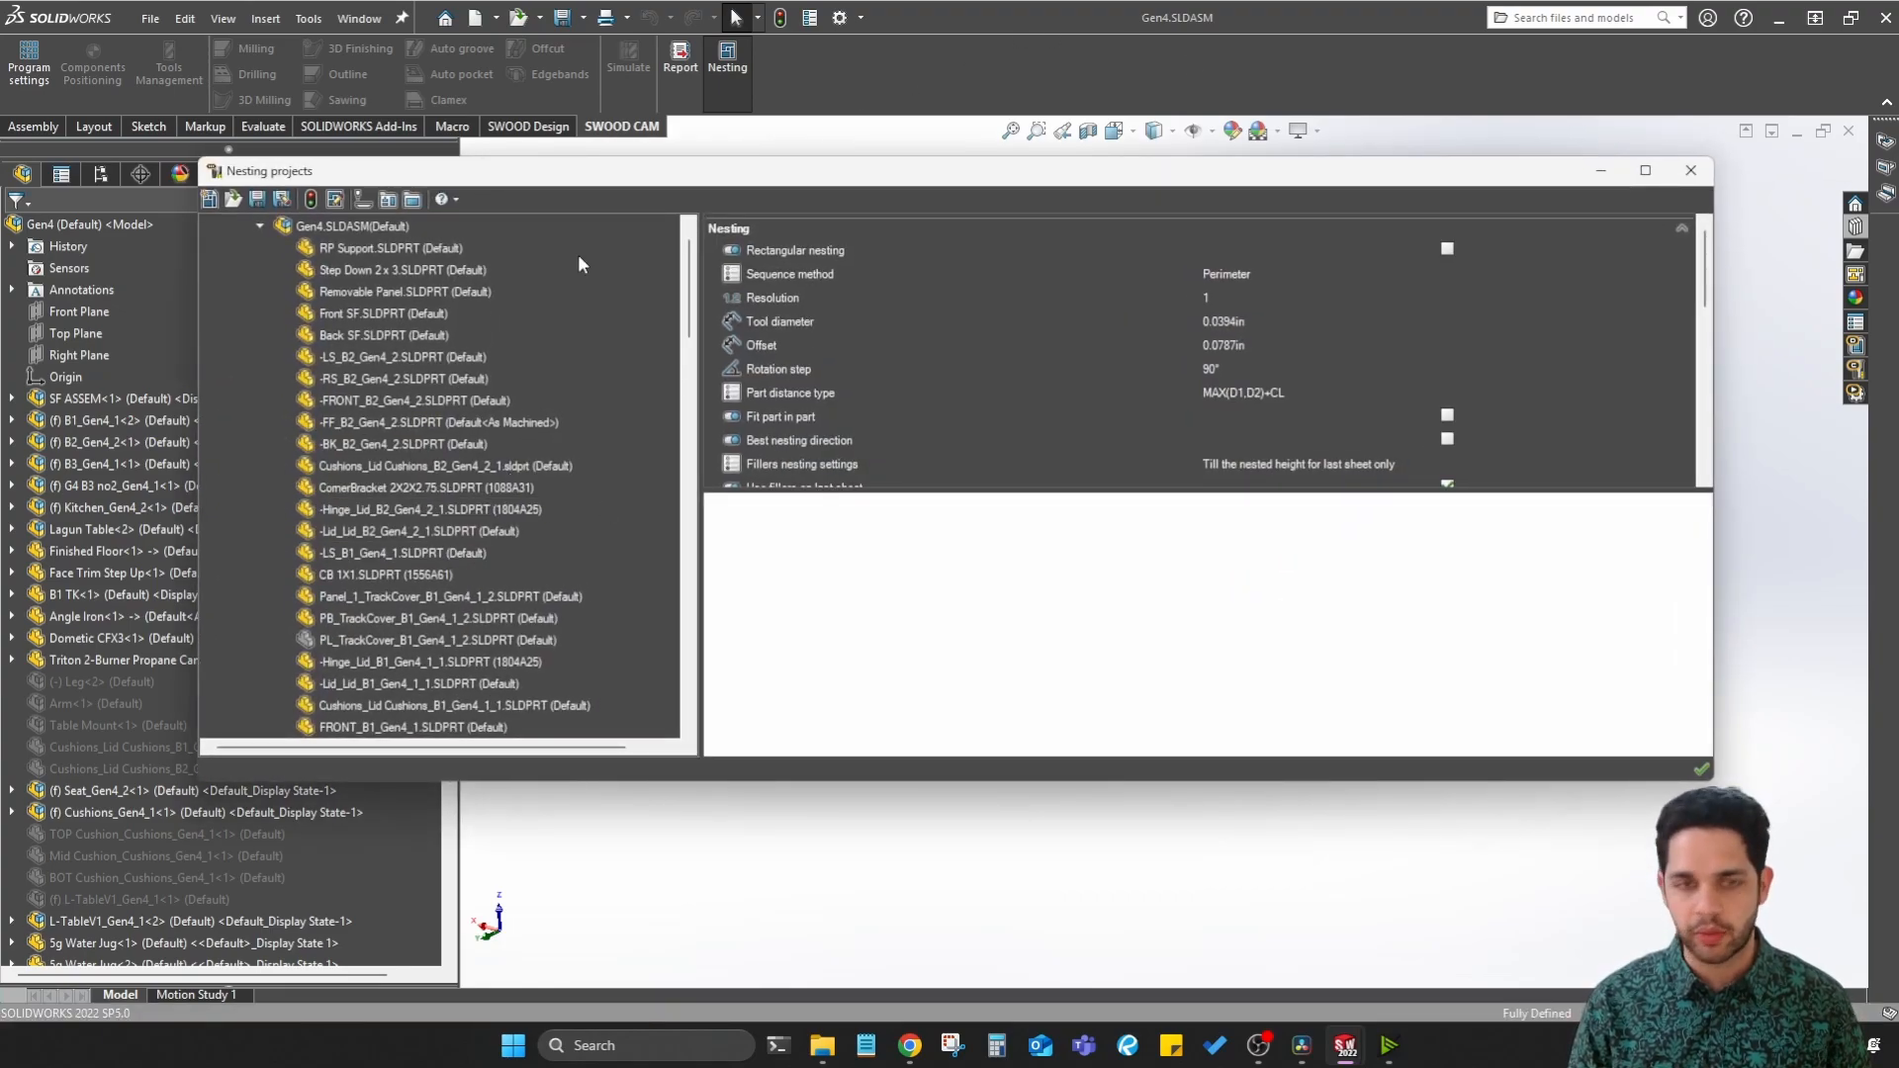
{"action": "scroll", "coordinate": [1344, 432], "scroll_direction": "down", "scroll_amount": 1}
{"action": "scroll", "coordinate": [1344, 431], "scroll_direction": "up", "scroll_amount": 1}
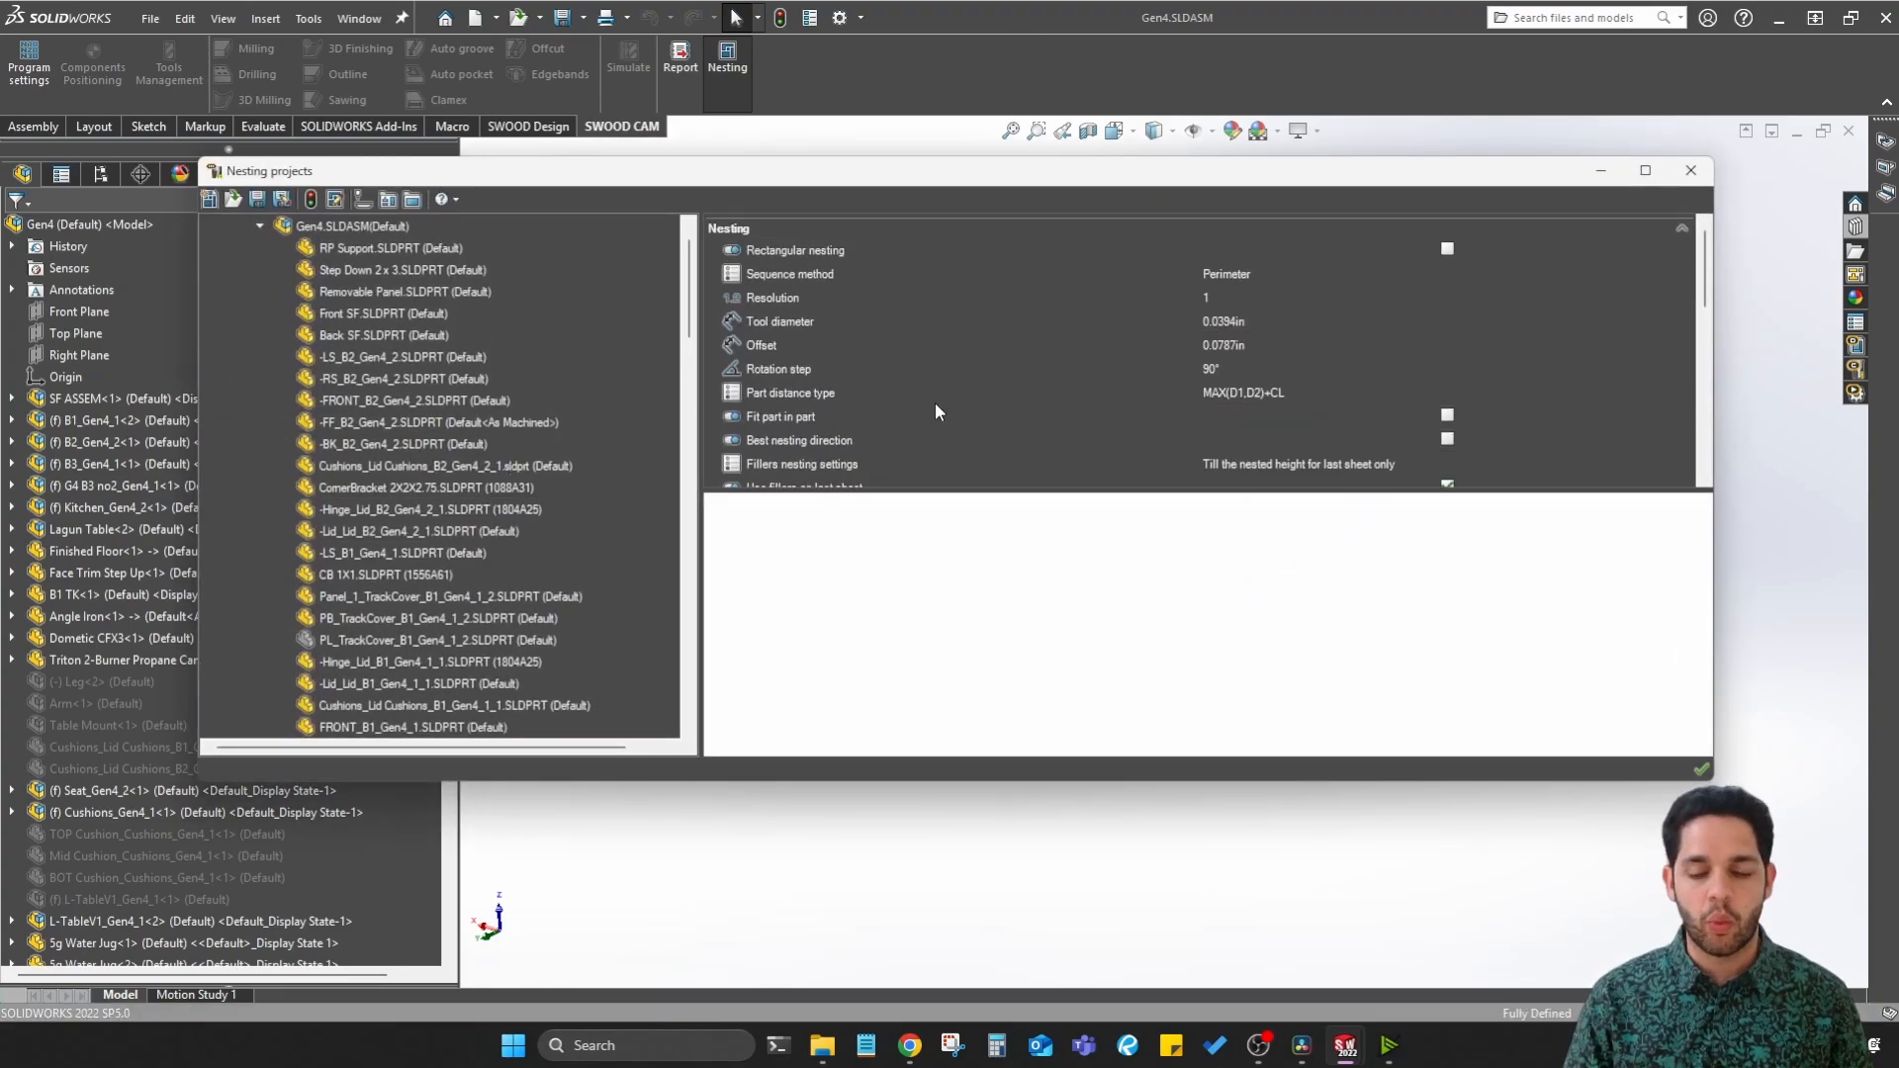
{"action": "mouse_move", "coordinate": [1124, 438]}
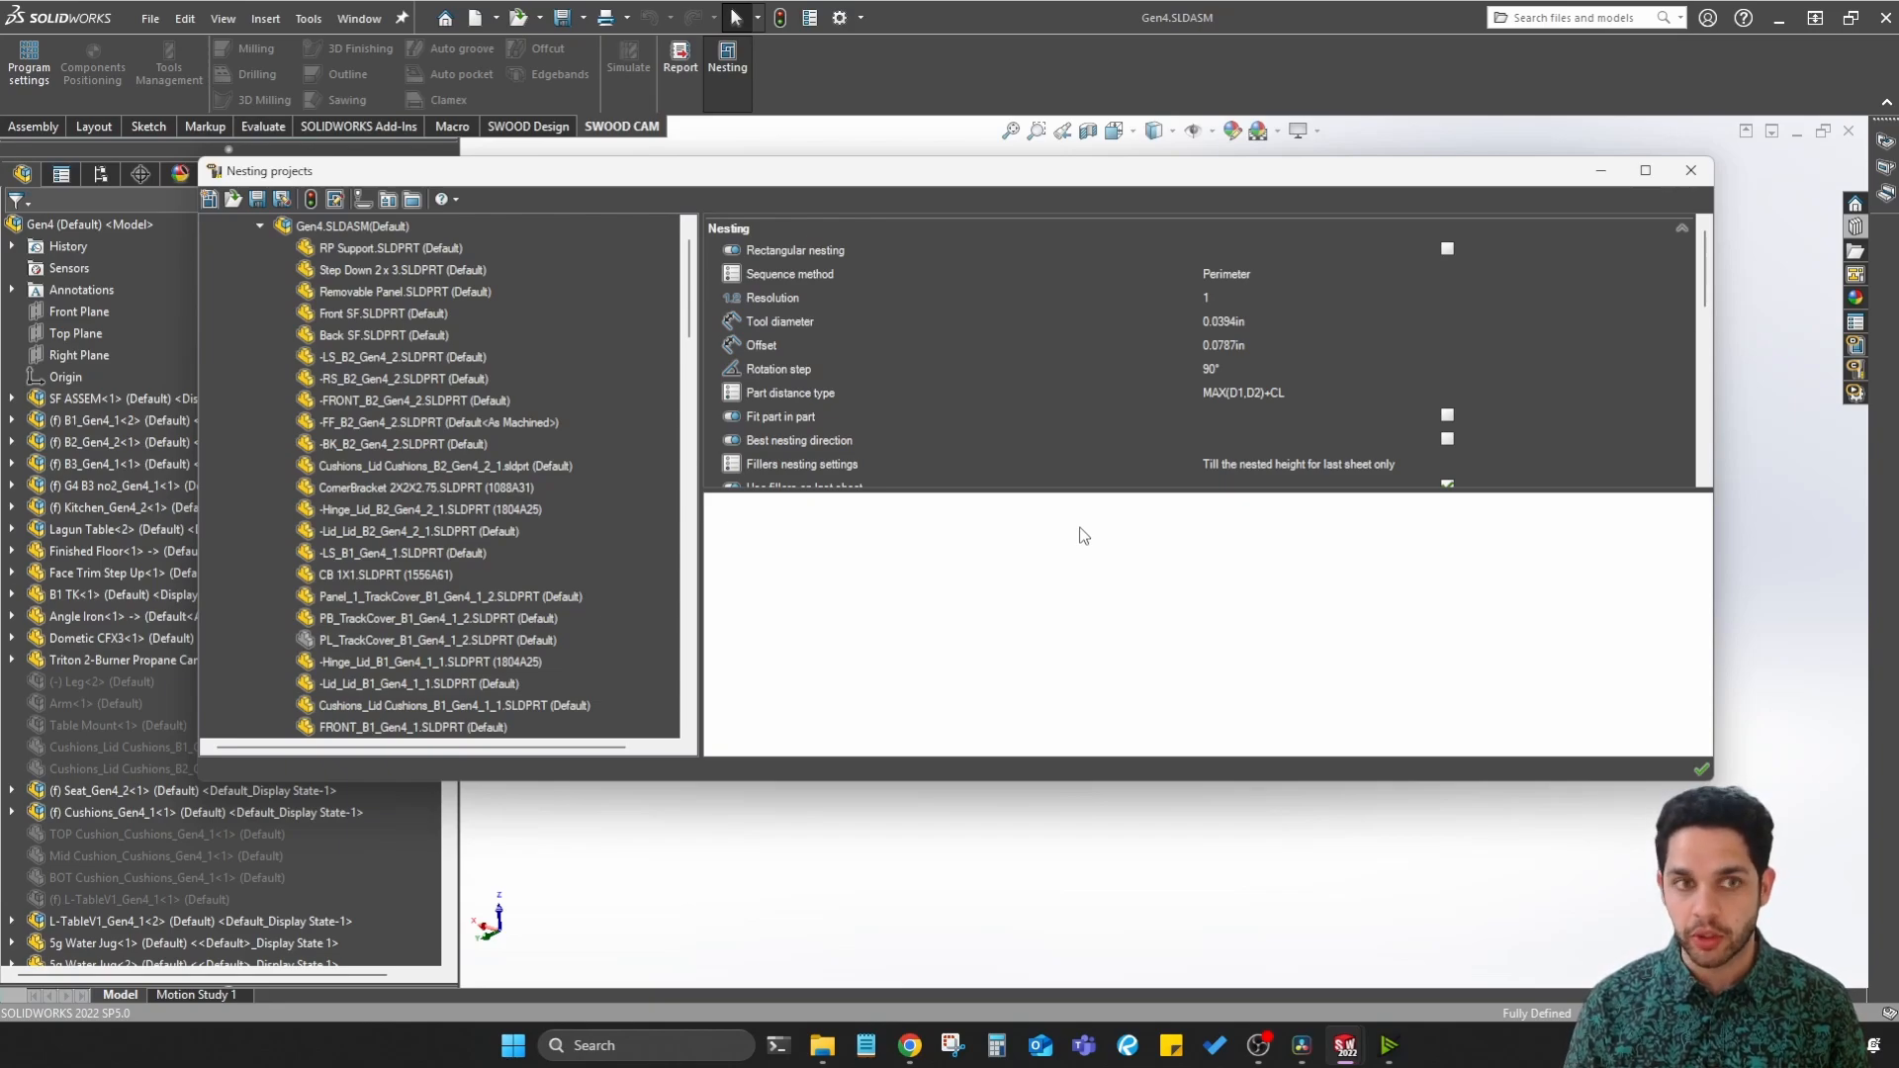
Step: Create a new board in the board library and name it 12mm Baltic Birch
{"action": "left_click", "coordinate": [411, 200]}
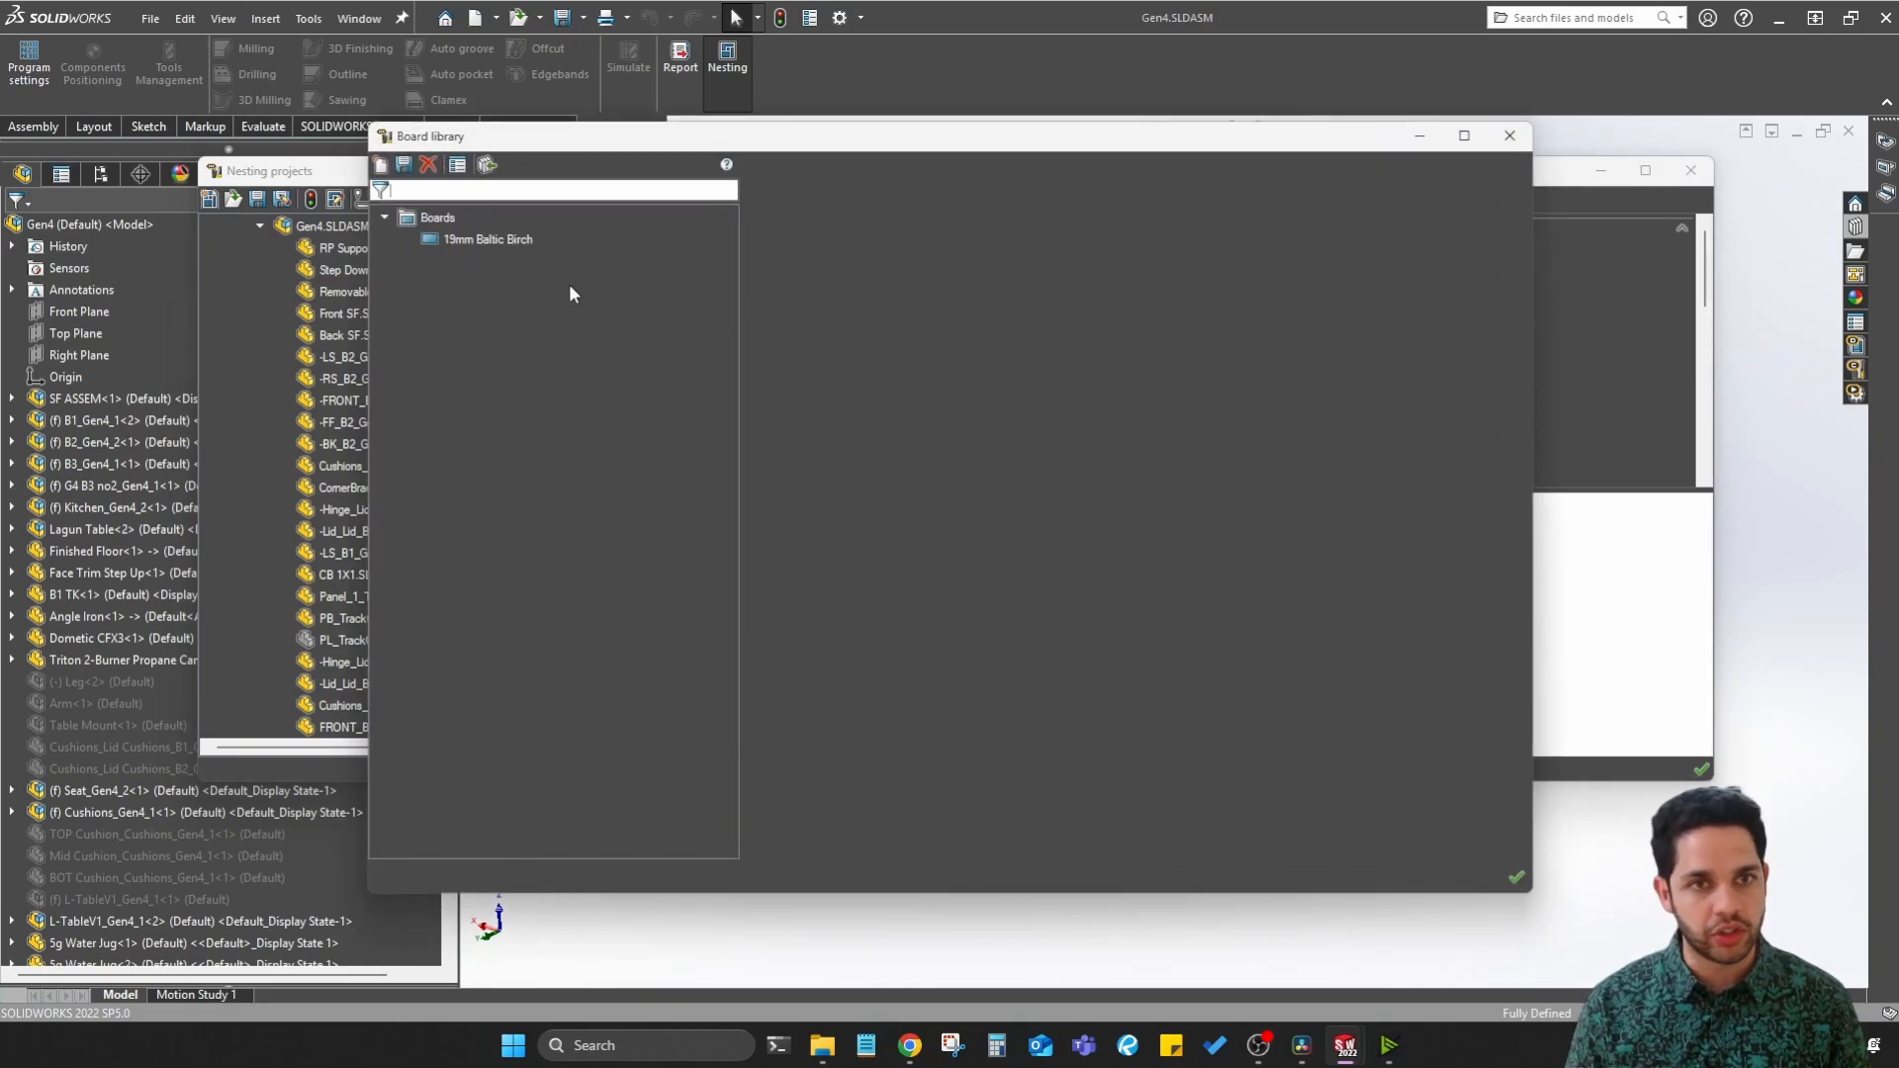
{"action": "right_click", "coordinate": [451, 219]}
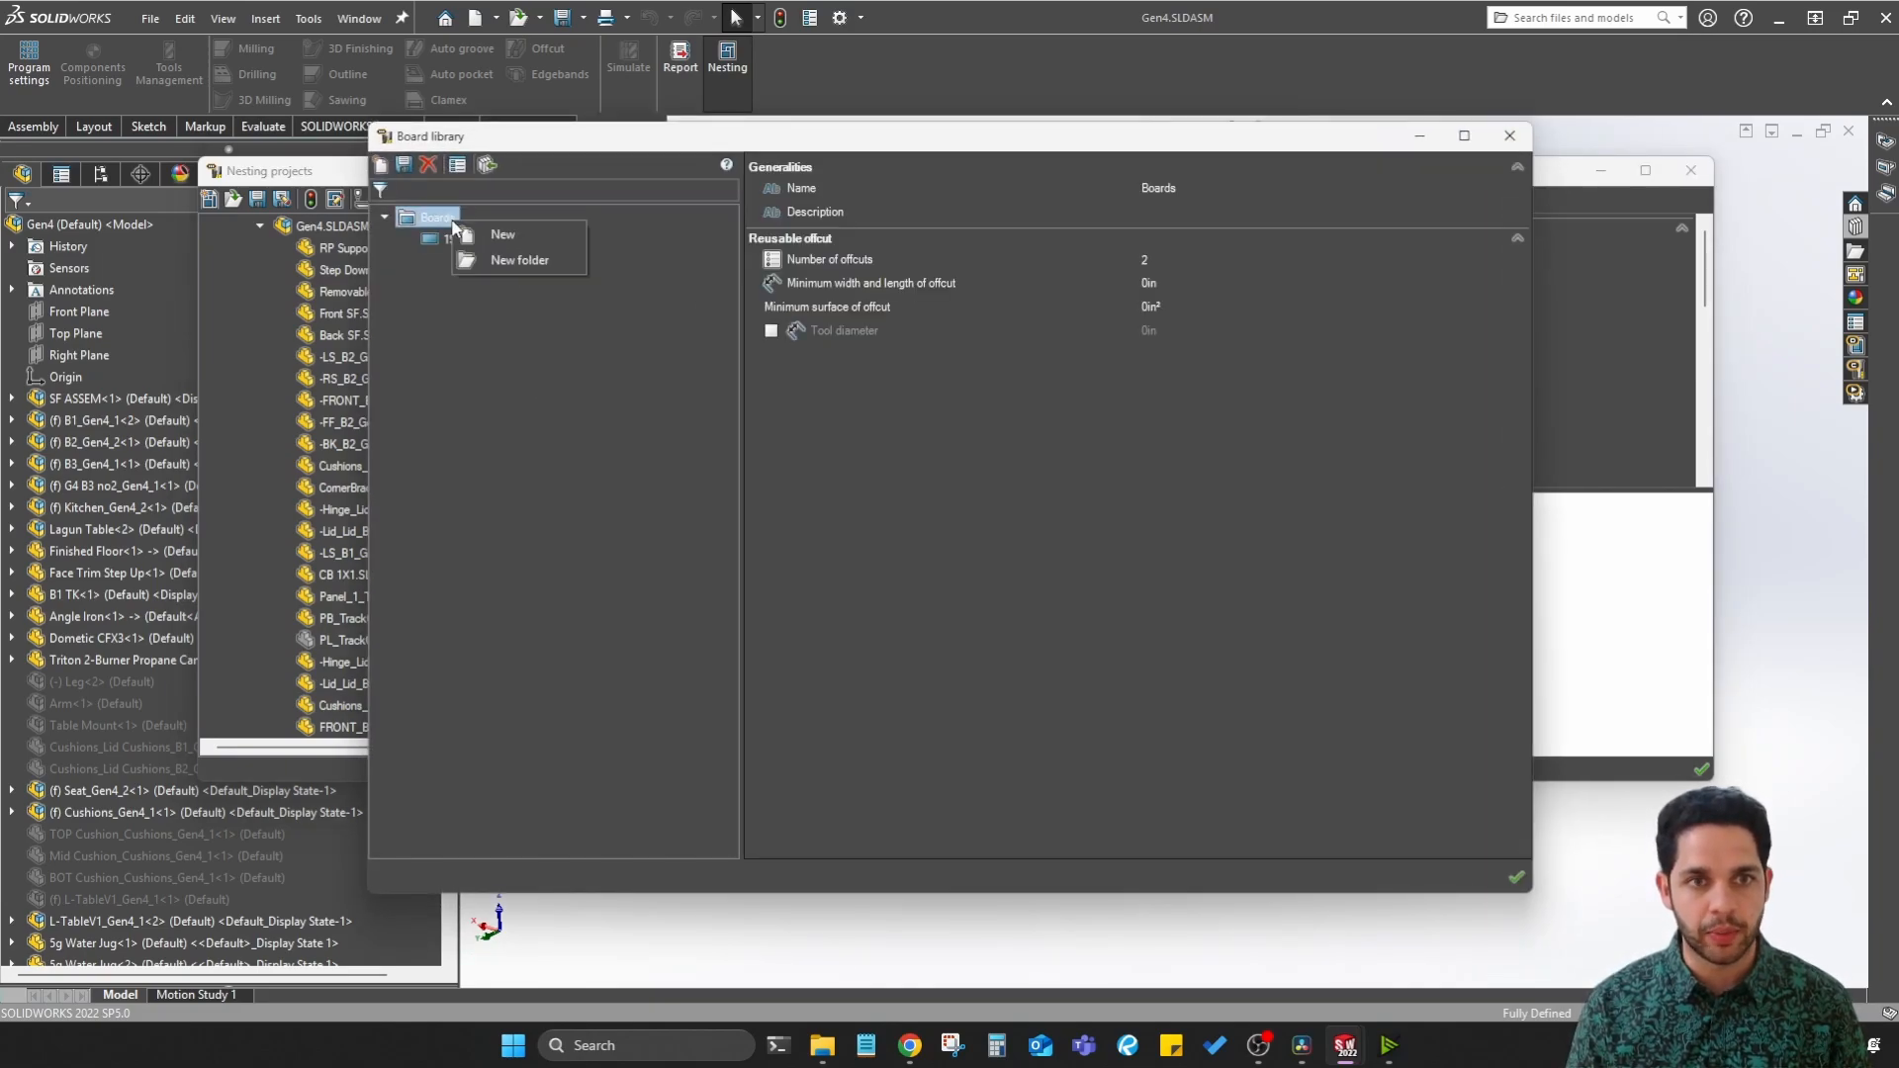
{"action": "left_click", "coordinate": [531, 238]}
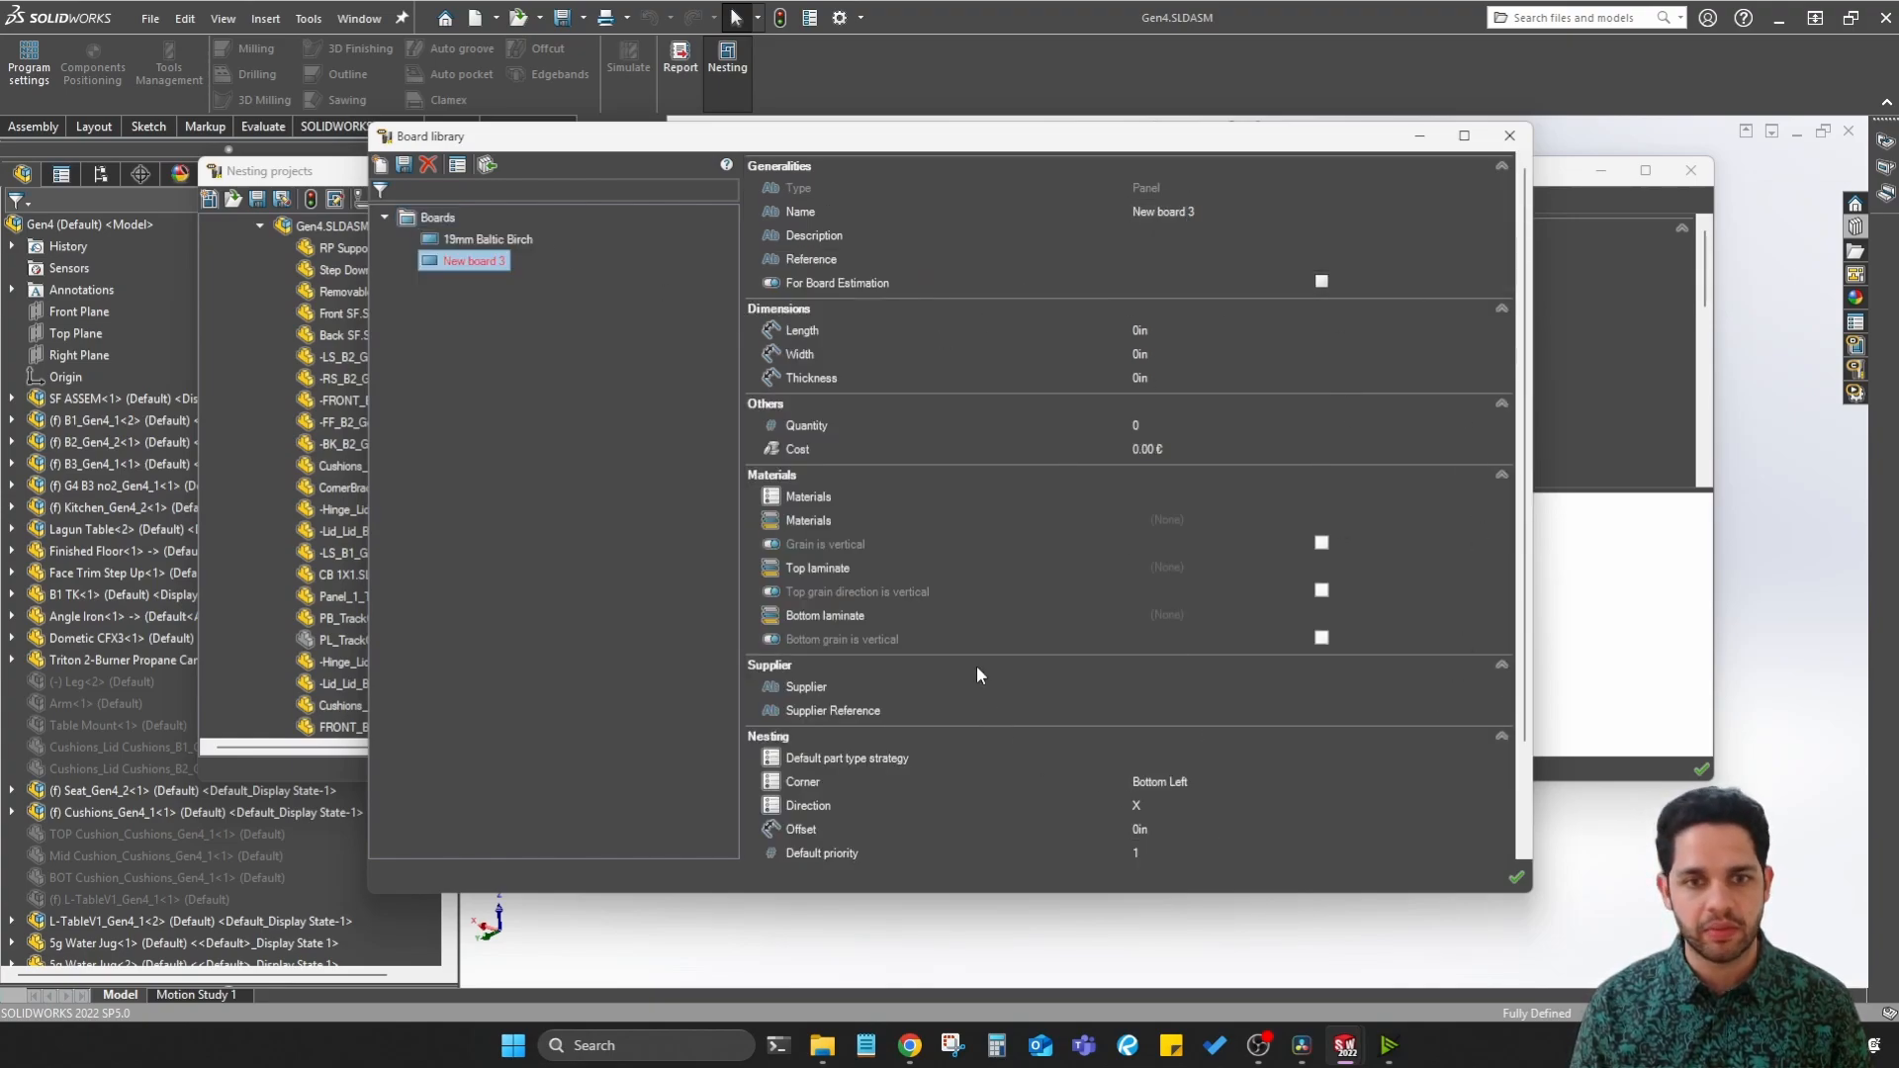
{"action": "left_click", "coordinate": [1207, 210]}
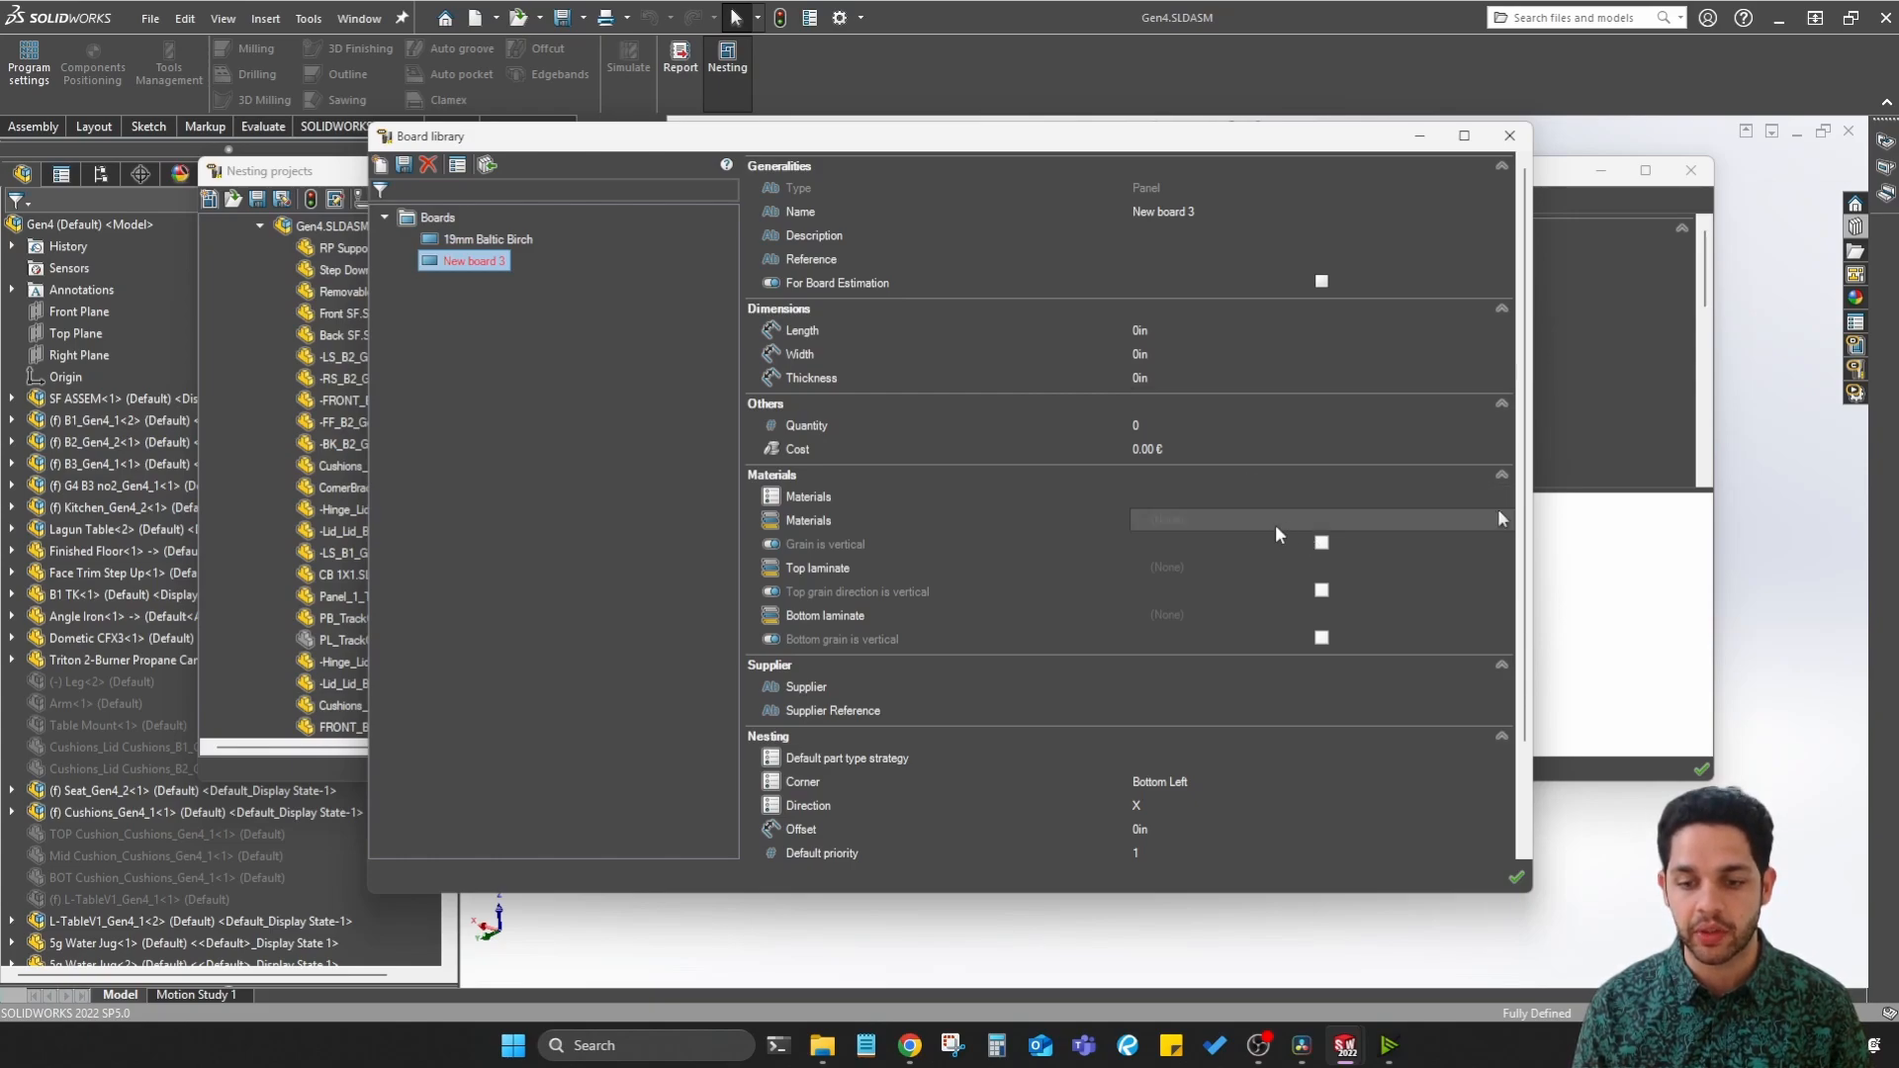
{"action": "left_click", "coordinate": [1227, 214]}
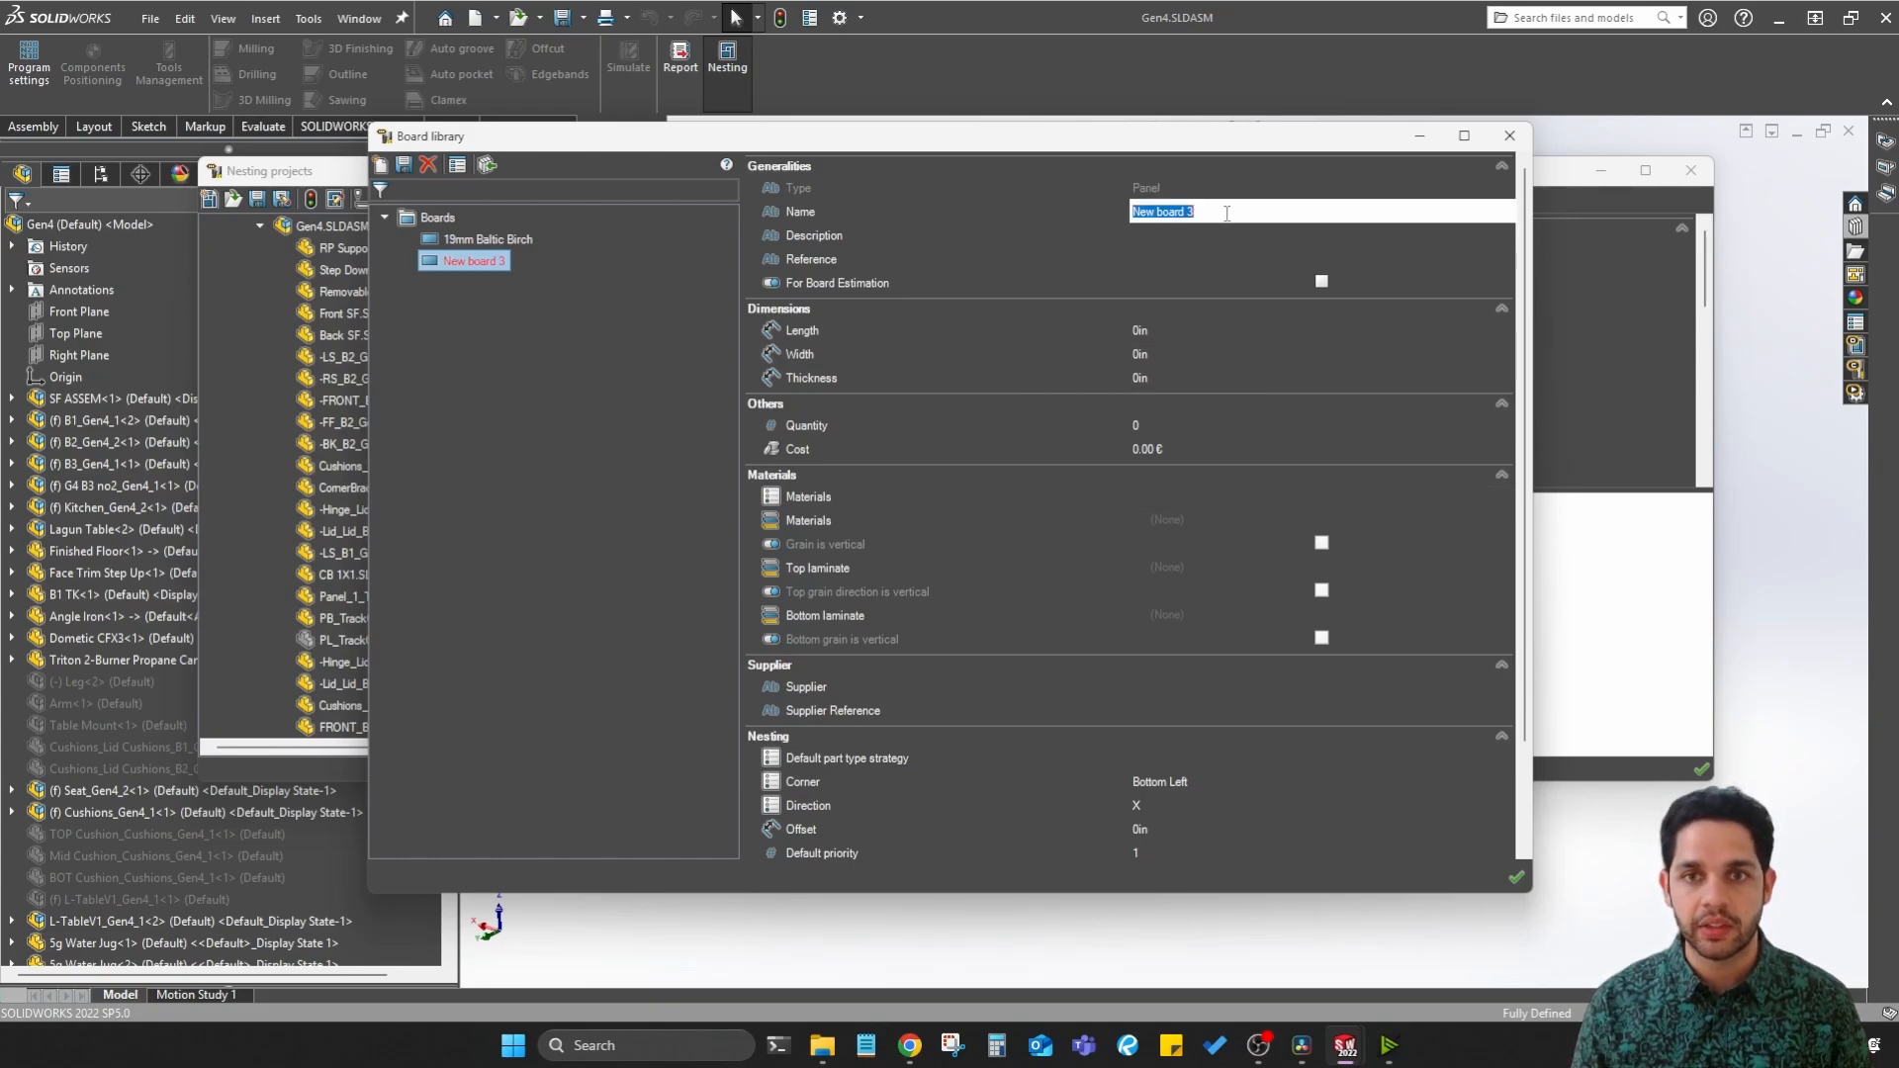
{"action": "type", "text": "12"}
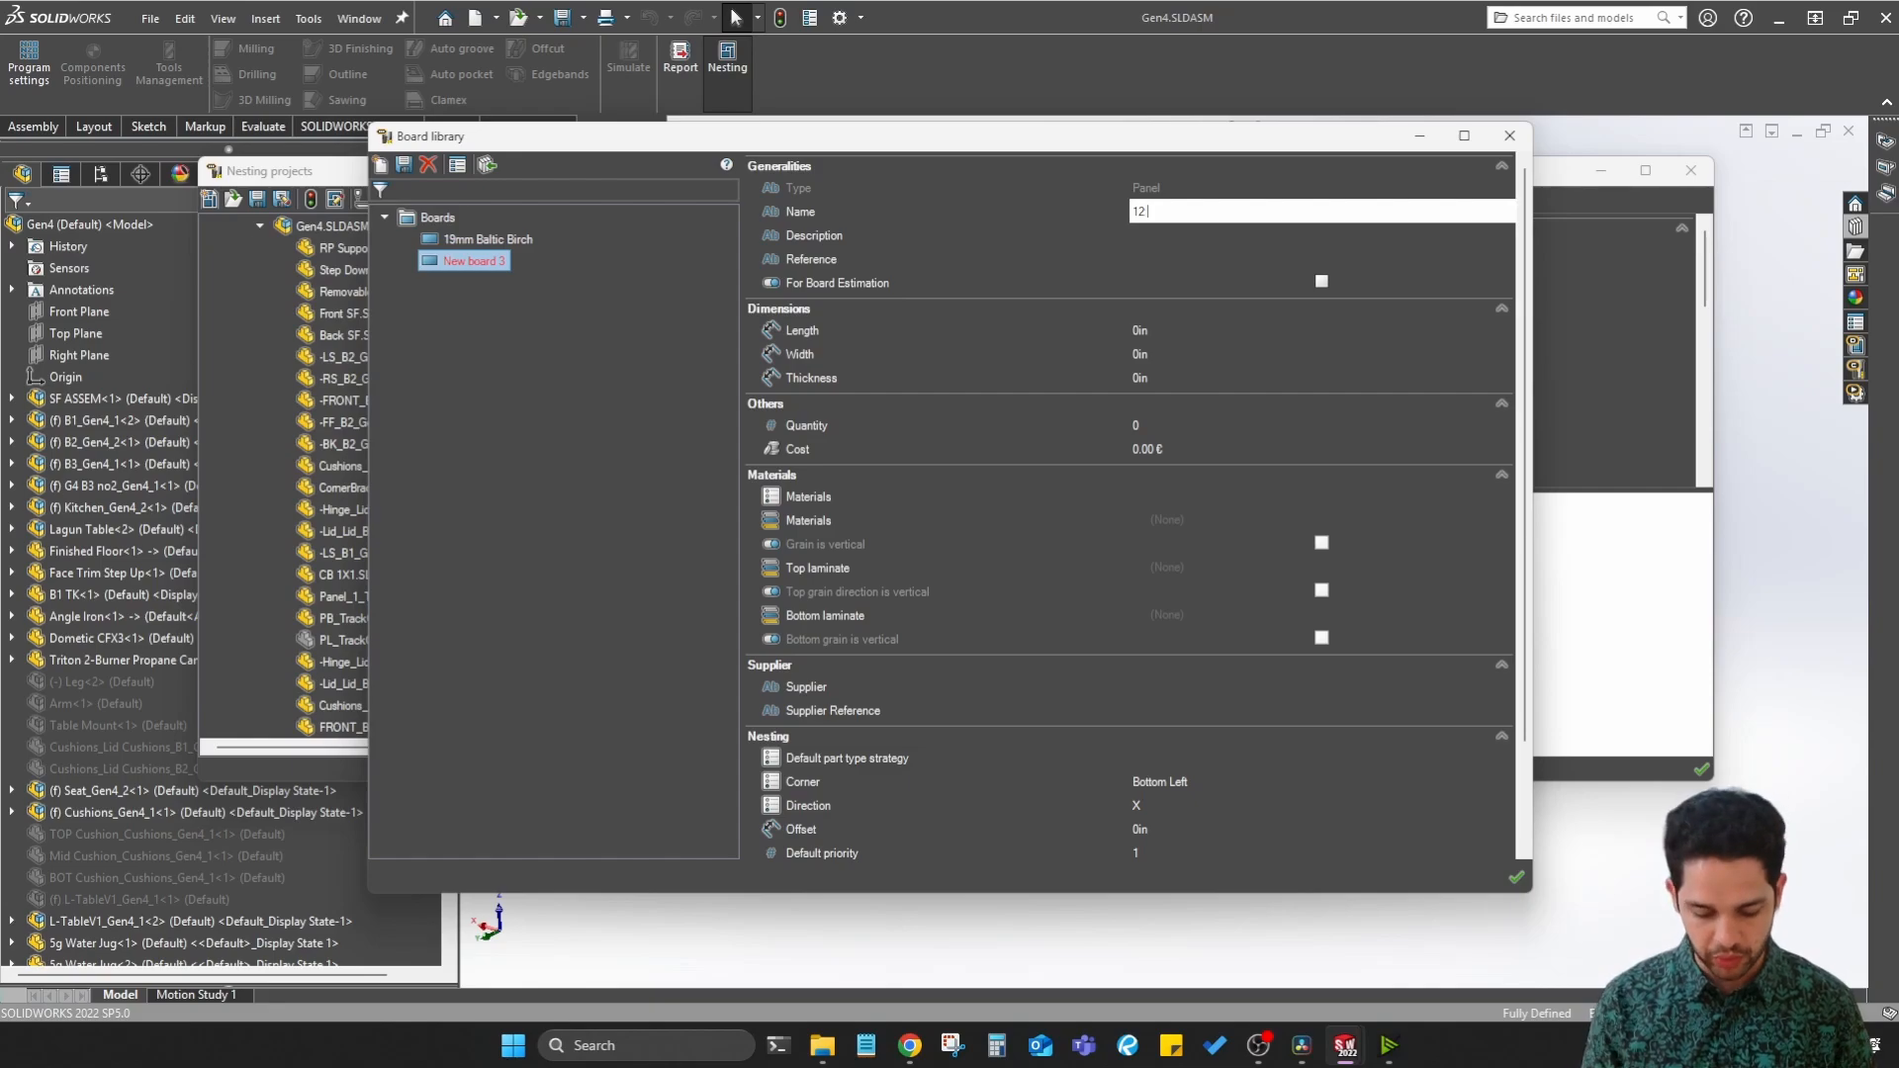
{"action": "type", "text": "mm Bal"}
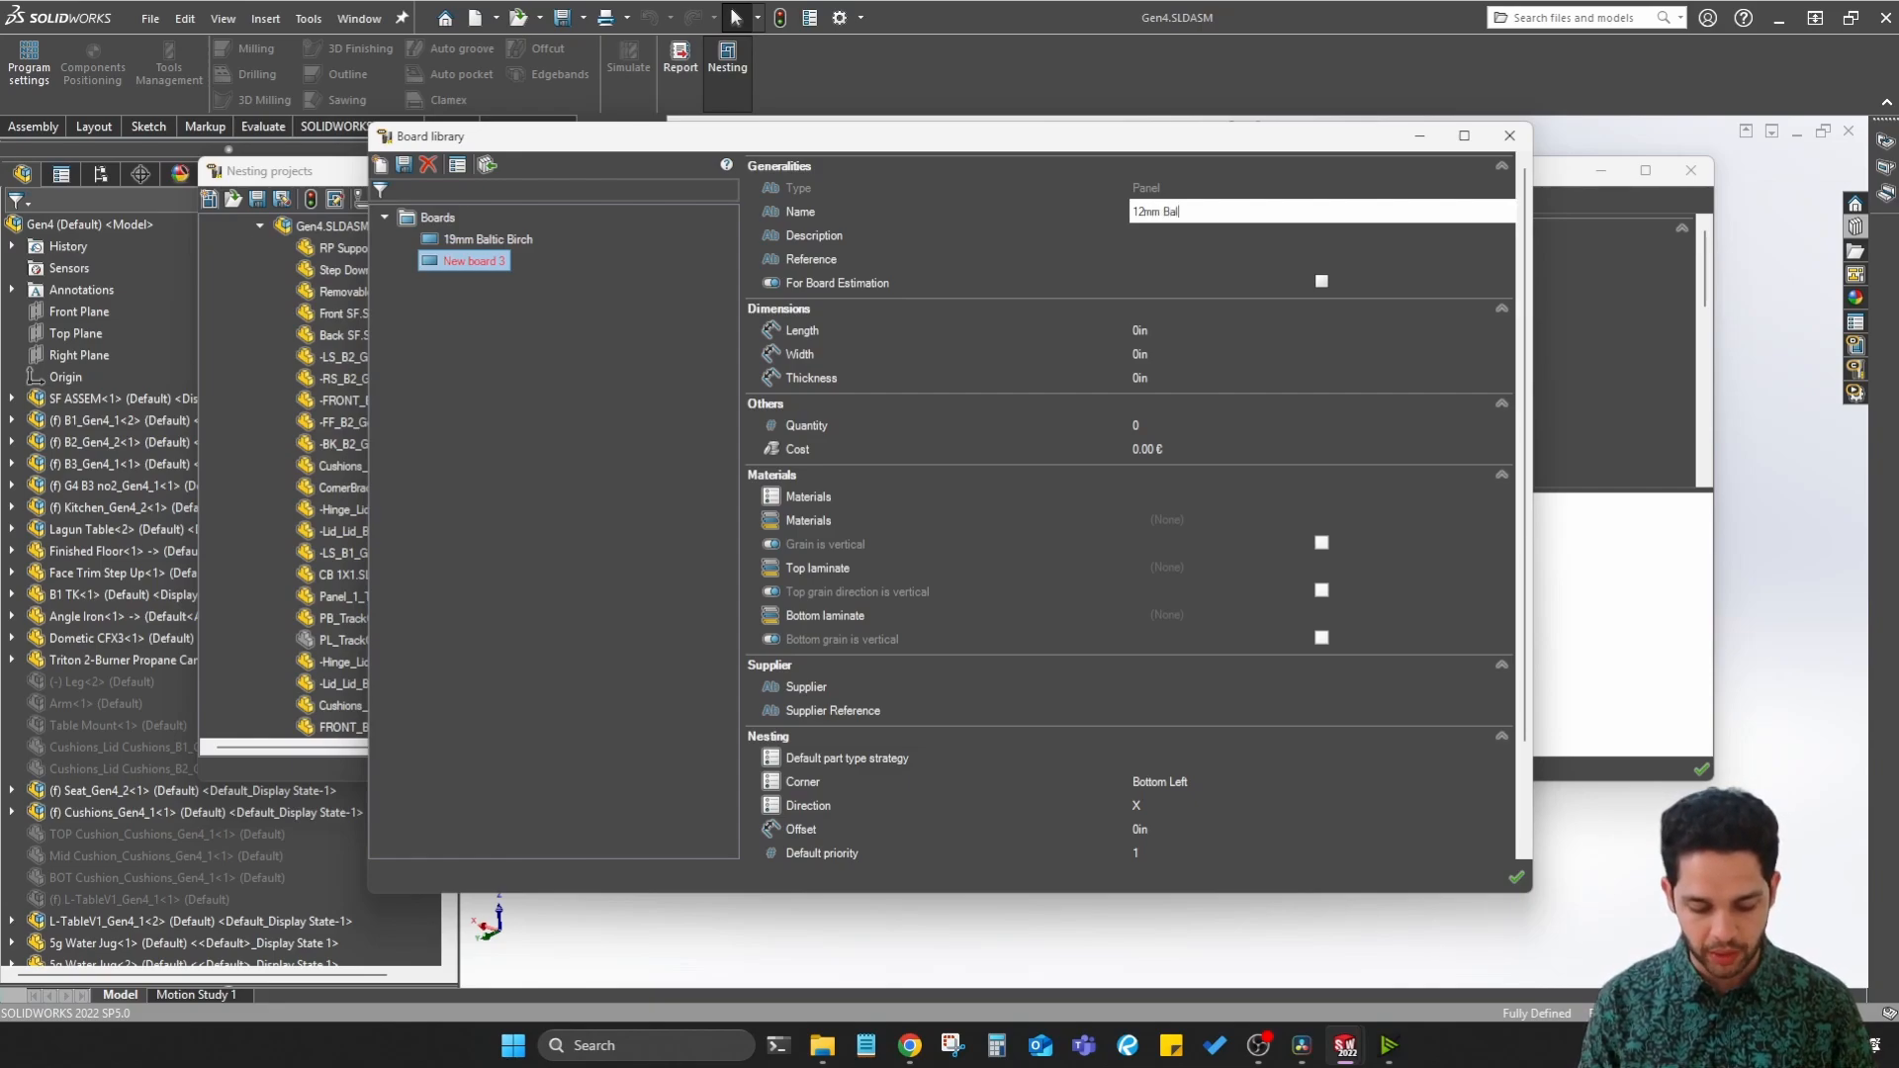
{"action": "type", "text": "tic Bir"}
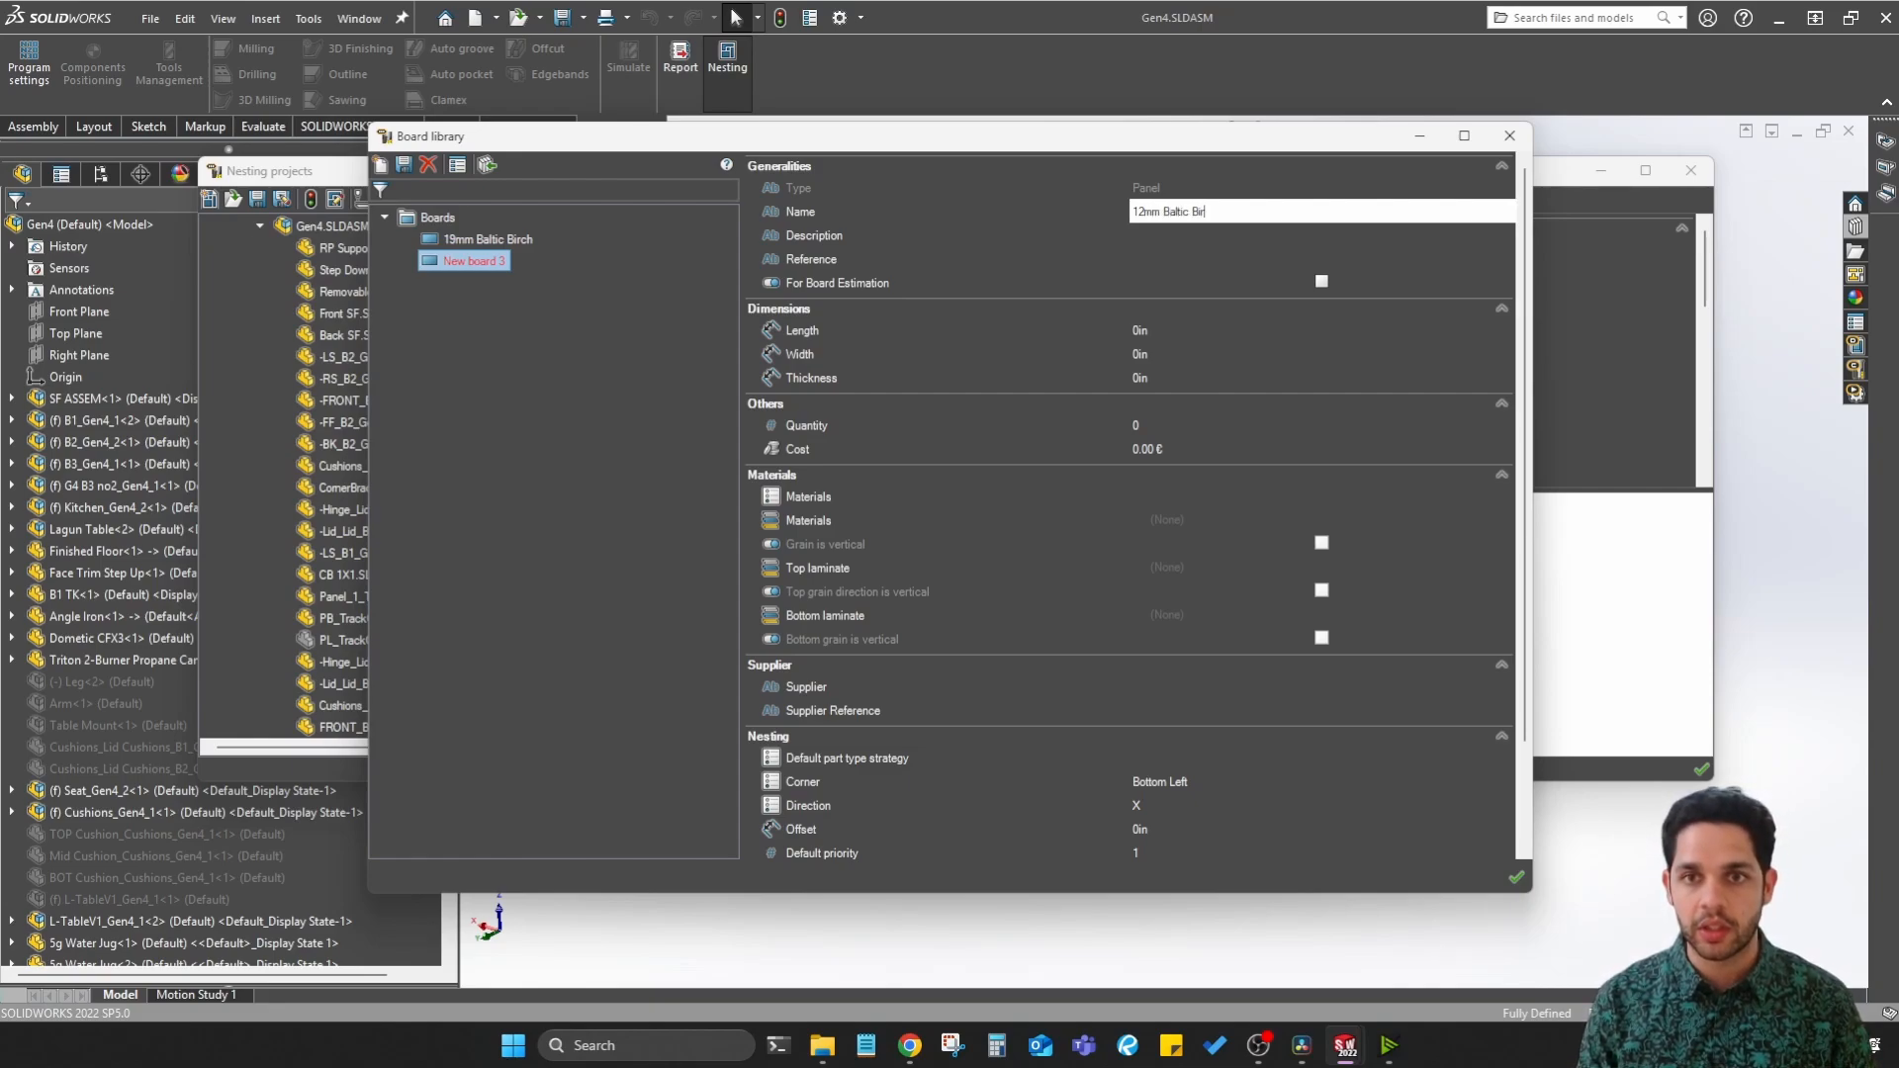
Step: Set the new board's length to 96 in and its width to 48 in
{"action": "key", "text": "Tab"}
{"action": "key", "text": "Tab"}
{"action": "key", "text": "Tab"}
{"action": "key", "text": "Tab"}
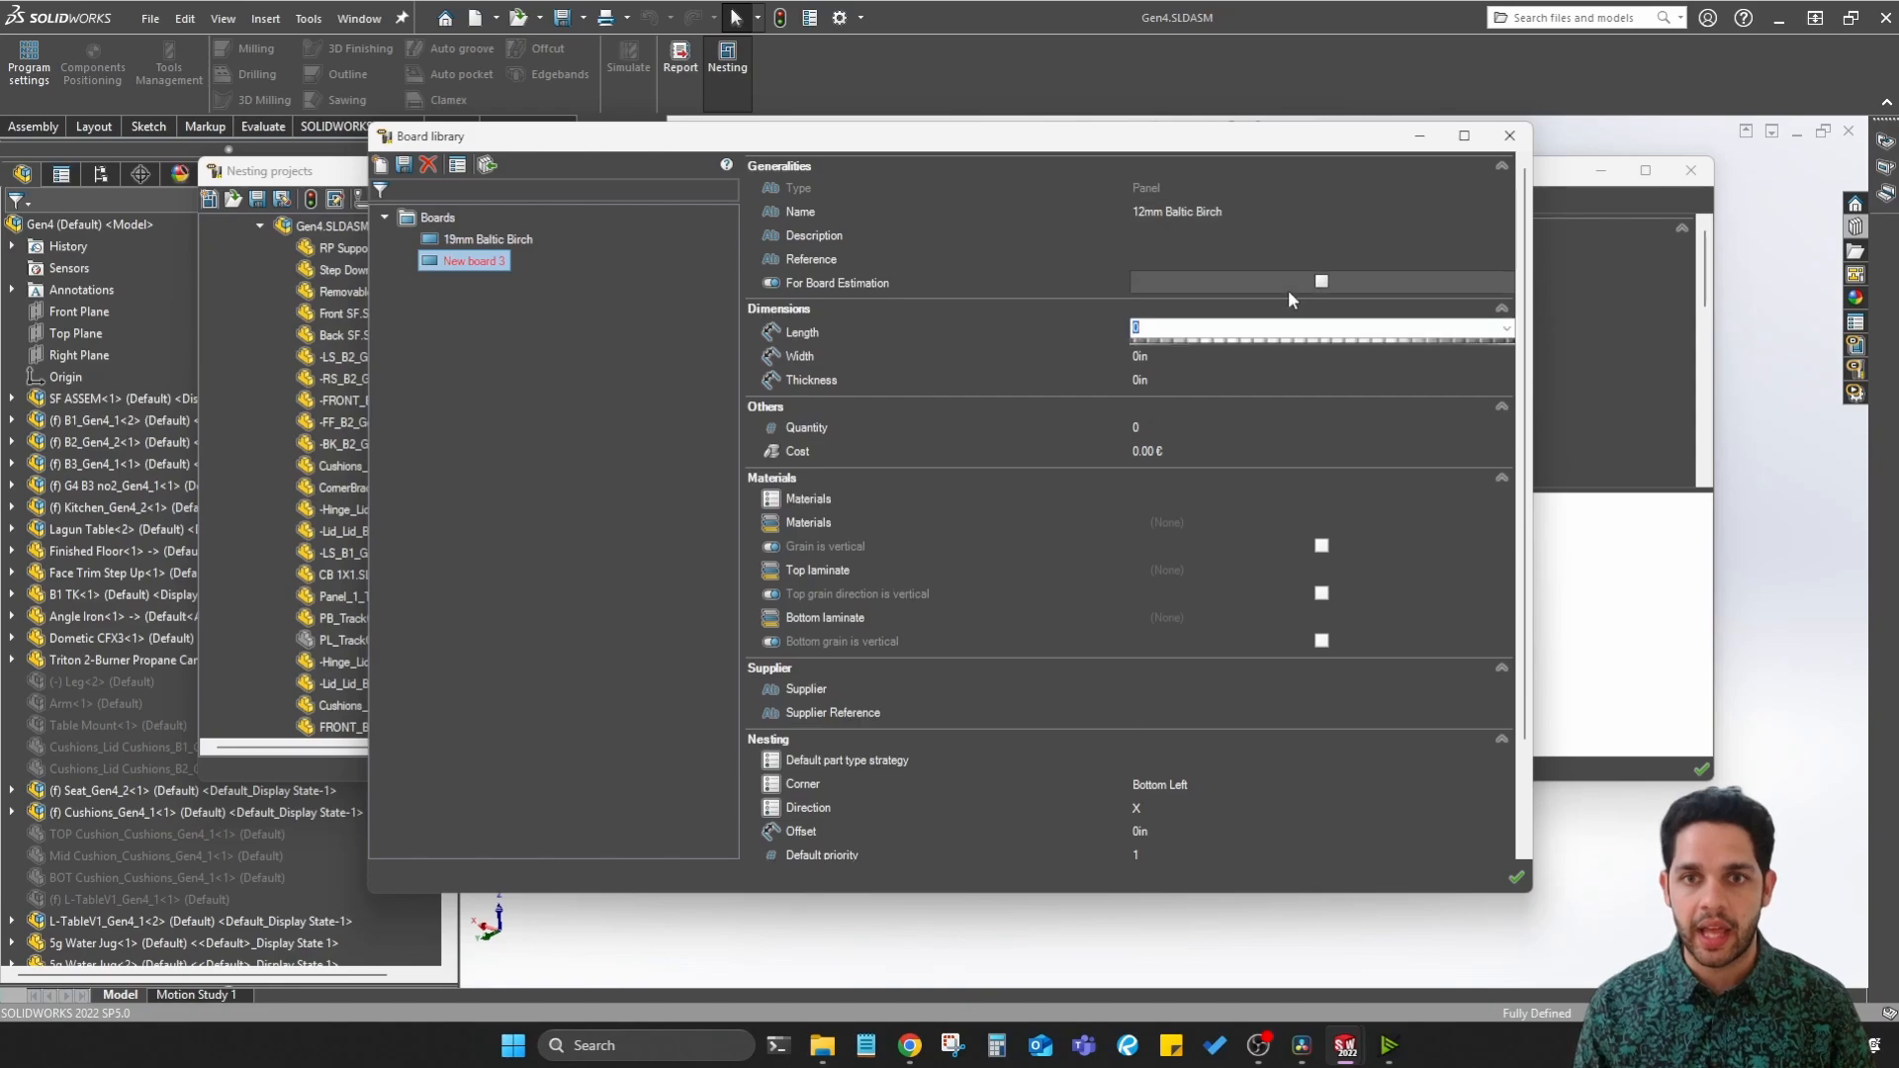
{"action": "left_click", "coordinate": [1283, 331]}
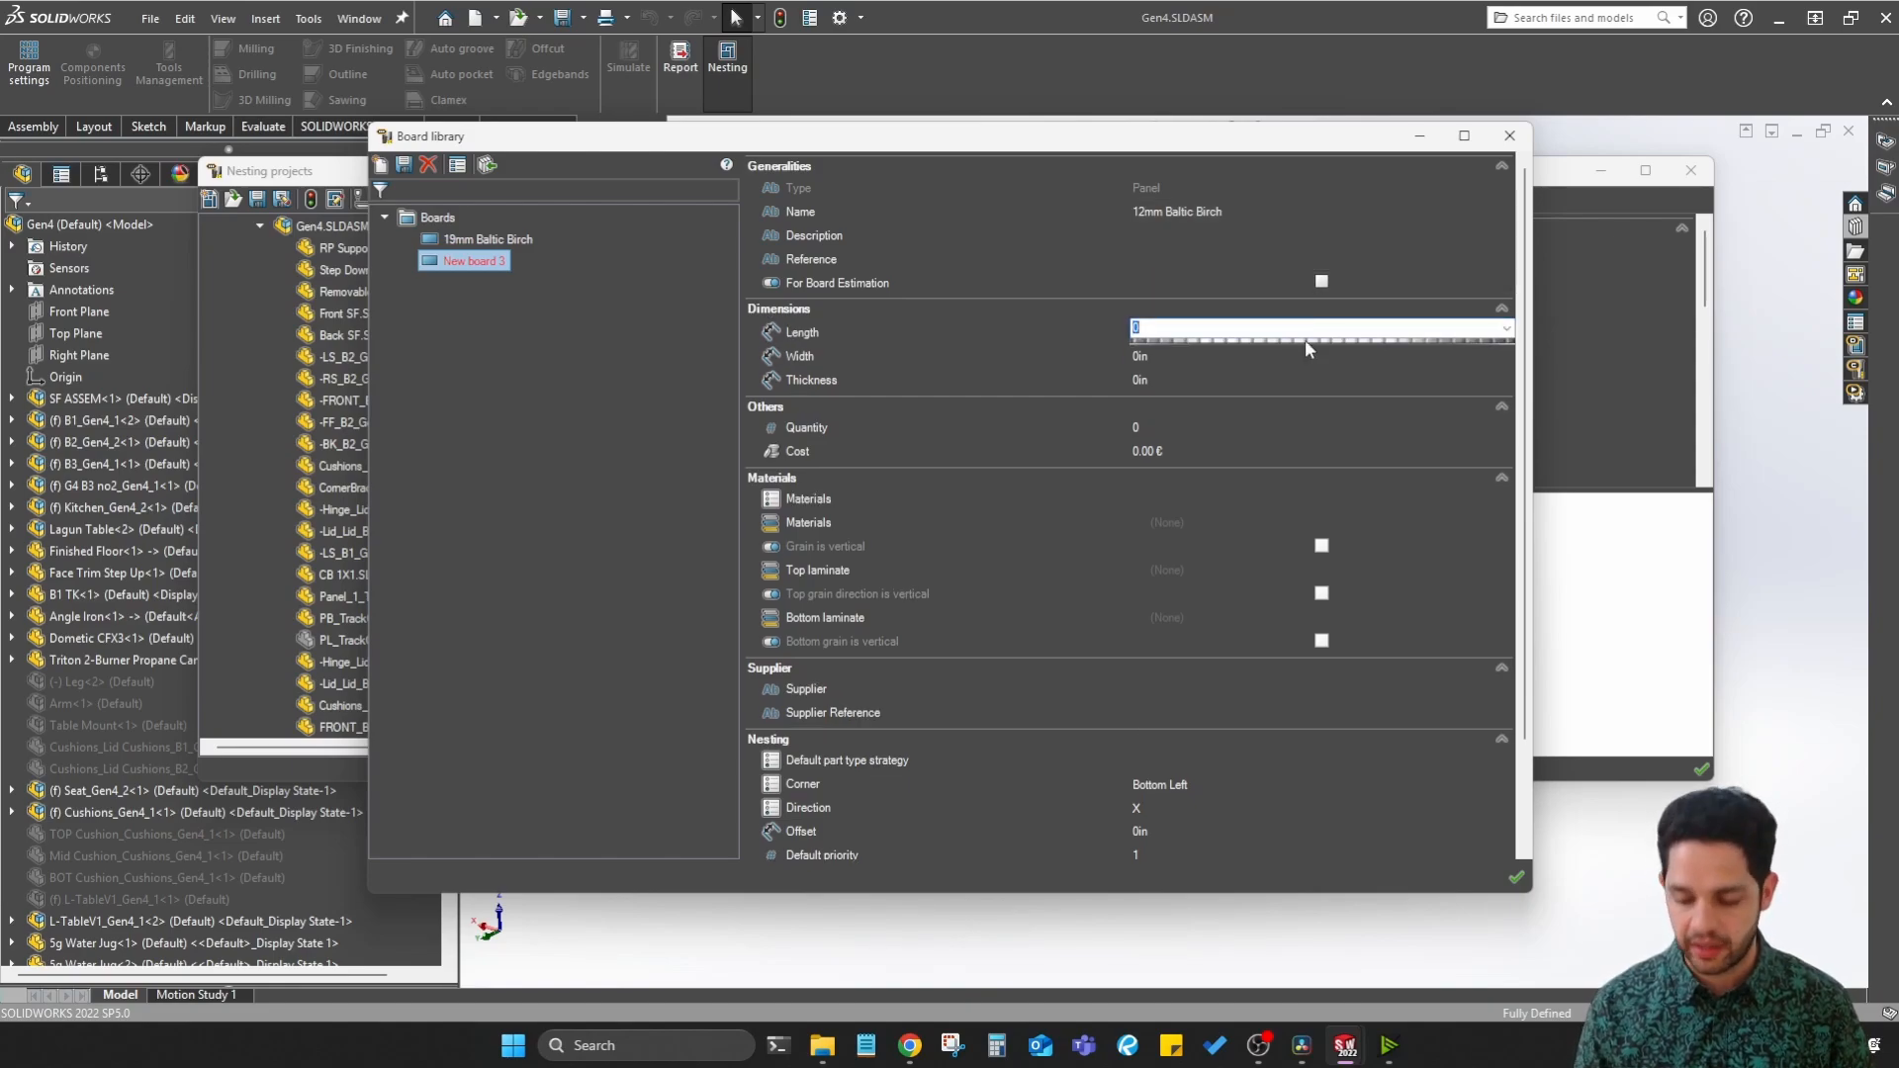
{"action": "type", "text": "96"}
{"action": "key", "text": "Return"}
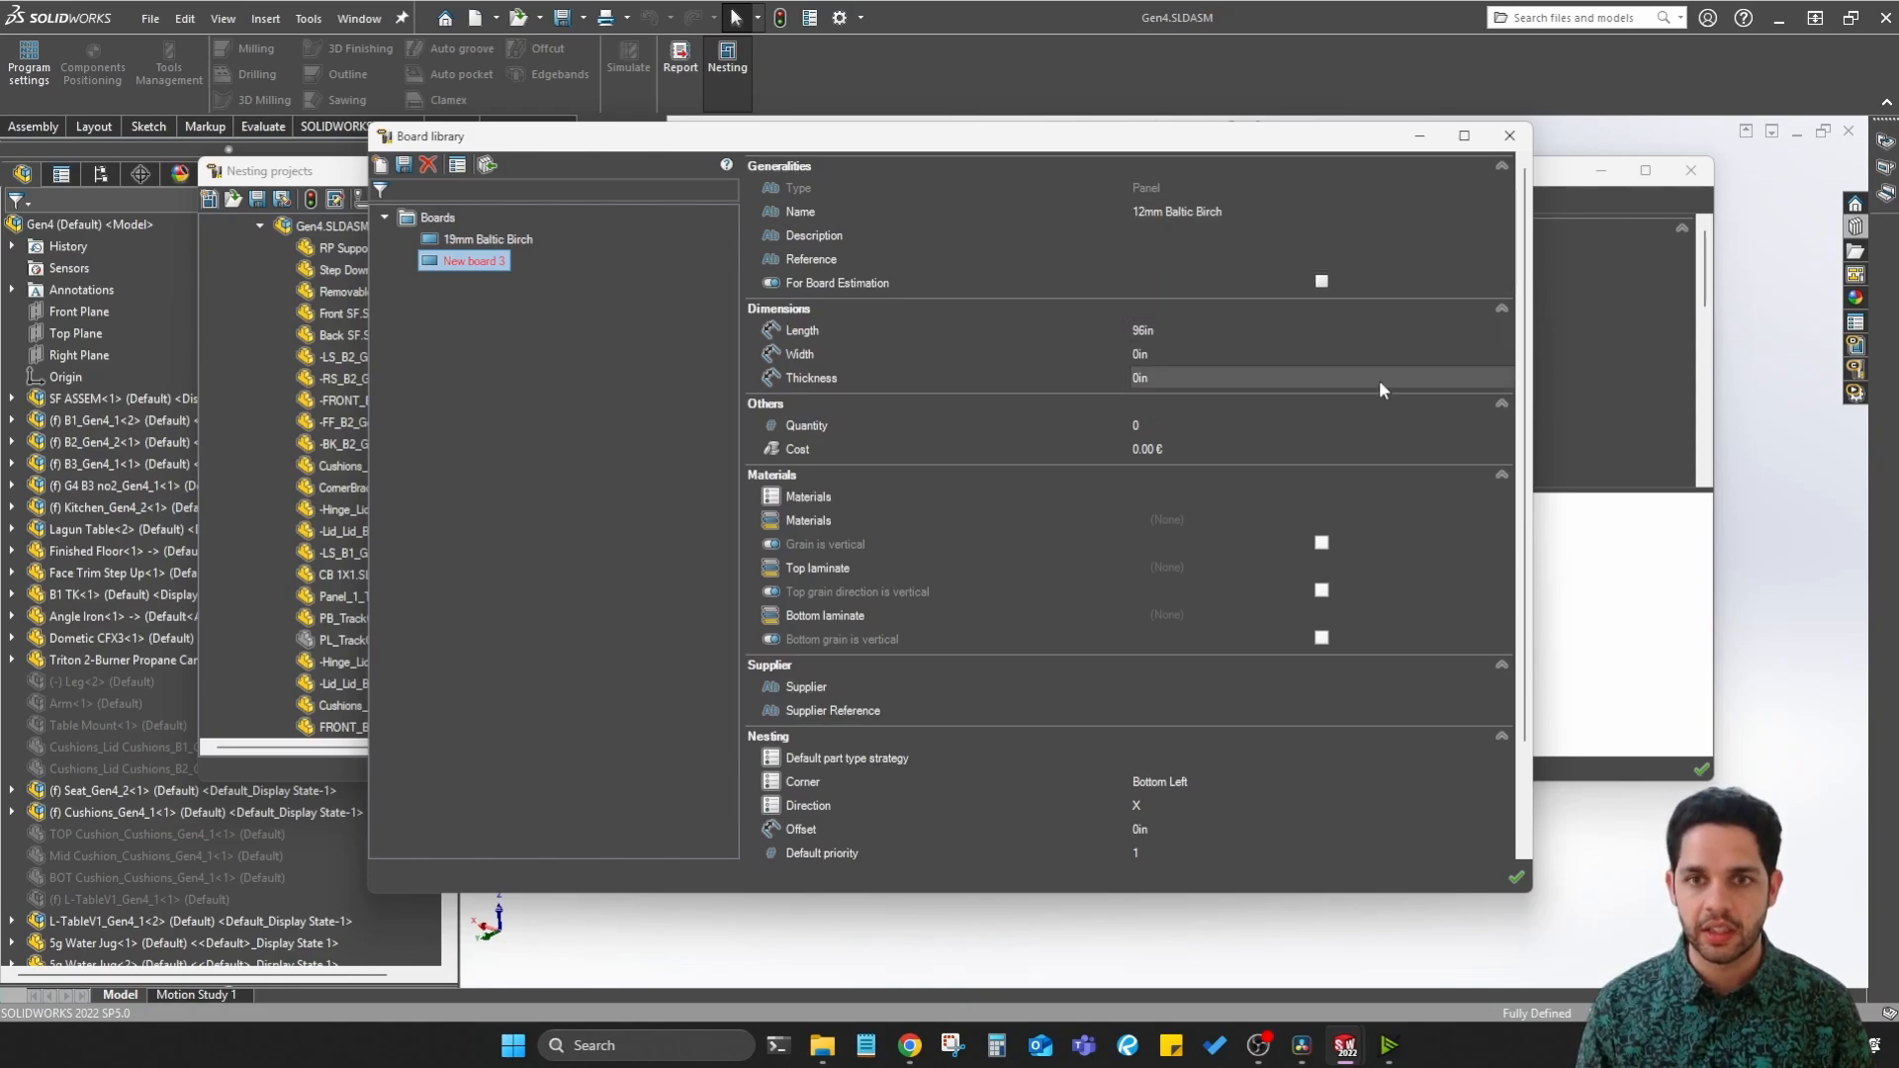
{"action": "left_click", "coordinate": [1390, 354]}
{"action": "type", "text": "48"}
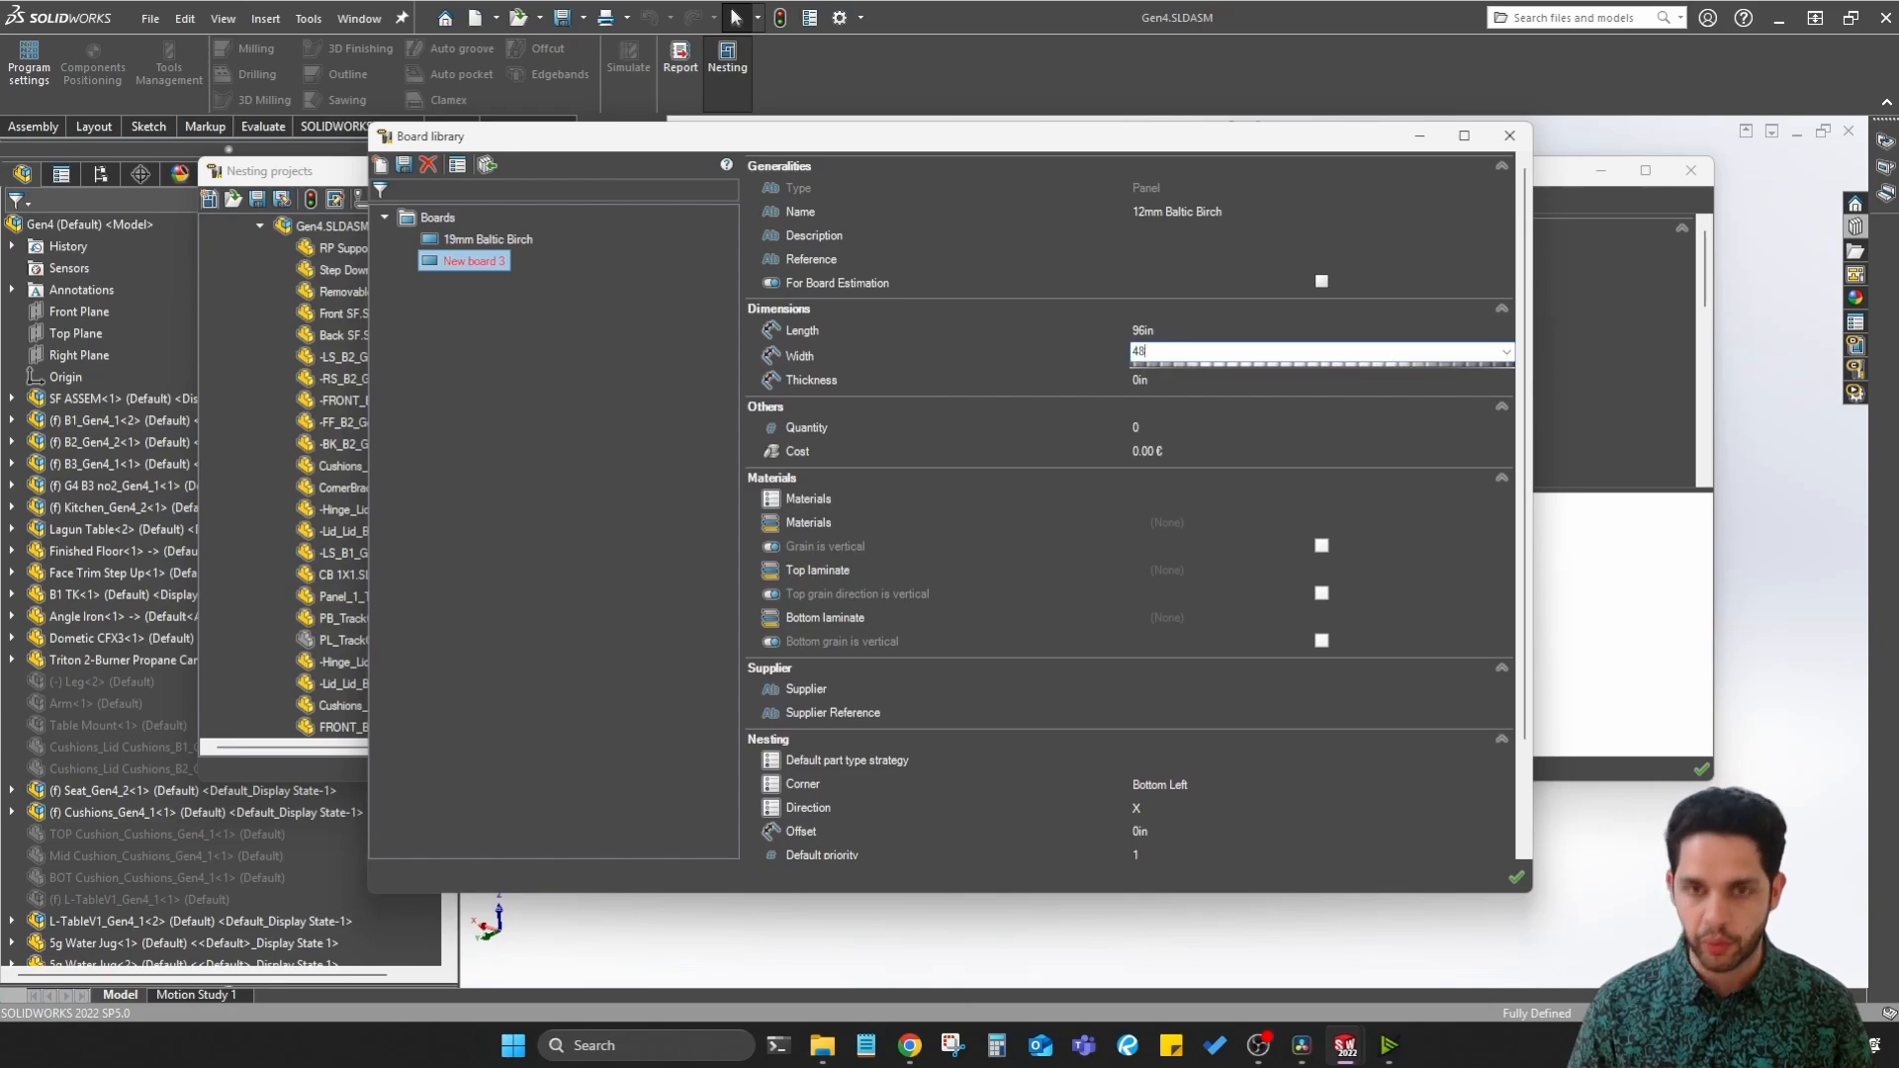
{"action": "left_click", "coordinate": [1346, 389]}
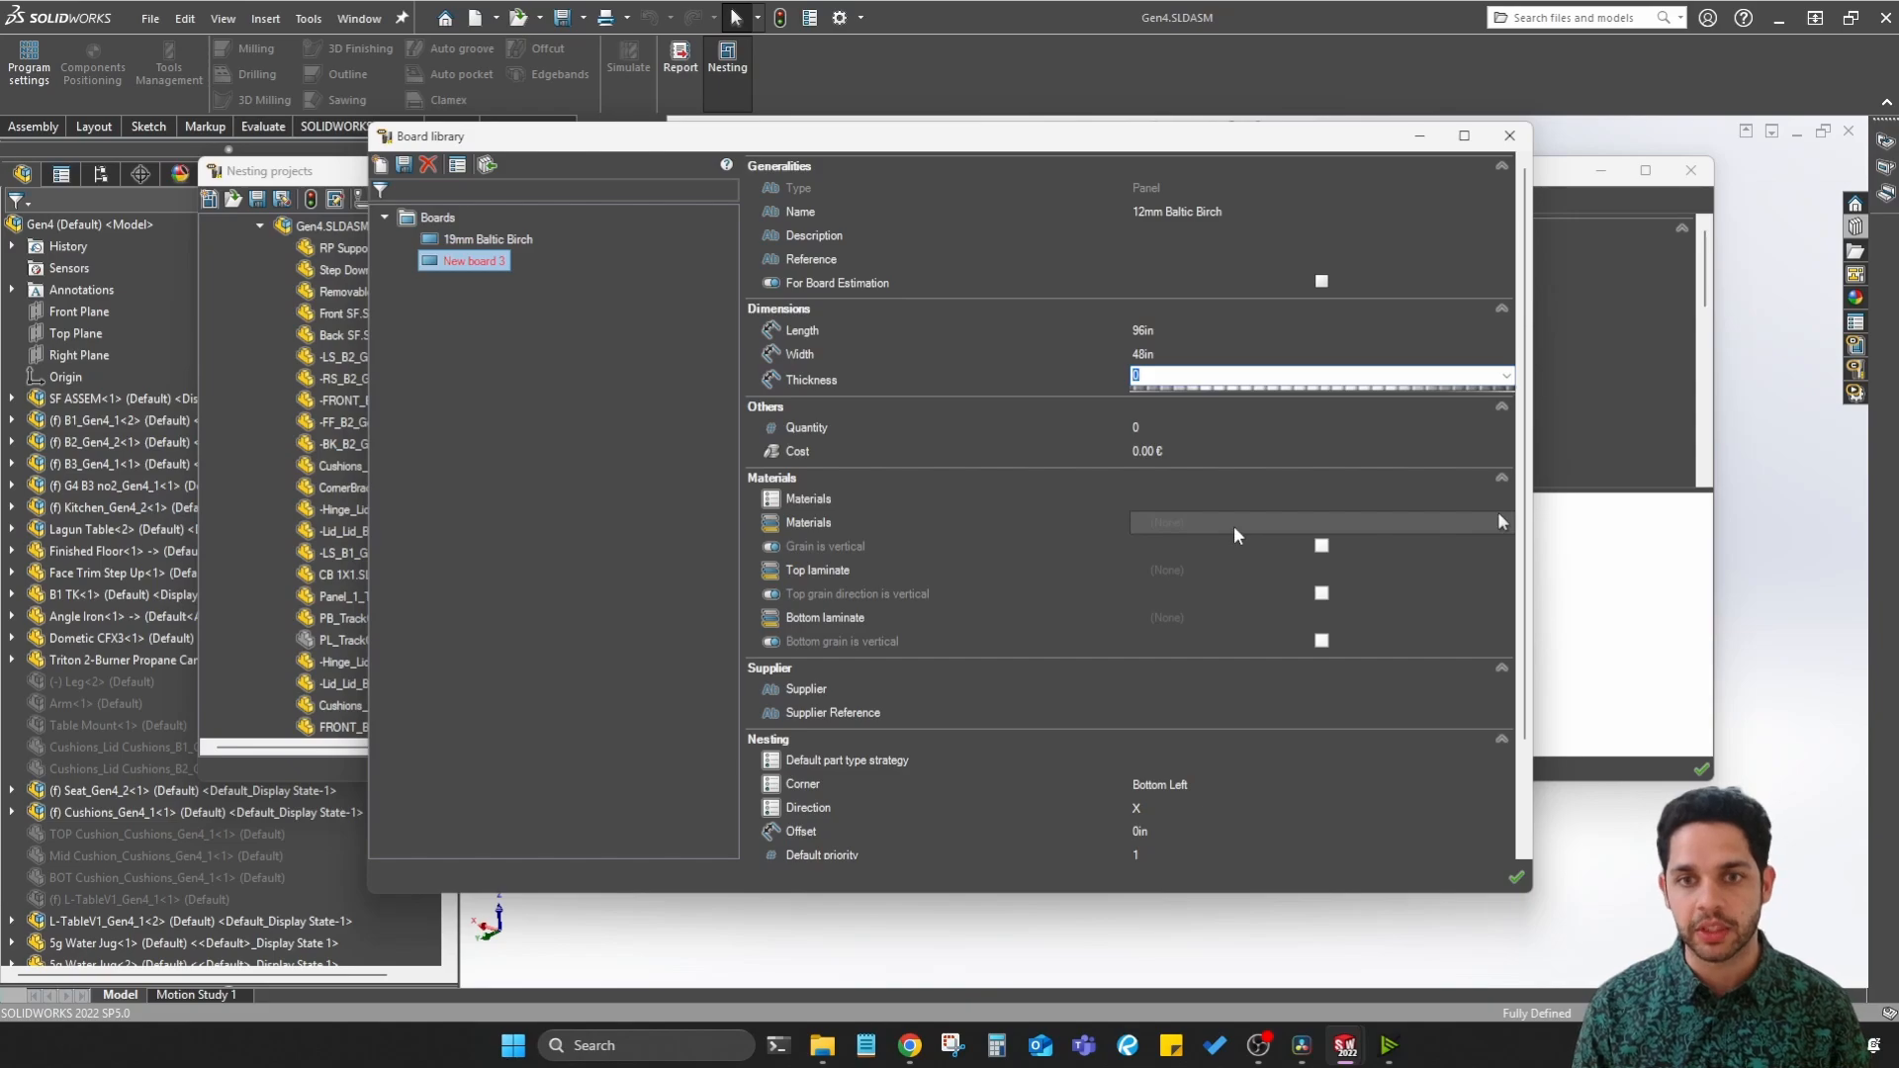
Step: Assign the Baltic Birch 12mm material to the new board and review its remaining properties
{"action": "left_click", "coordinate": [797, 521]}
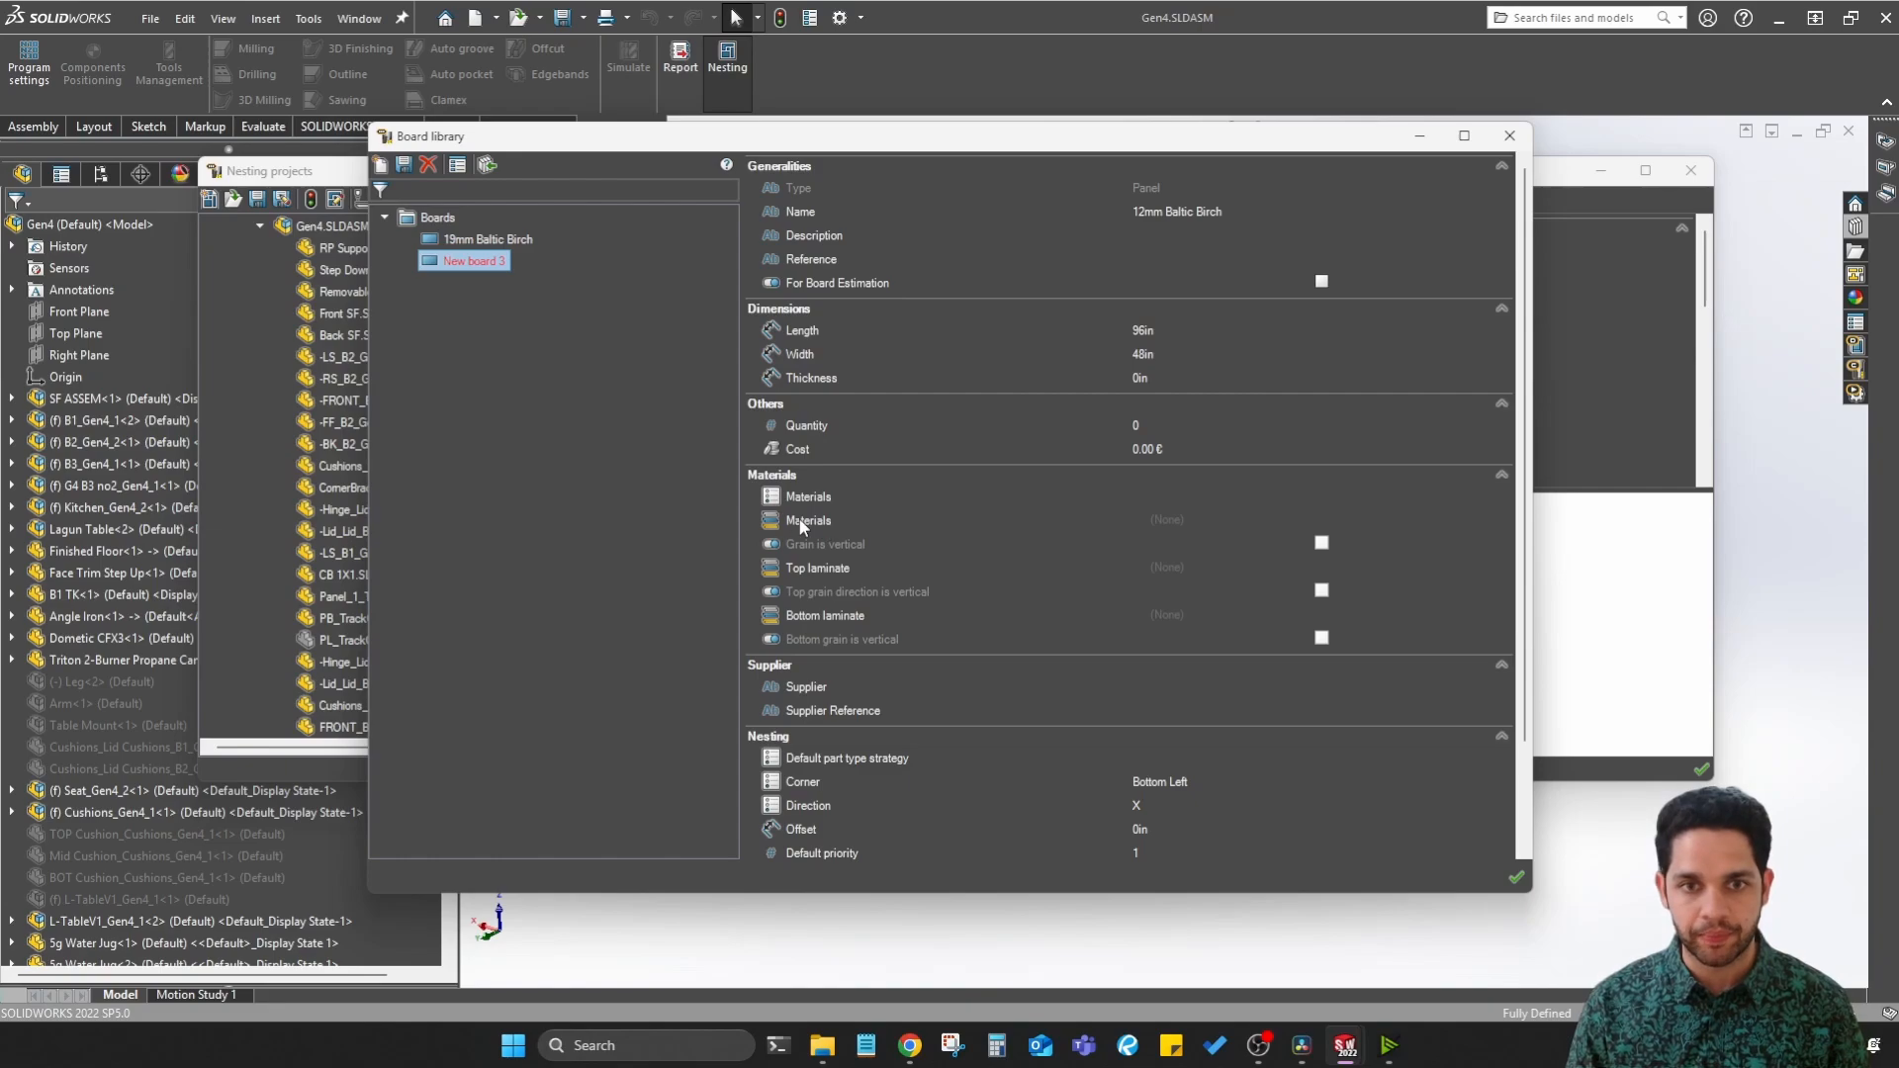
{"action": "left_click", "coordinate": [1205, 521]}
{"action": "left_click", "coordinate": [1219, 516]}
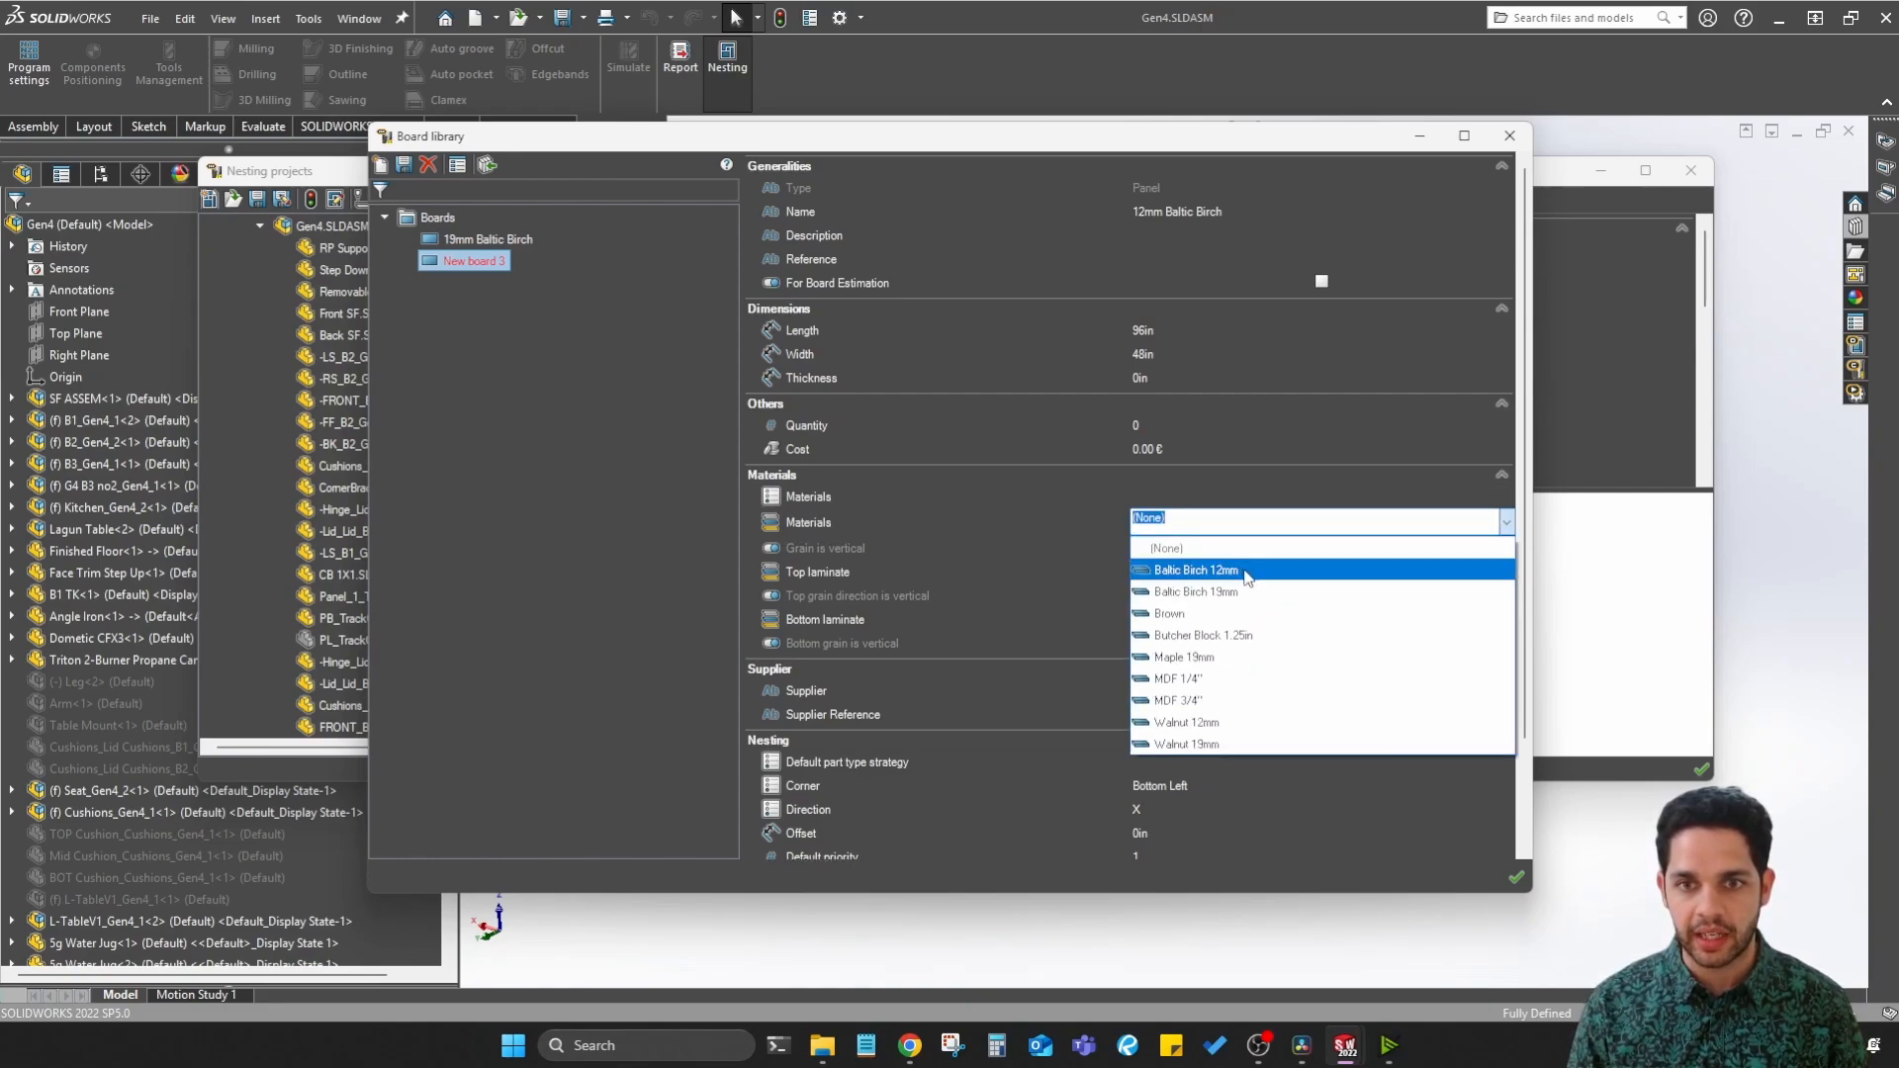
{"action": "left_click", "coordinate": [1244, 572]}
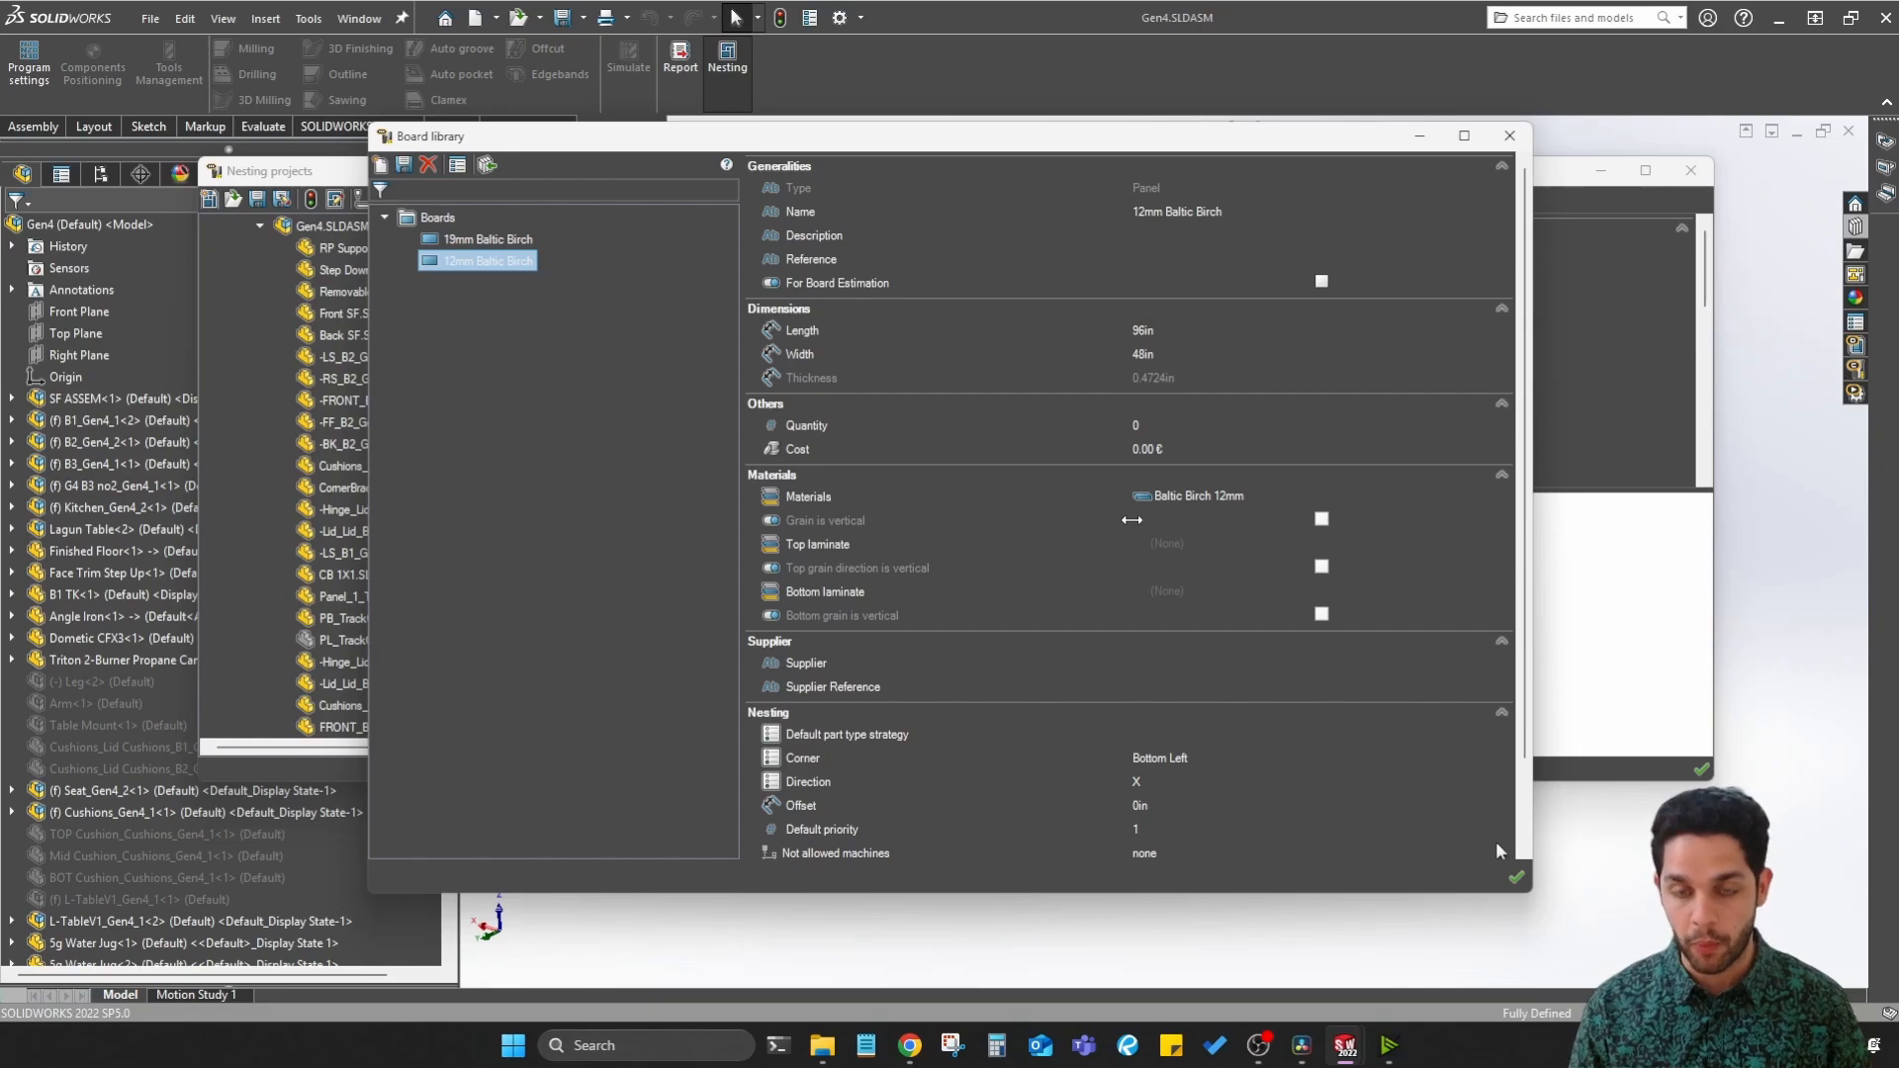
{"action": "scroll", "coordinate": [1207, 398], "scroll_direction": "down", "scroll_amount": 1}
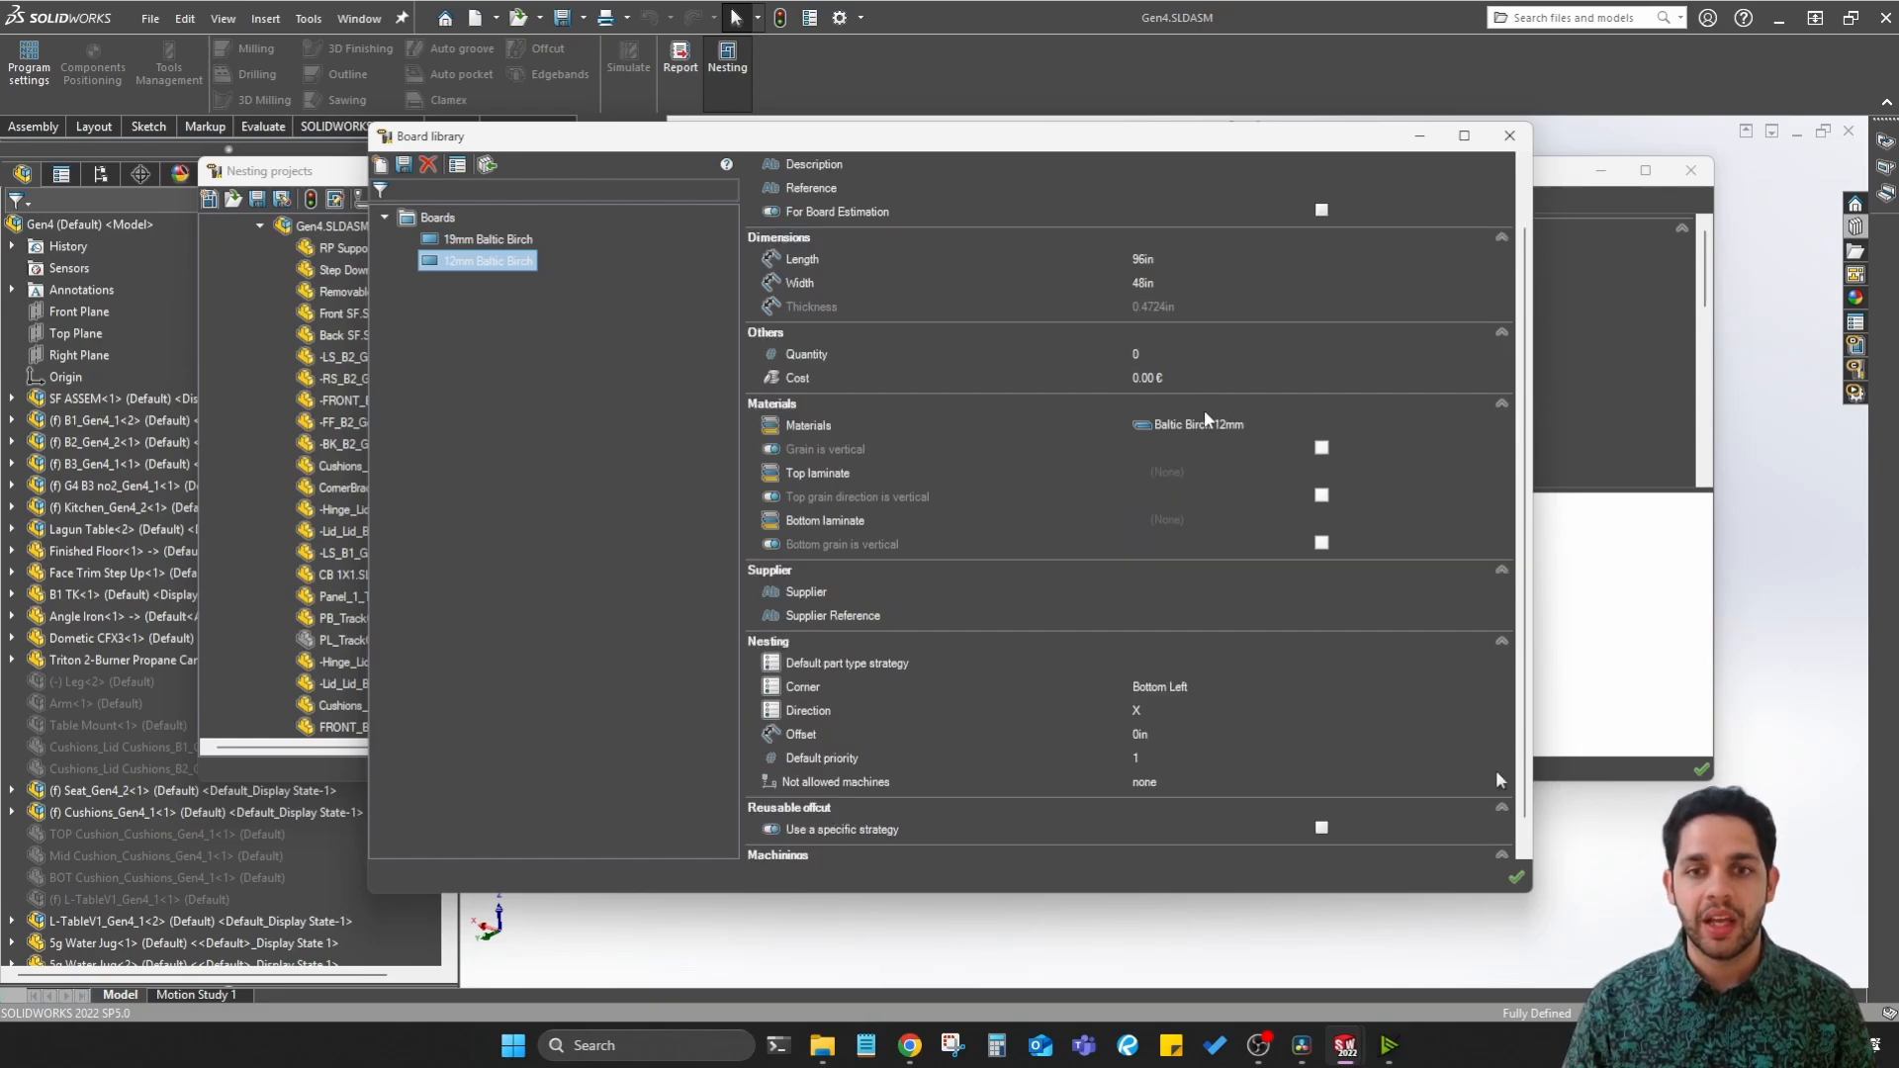
{"action": "scroll", "coordinate": [1223, 587], "scroll_direction": "down", "scroll_amount": 1}
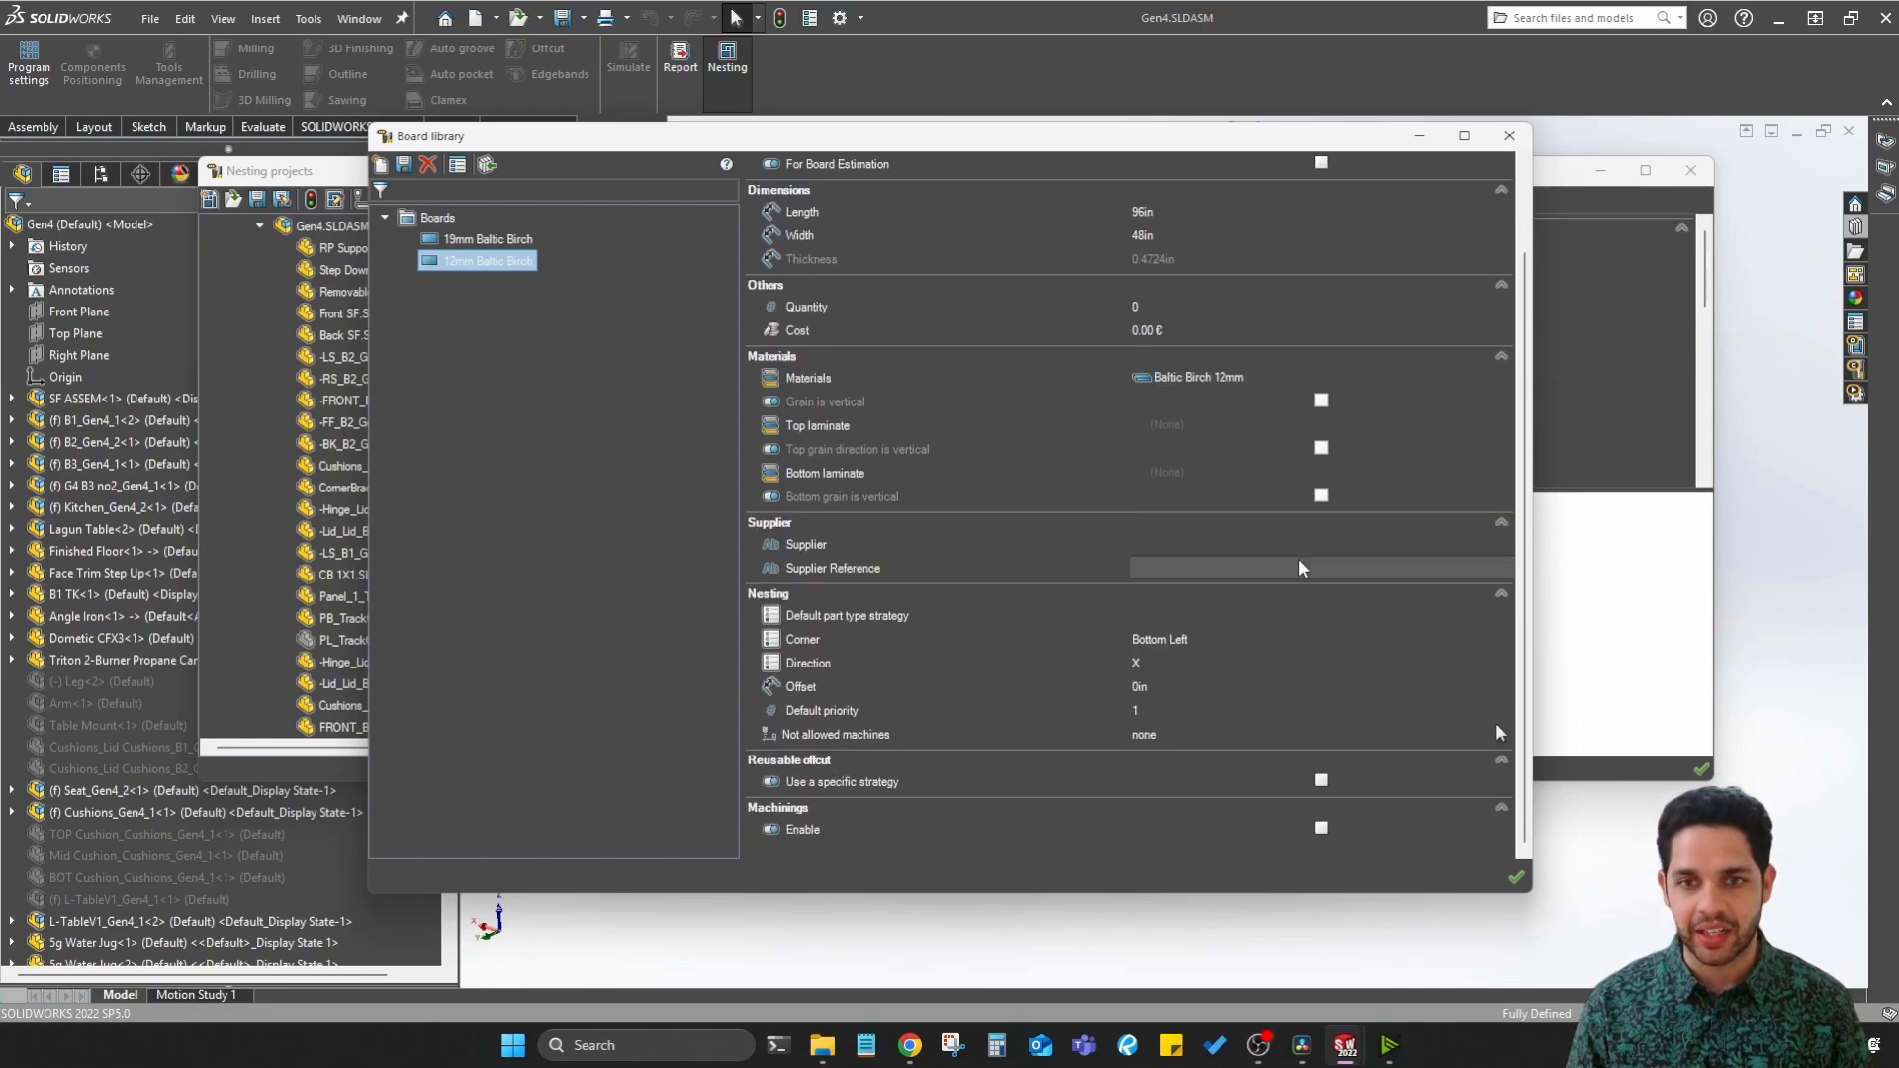
Step: Set the 12mm Baltic Birch board's quantity to 1000 and close the board library, saving its changes
{"action": "scroll", "coordinate": [1224, 662], "scroll_direction": "up", "scroll_amount": 1}
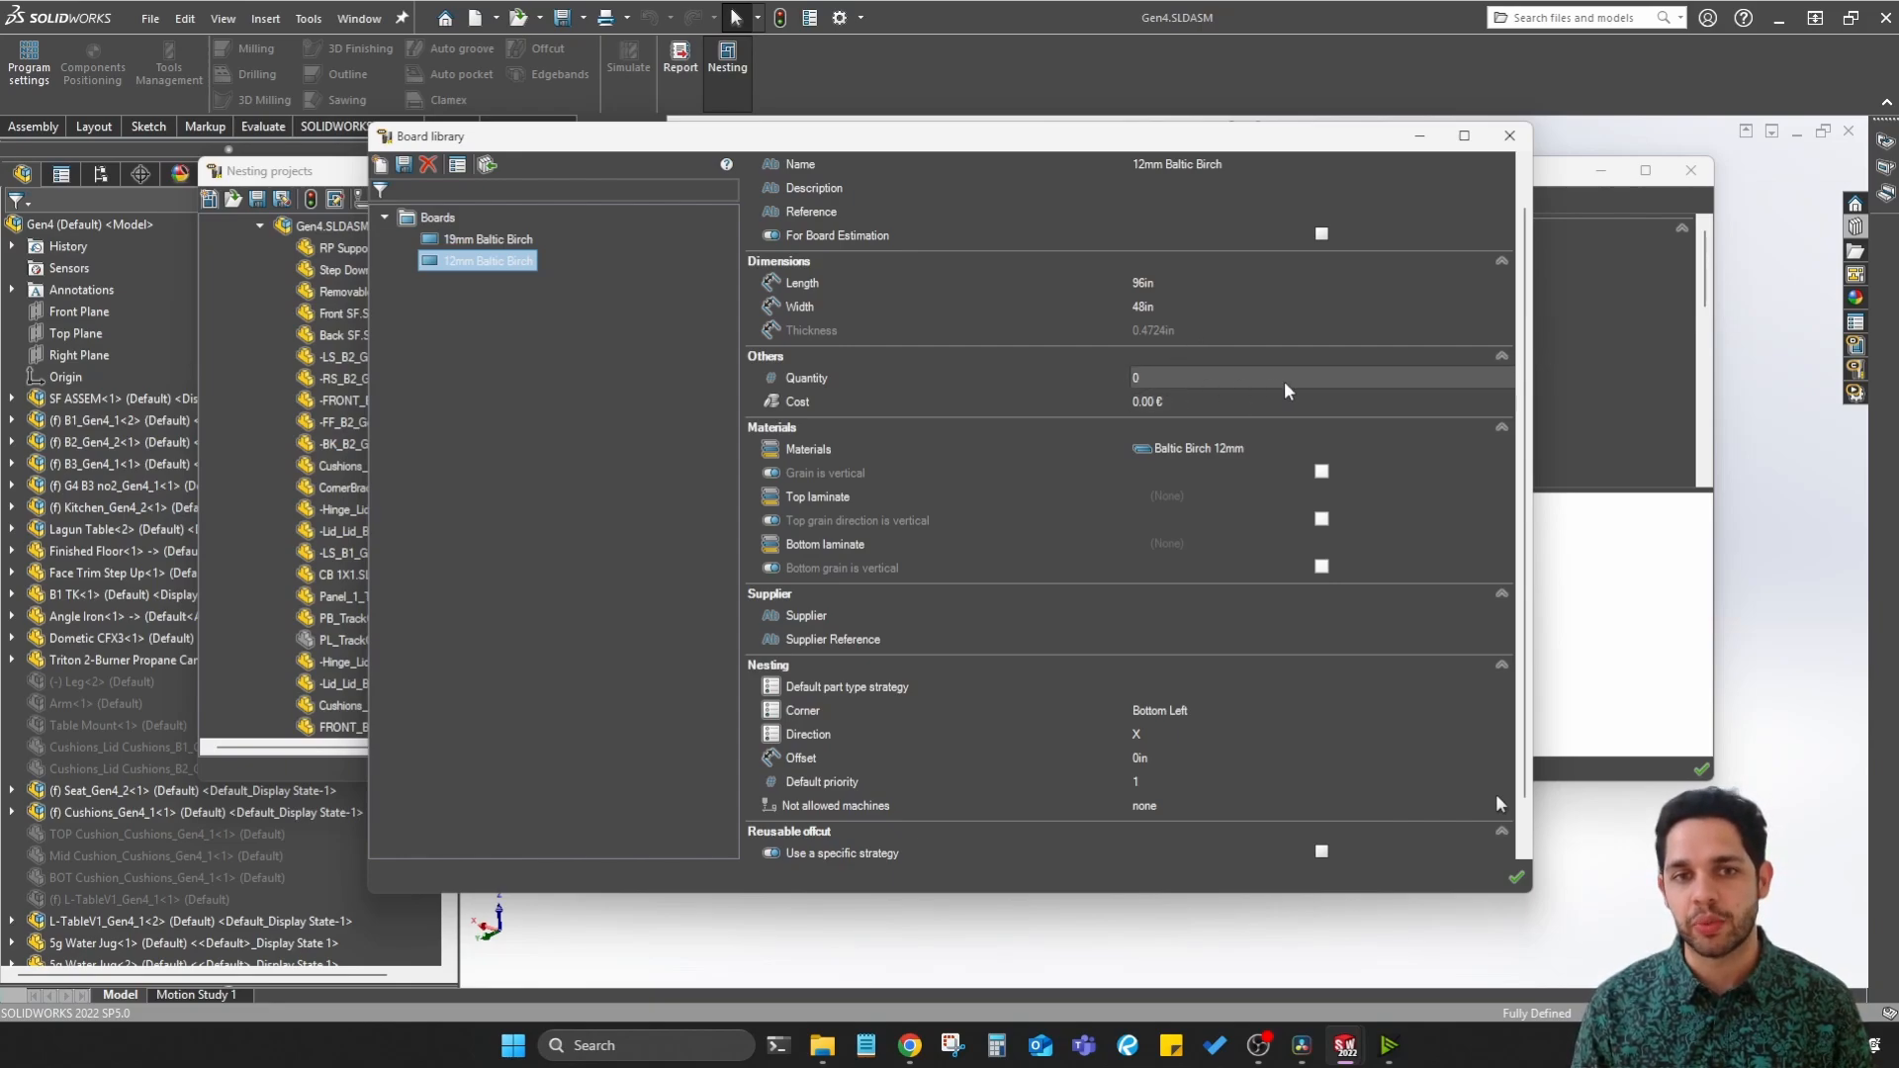
{"action": "left_click", "coordinate": [1155, 378]}
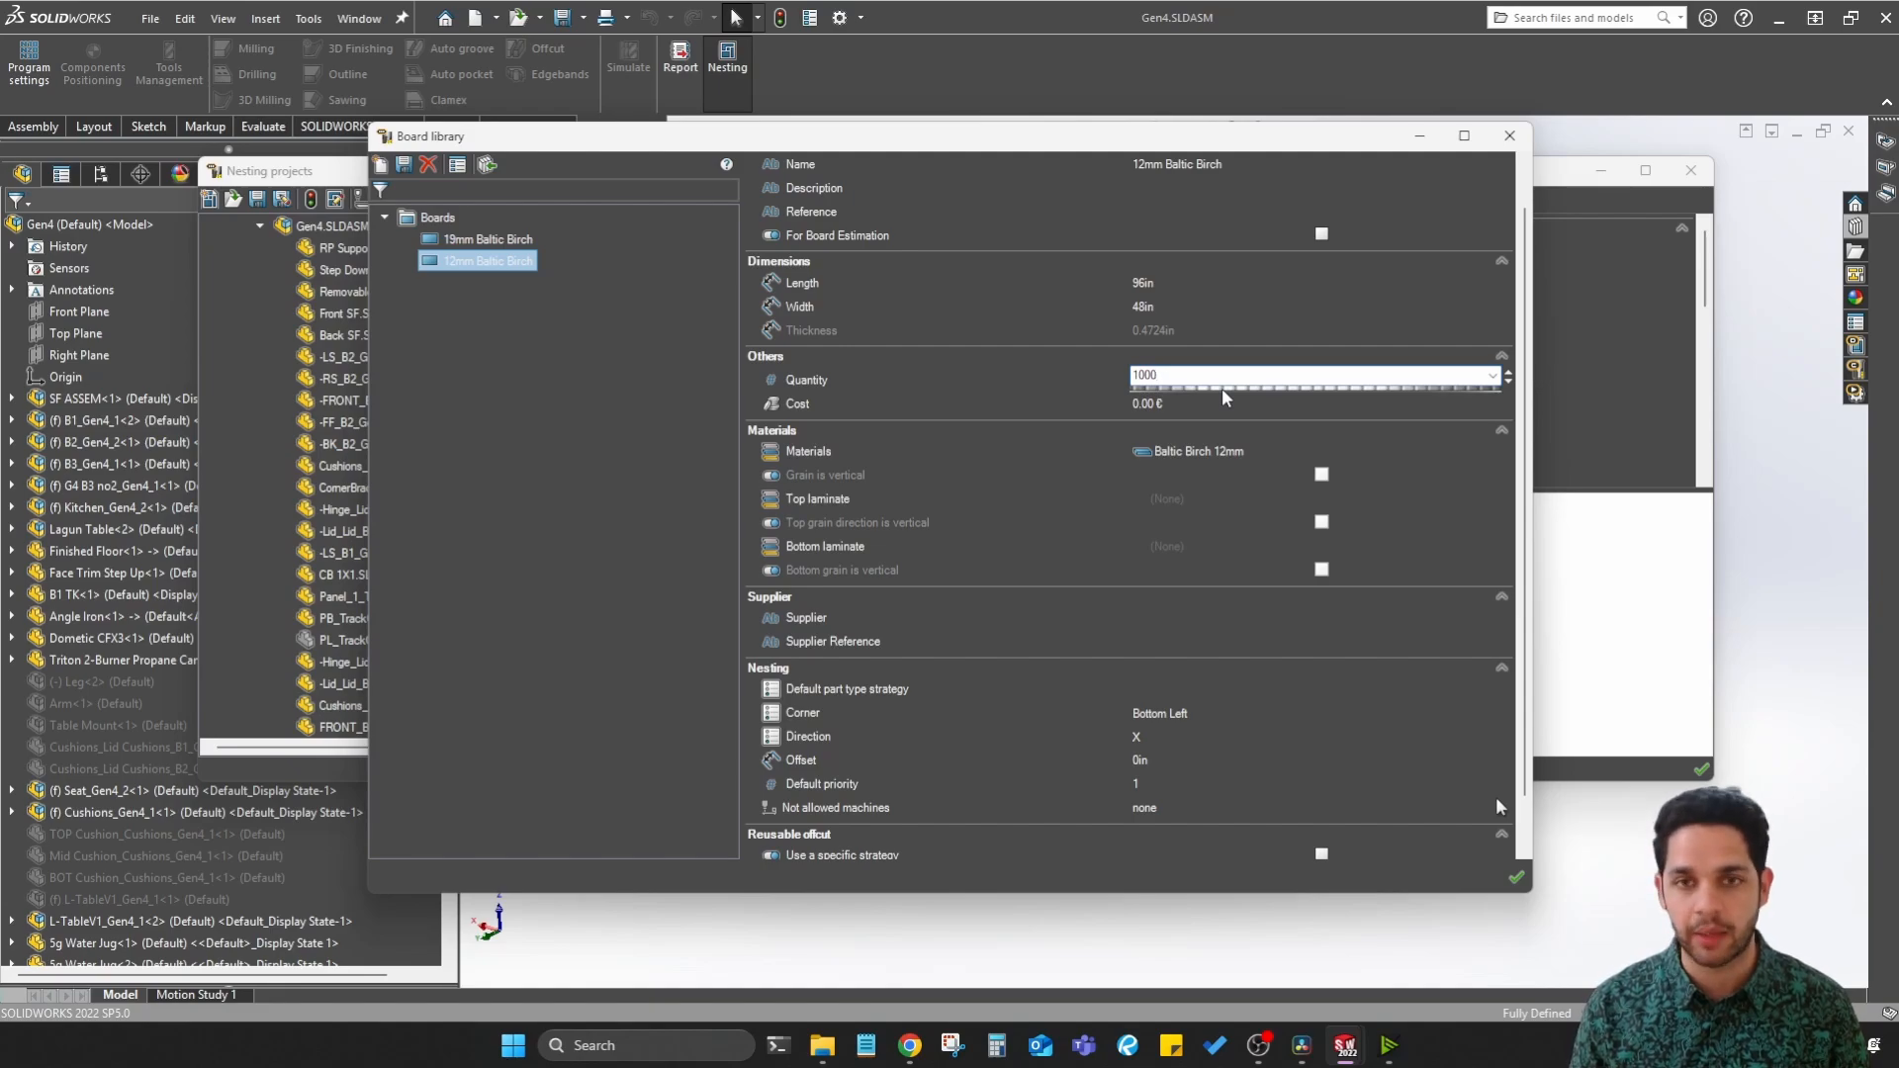
{"action": "left_click", "coordinate": [654, 454]}
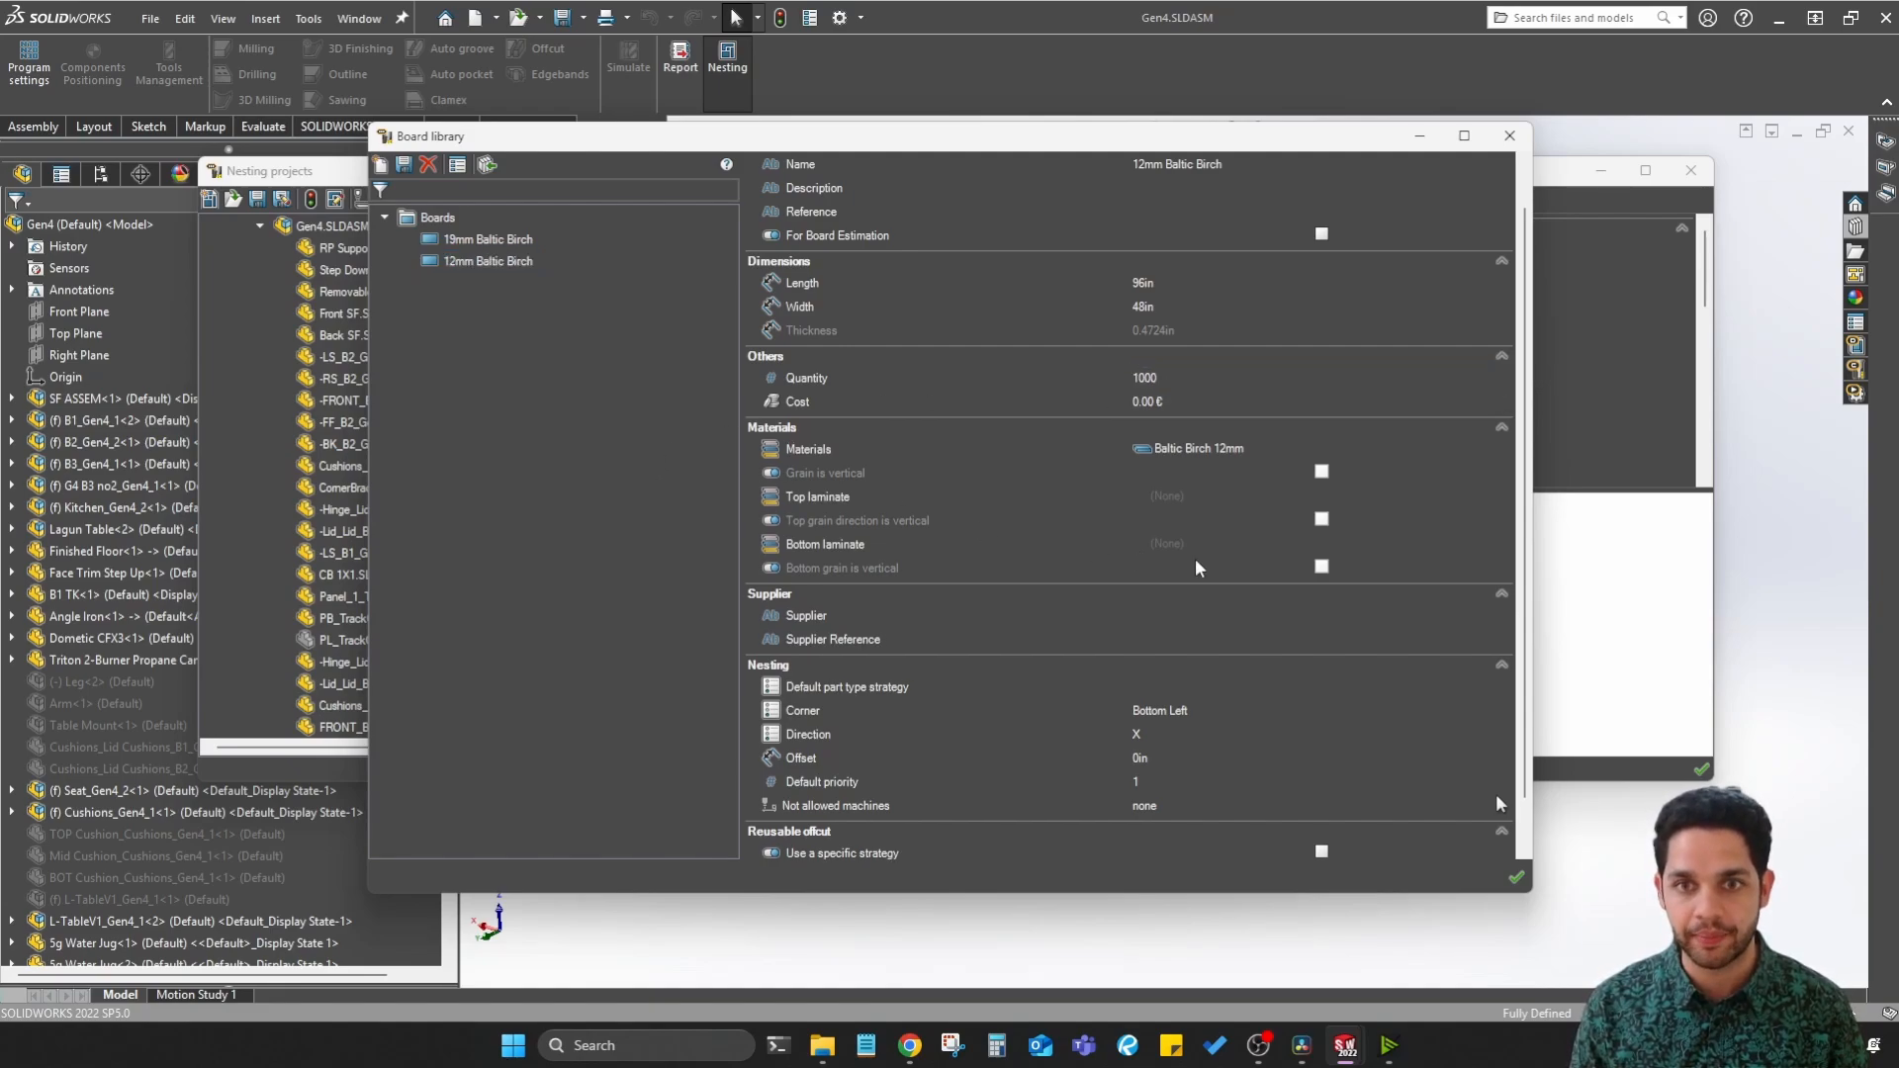
{"action": "left_click", "coordinate": [1517, 877]}
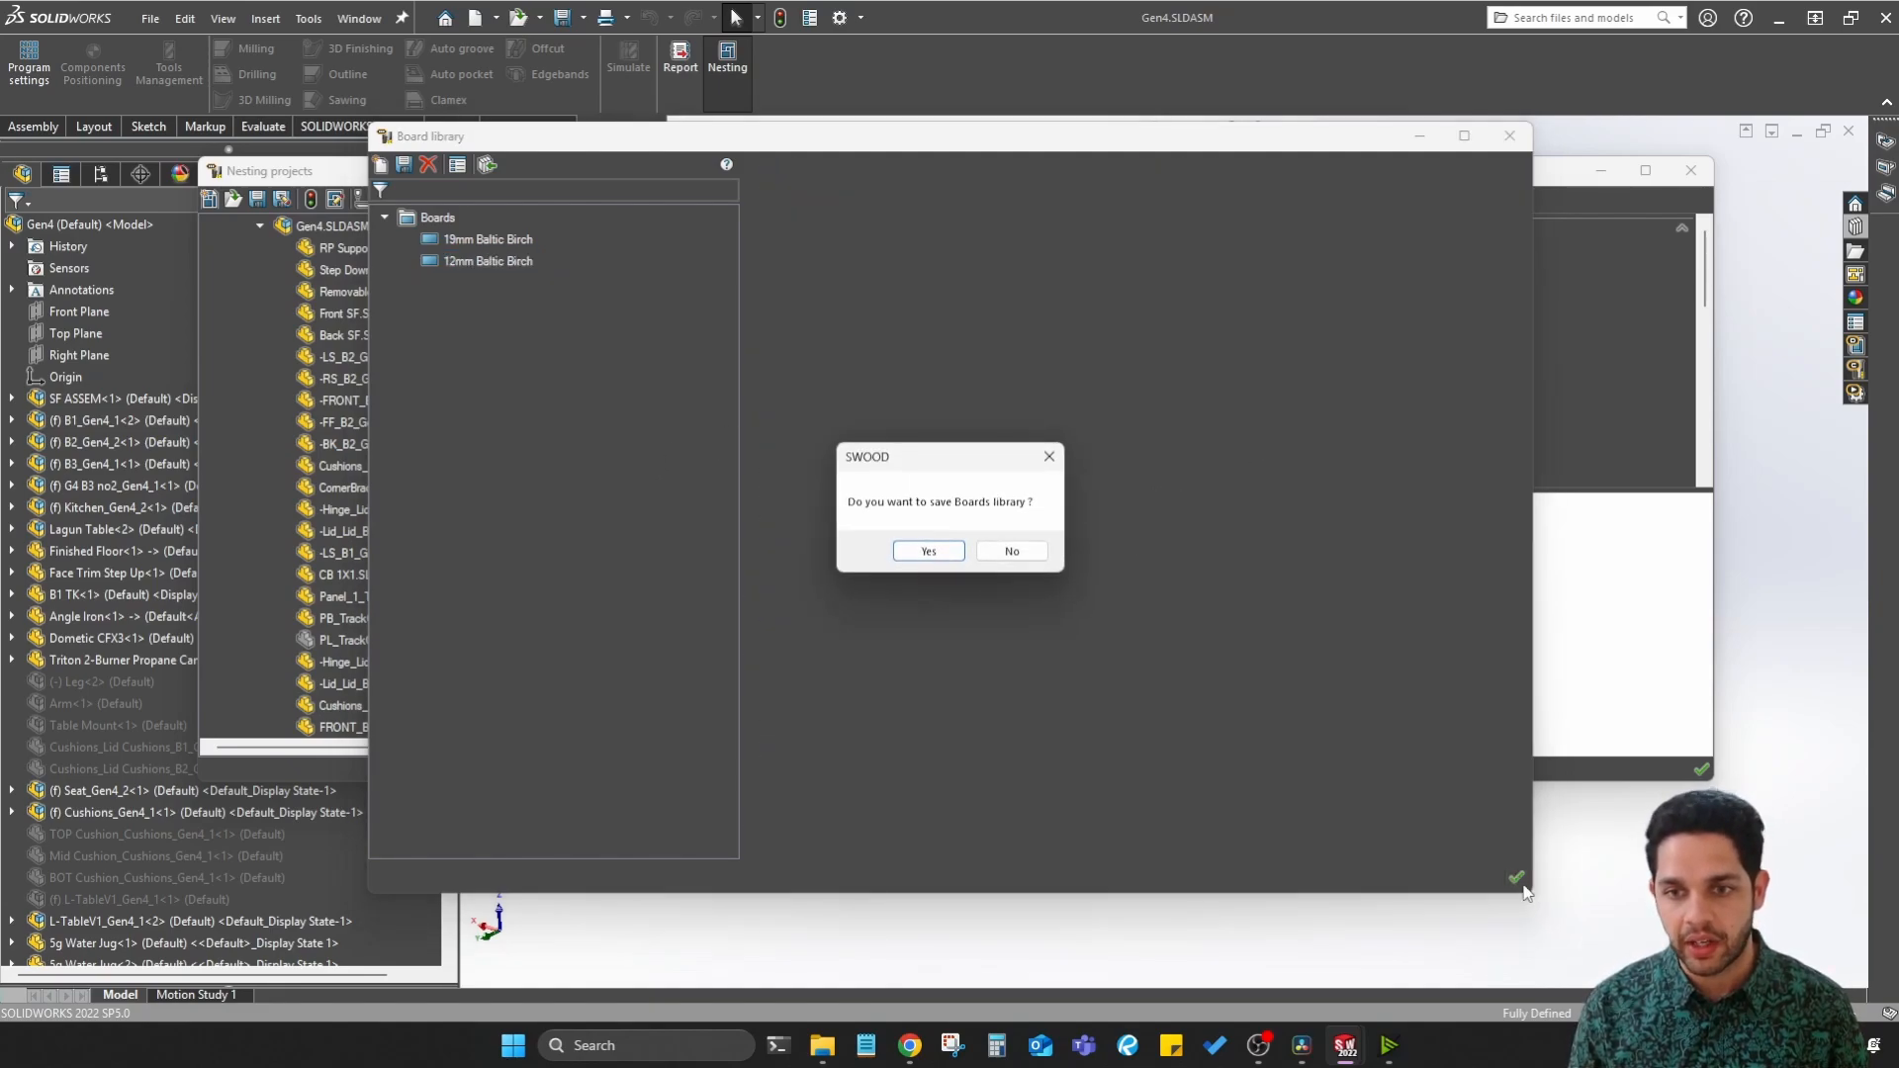
{"action": "left_click", "coordinate": [928, 551]}
Step: Look through the Gen4 assembly's source parts and calculate the nesting on the available boards
{"action": "scroll", "coordinate": [476, 400], "scroll_direction": "down", "scroll_amount": 8}
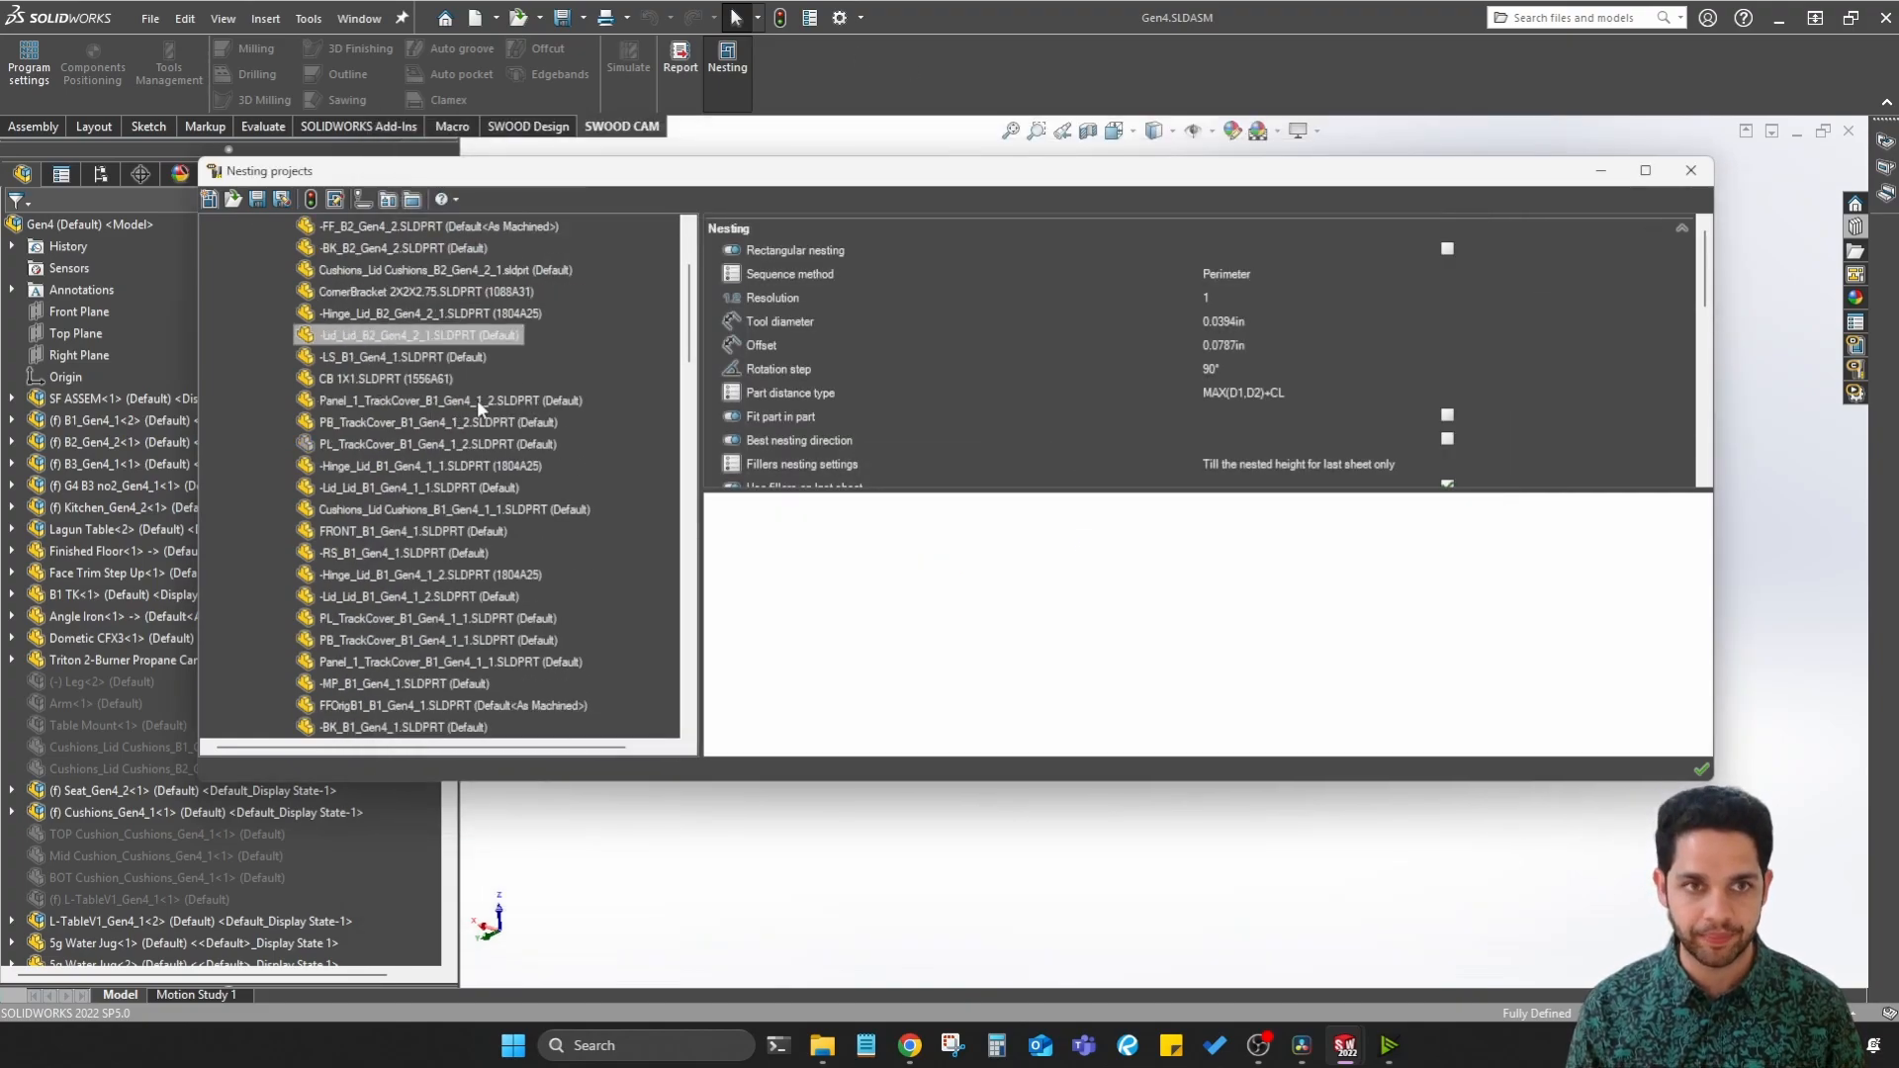
{"action": "scroll", "coordinate": [500, 594], "scroll_direction": "down", "scroll_amount": 10}
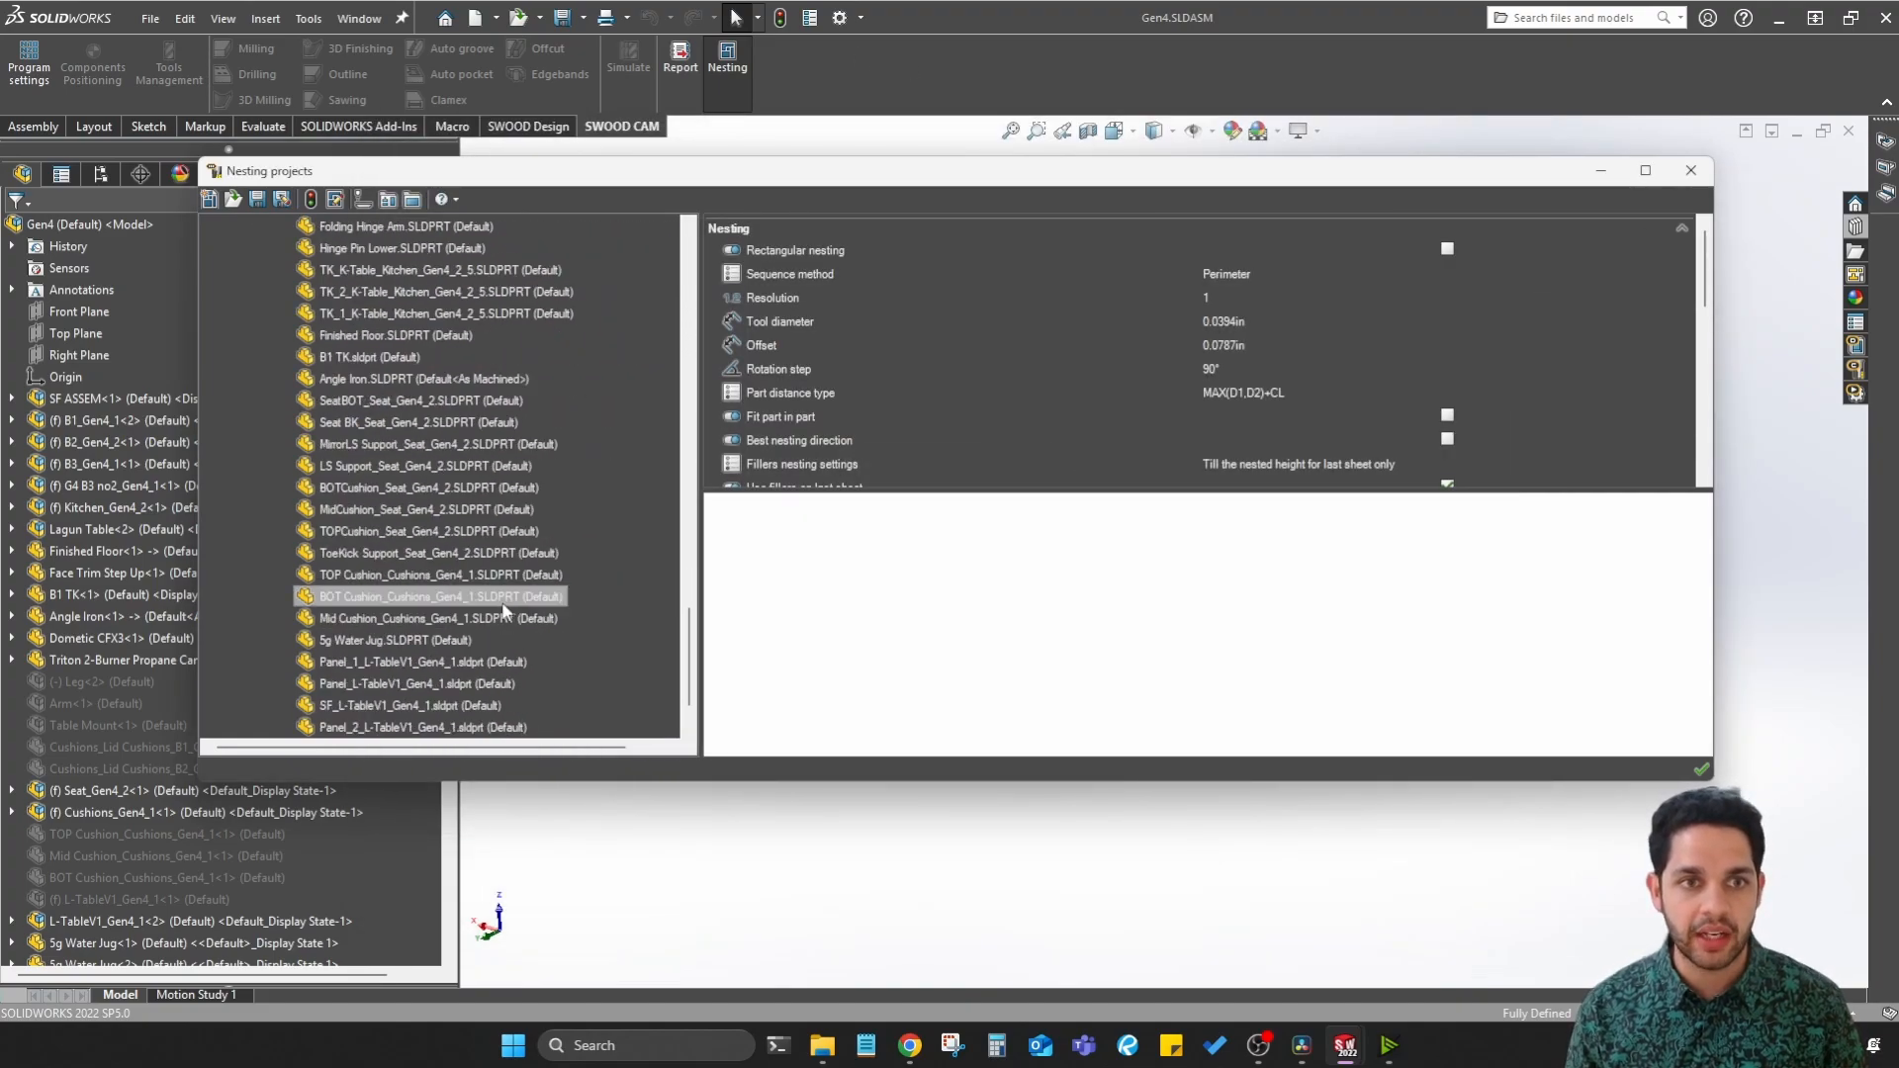
{"action": "scroll", "coordinate": [501, 598], "scroll_direction": "up", "scroll_amount": 15}
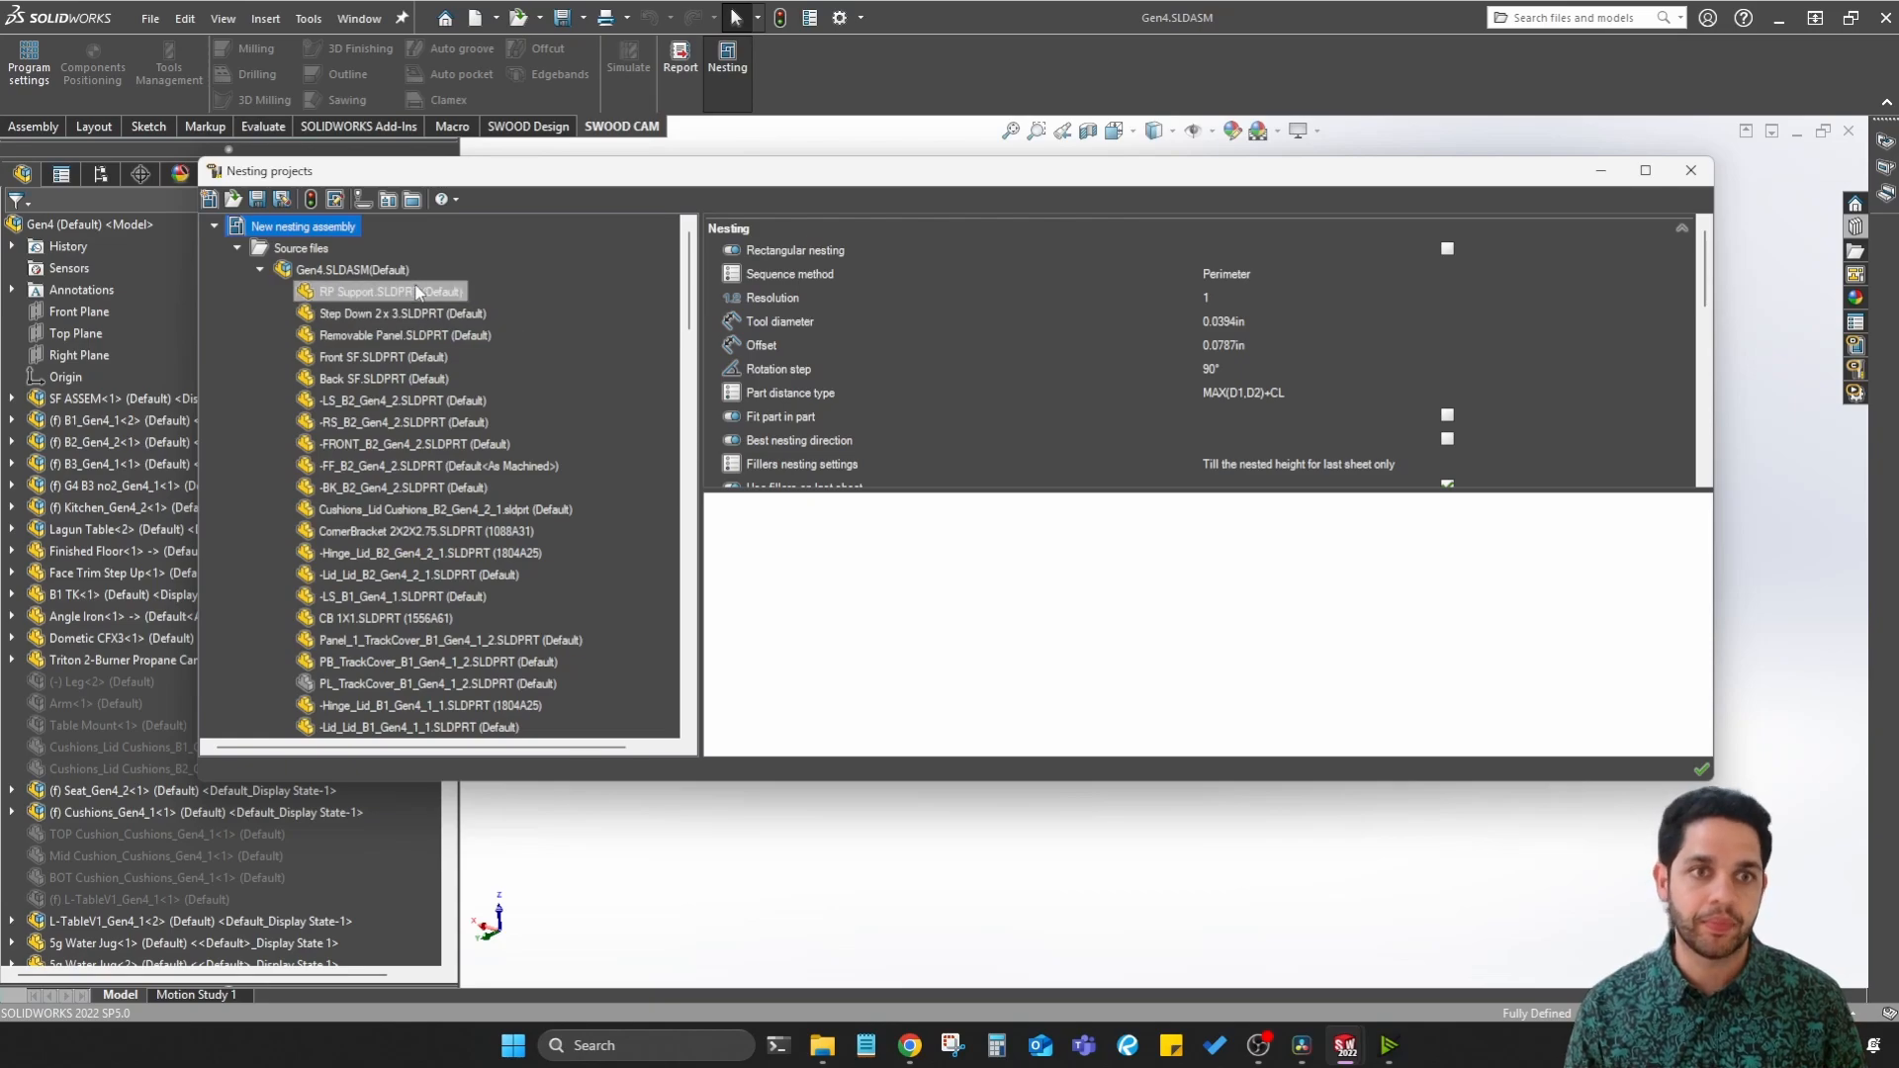
{"action": "scroll", "coordinate": [422, 319], "scroll_direction": "down", "scroll_amount": 5}
{"action": "scroll", "coordinate": [426, 465], "scroll_direction": "down", "scroll_amount": 12}
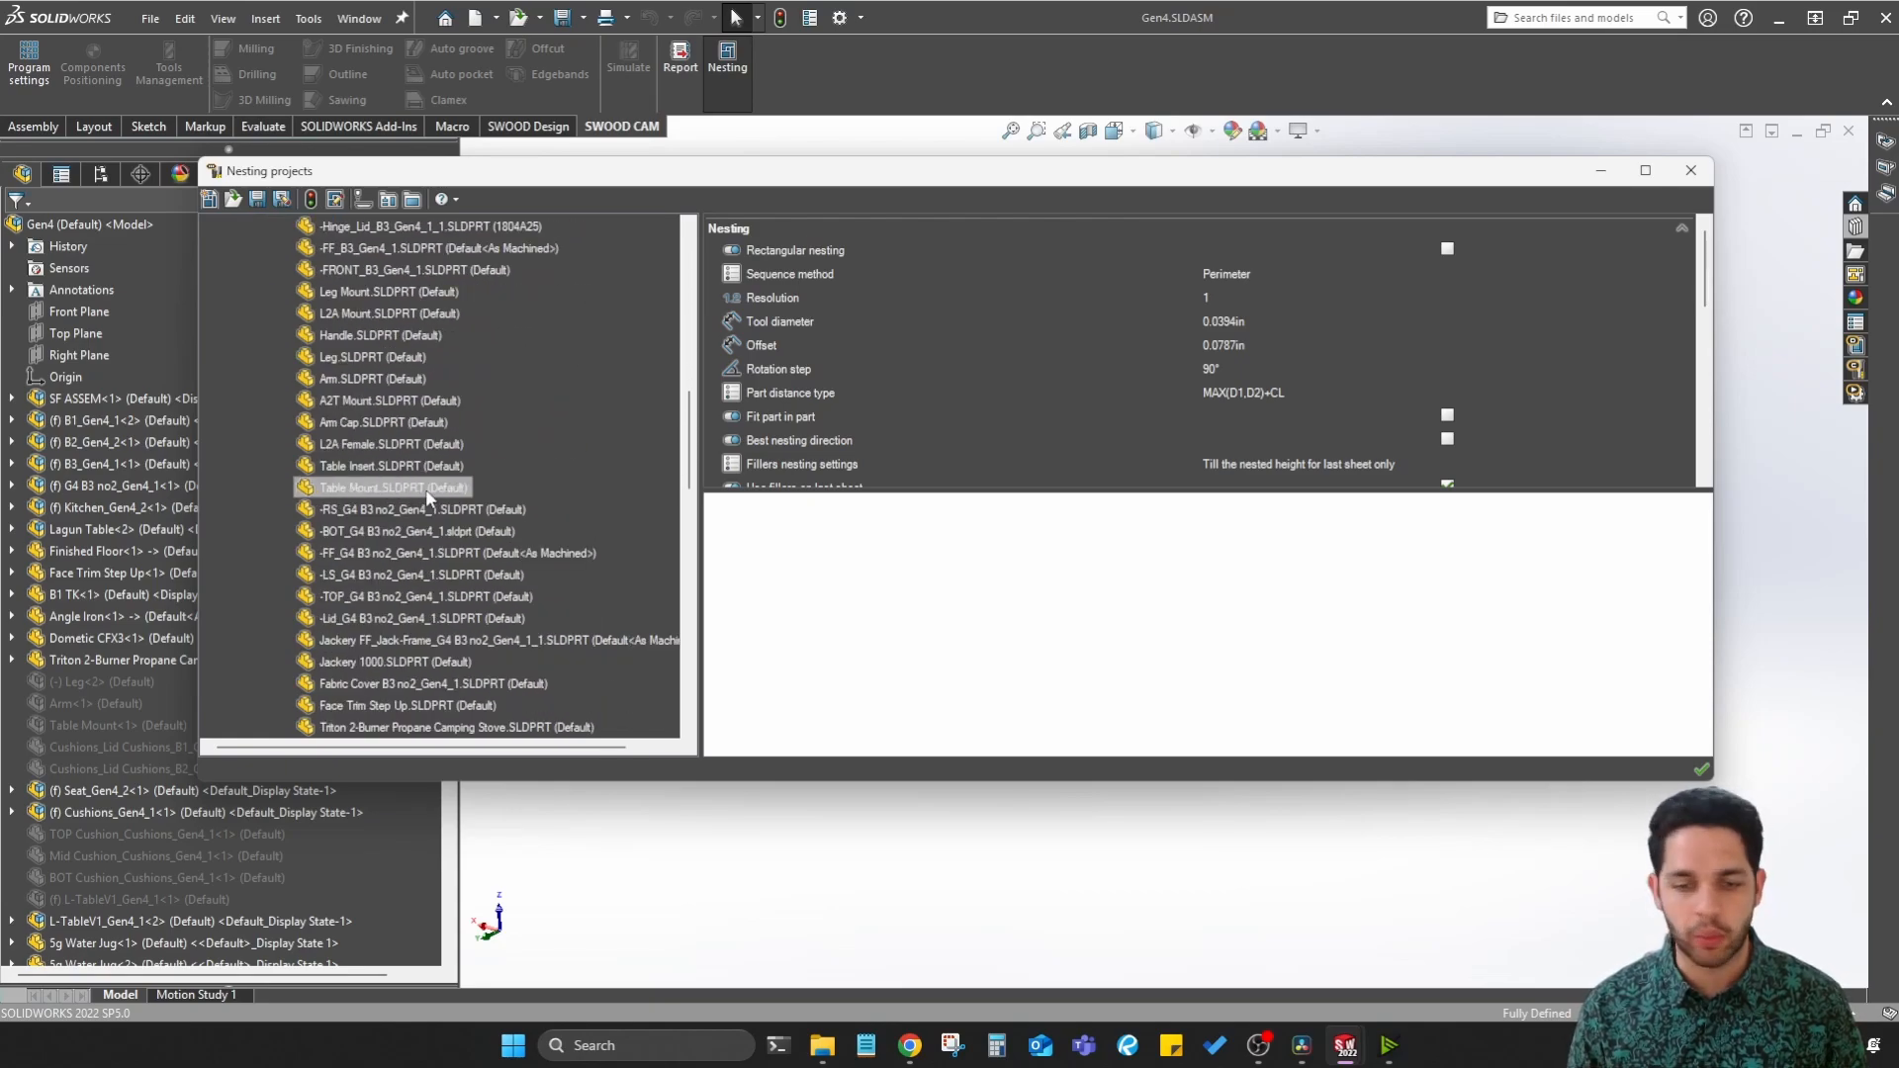
{"action": "scroll", "coordinate": [473, 505], "scroll_direction": "up", "scroll_amount": 10}
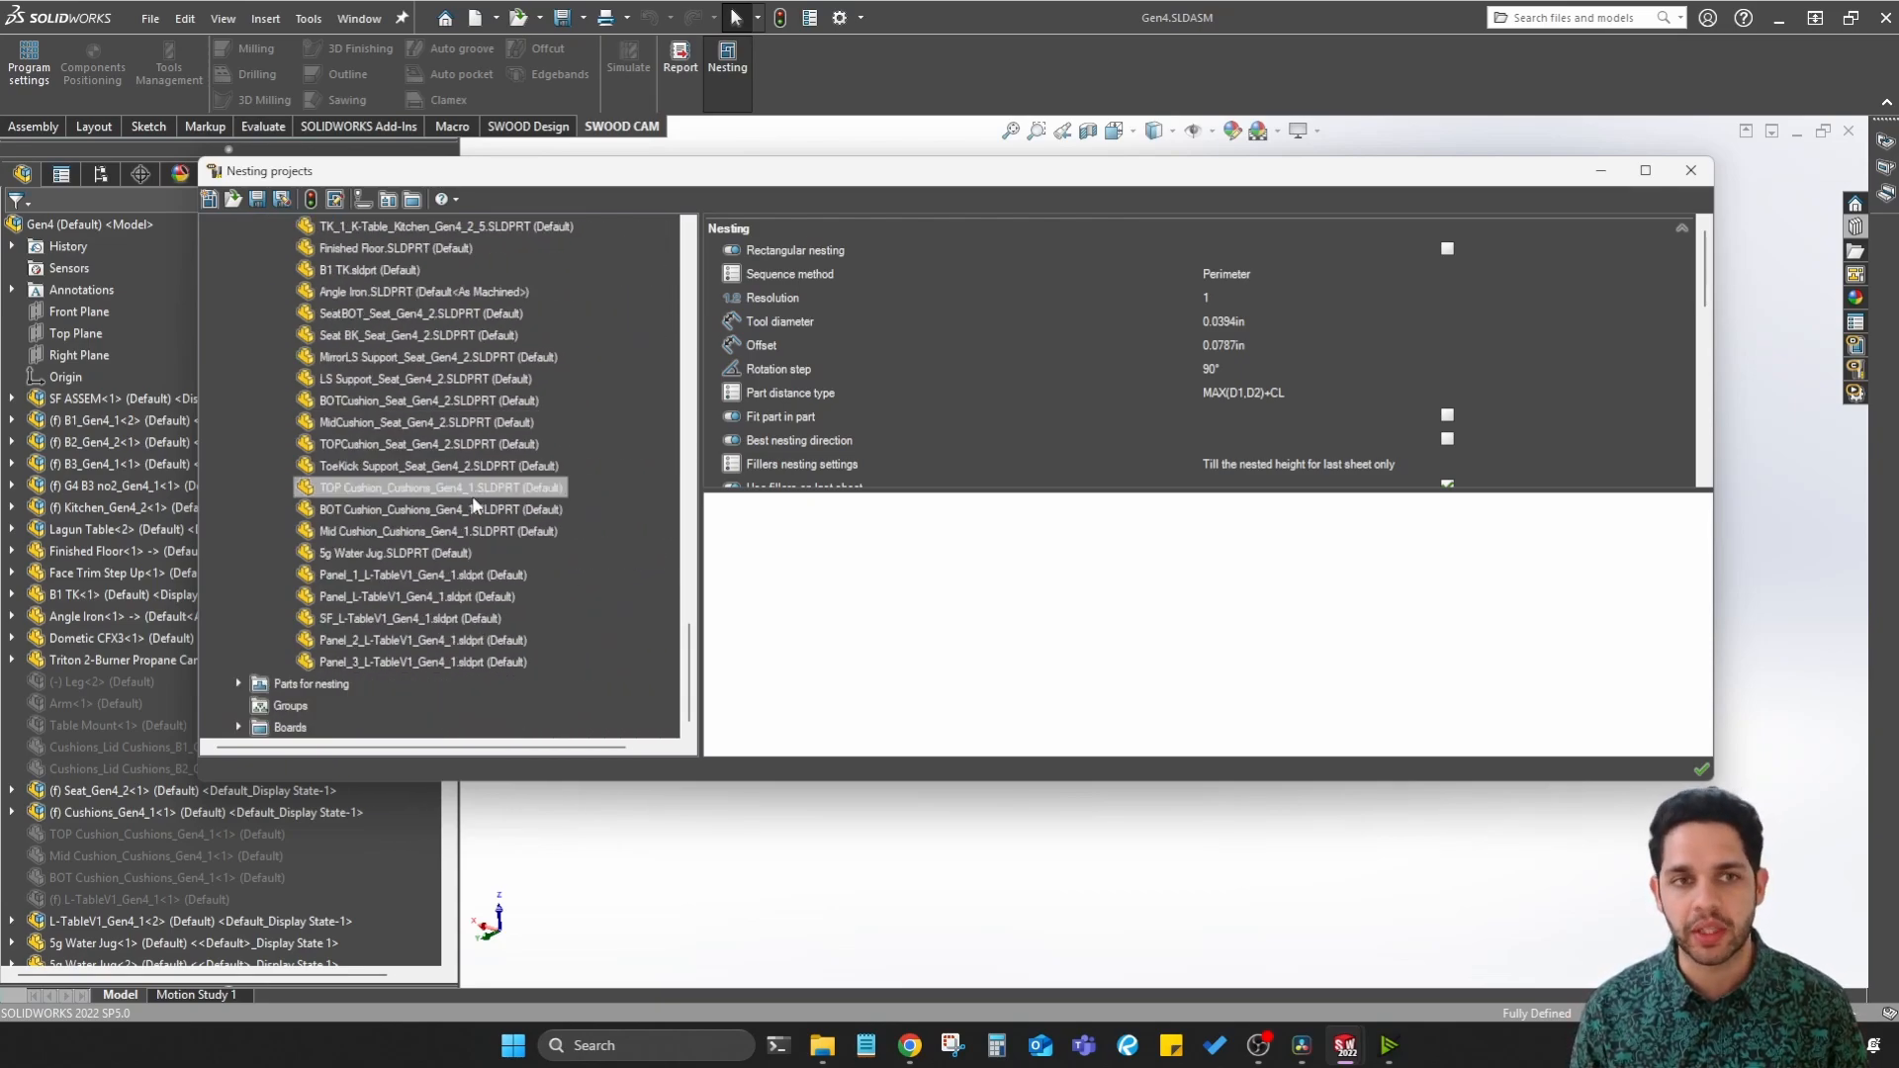
{"action": "scroll", "coordinate": [480, 500], "scroll_direction": "up", "scroll_amount": 5}
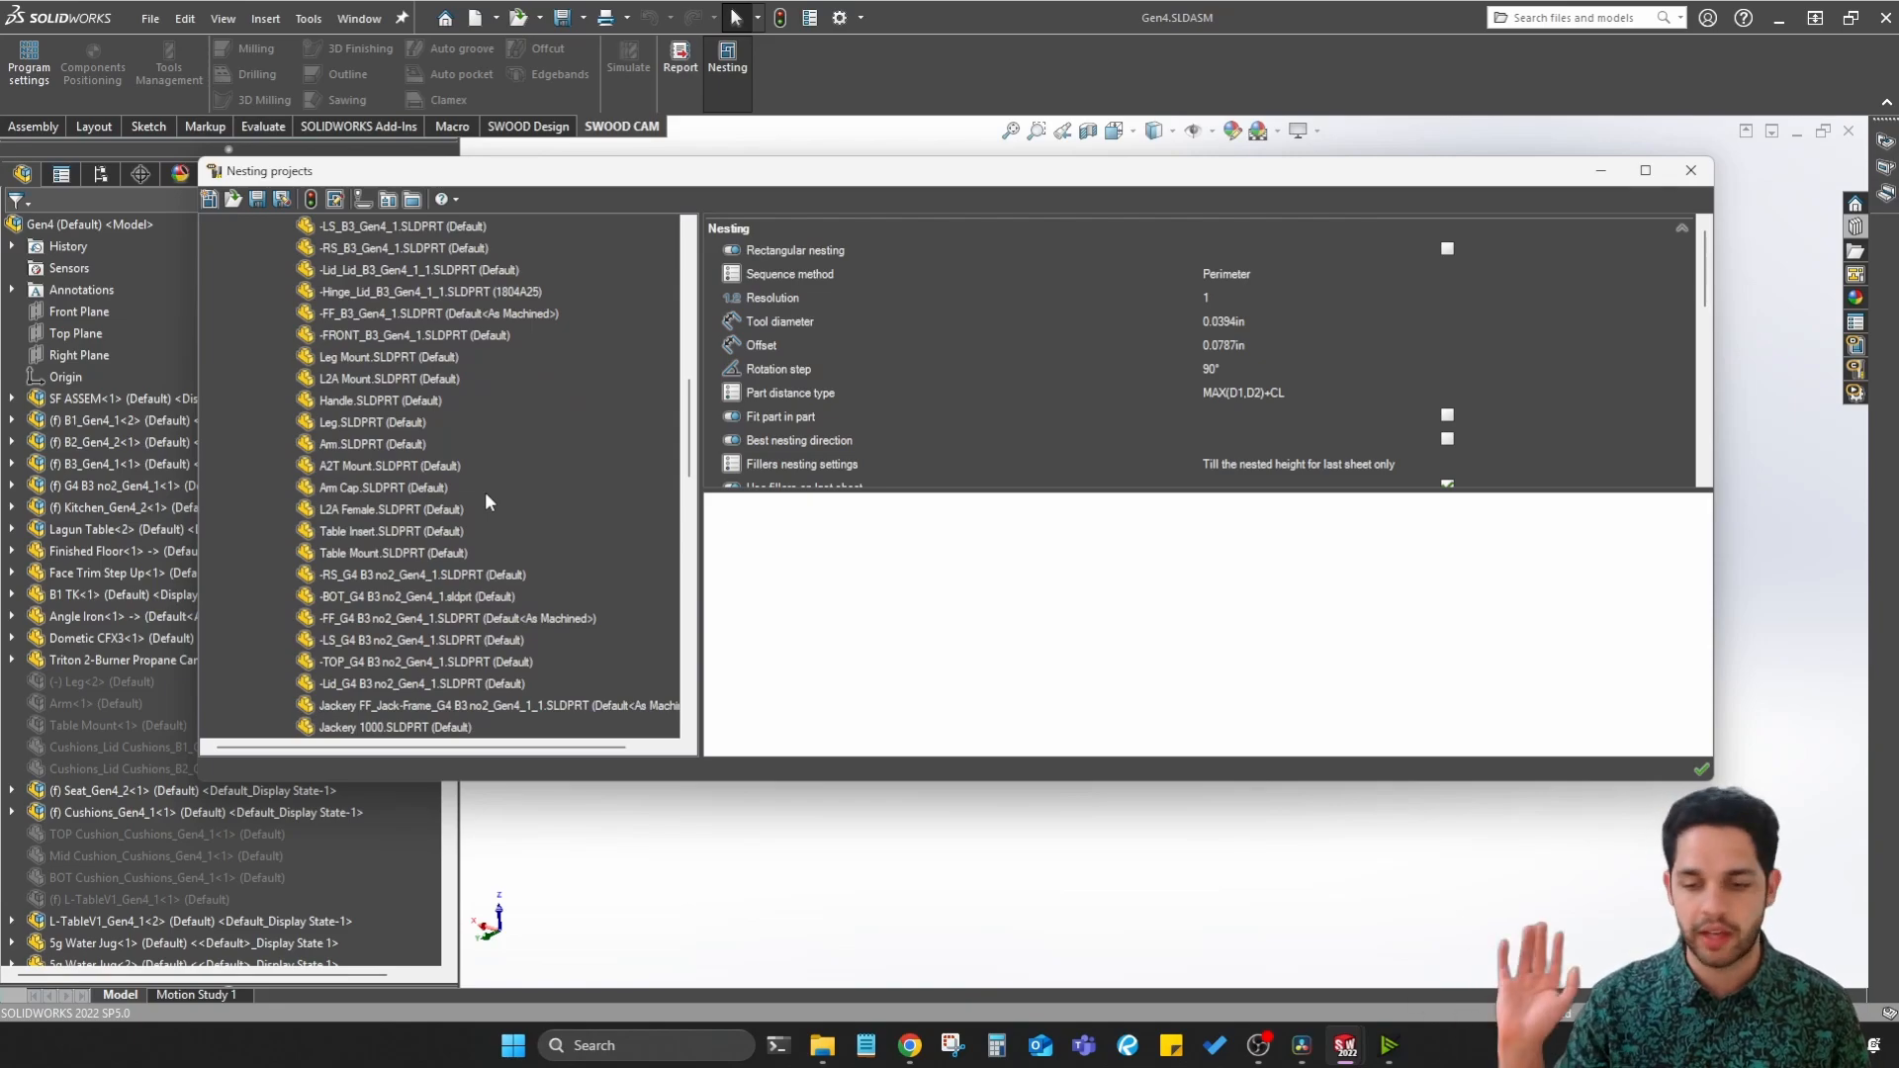
{"action": "scroll", "coordinate": [485, 490], "scroll_direction": "up", "scroll_amount": 10}
{"action": "scroll", "coordinate": [487, 297], "scroll_direction": "up", "scroll_amount": 1}
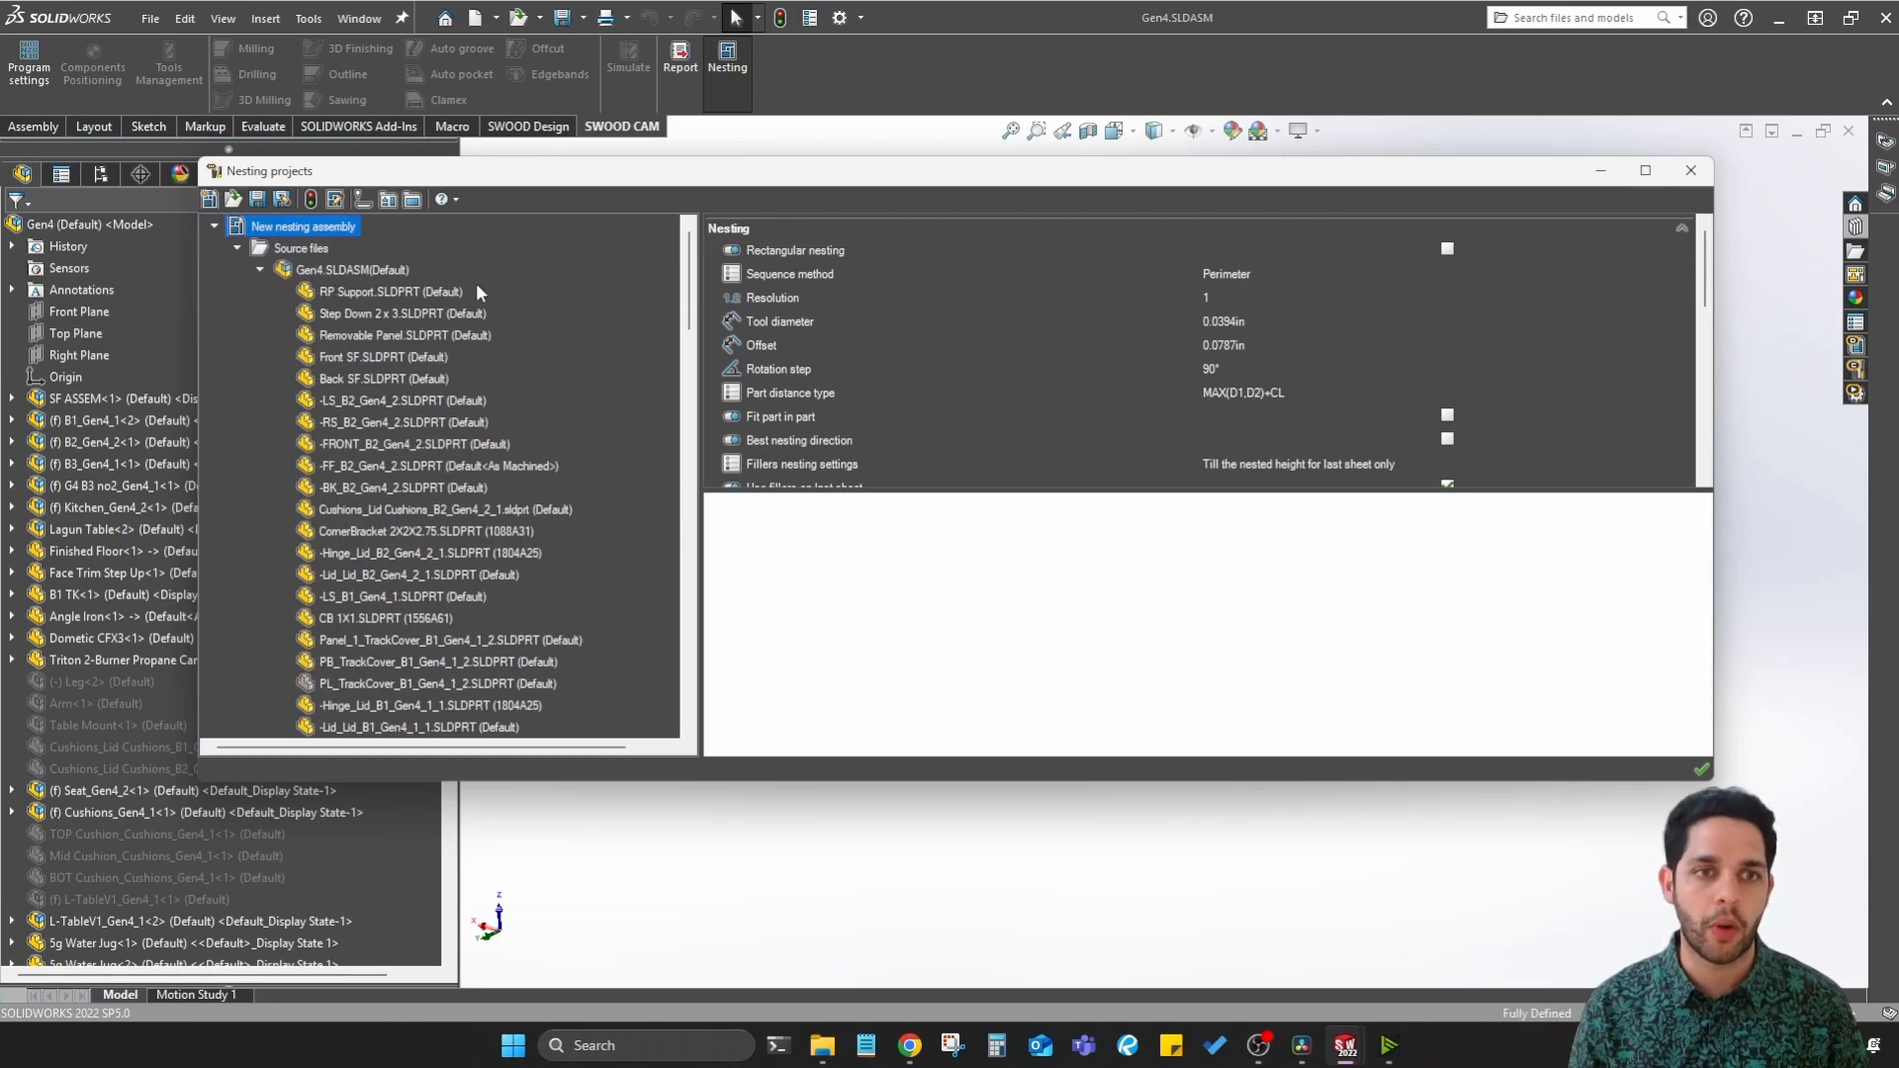
{"action": "scroll", "coordinate": [457, 435], "scroll_direction": "down", "scroll_amount": 15}
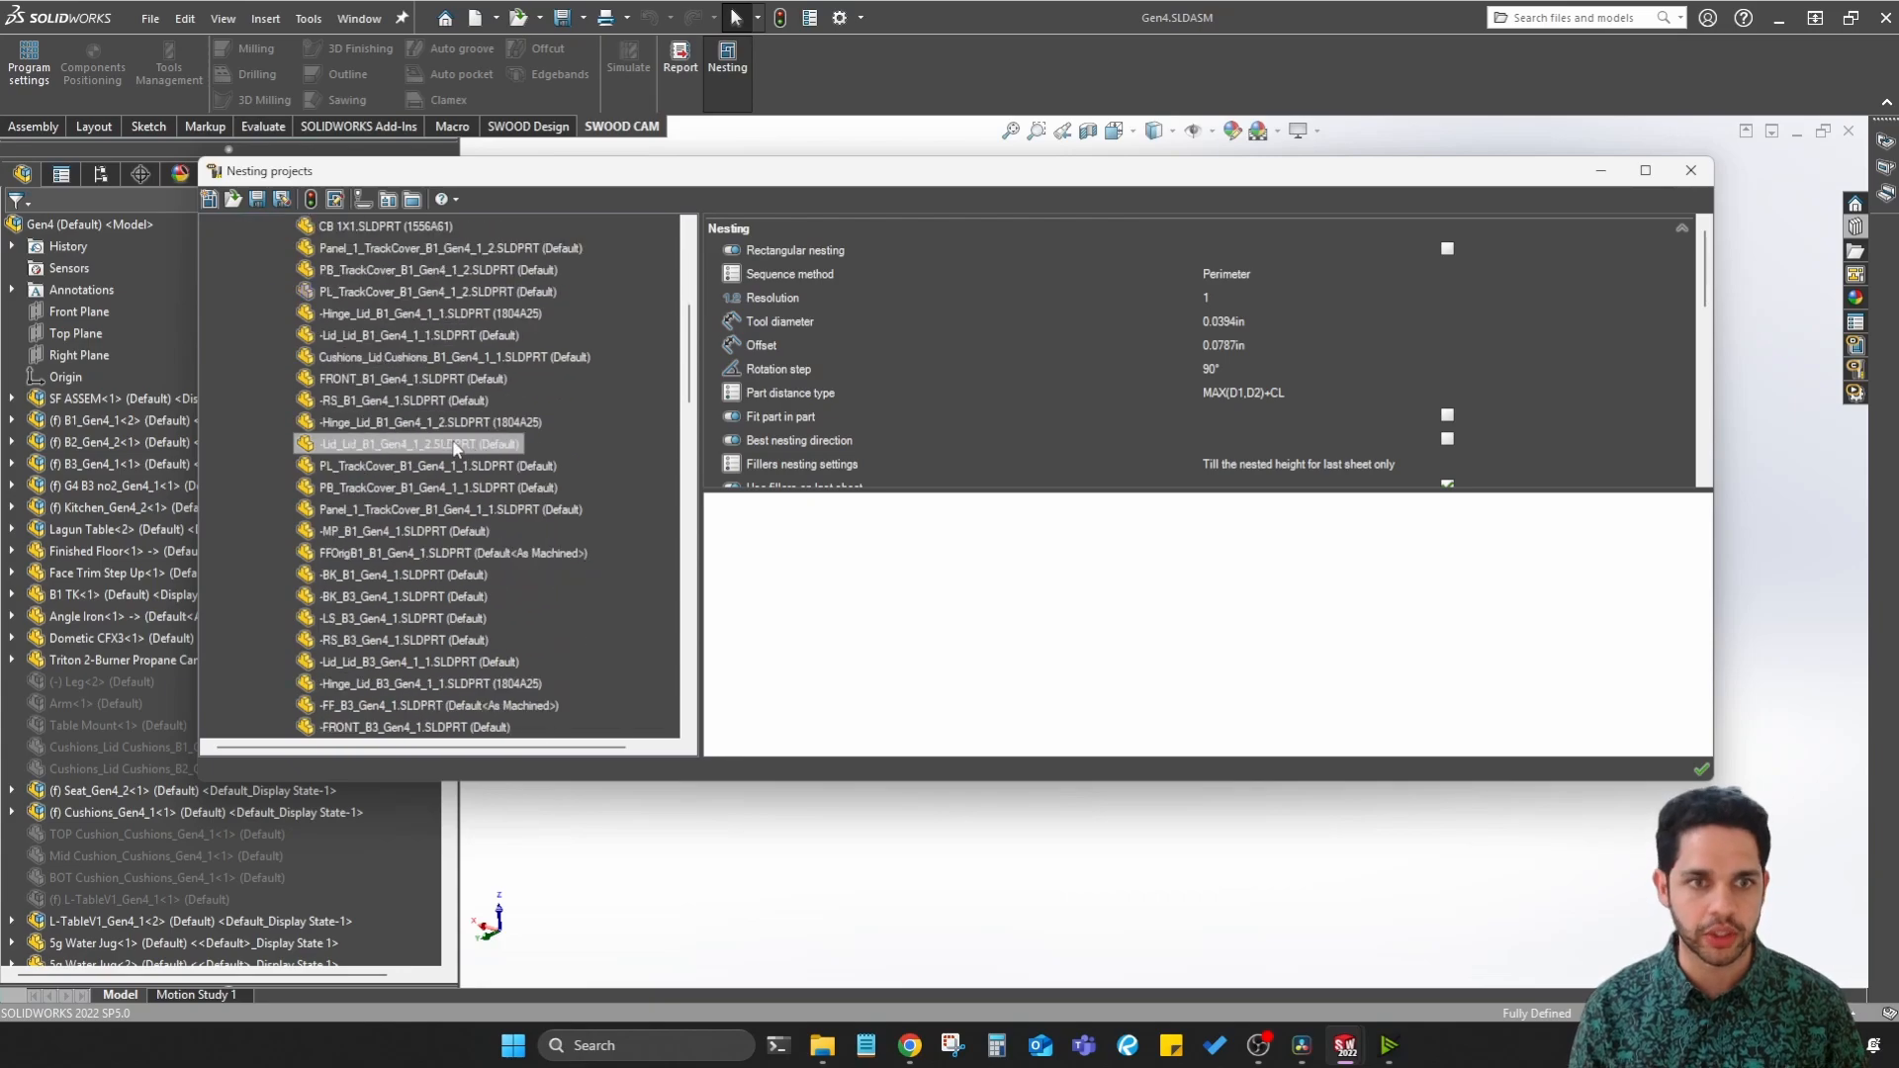
{"action": "scroll", "coordinate": [457, 465], "scroll_direction": "down", "scroll_amount": 10}
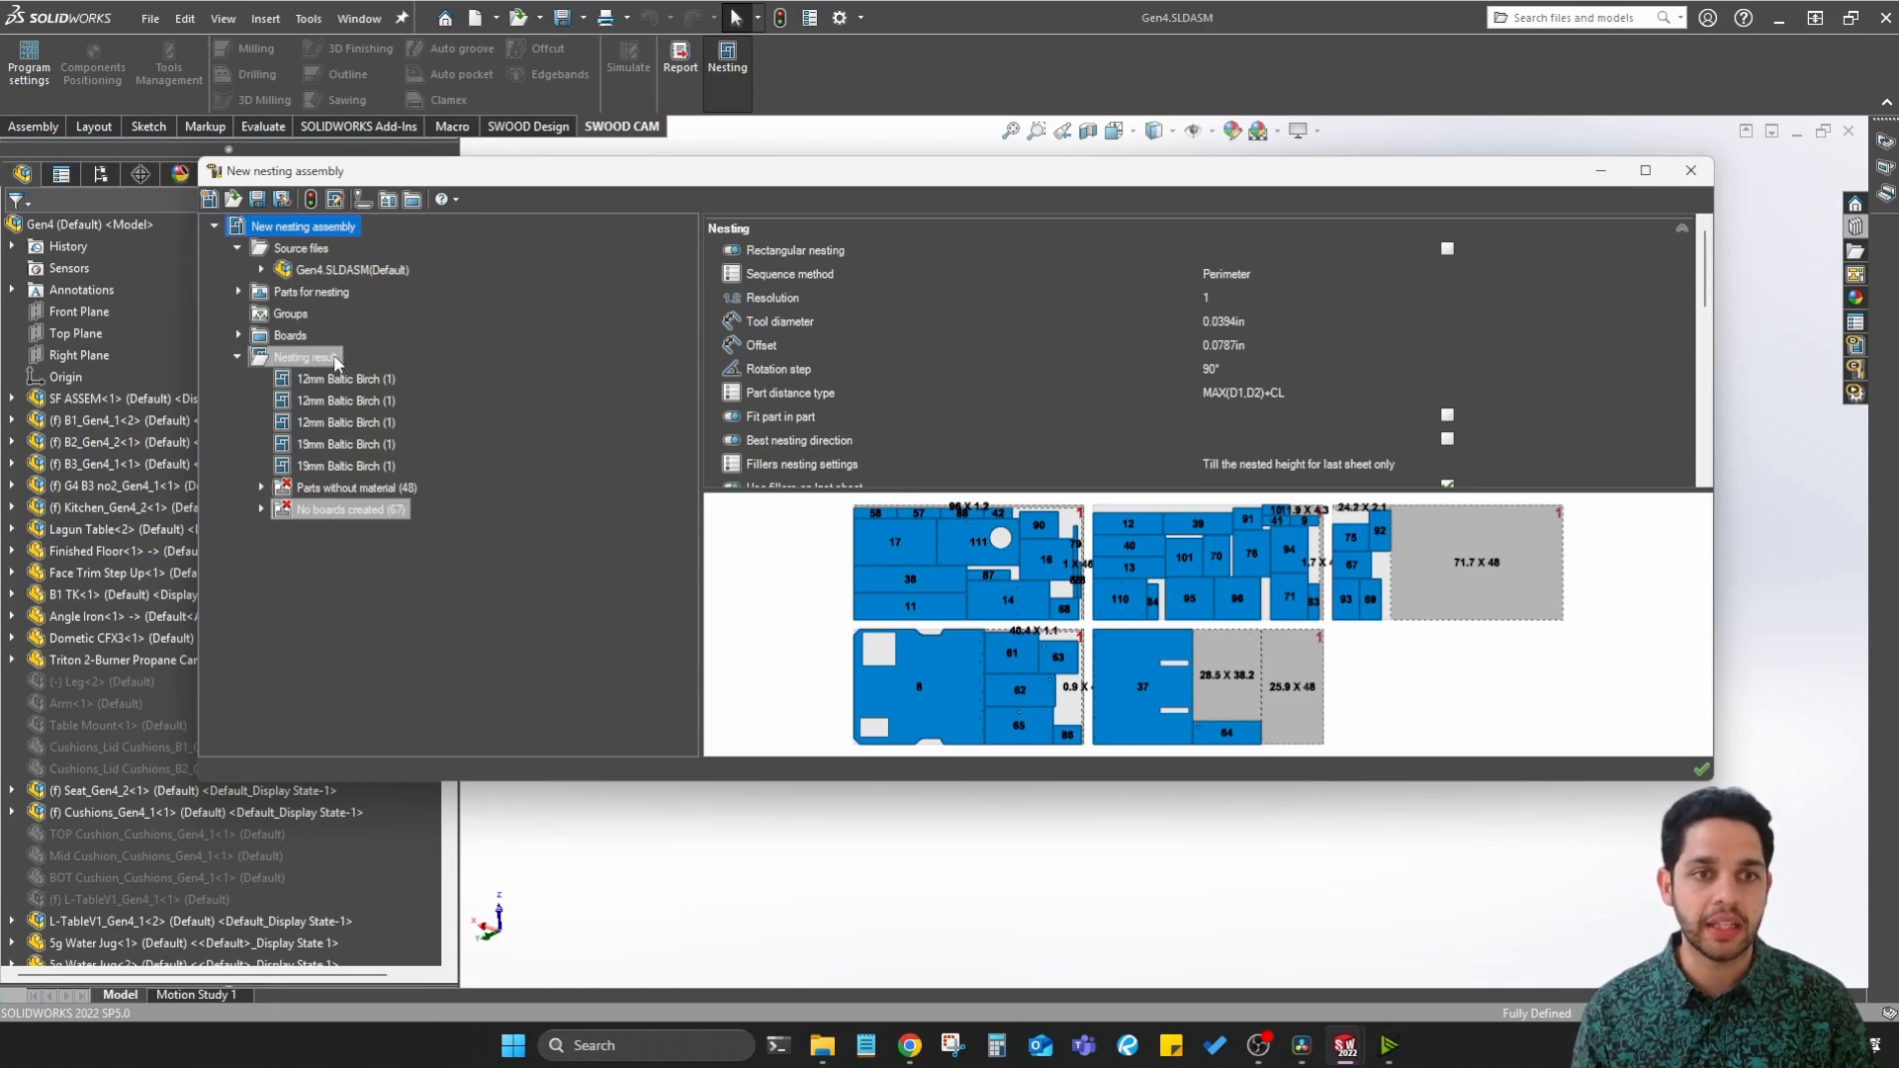
Step: Review the nested layout of each 12mm and 19mm Baltic Birch sheet in the nesting result
{"action": "left_click", "coordinate": [376, 378]}
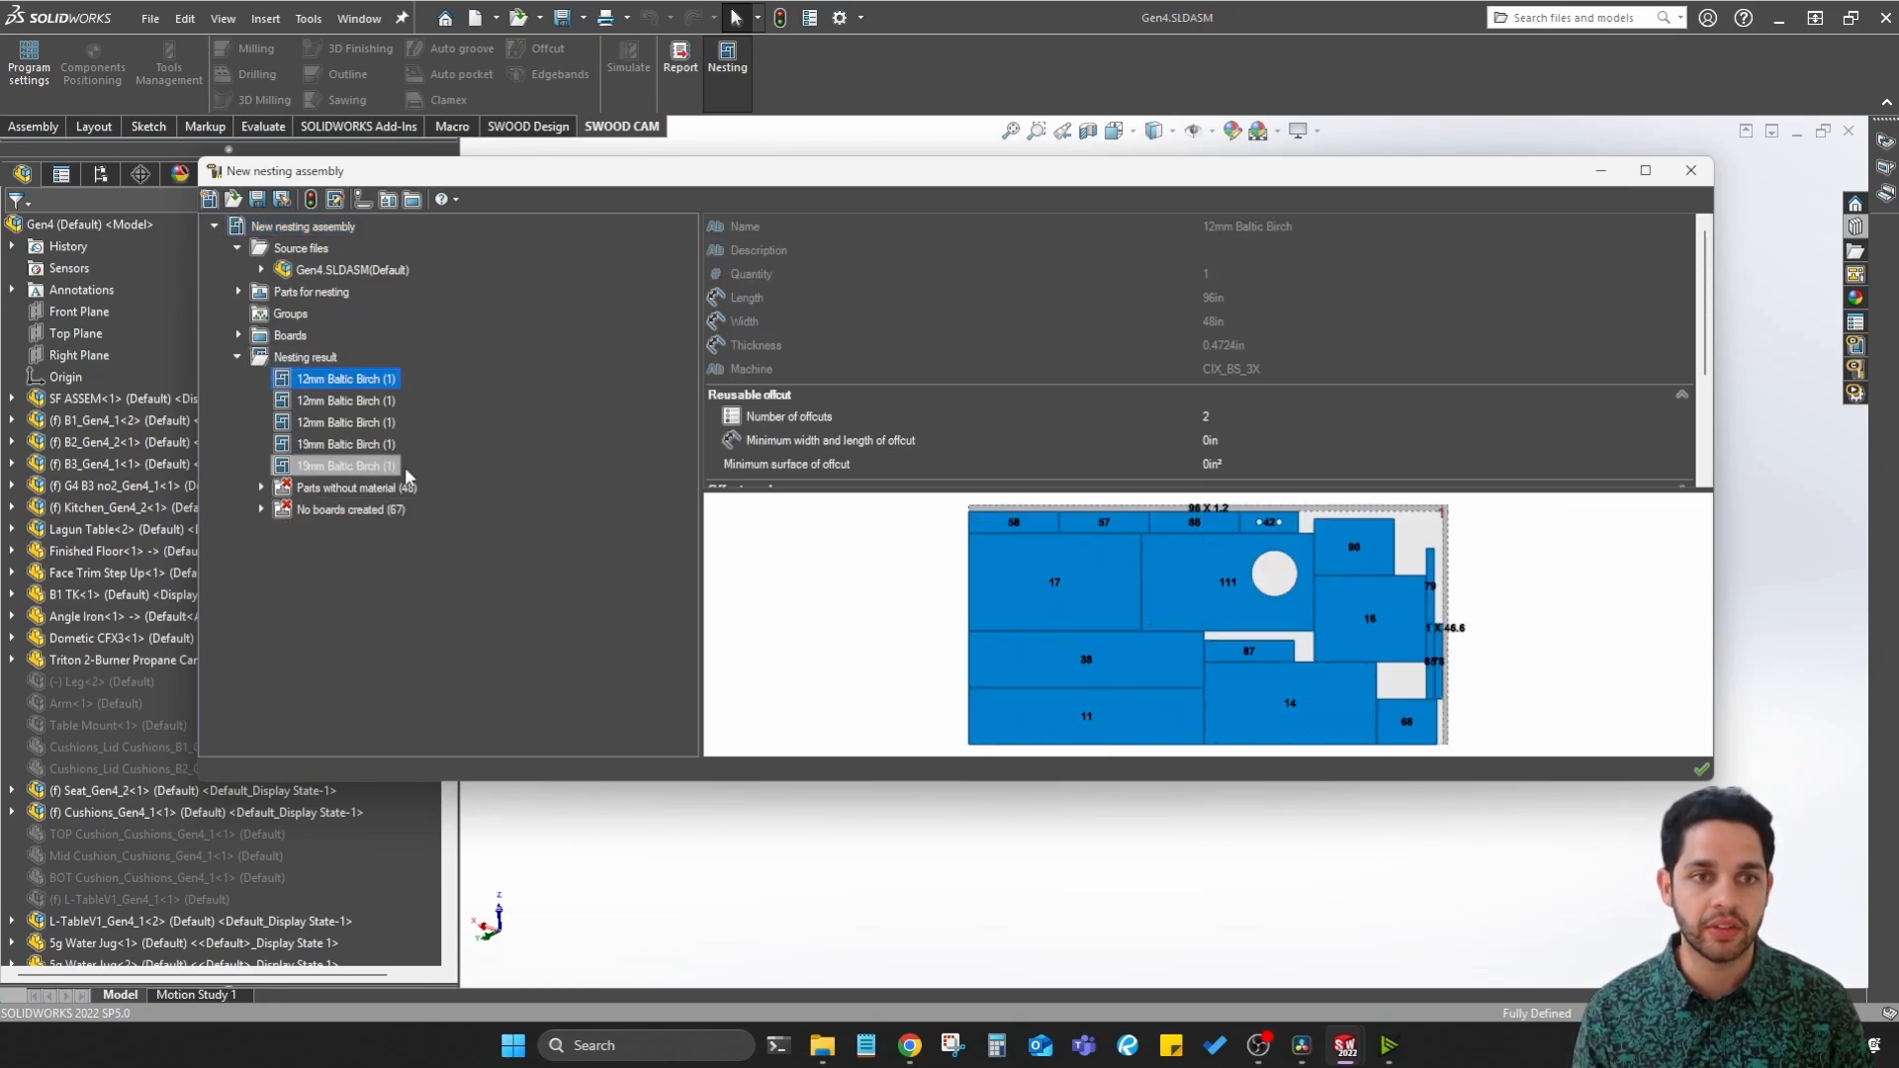
{"action": "left_click", "coordinate": [382, 401]}
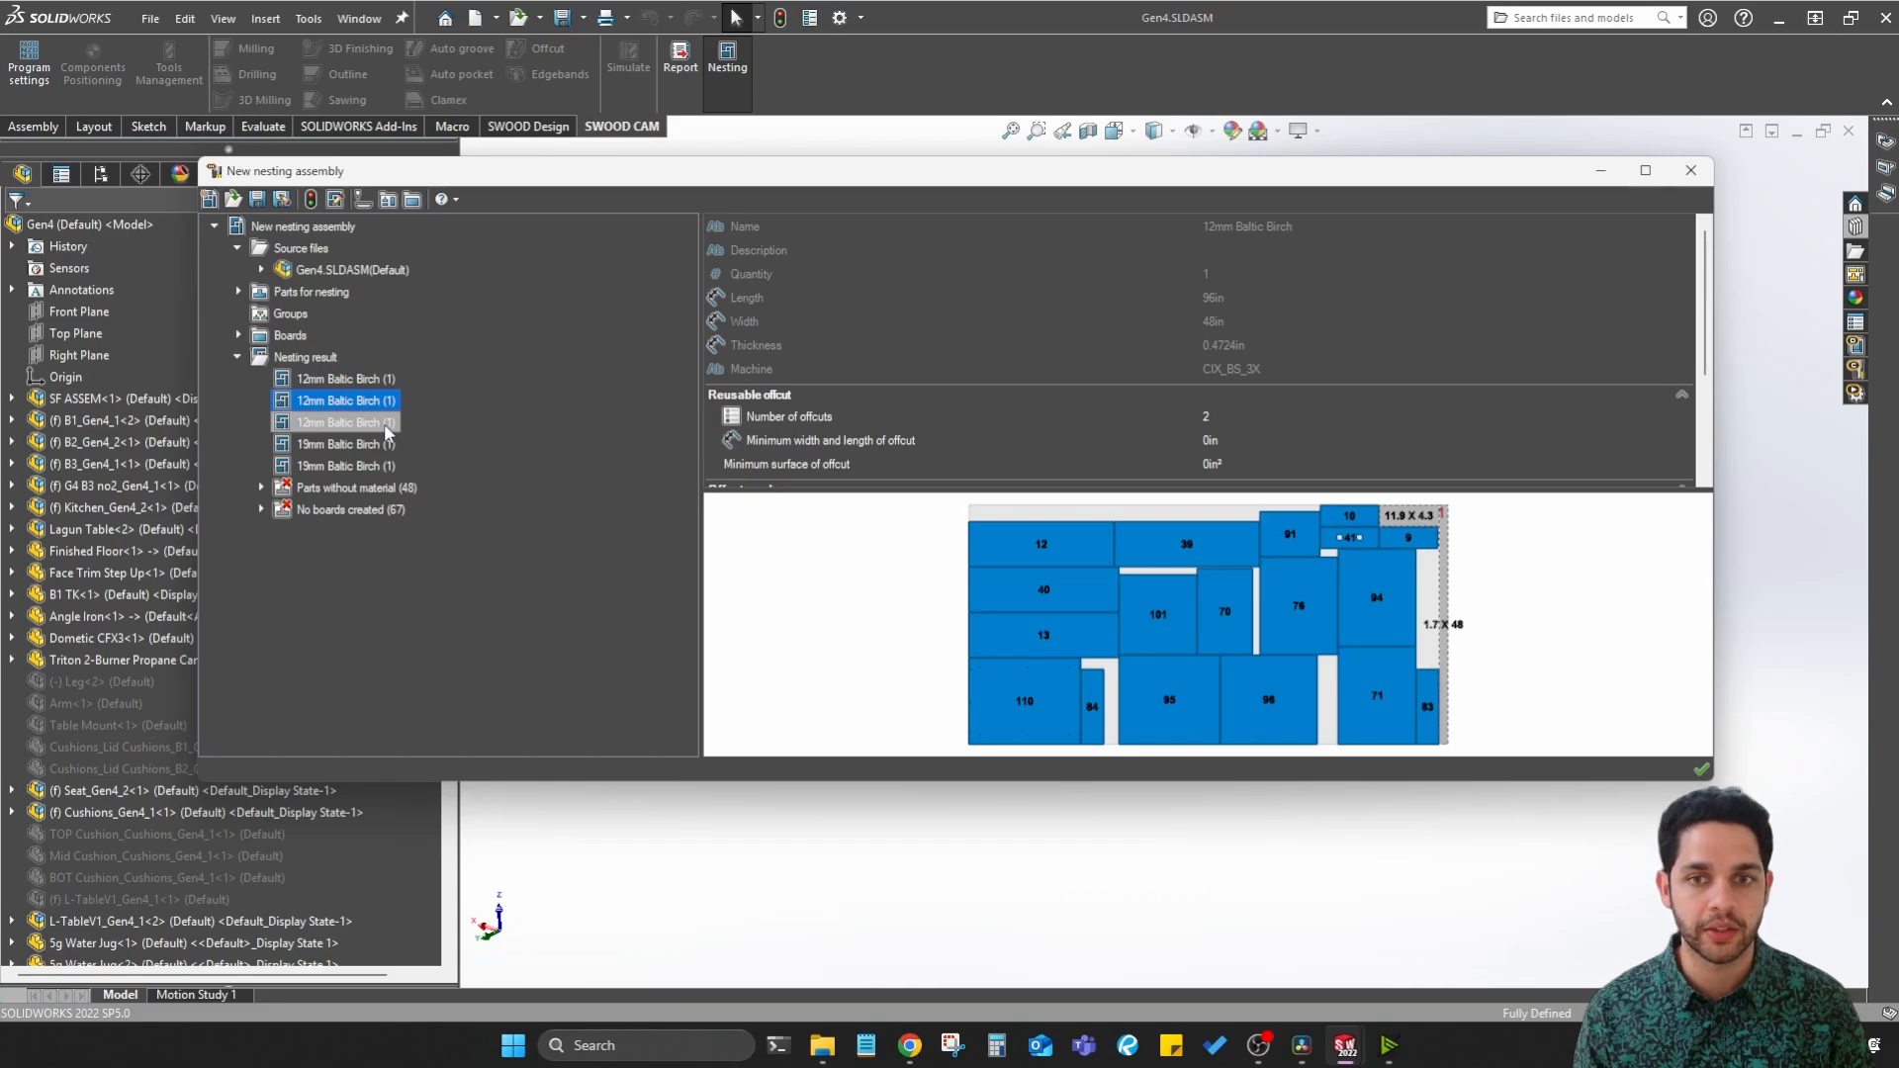
{"action": "left_click", "coordinate": [385, 428]}
{"action": "left_click", "coordinate": [373, 447]}
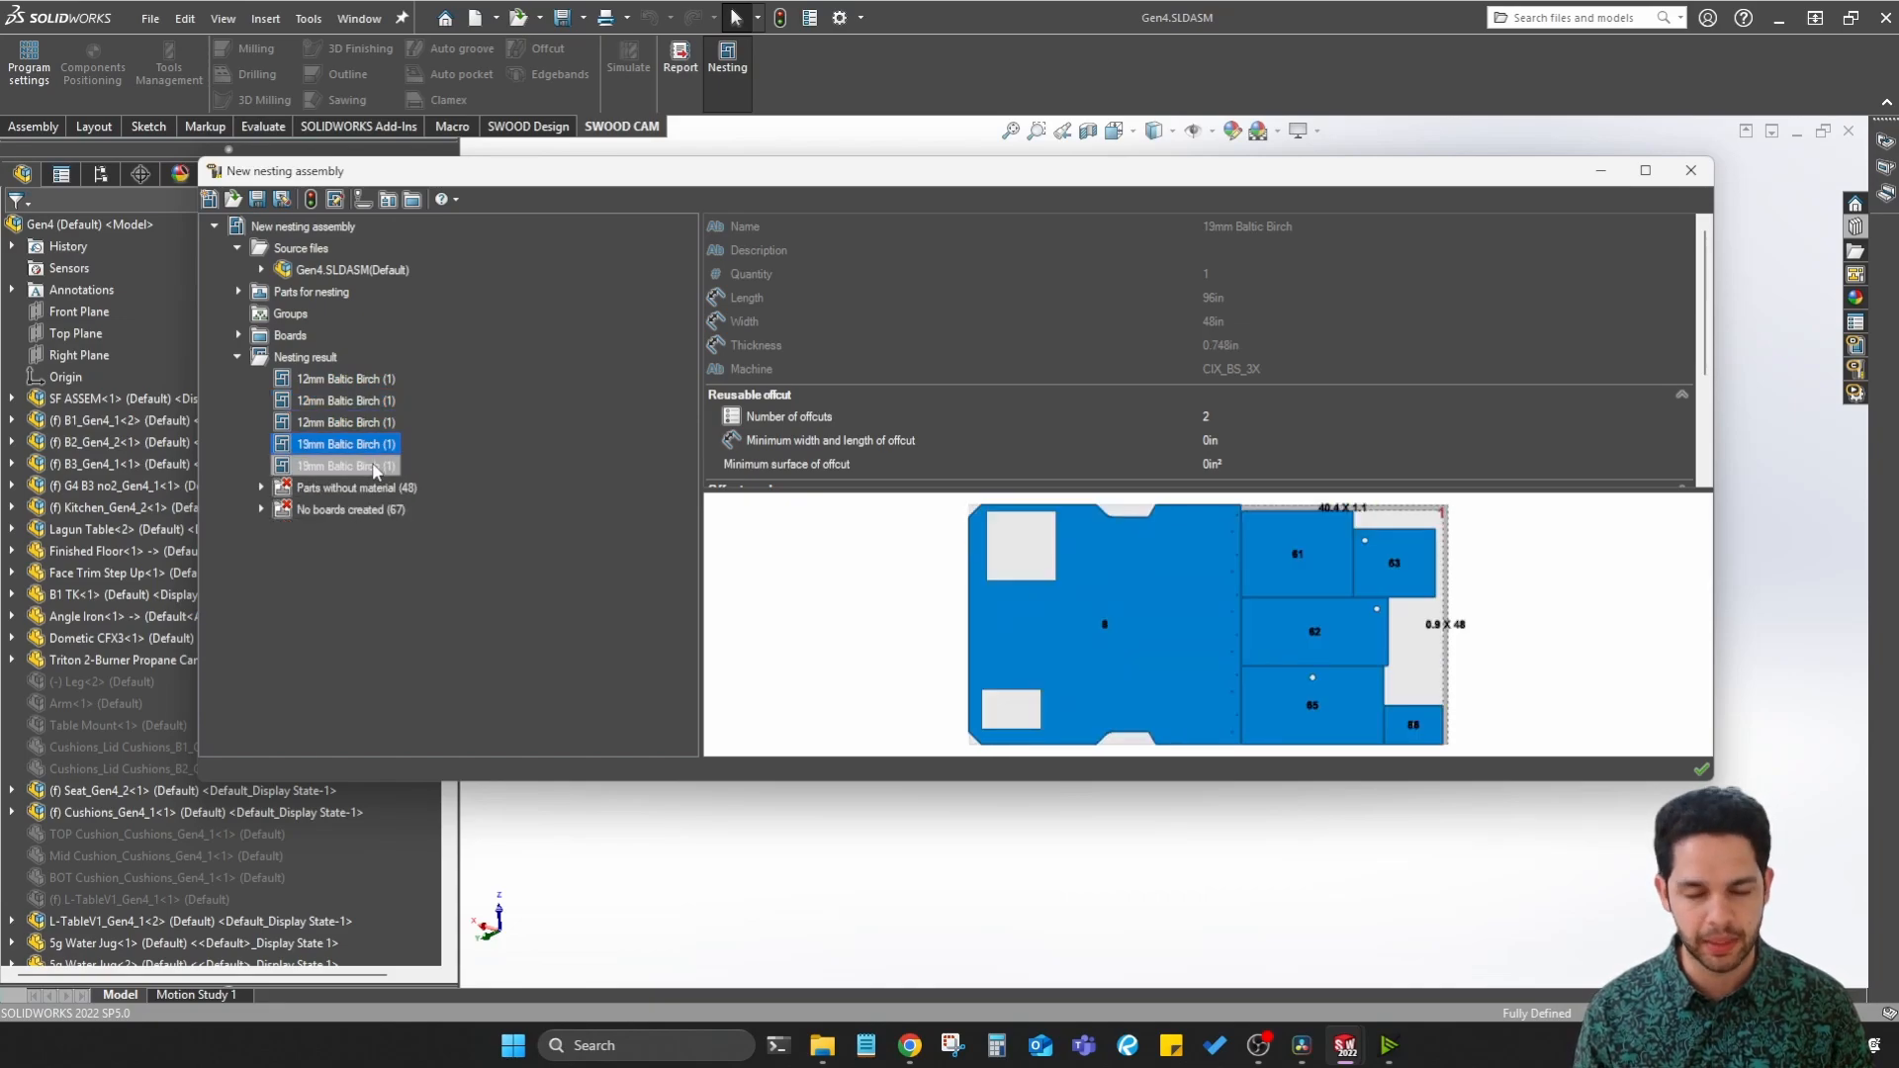
{"action": "left_click", "coordinate": [376, 466]}
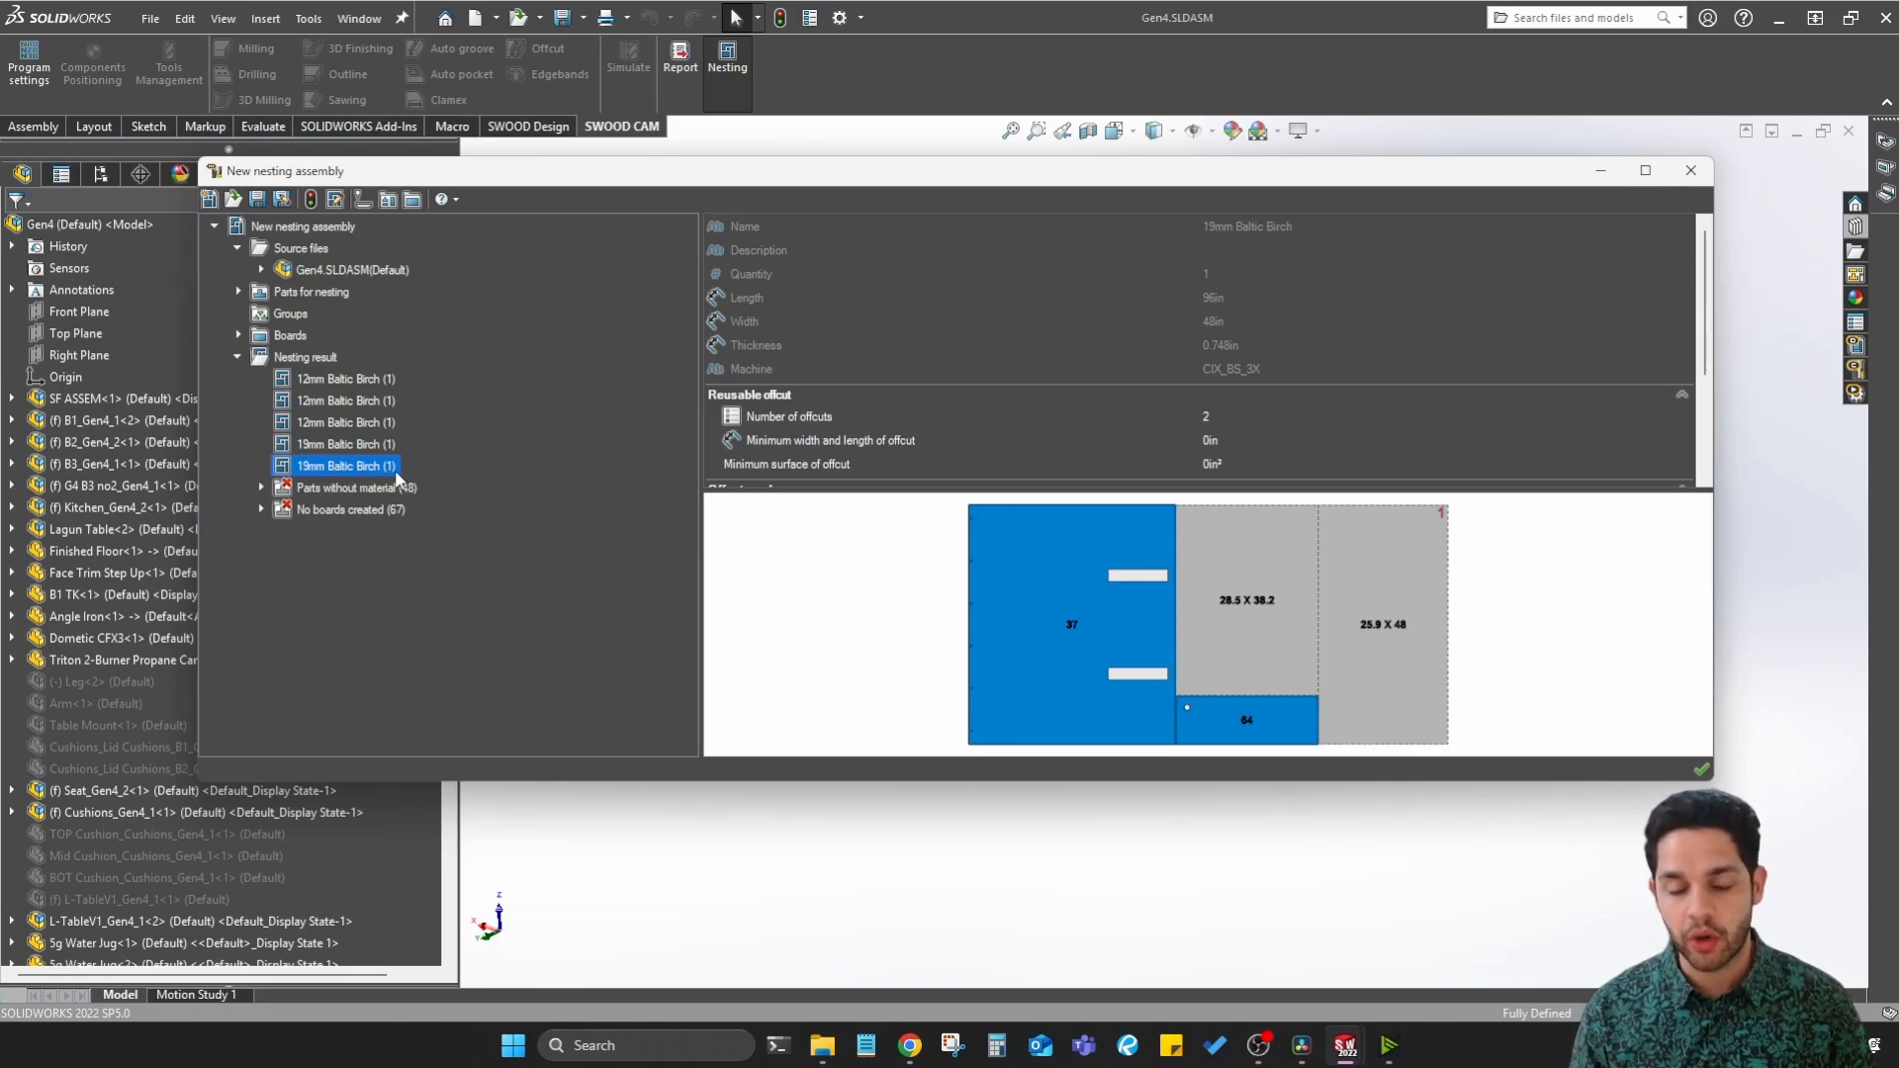
Step: Check the 19mm Baltic Birch board's properties in the board library
{"action": "left_click", "coordinate": [413, 199]}
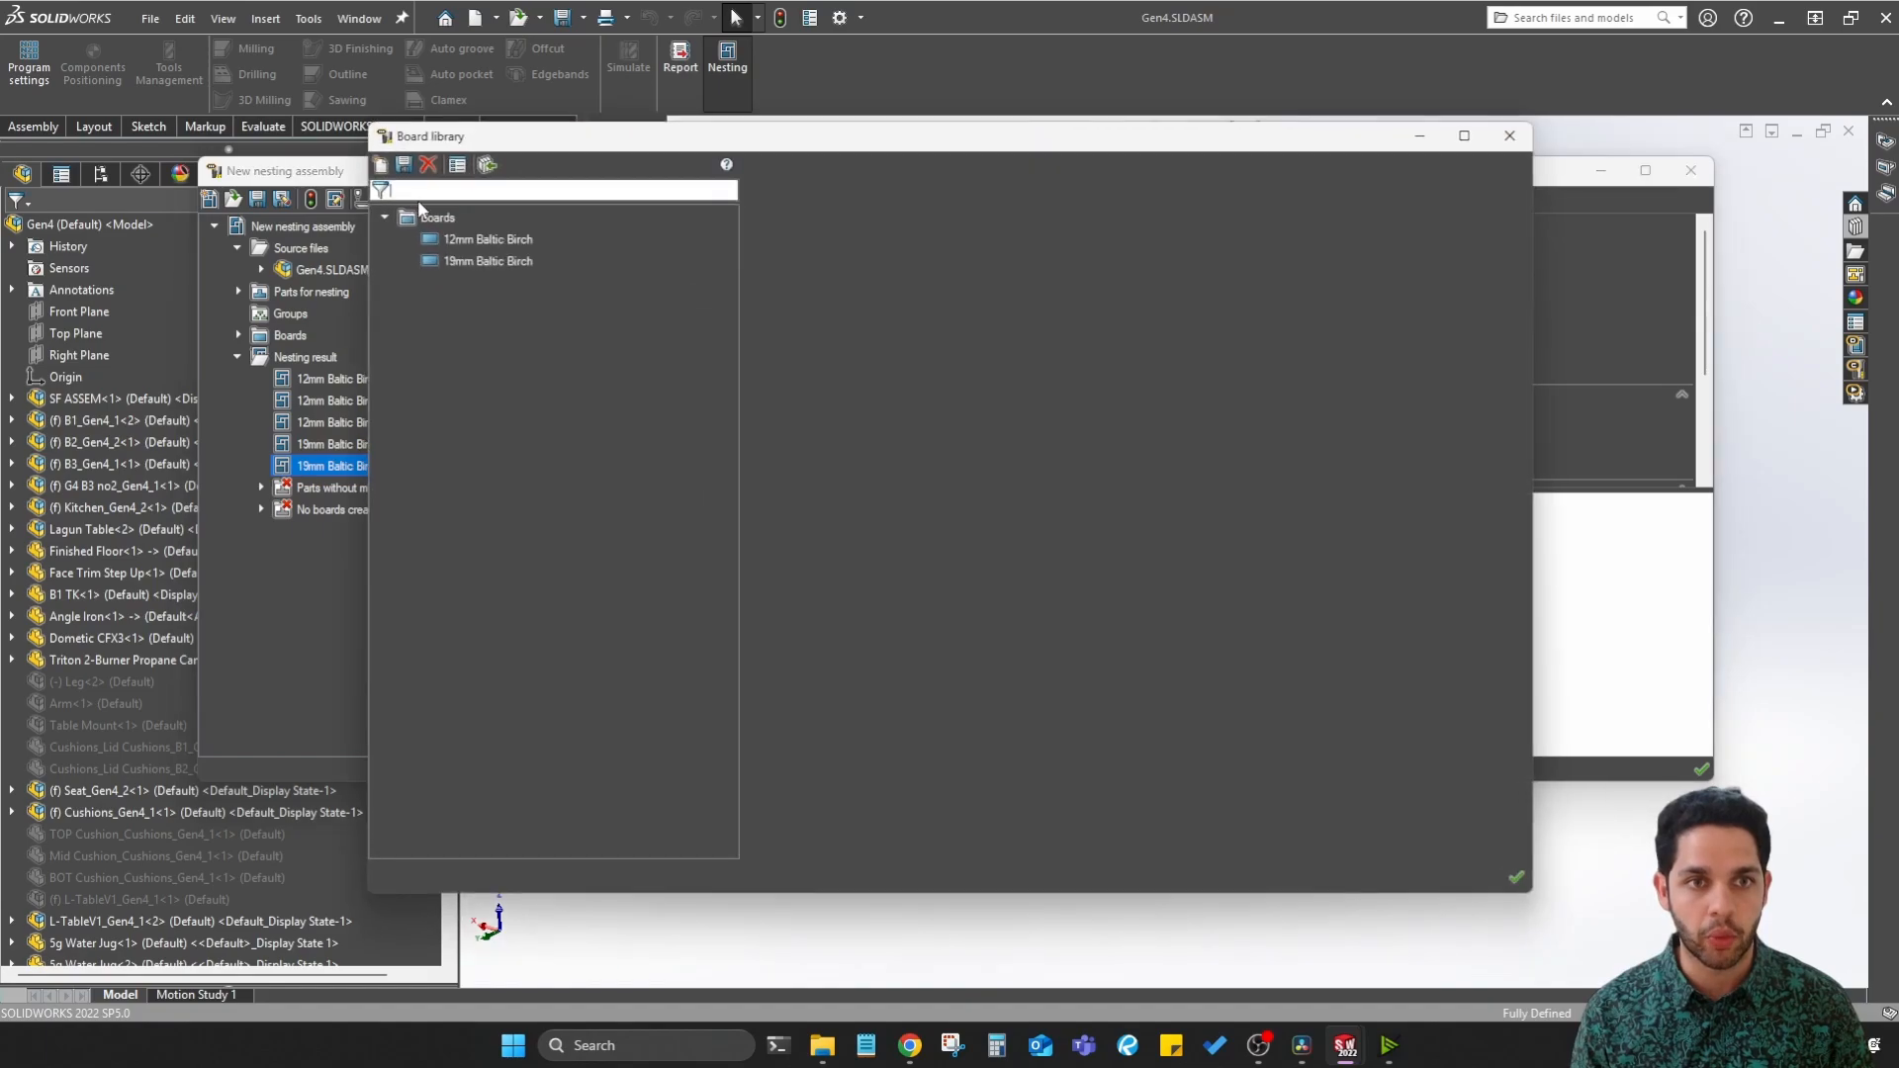
{"action": "left_click", "coordinate": [474, 263]}
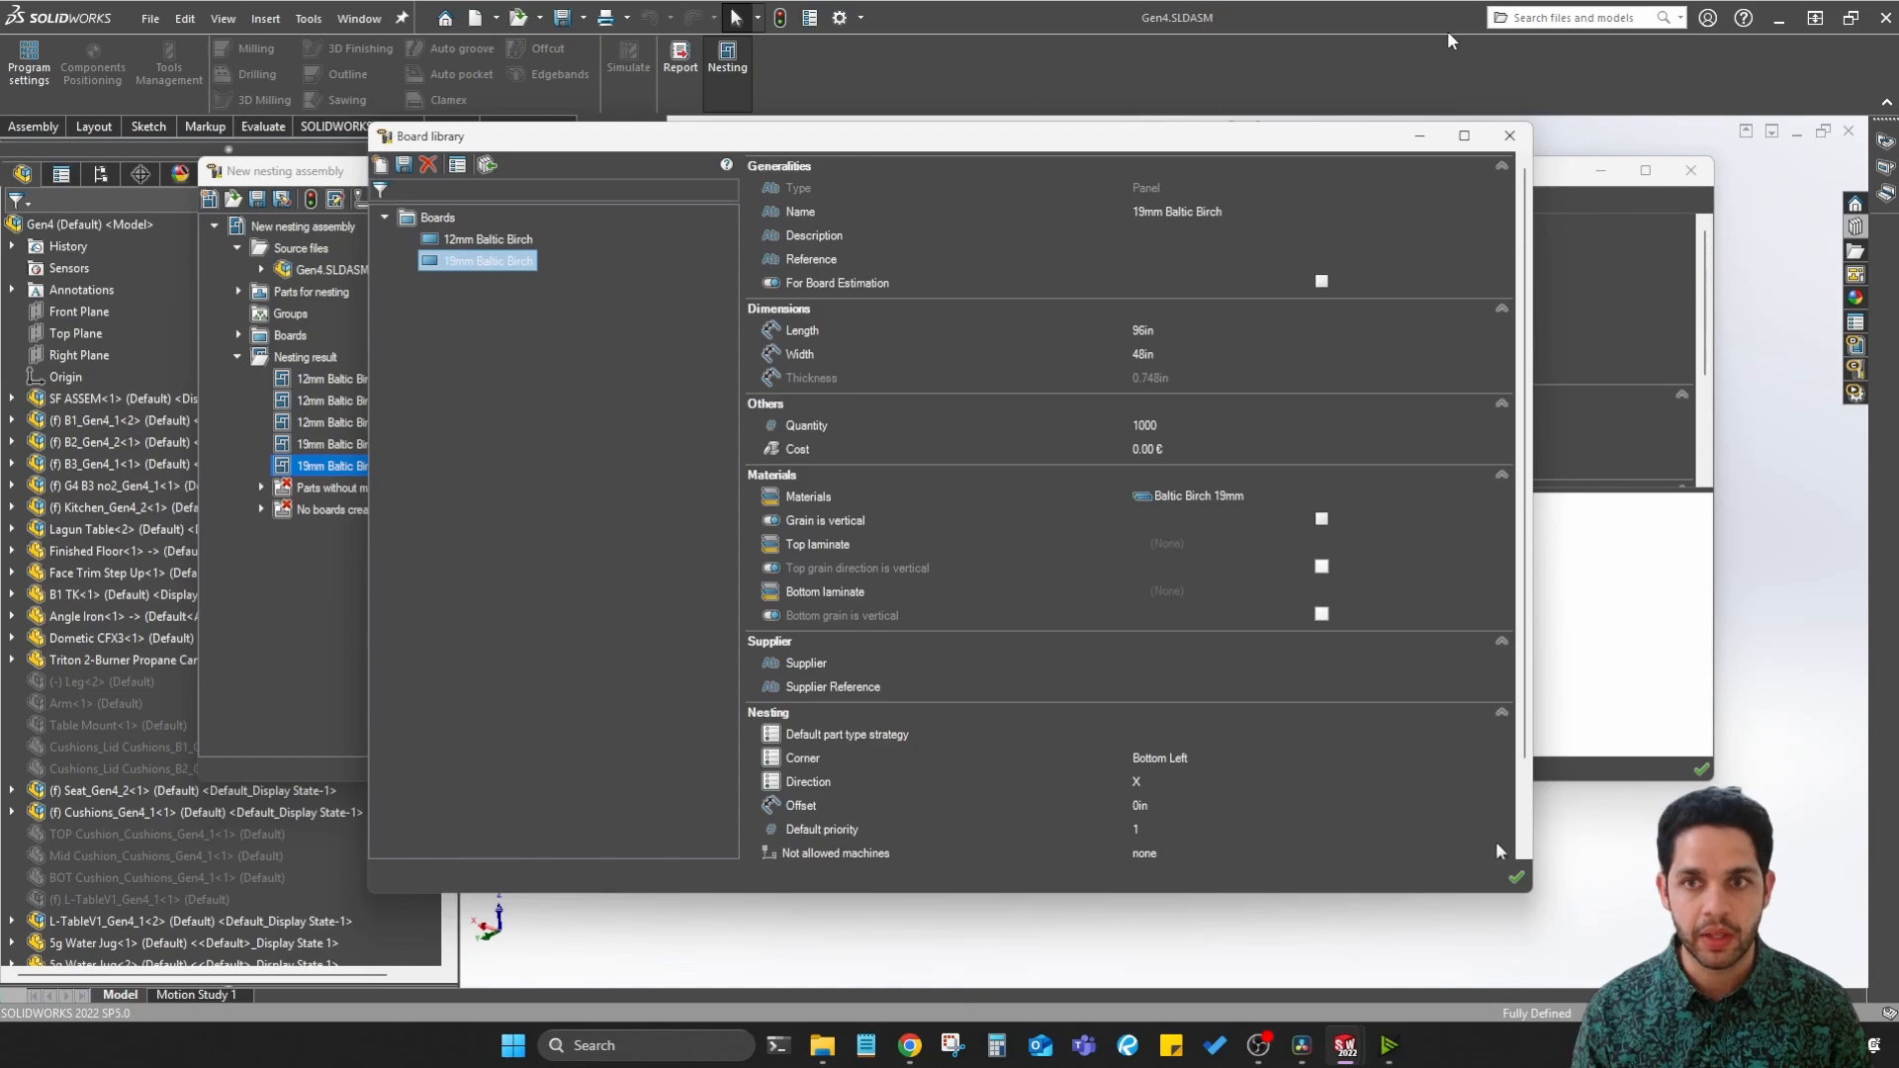
{"action": "left_click", "coordinate": [1509, 136]}
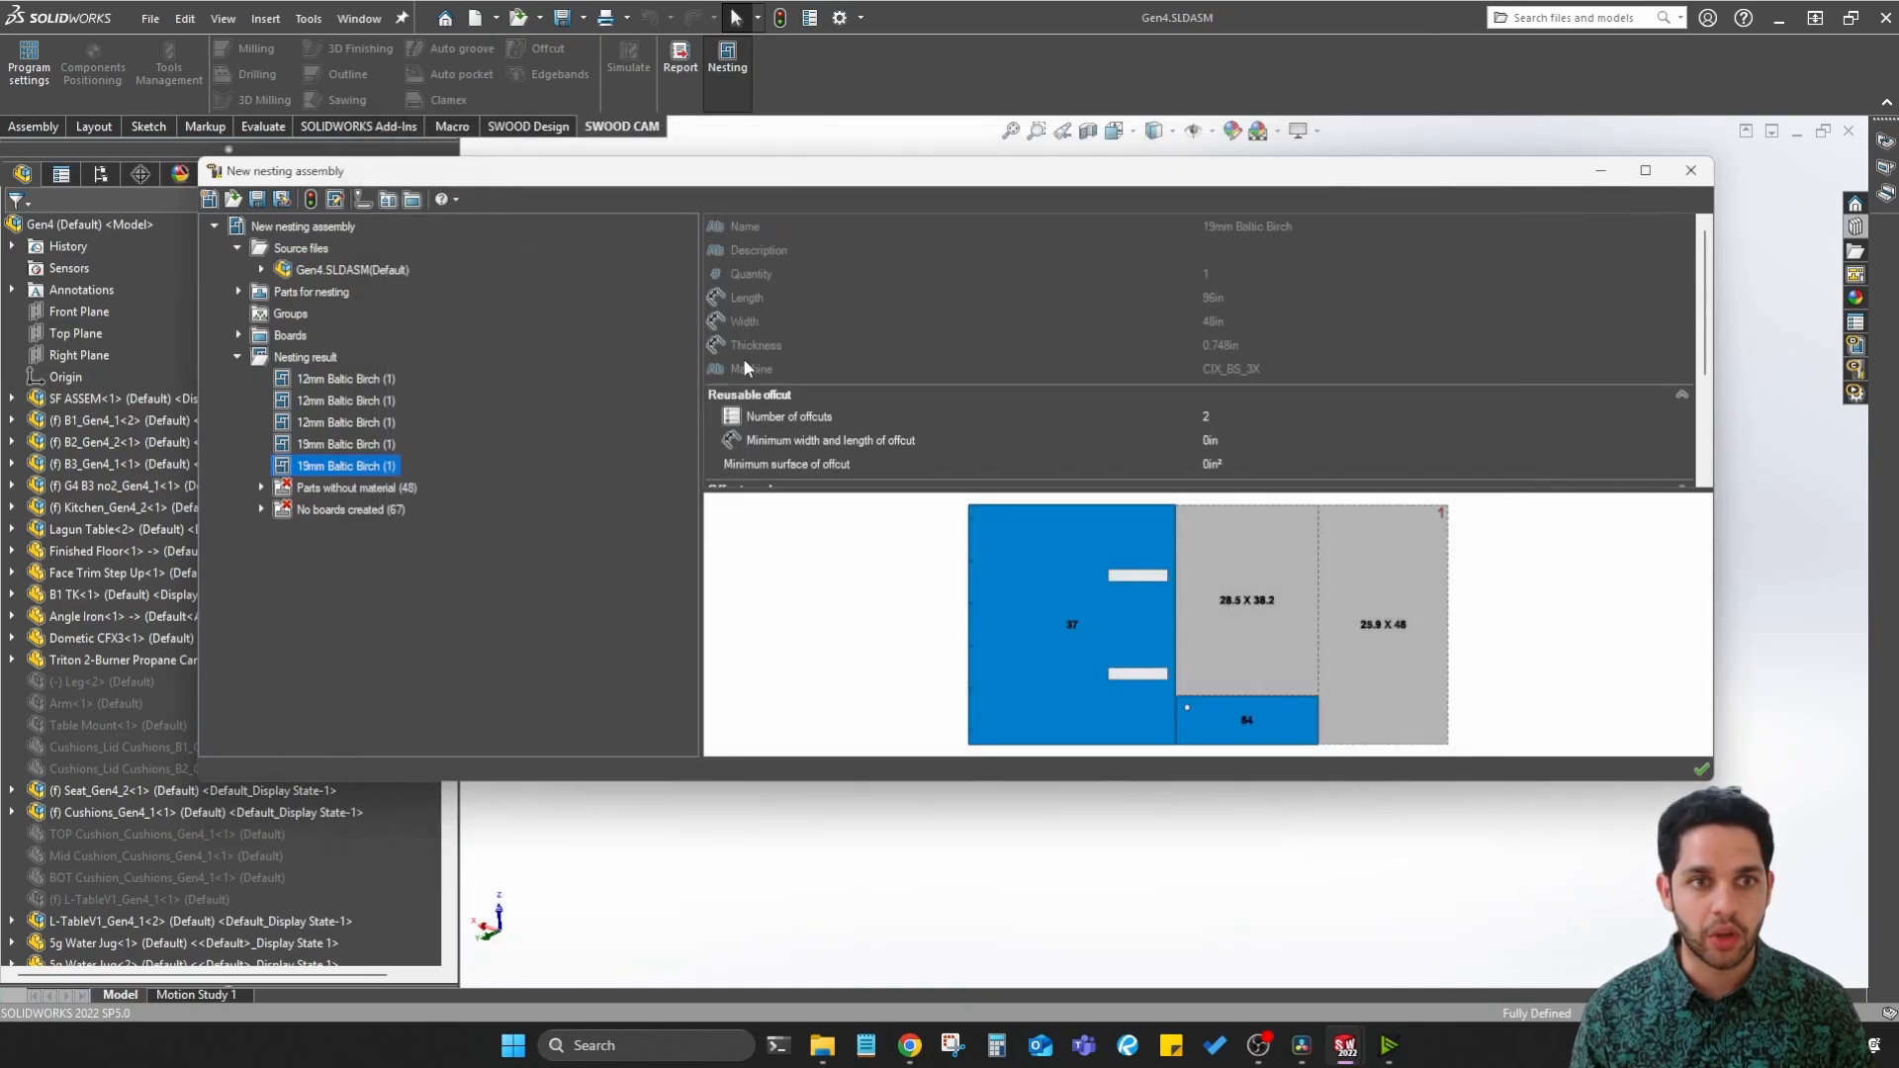
Step: Exclude the 19mm Baltic Birch board from the nesting project and recalculate the nesting
{"action": "left_click", "coordinate": [293, 339]}
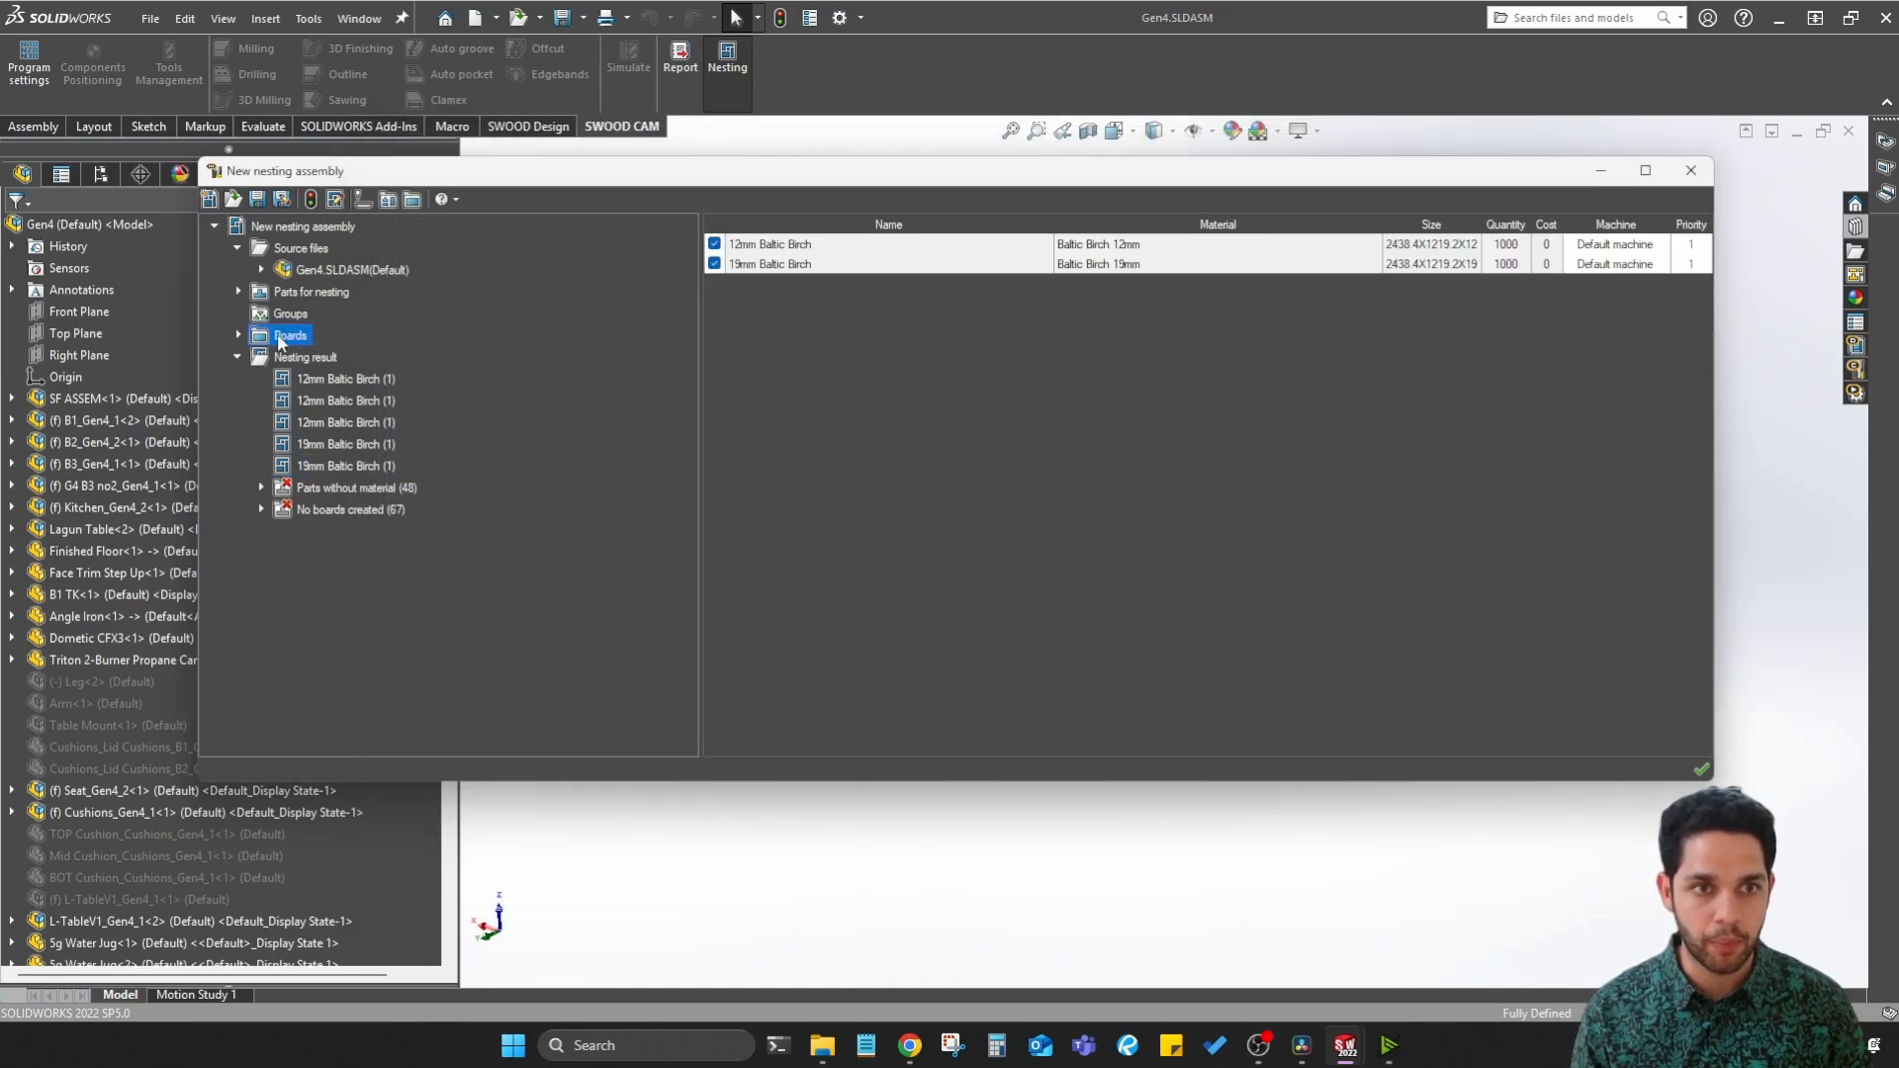
{"action": "left_click", "coordinate": [714, 264]}
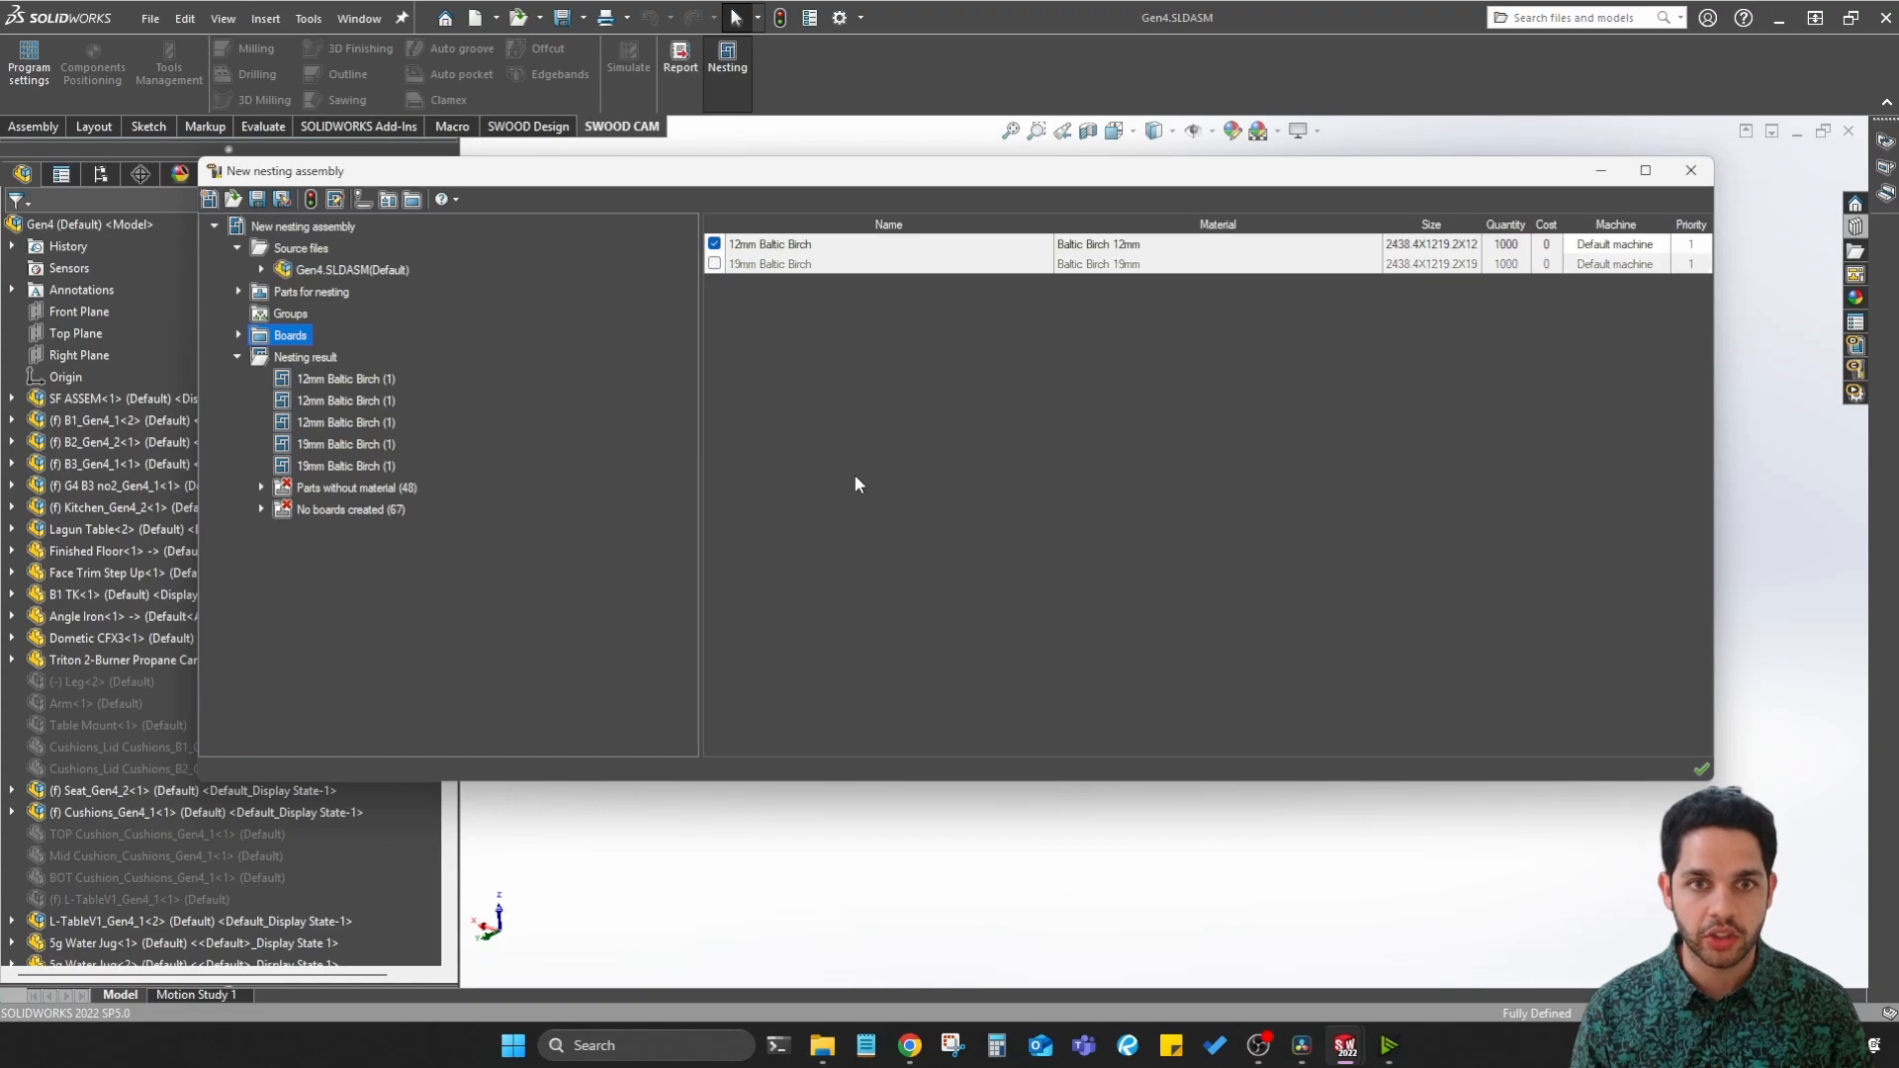
{"action": "left_click", "coordinate": [668, 506]}
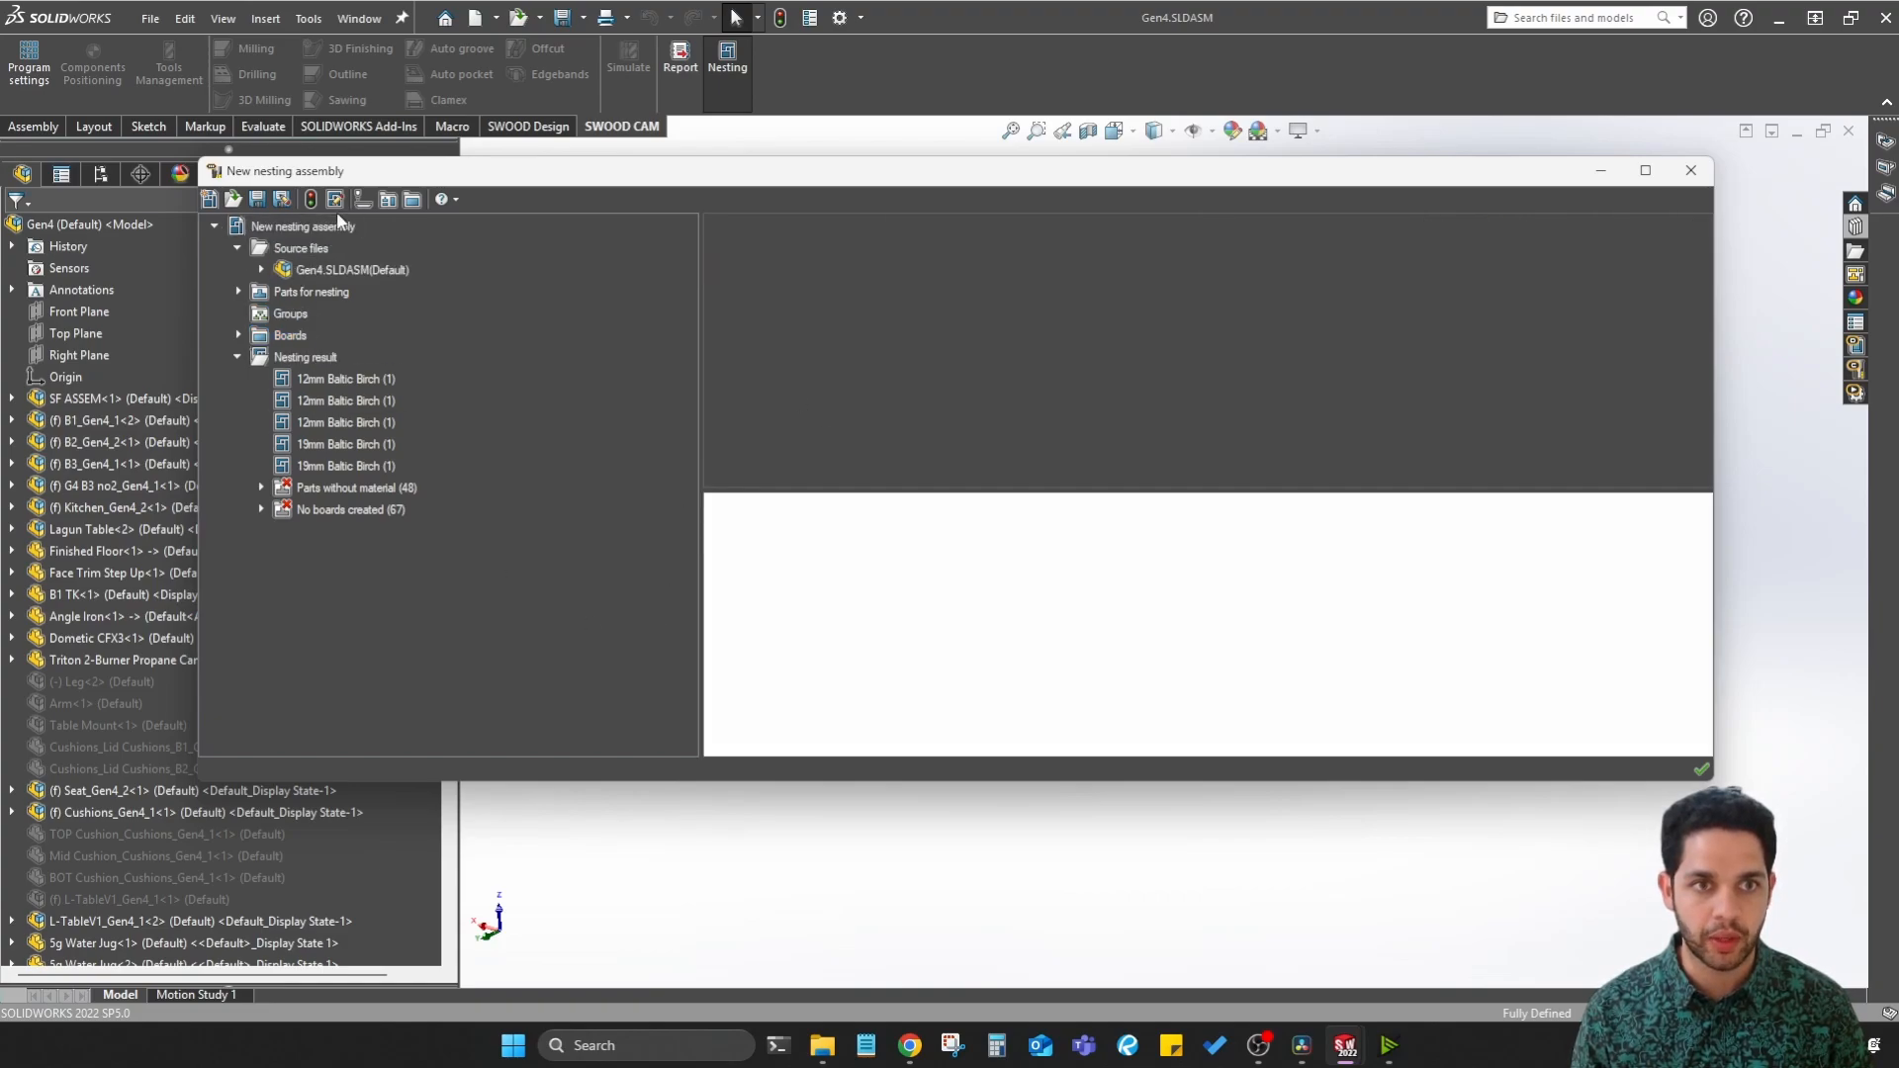
{"action": "left_click", "coordinate": [316, 201]}
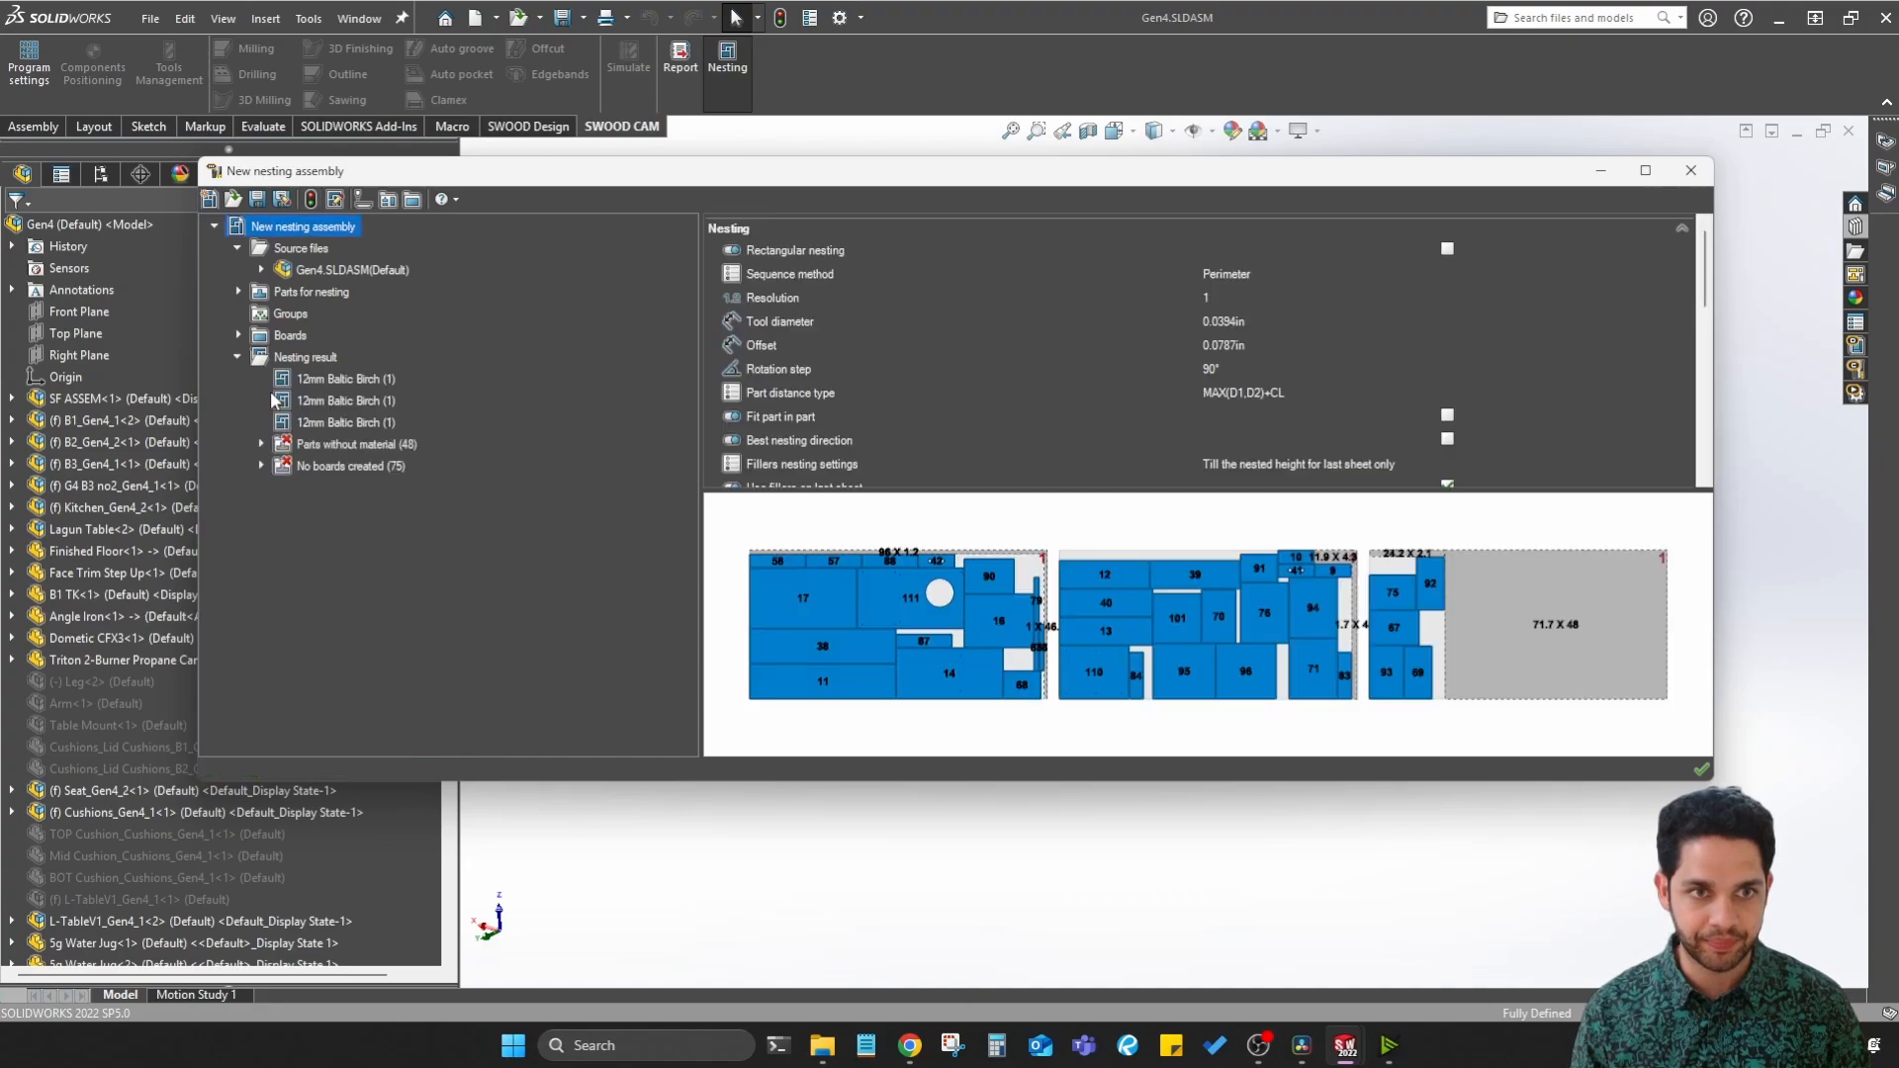
Step: Compare the layouts of the recalculated 12mm Baltic Birch sheets
{"action": "left_click", "coordinate": [327, 379]}
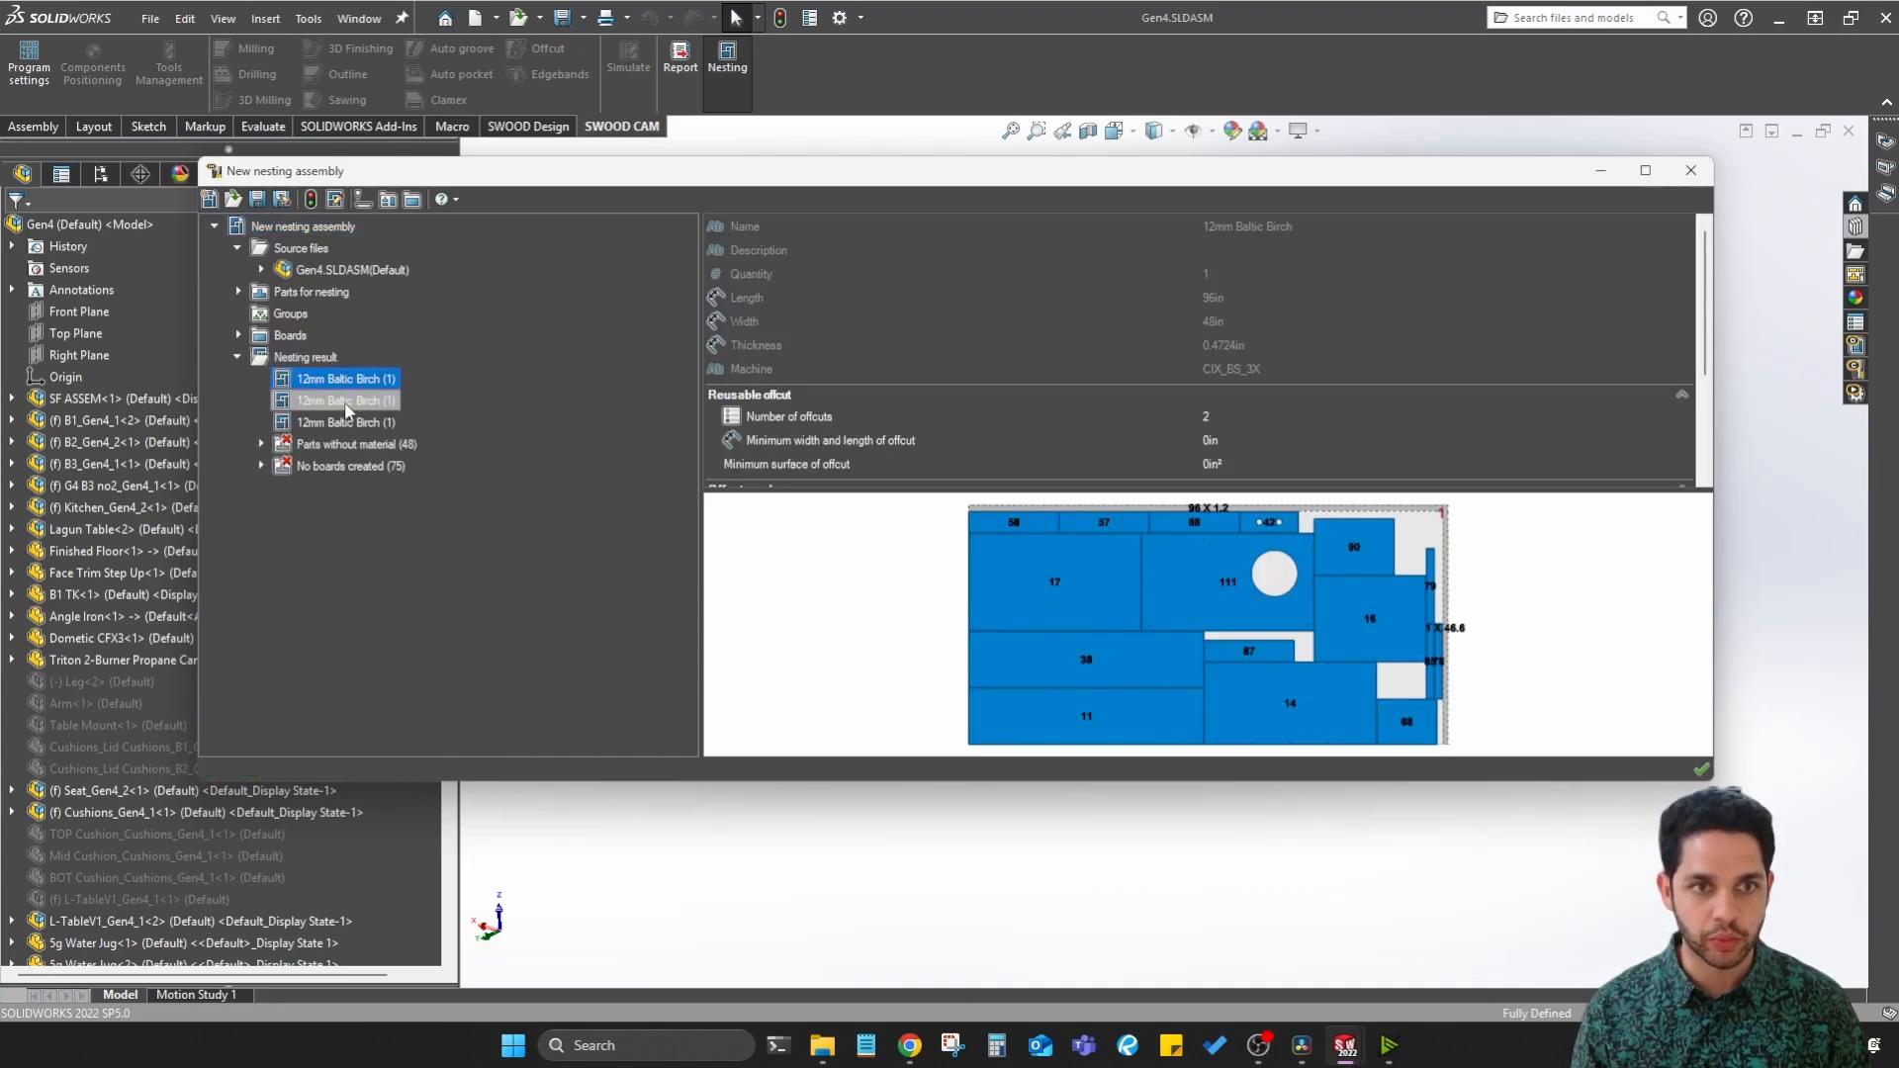
{"action": "left_click", "coordinate": [348, 403]}
{"action": "left_click", "coordinate": [354, 426]}
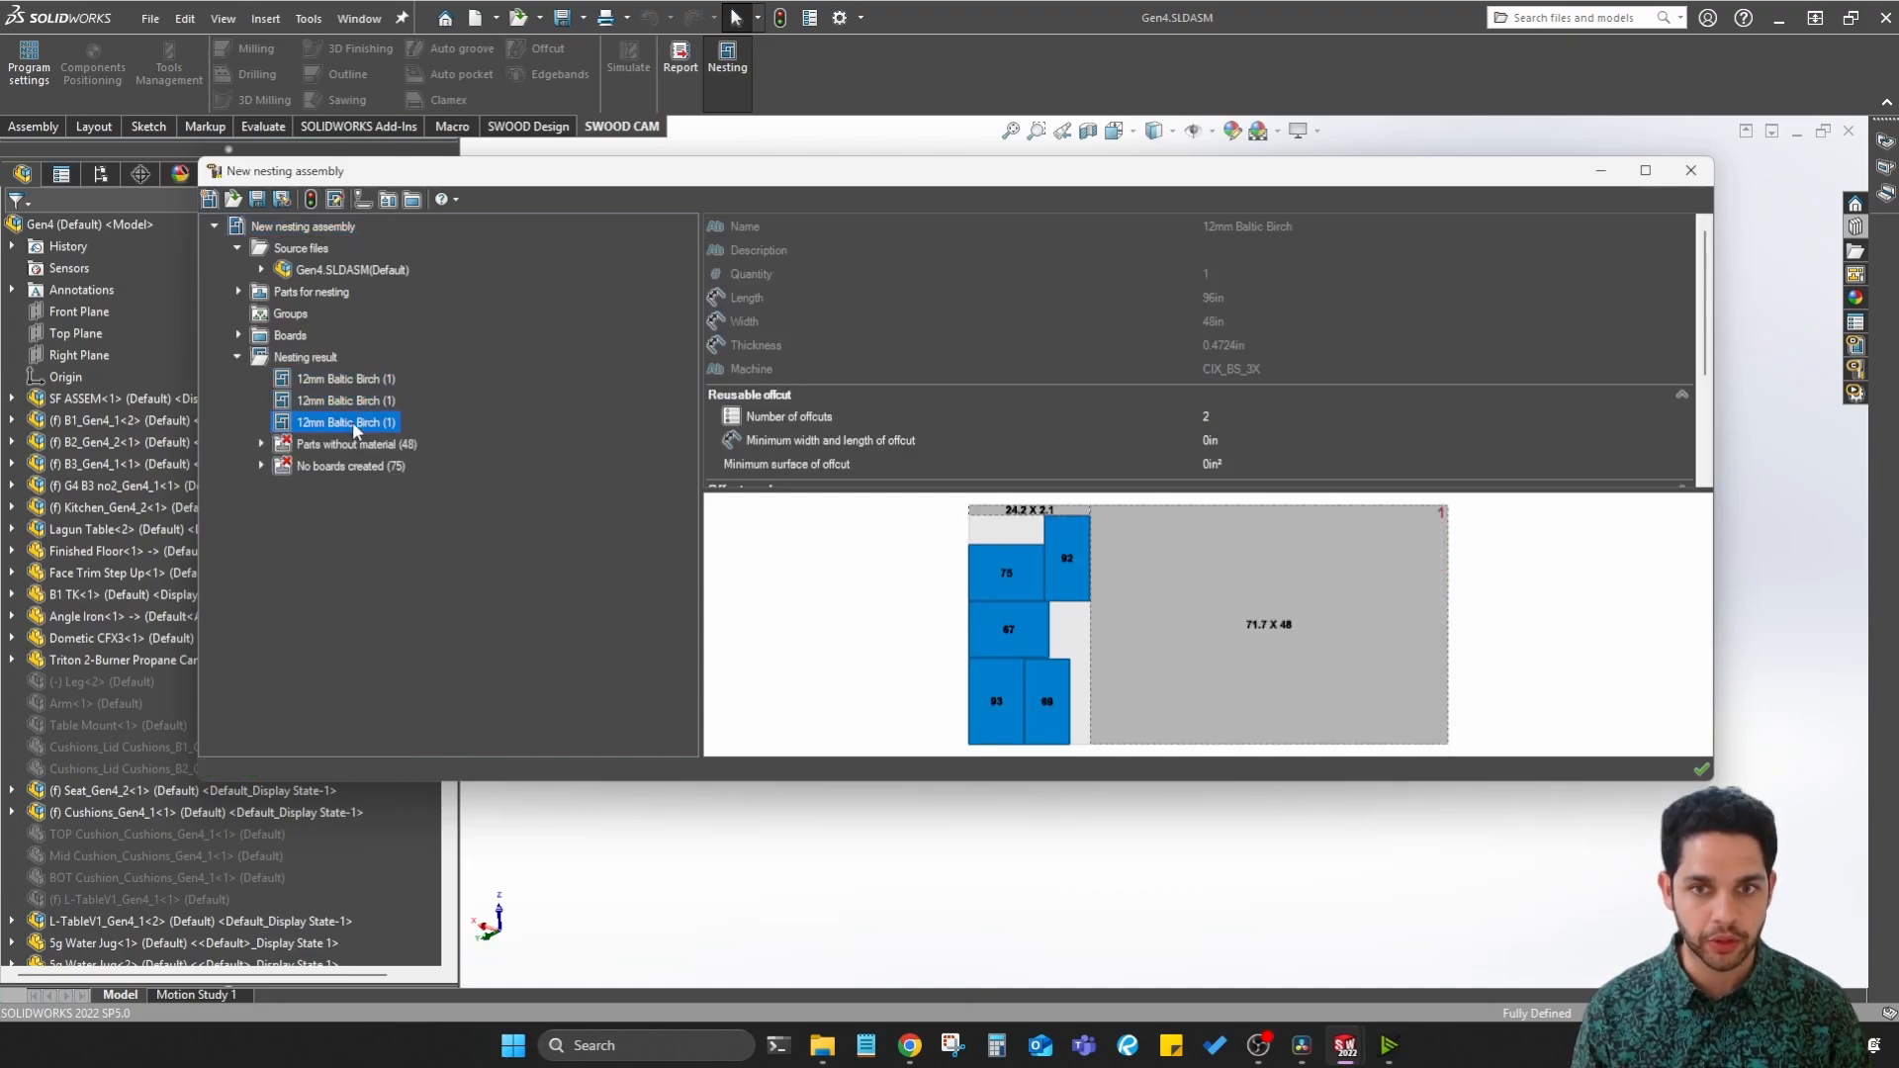
{"action": "left_click", "coordinate": [358, 406]}
{"action": "left_click", "coordinate": [358, 382]}
{"action": "left_click", "coordinate": [356, 402]}
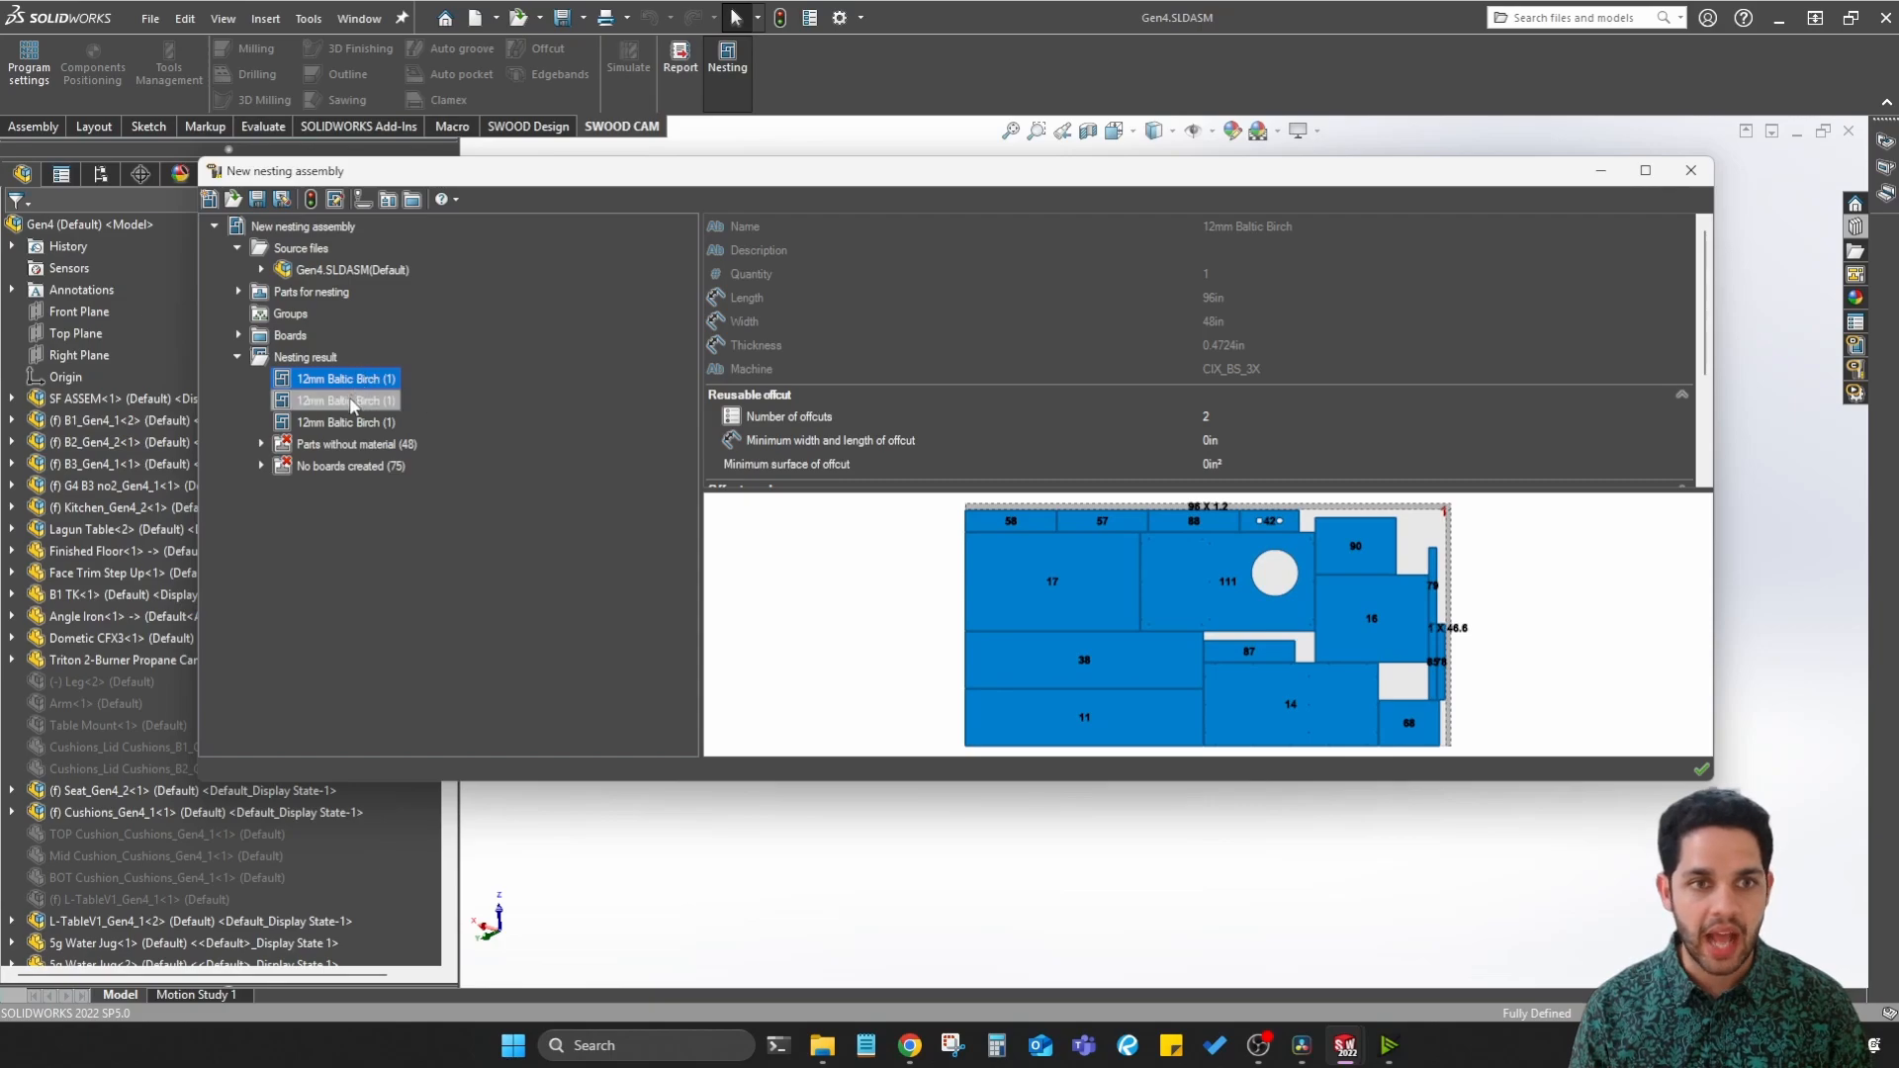
Step: Inspect the gaps between the nested parts on the second 12mm Baltic Birch sheet up close
{"action": "scroll", "coordinate": [1276, 613], "scroll_direction": "up", "scroll_amount": 5}
{"action": "middle_click_drag", "start_coordinate": [1053, 620], "coordinate": [1506, 702]}
{"action": "middle_click_drag", "start_coordinate": [1000, 534], "coordinate": [1001, 740]}
{"action": "scroll", "coordinate": [1029, 678], "scroll_direction": "down", "scroll_amount": 1}
{"action": "scroll", "coordinate": [1029, 677], "scroll_direction": "up", "scroll_amount": 5}
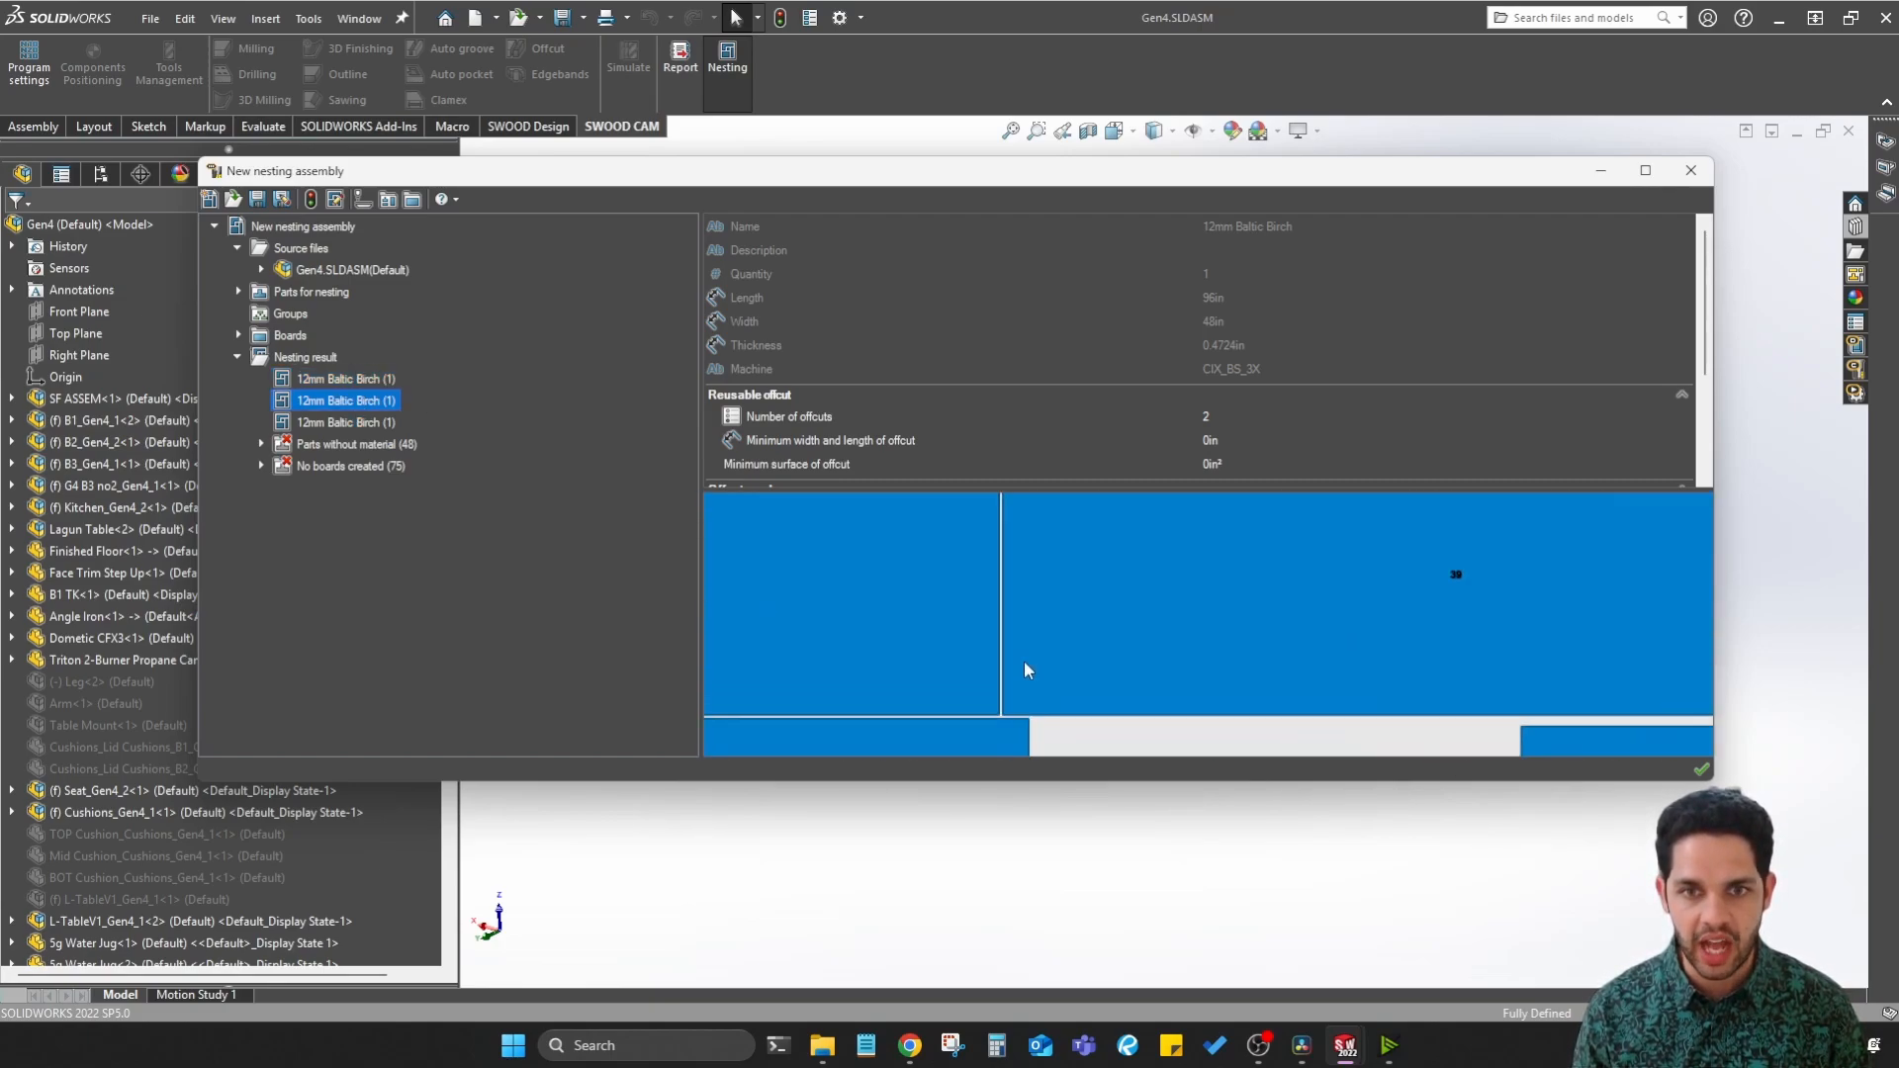
{"action": "middle_click_drag", "start_coordinate": [994, 667], "coordinate": [1059, 459]}
{"action": "scroll", "coordinate": [1148, 630], "scroll_direction": "down", "scroll_amount": 2}
{"action": "scroll", "coordinate": [1148, 630], "scroll_direction": "down", "scroll_amount": 10}
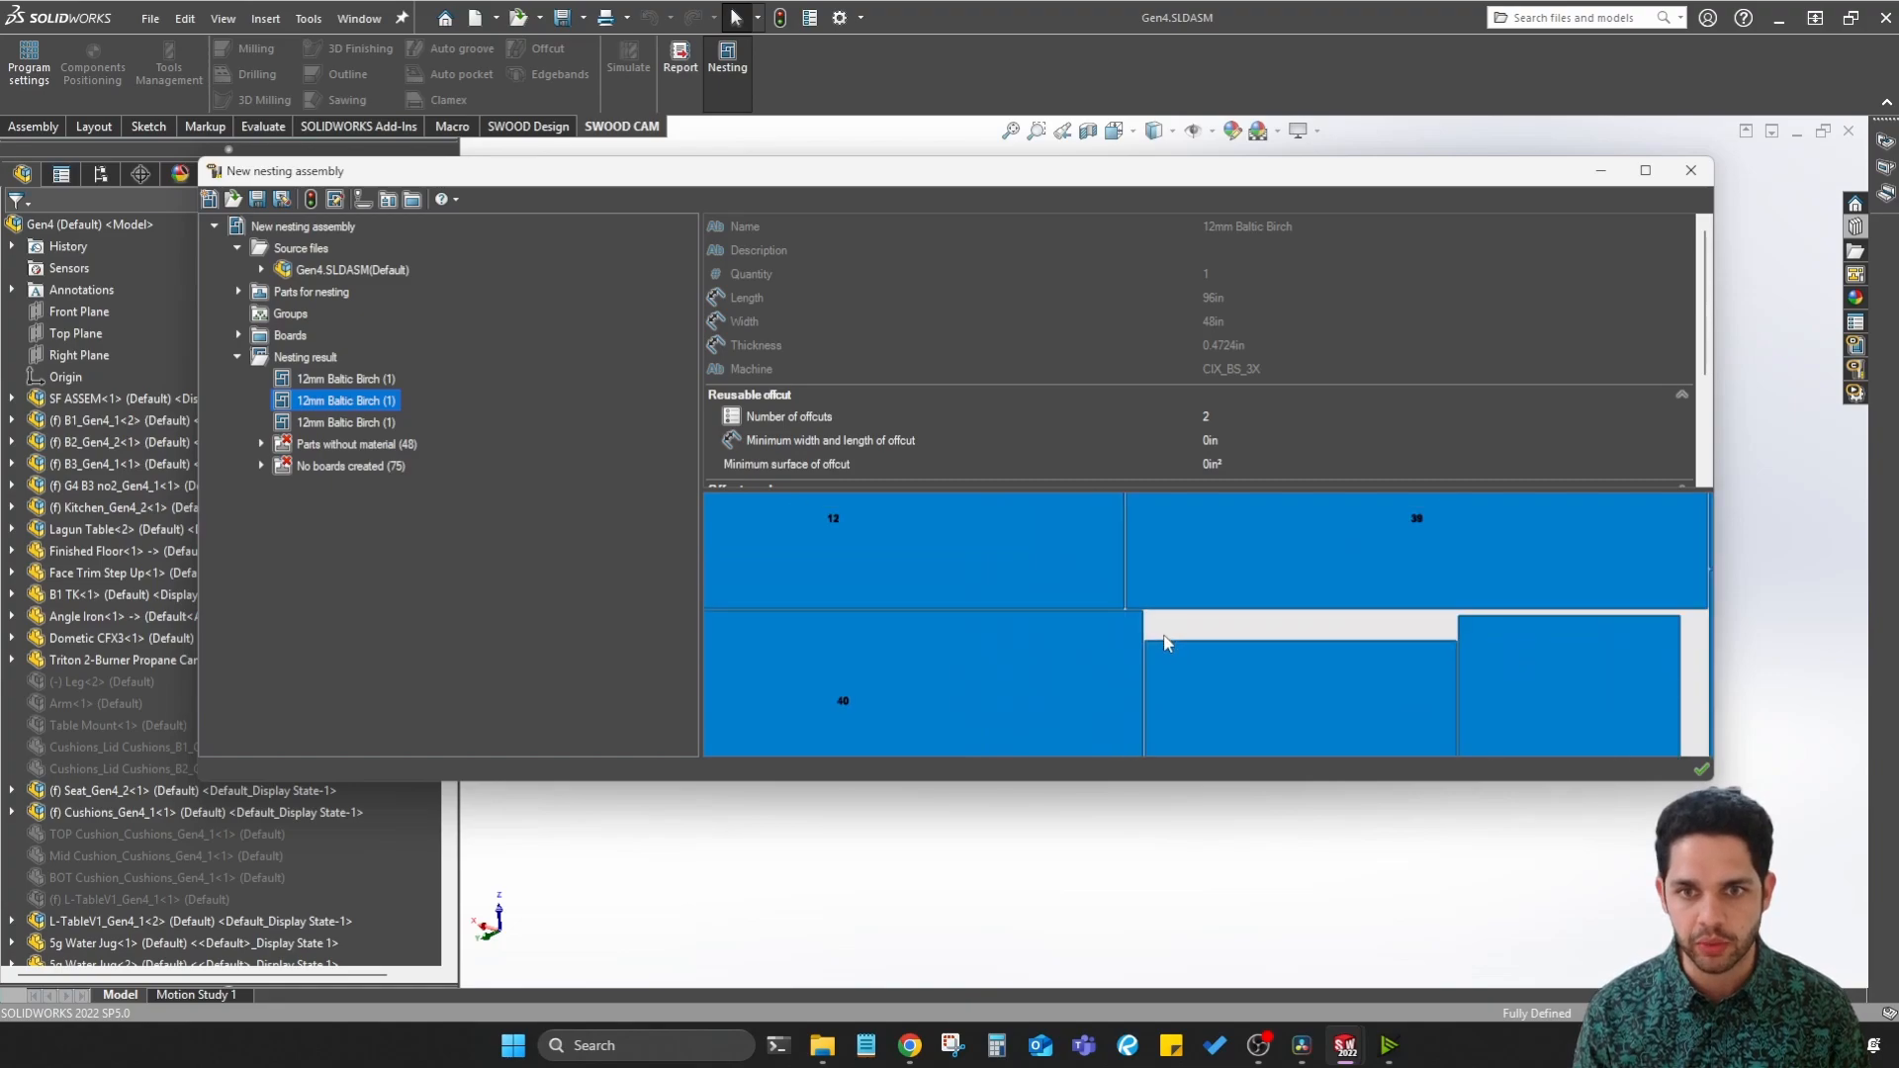
{"action": "middle_click_drag", "start_coordinate": [1292, 710], "coordinate": [1181, 621]}
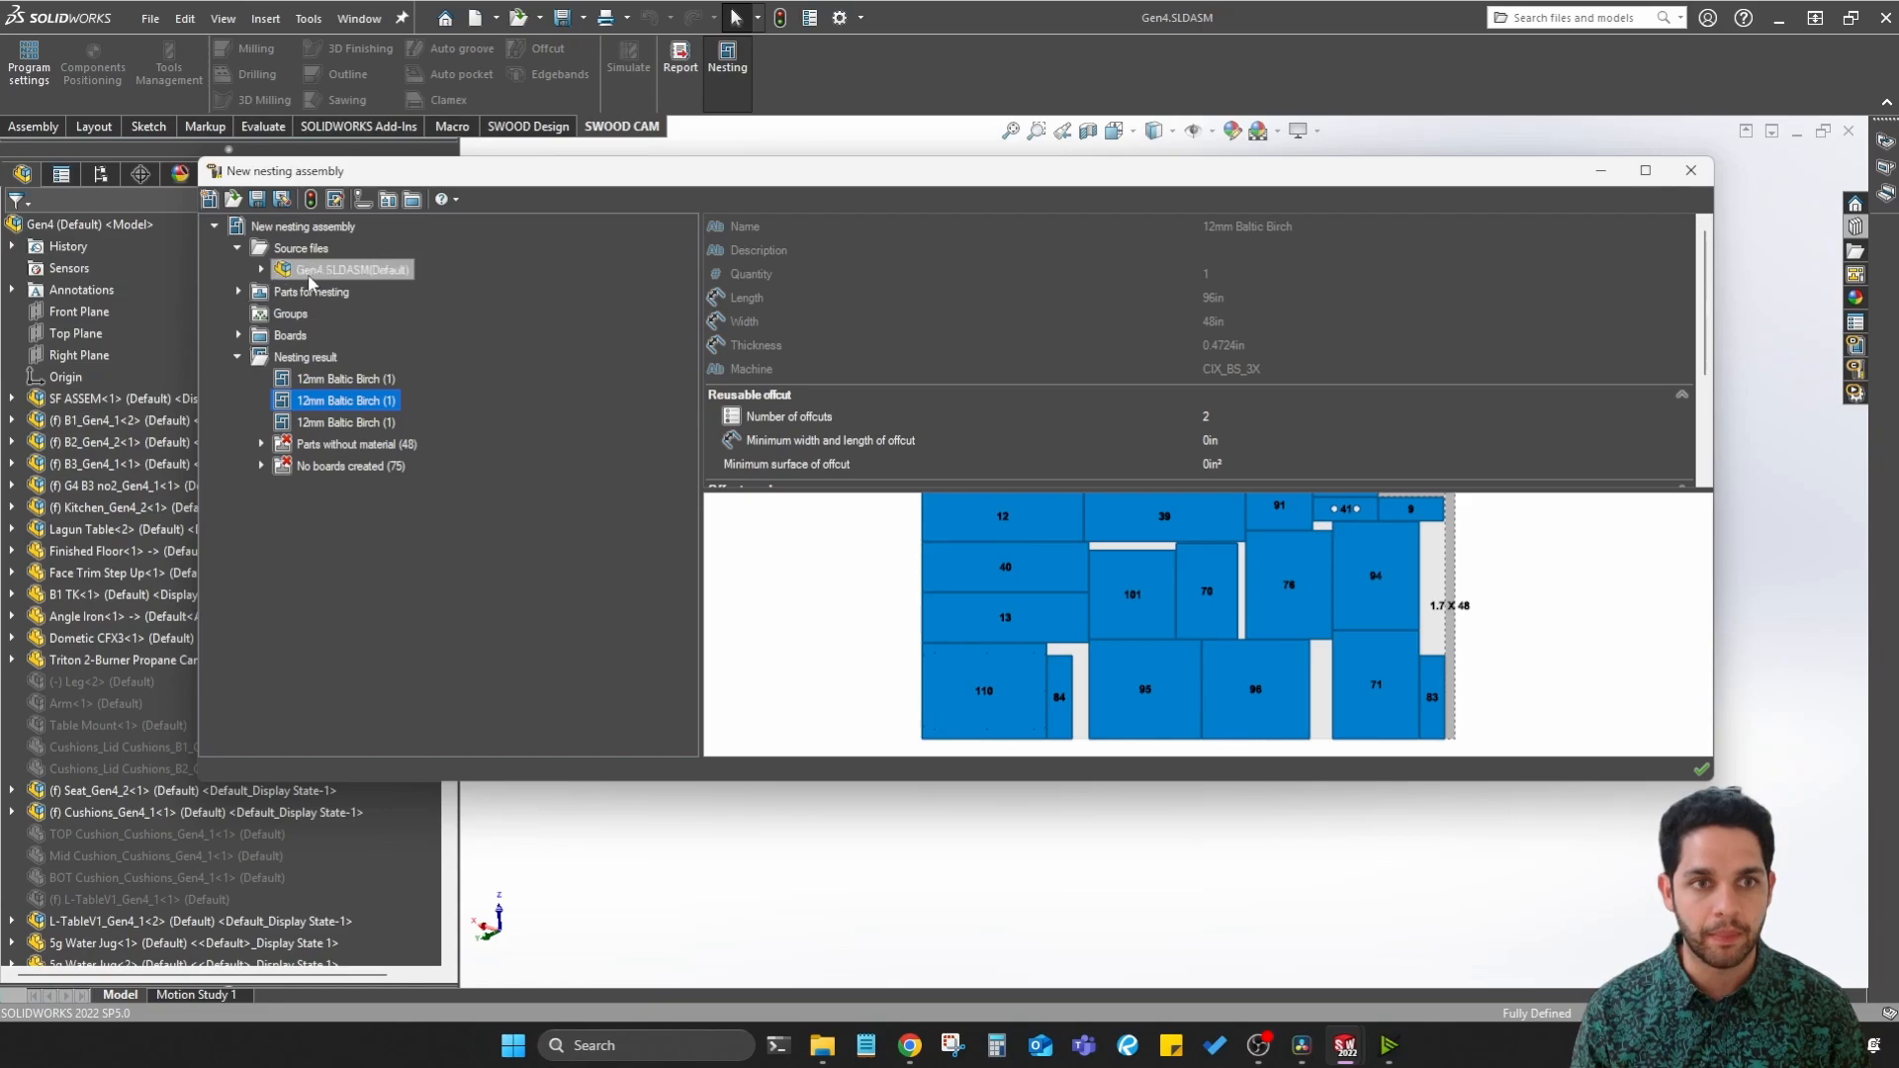
Step: Set the nesting project's tool diameter to 0.5 in and the offset to 0.125 in
{"action": "left_click", "coordinate": [311, 229]}
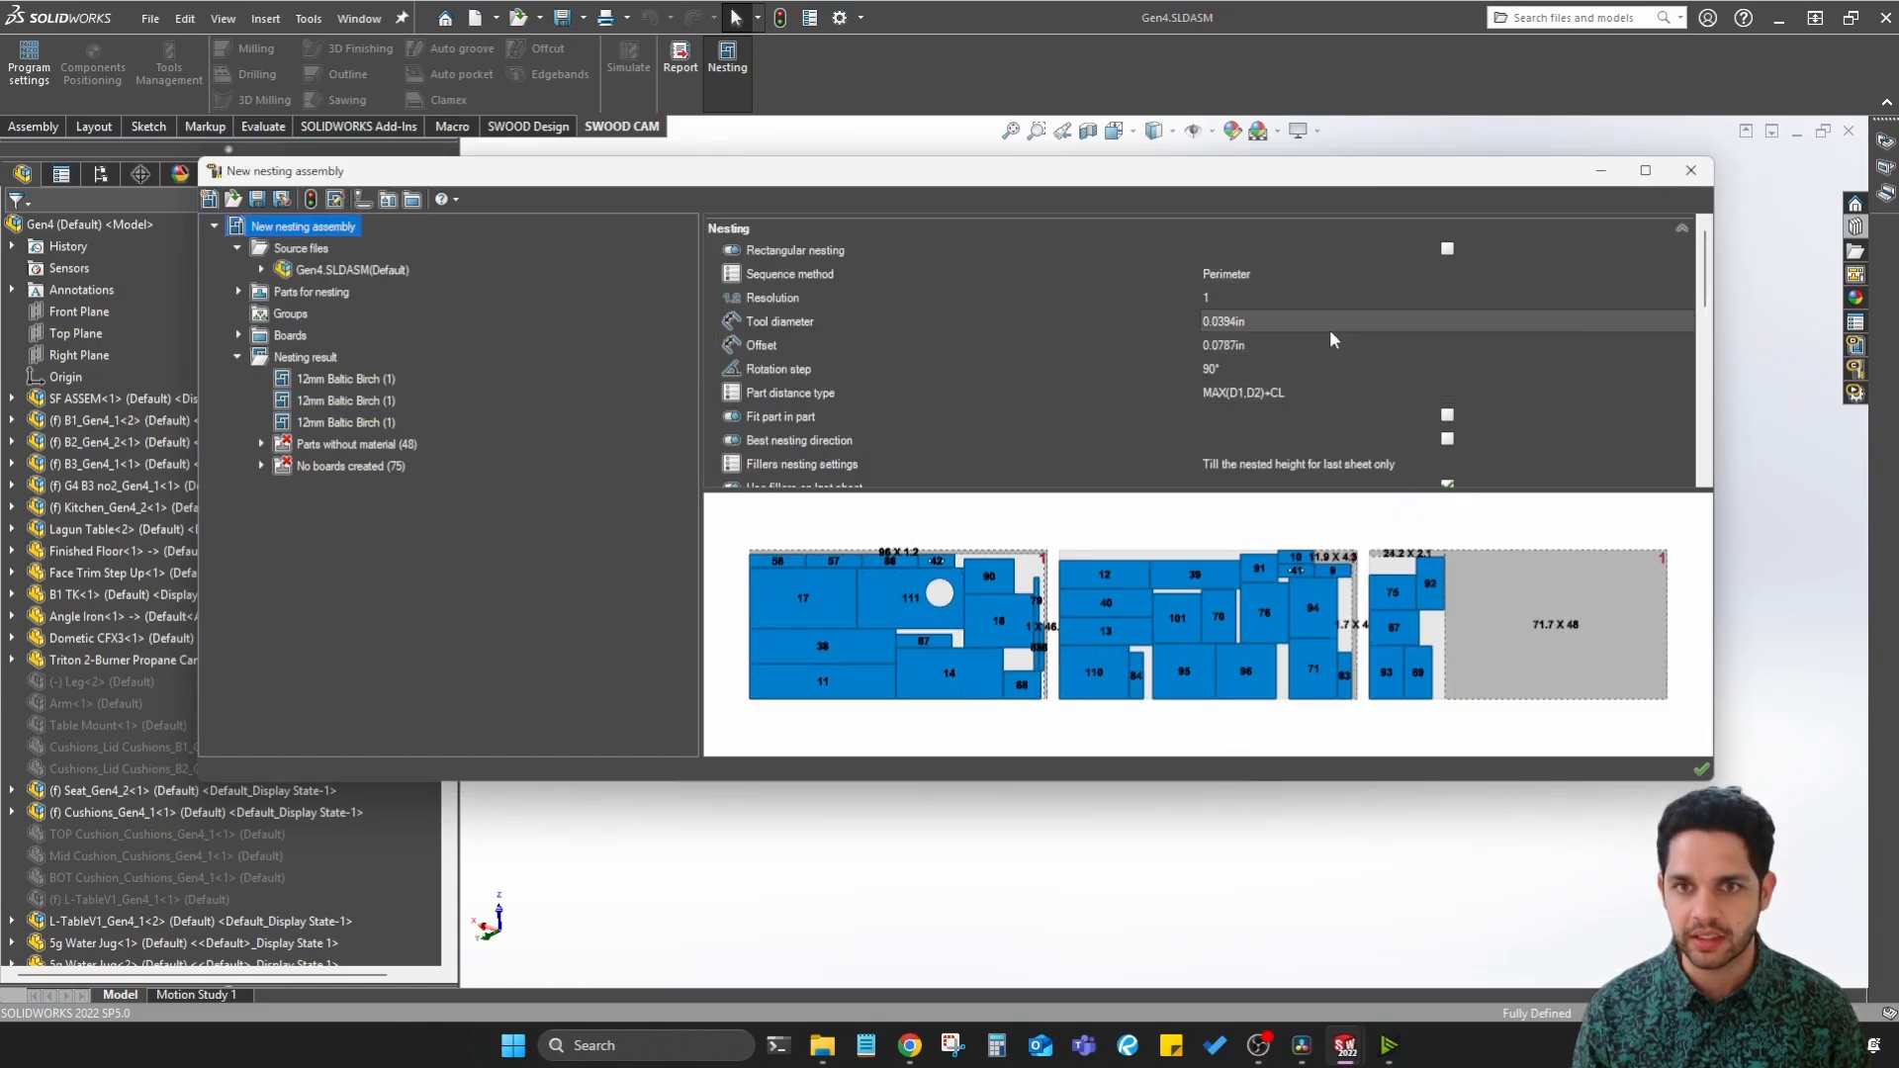
{"action": "left_click", "coordinate": [1277, 319]}
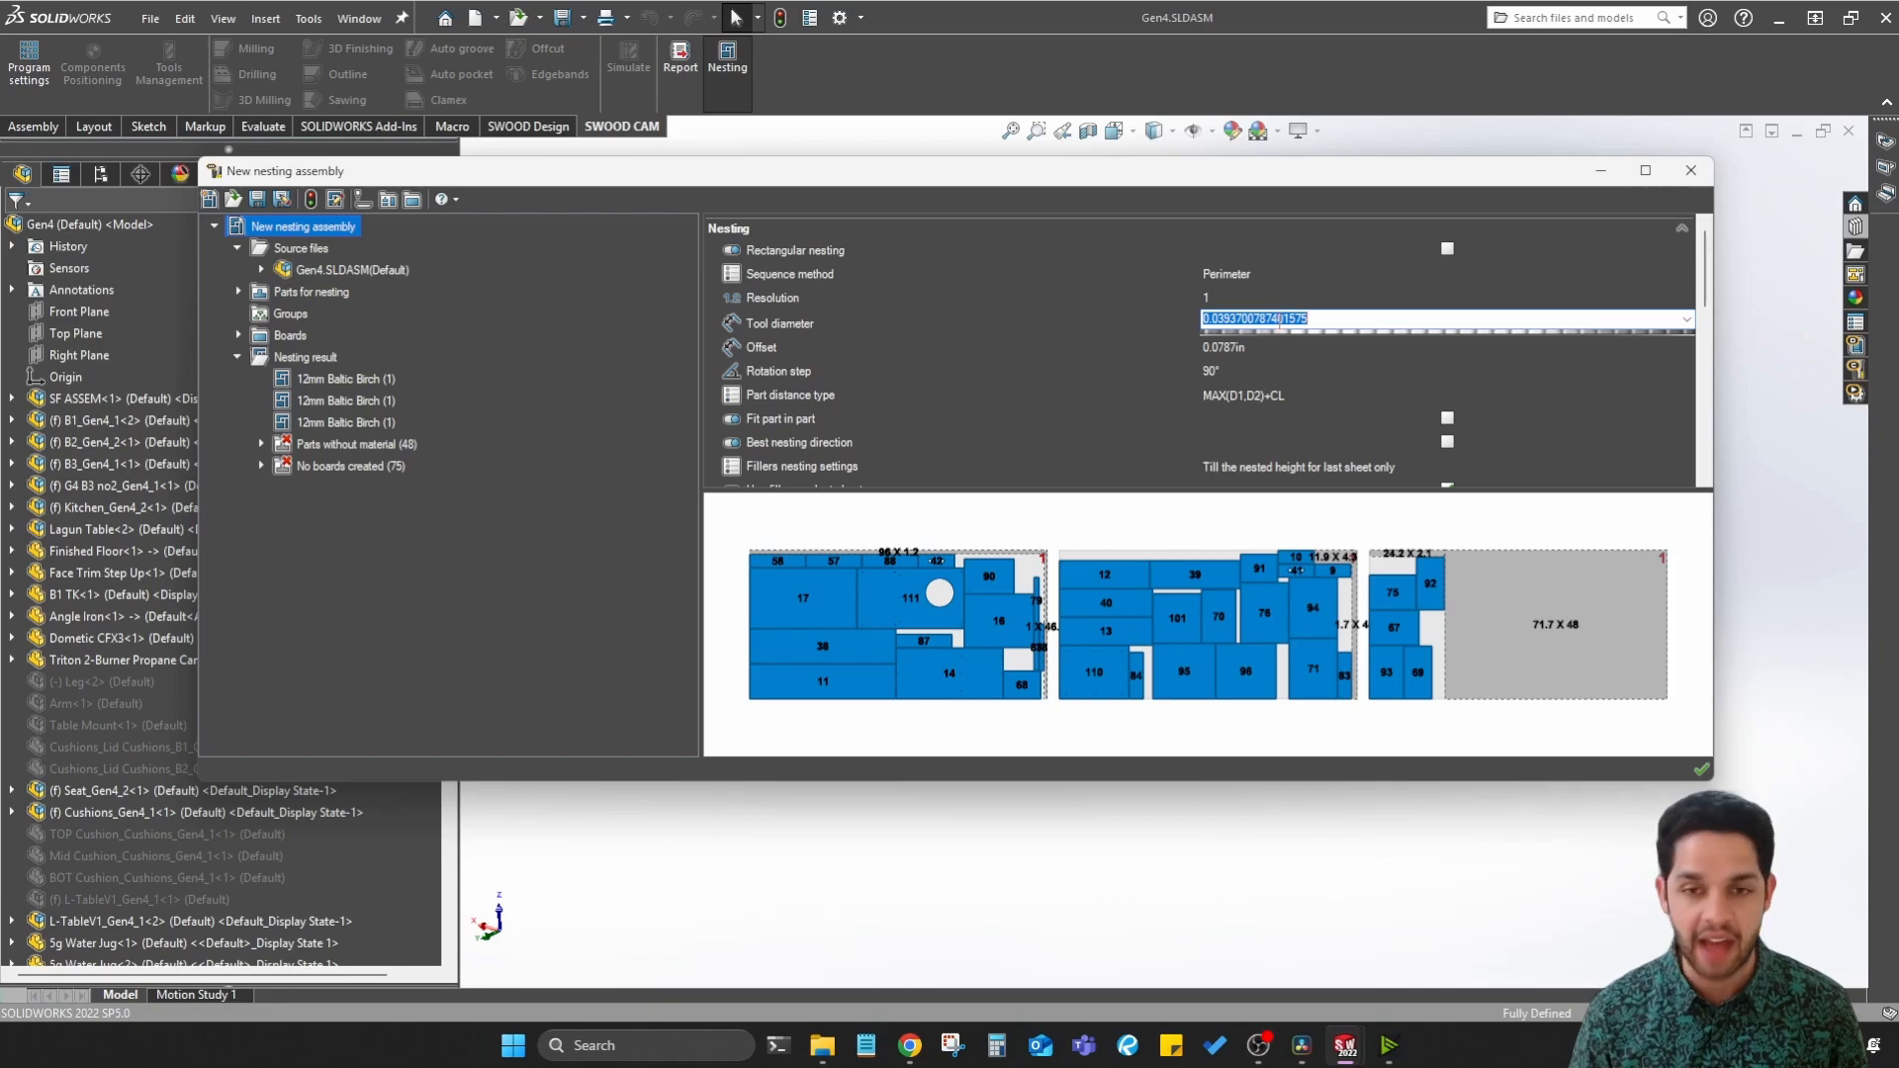
{"action": "key", "text": "BackSpace"}
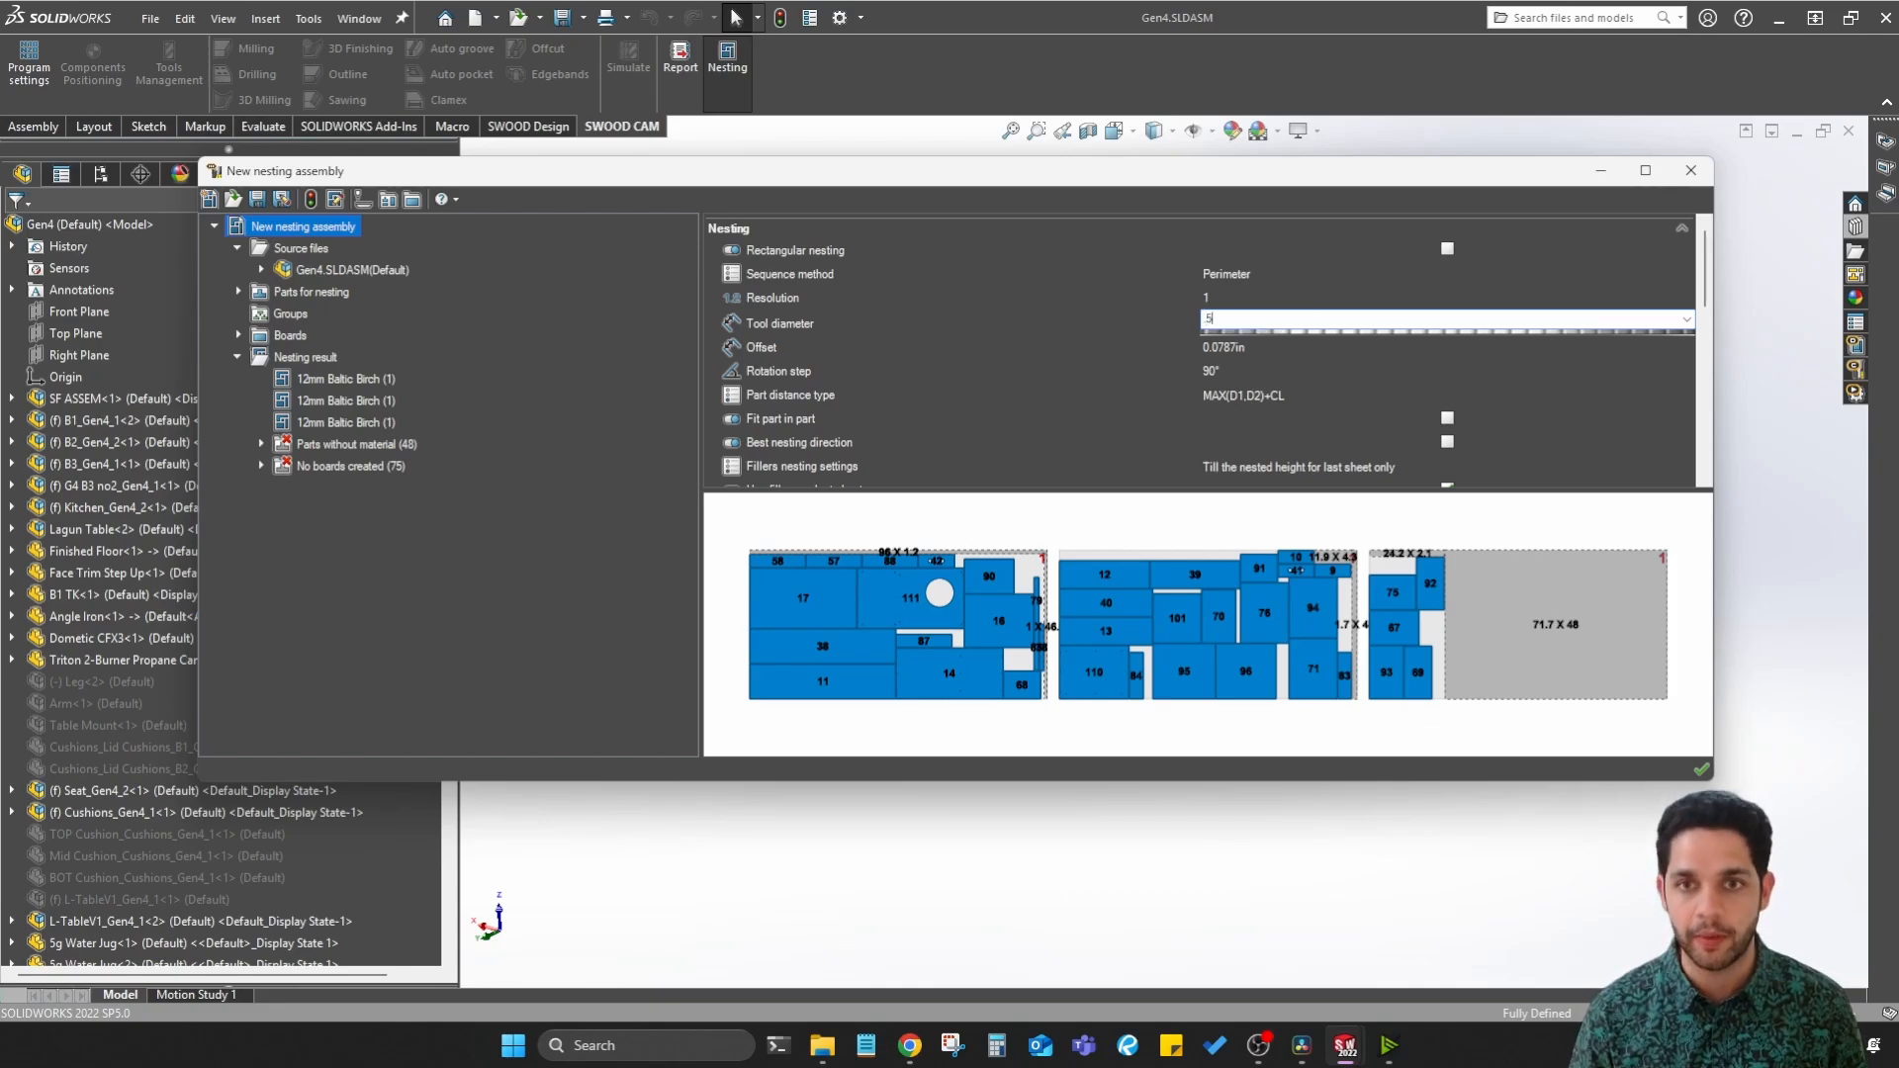
{"action": "type", "text": ".5"}
{"action": "left_click", "coordinate": [1249, 342]}
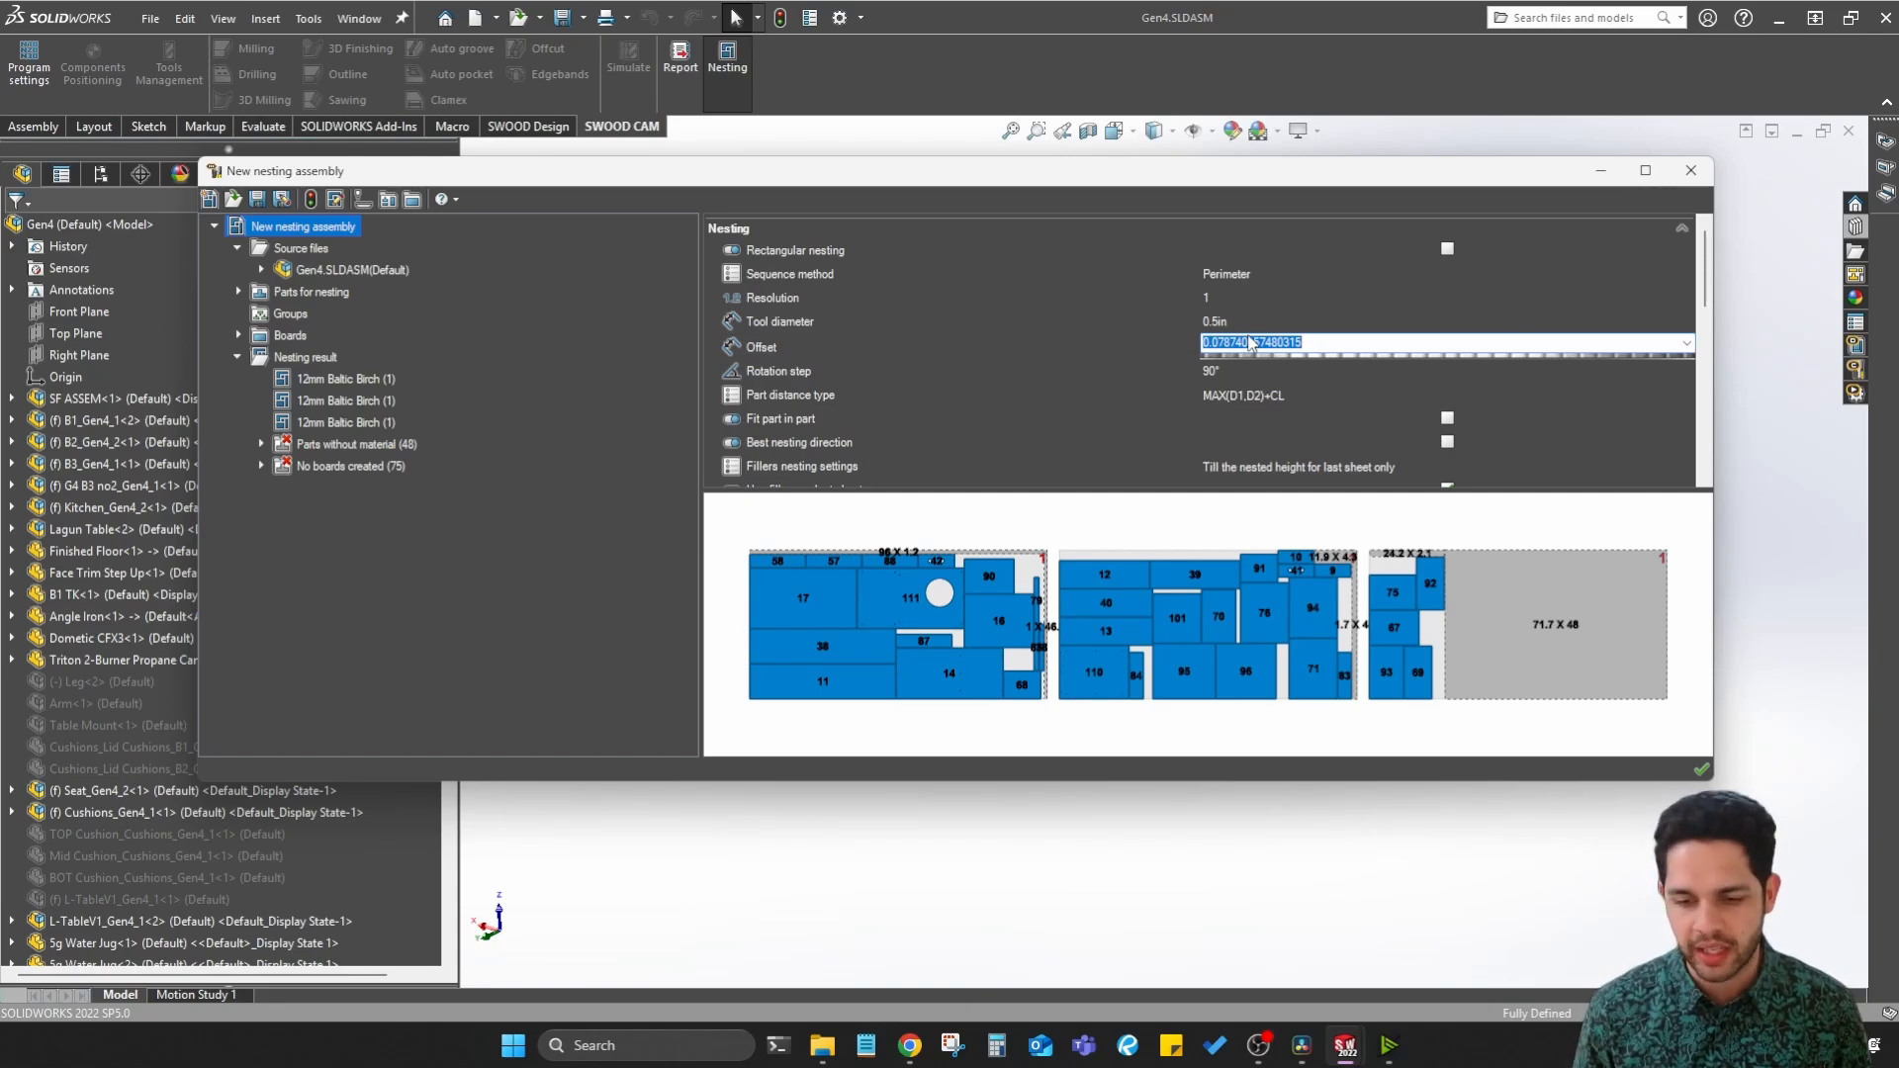
{"action": "key", "text": "BackSpace"}
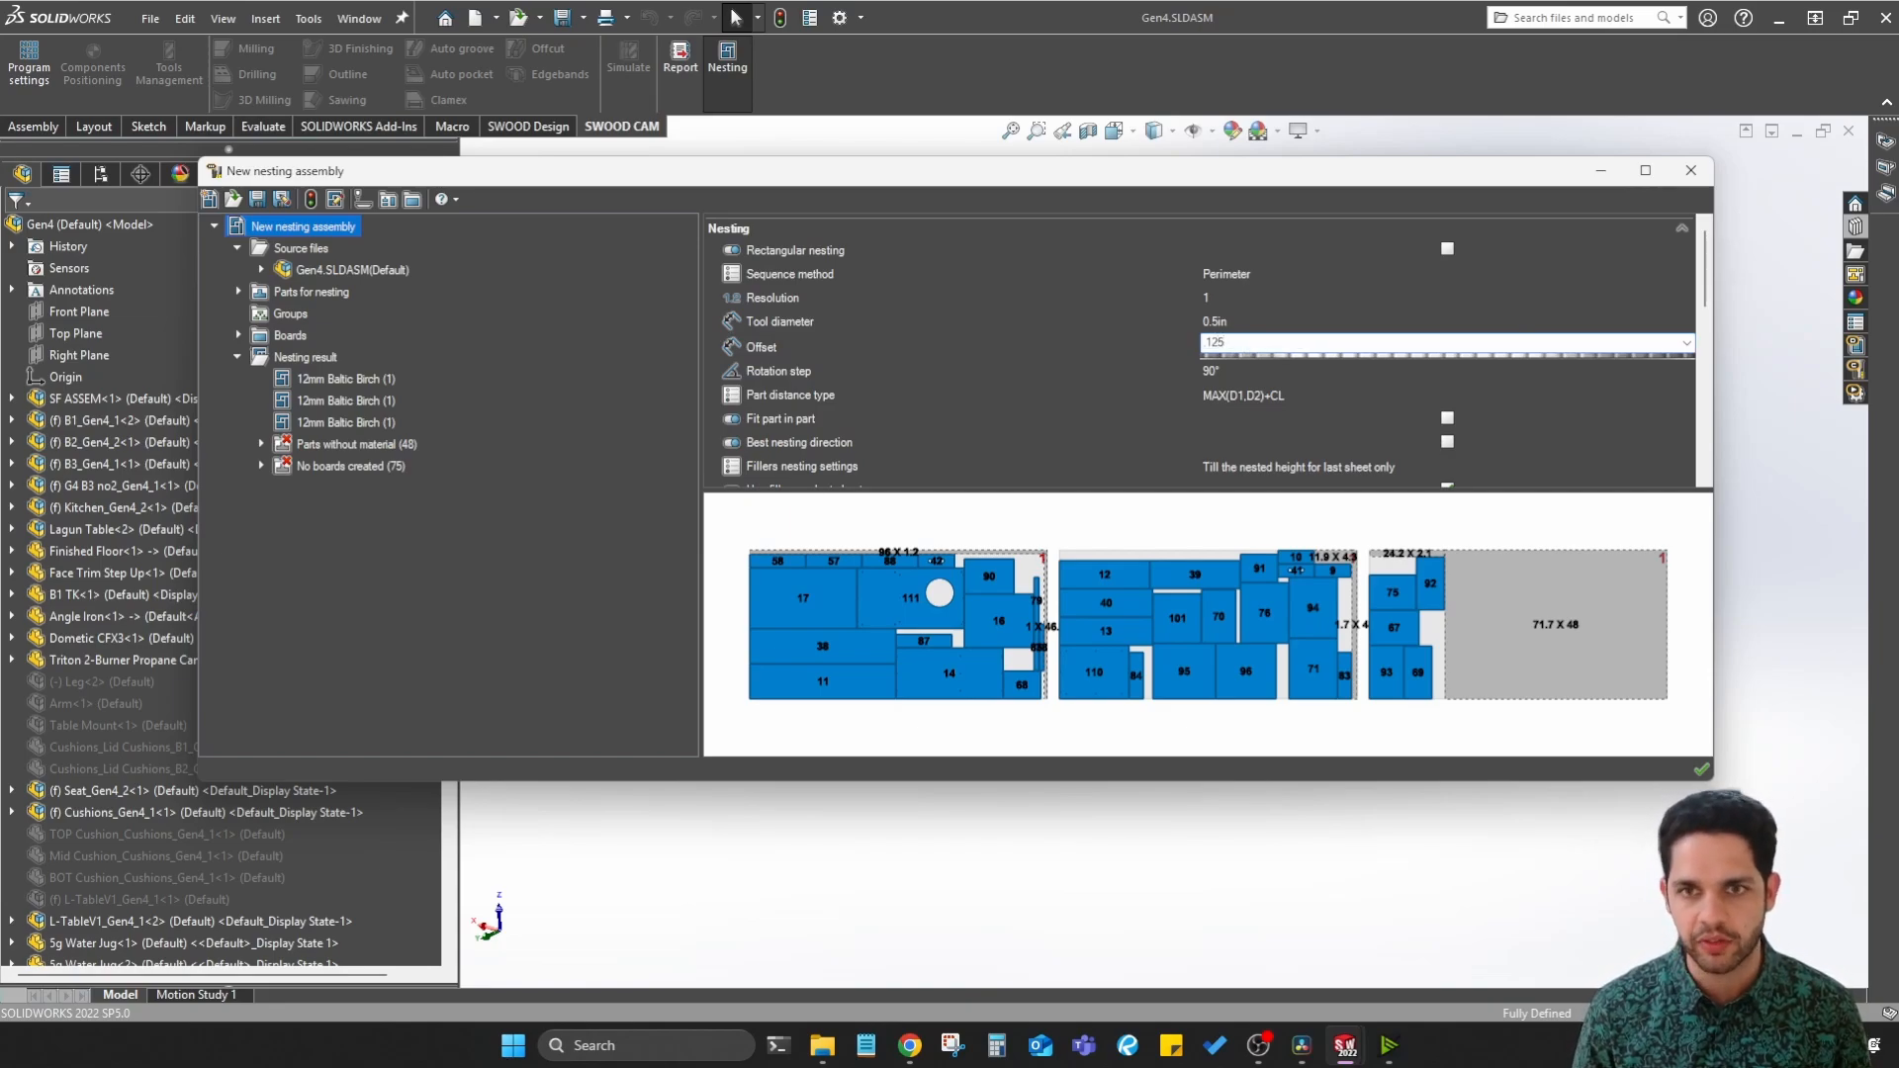
{"action": "key", "text": "Return"}
Step: Review the remaining nesting project settings and rebuild the nesting result
{"action": "scroll", "coordinate": [1381, 356], "scroll_direction": "down", "scroll_amount": 8}
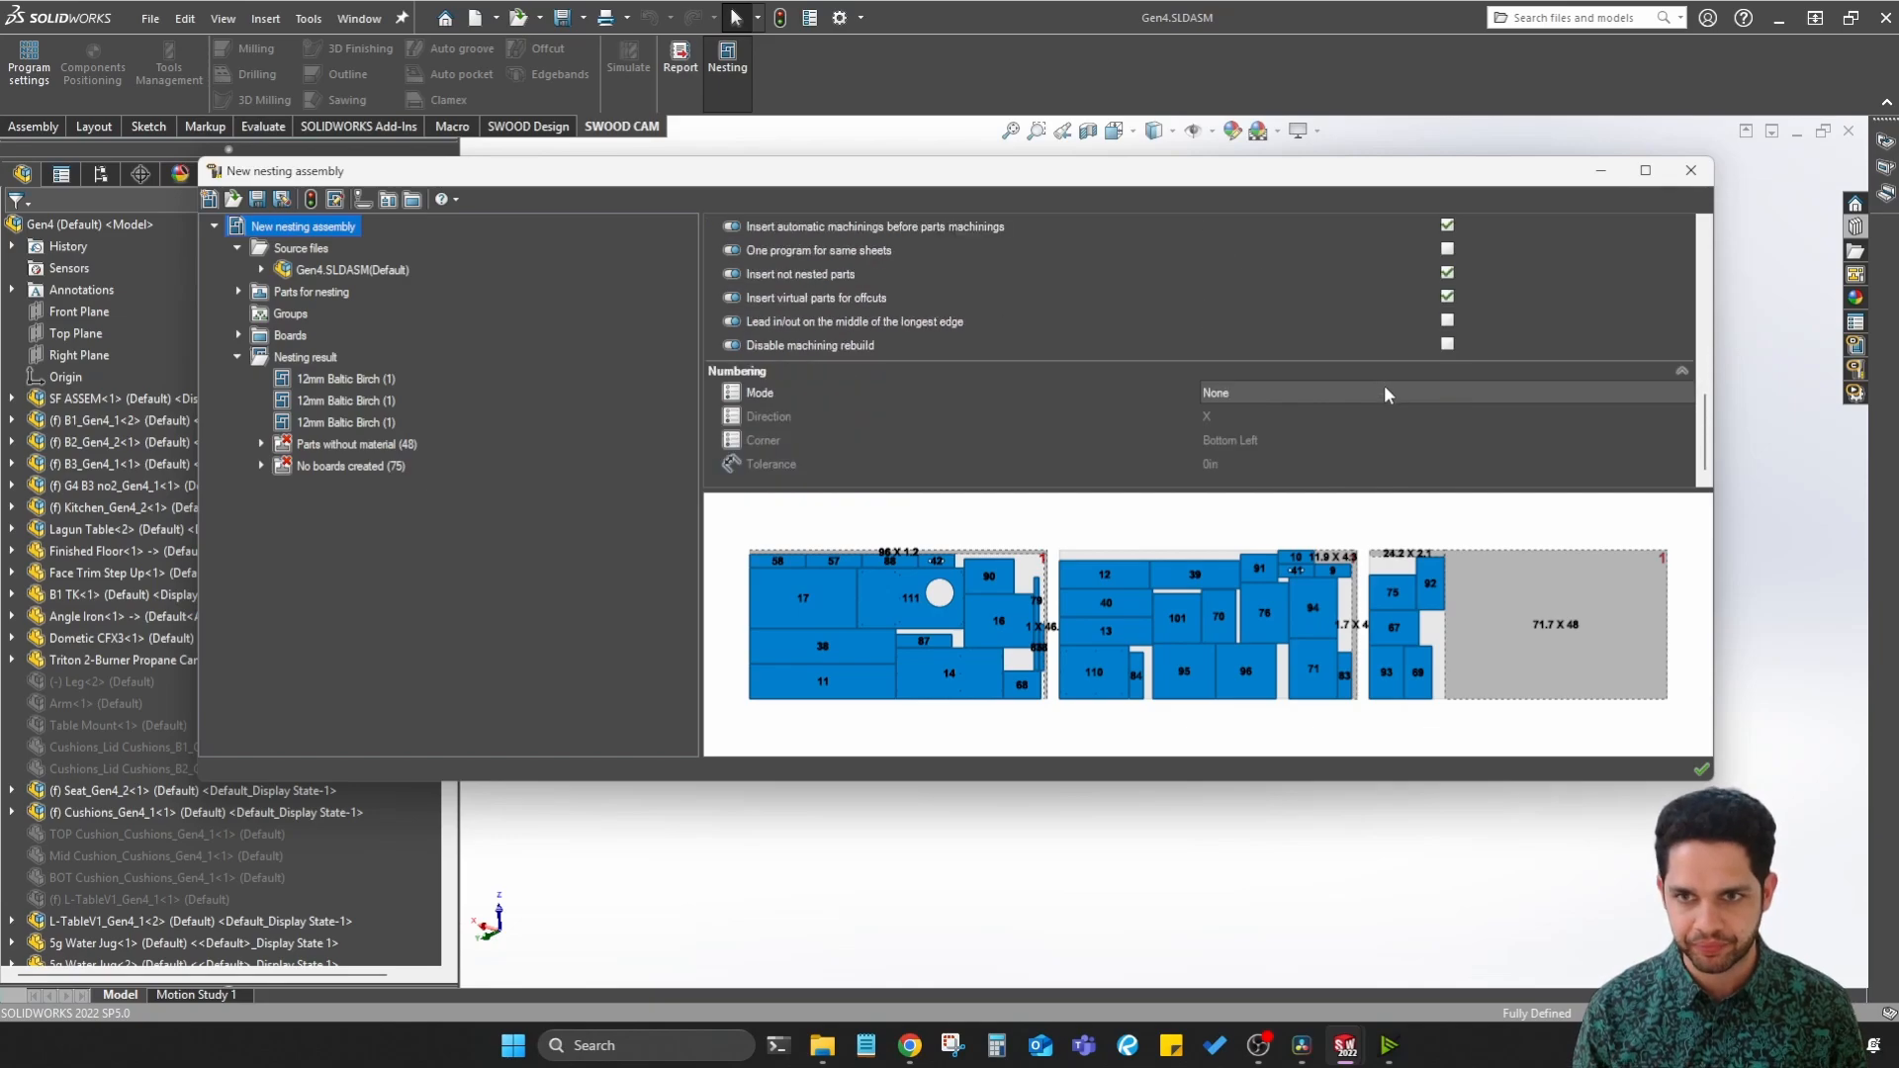
{"action": "scroll", "coordinate": [1385, 393], "scroll_direction": "up", "scroll_amount": 8}
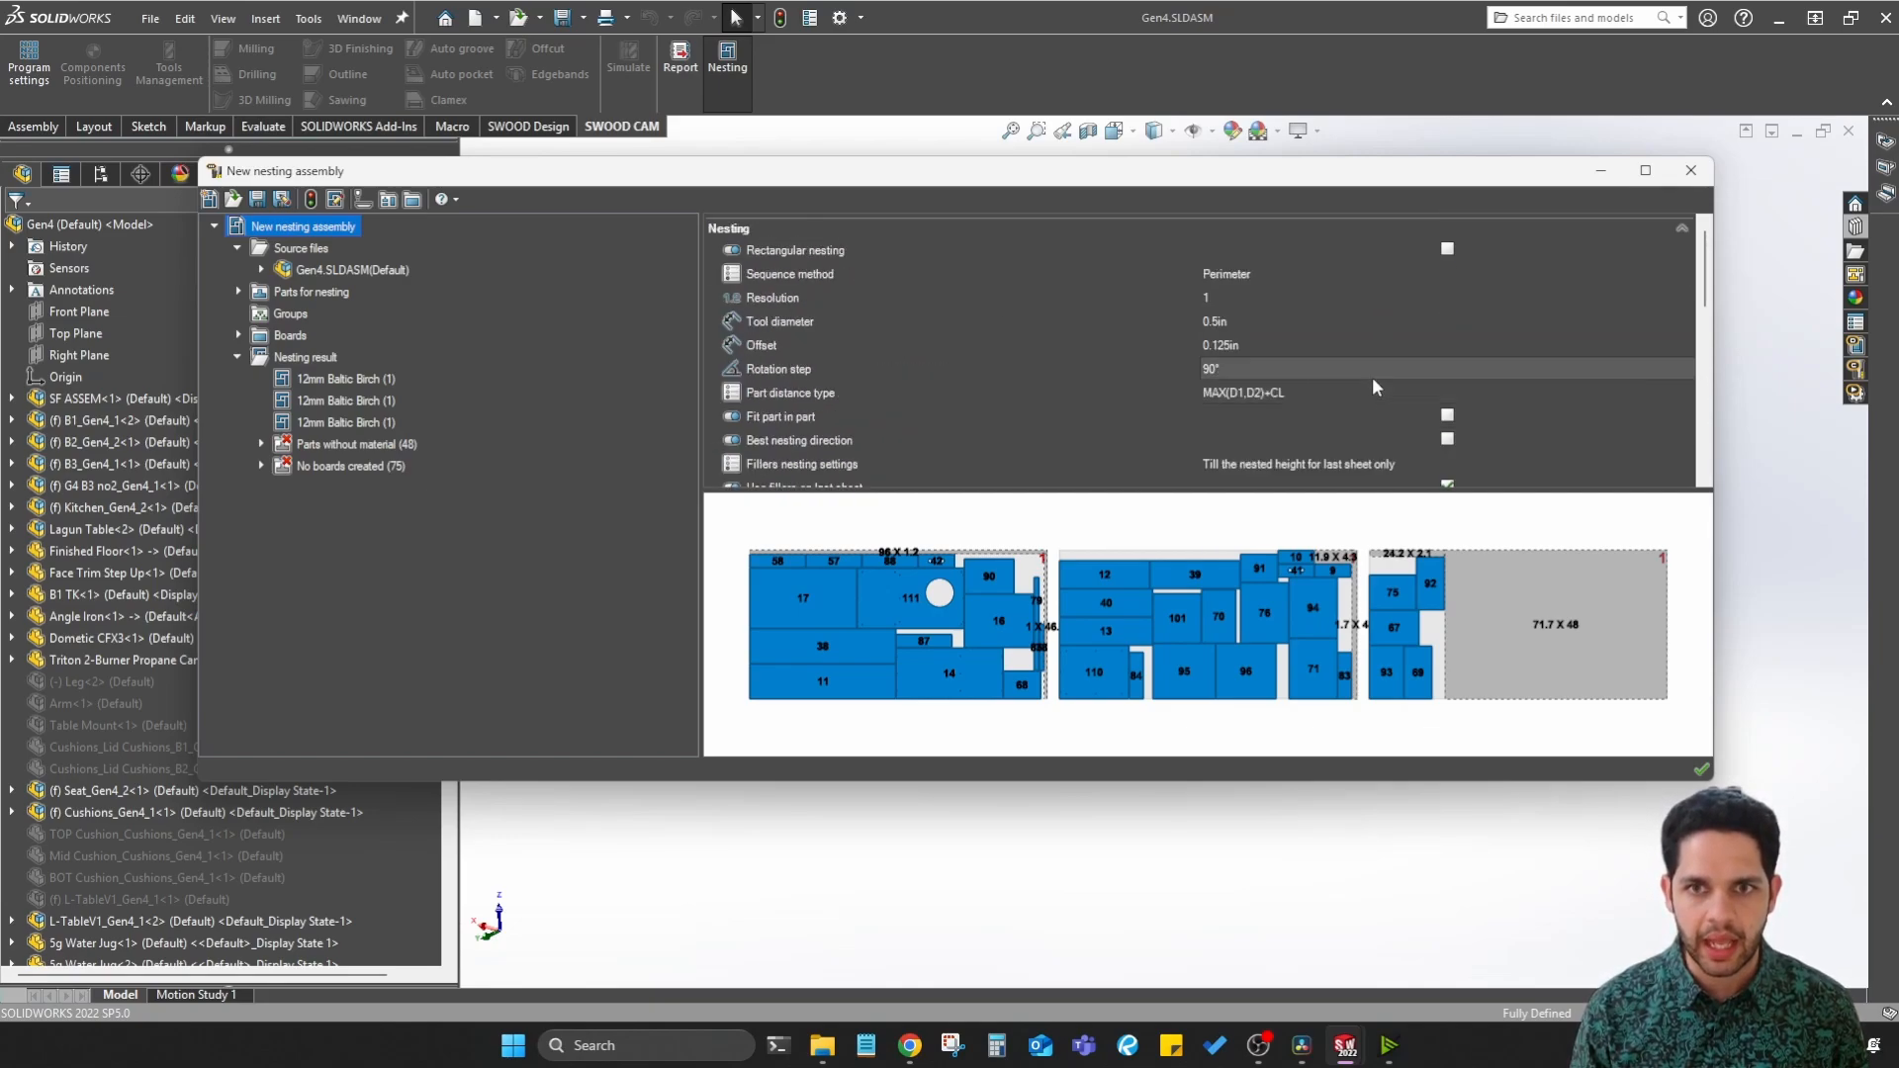
{"action": "scroll", "coordinate": [1385, 386], "scroll_direction": "down", "scroll_amount": 5}
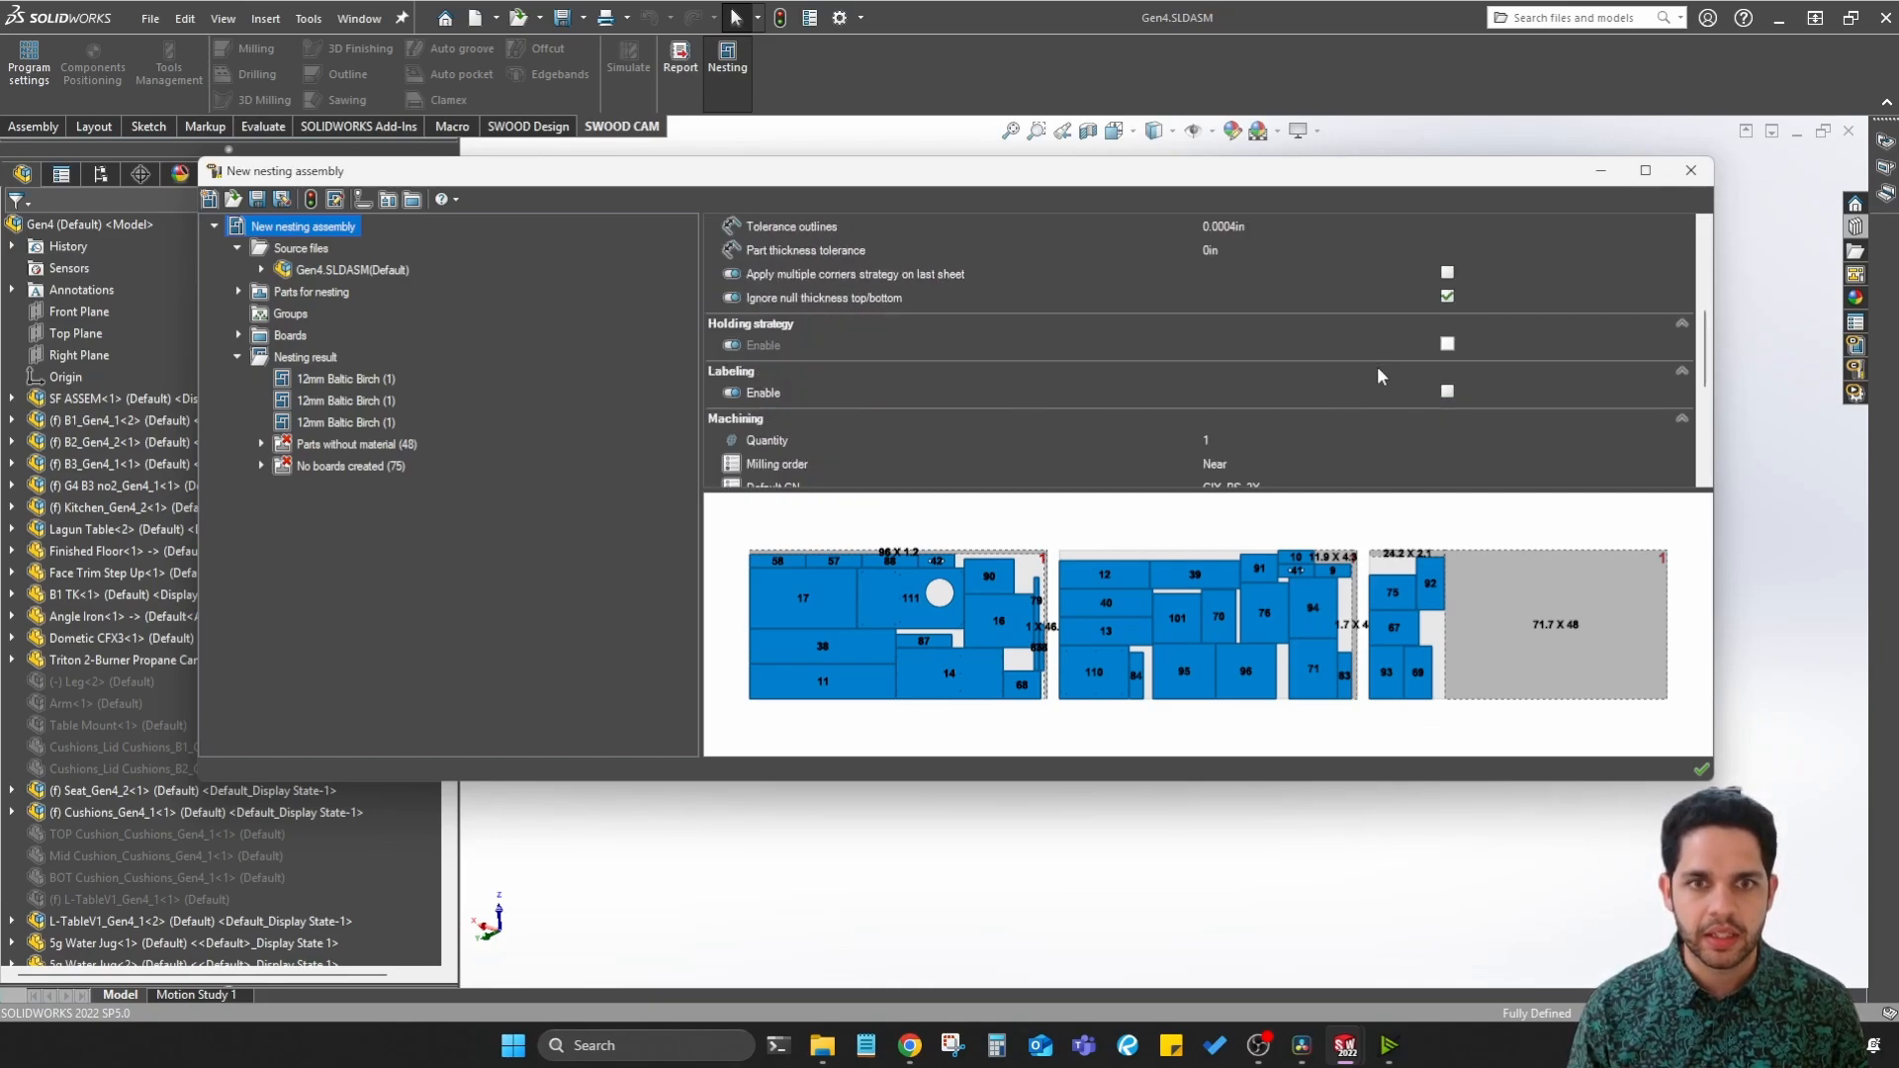
{"action": "scroll", "coordinate": [1378, 366], "scroll_direction": "up", "scroll_amount": 5}
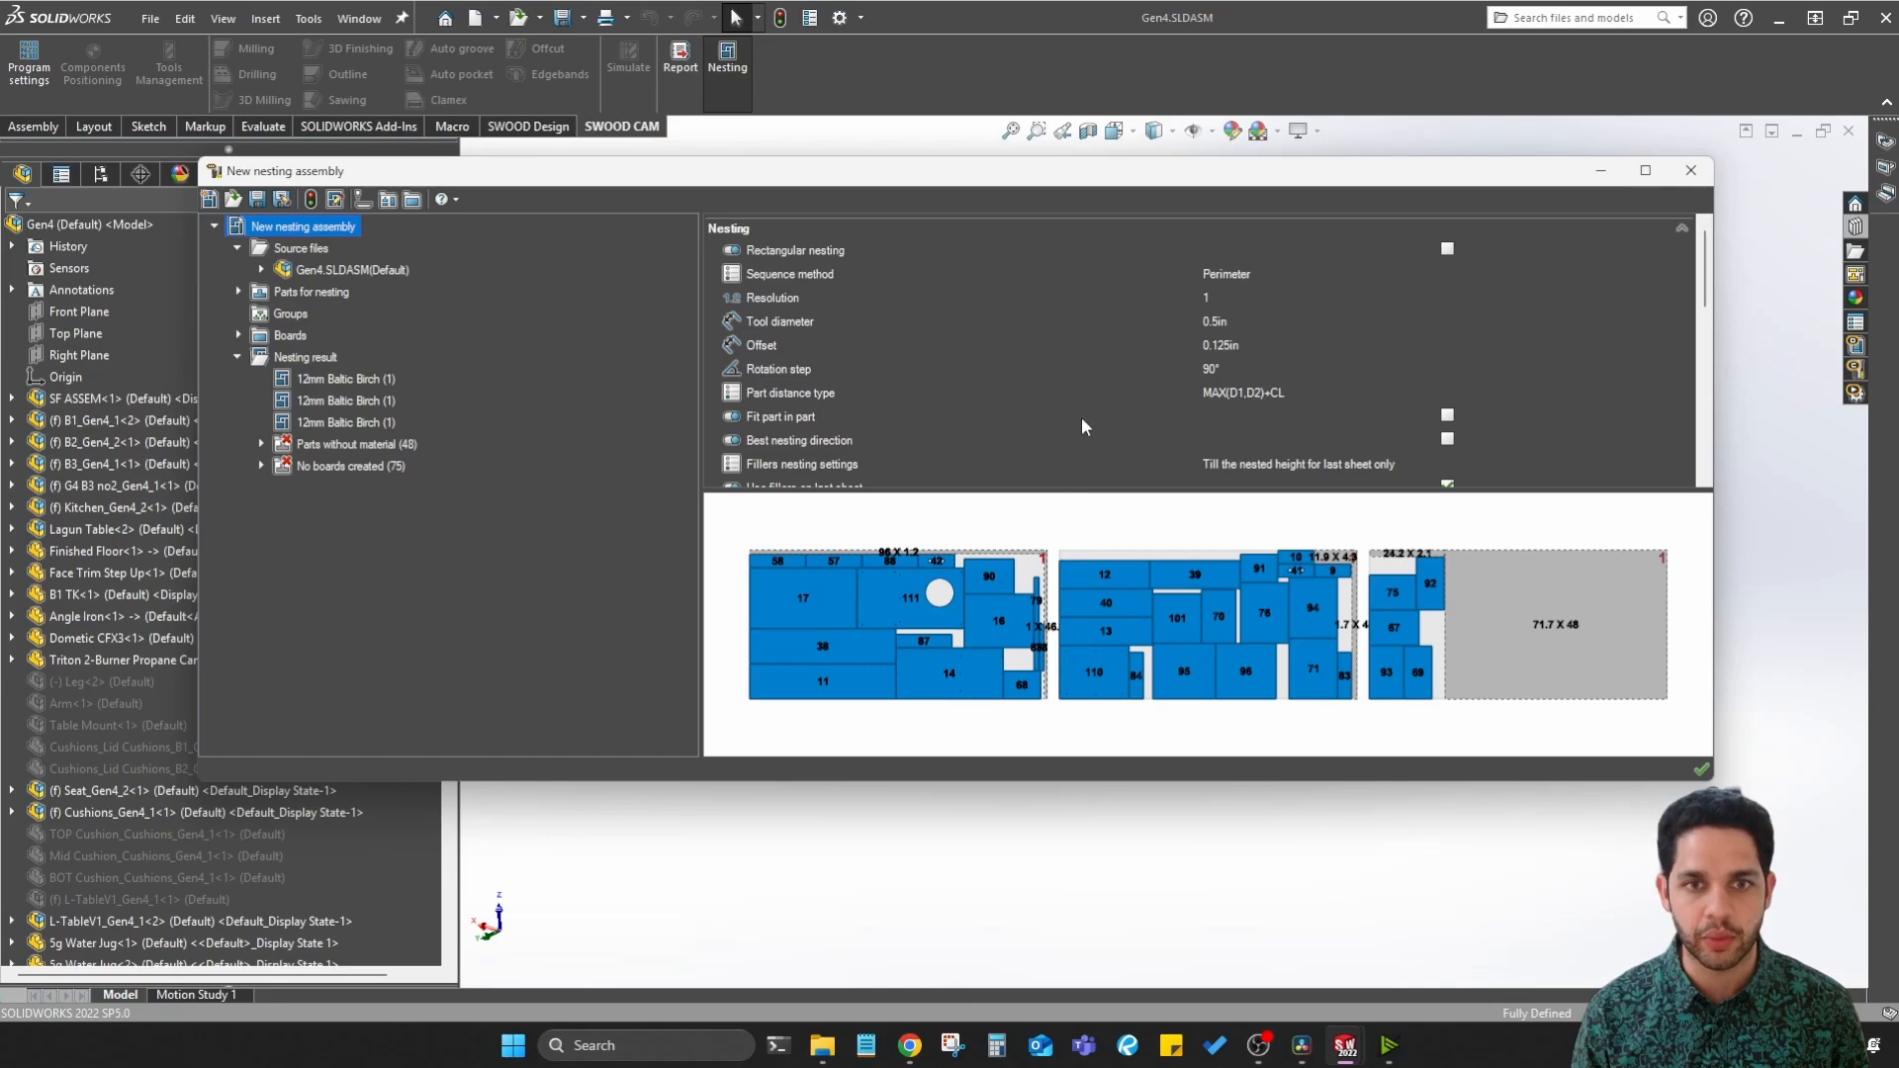
{"action": "scroll", "coordinate": [1246, 418], "scroll_direction": "down", "scroll_amount": 3}
{"action": "scroll", "coordinate": [1246, 417], "scroll_direction": "up", "scroll_amount": 3}
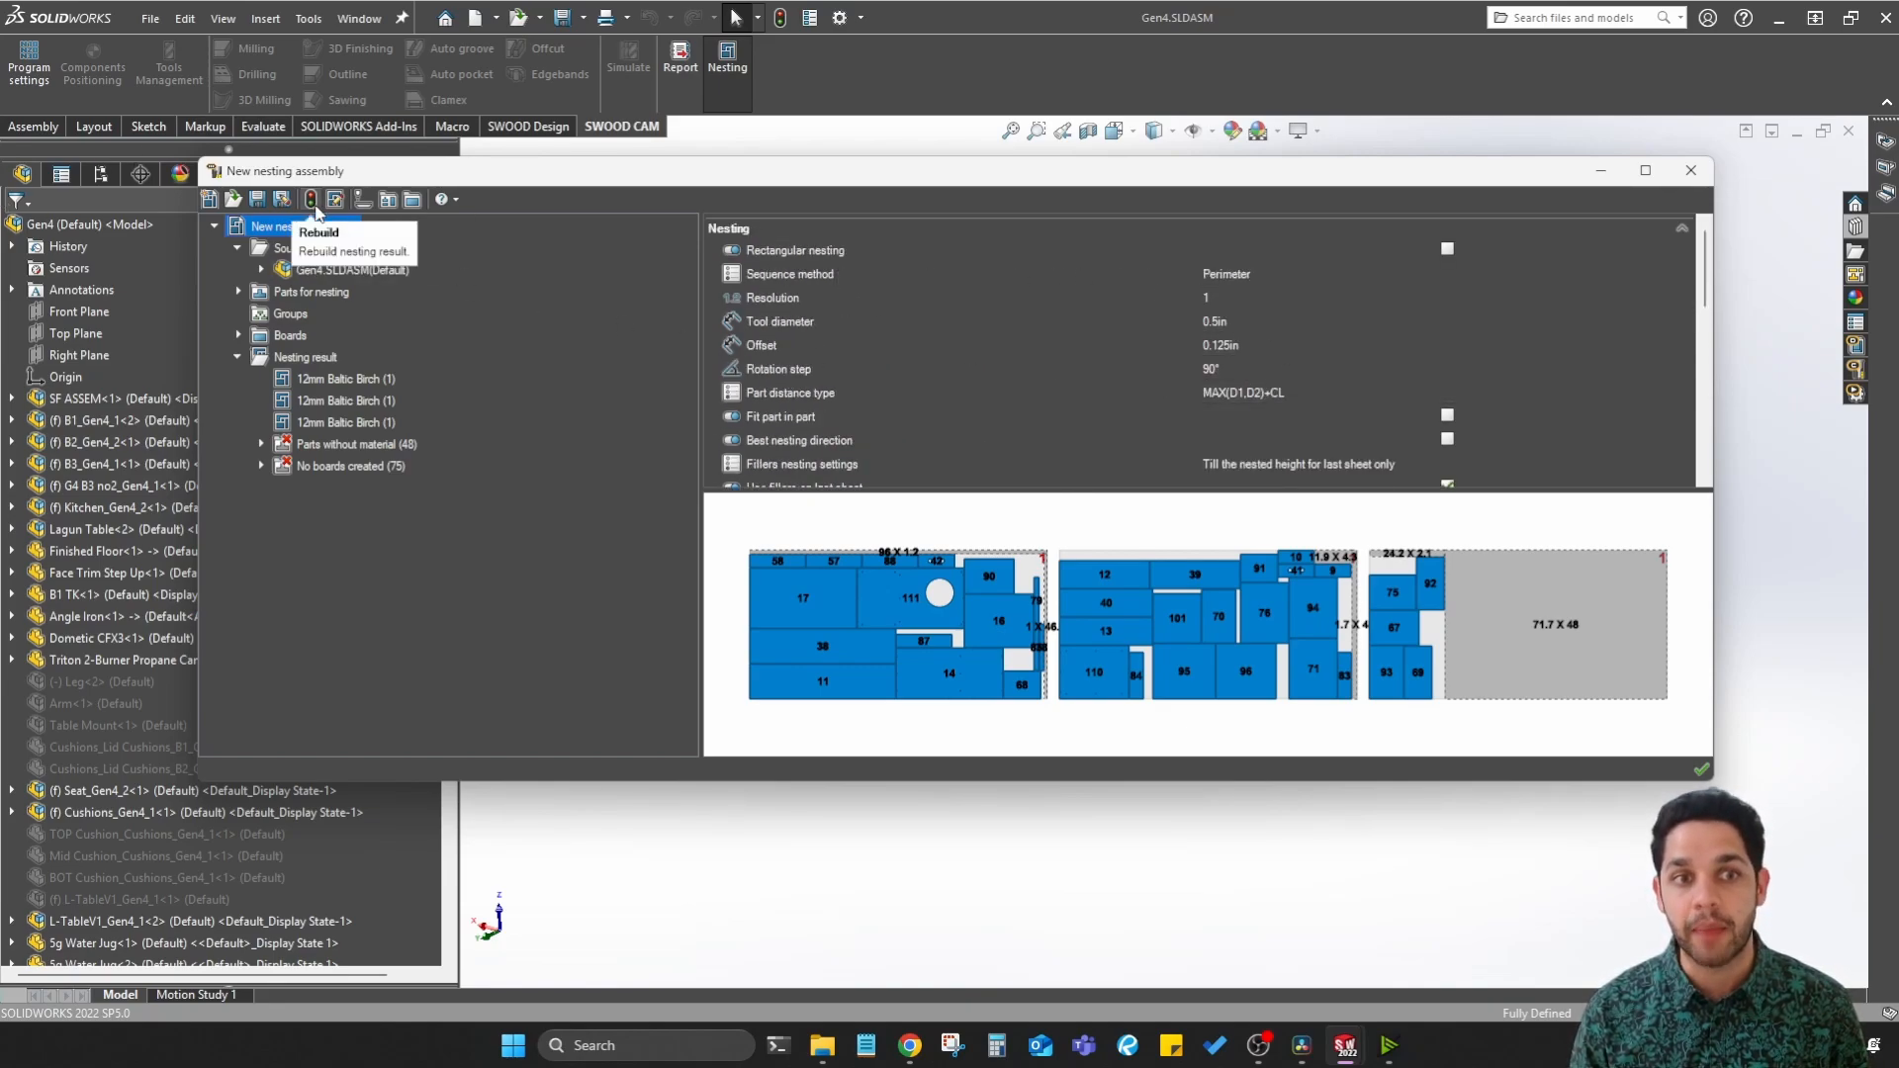
{"action": "left_click", "coordinate": [314, 206]}
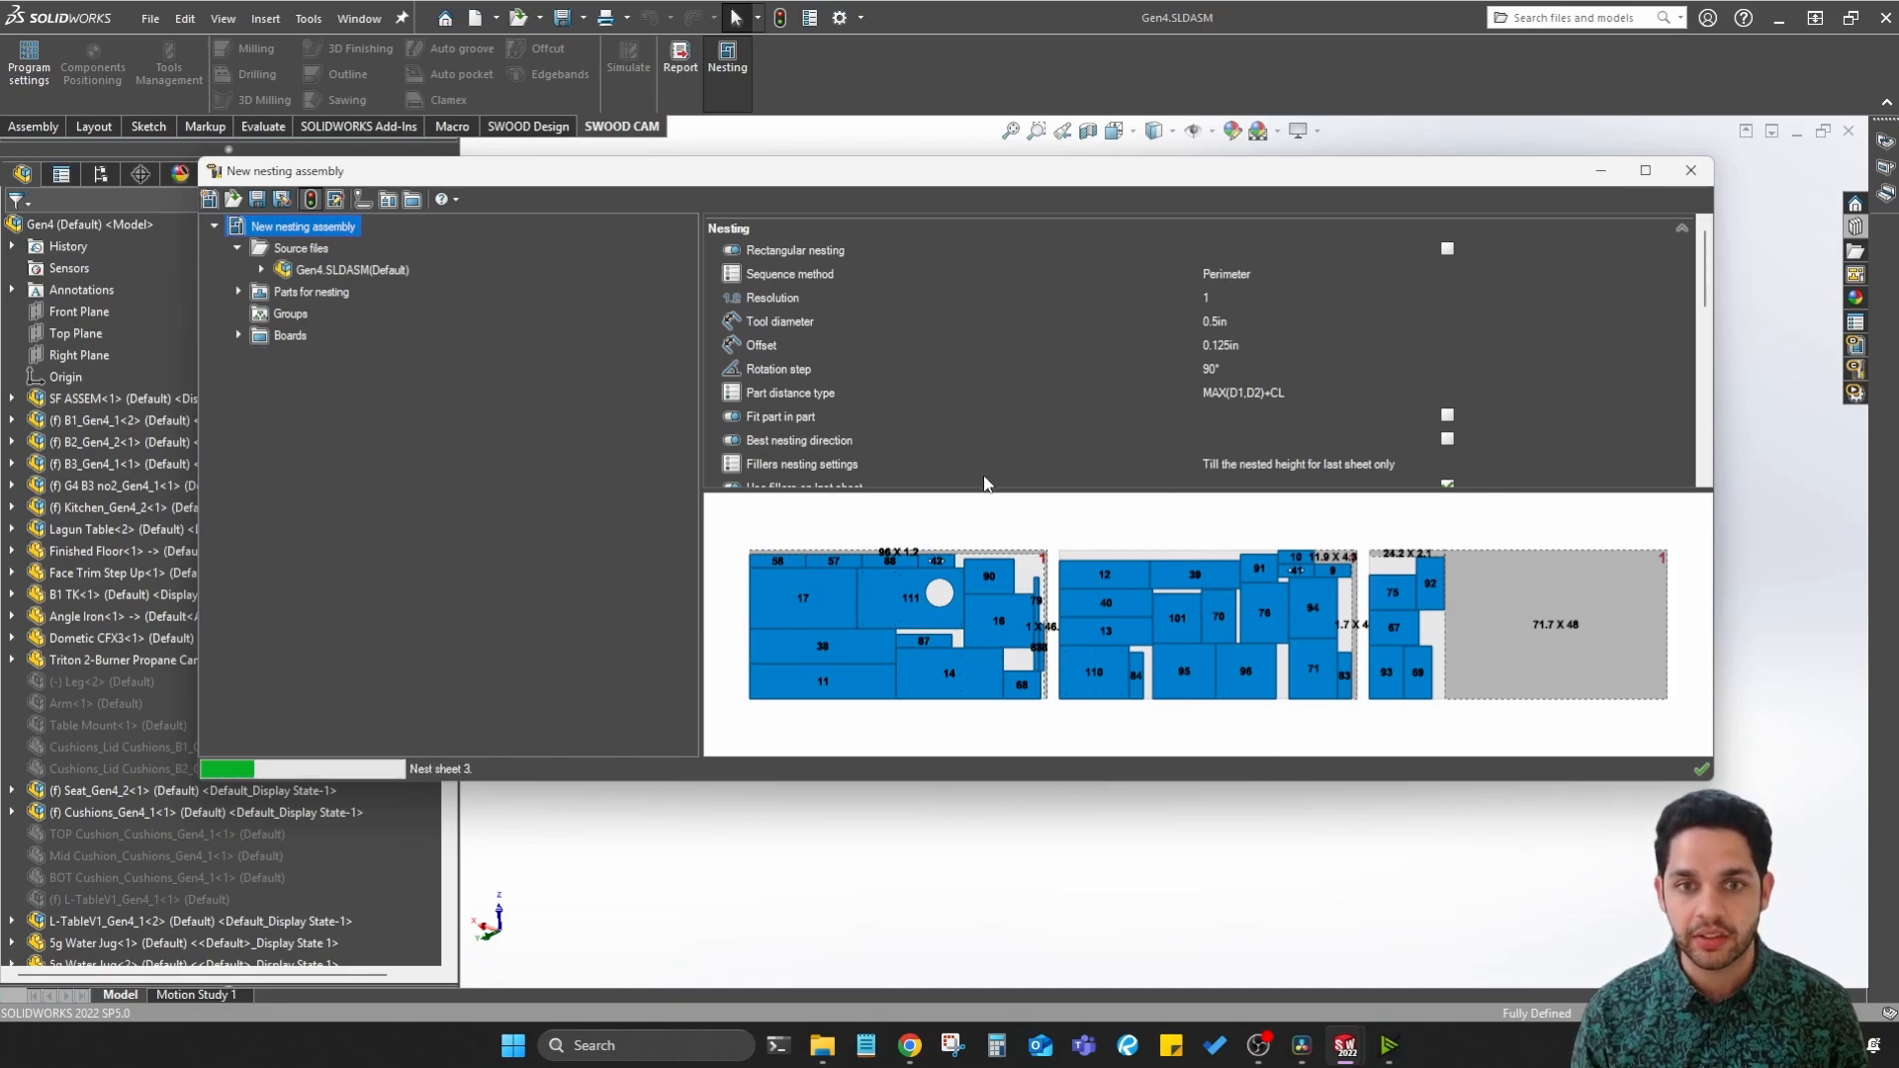
Step: Inspect the part spacing on all three rebuilt 12mm Baltic Birch sheets
{"action": "scroll", "coordinate": [978, 596], "scroll_direction": "up", "scroll_amount": 5}
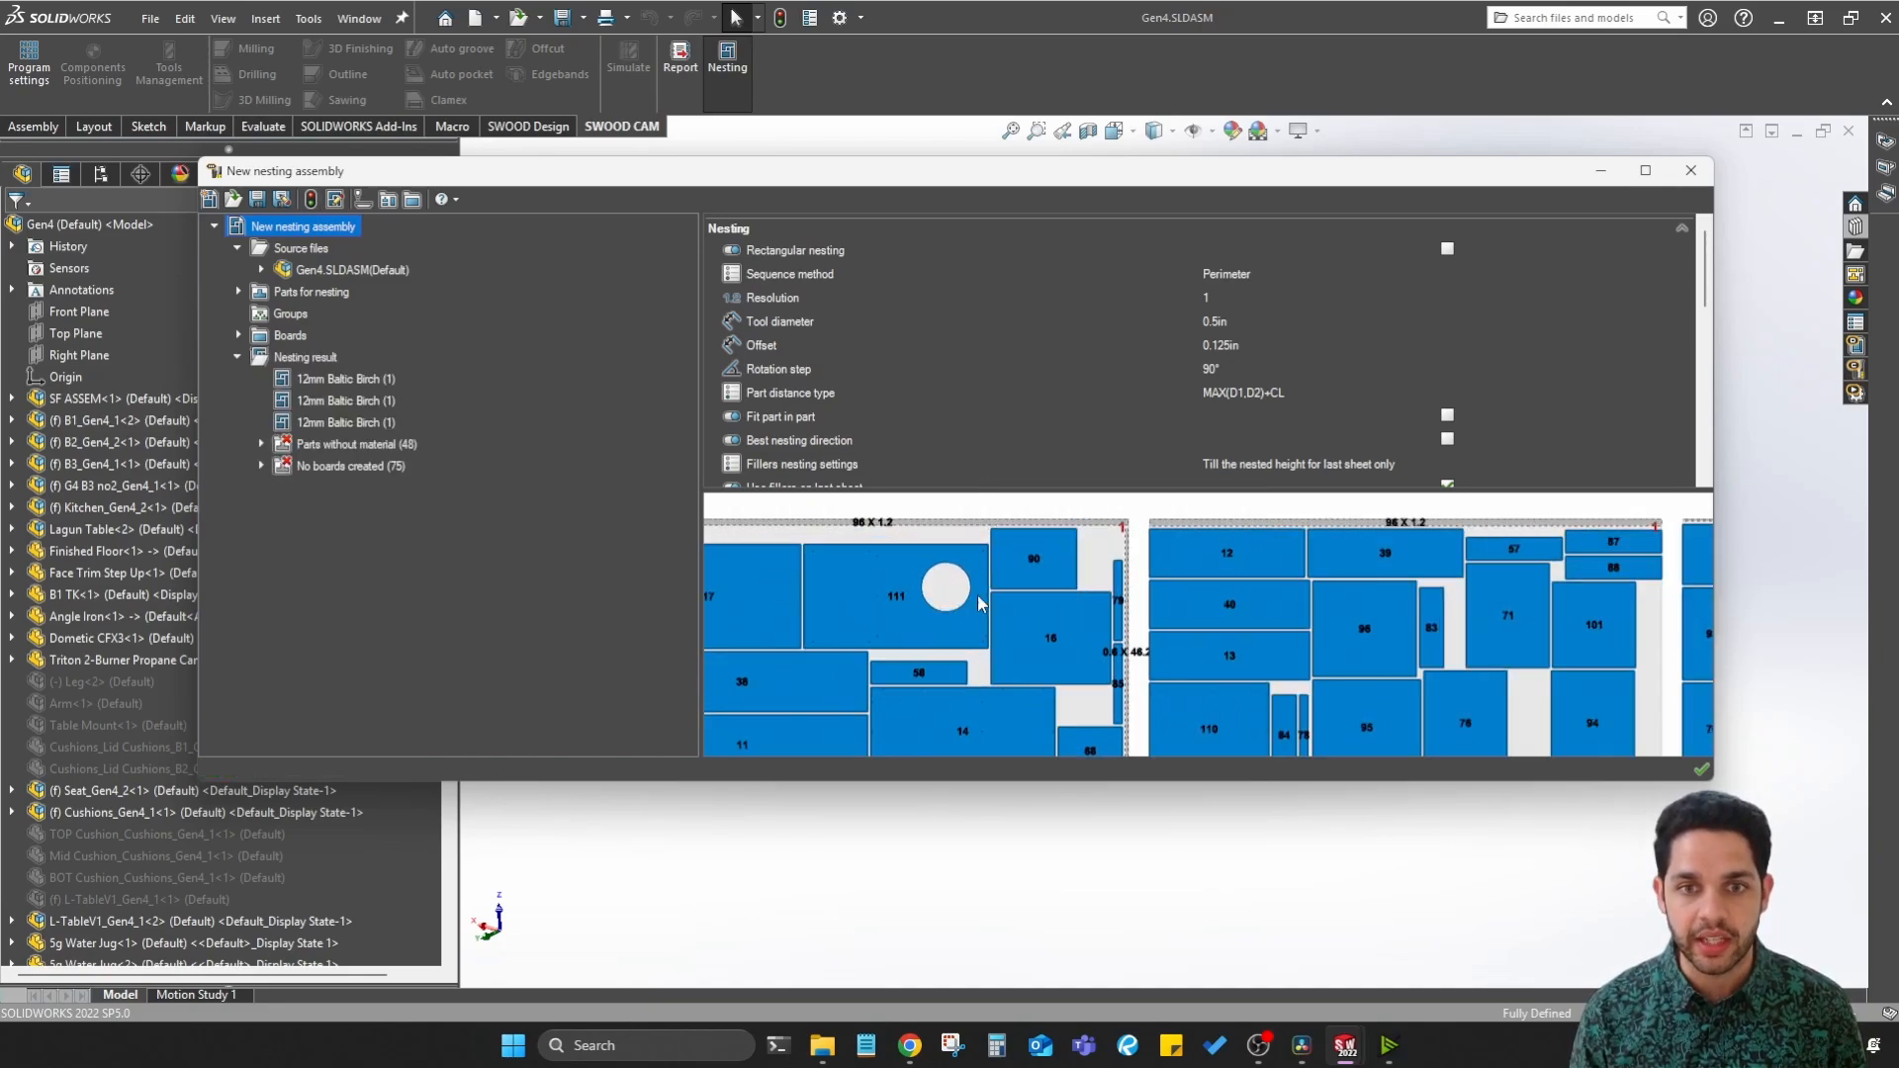
{"action": "scroll", "coordinate": [1071, 619], "scroll_direction": "down", "scroll_amount": 4}
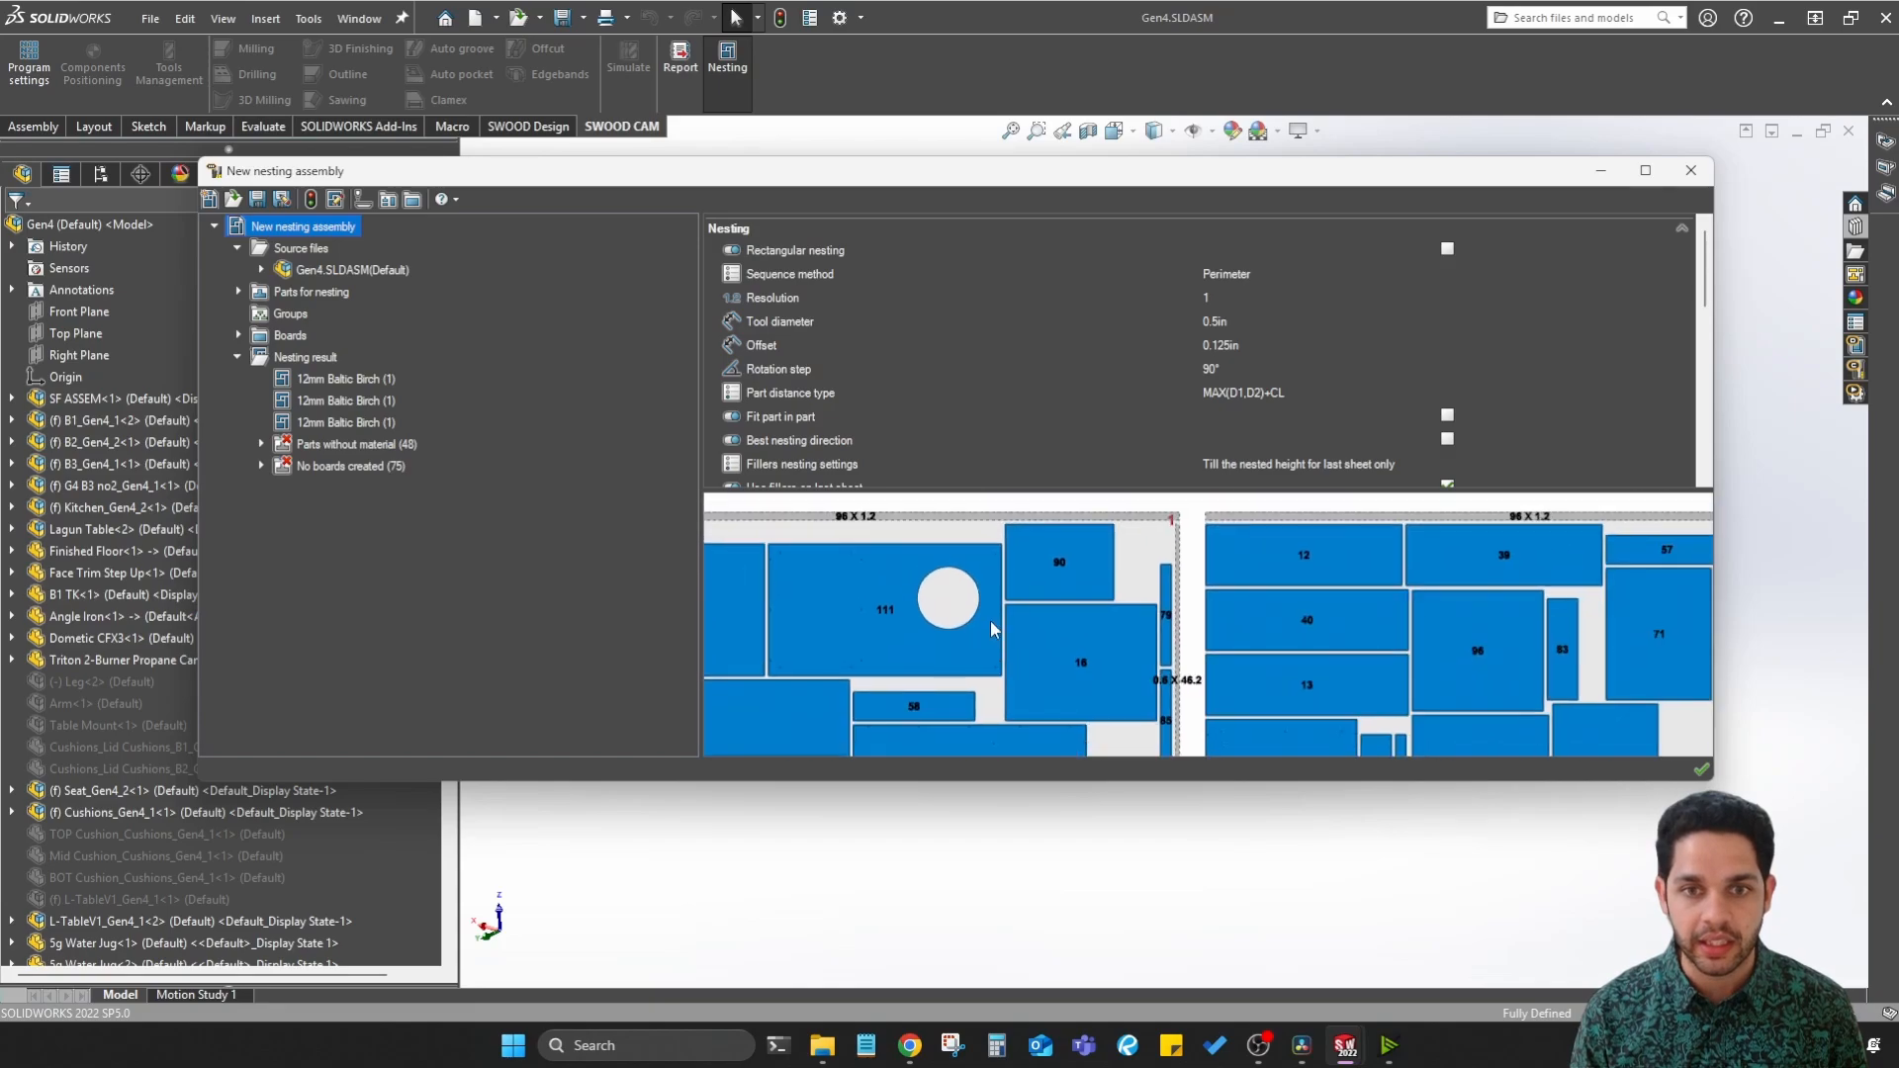
{"action": "scroll", "coordinate": [1203, 555], "scroll_direction": "up", "scroll_amount": 3}
{"action": "middle_click_drag", "start_coordinate": [1481, 608], "coordinate": [1136, 712]}
{"action": "middle_click_drag", "start_coordinate": [1385, 645], "coordinate": [1039, 638]}
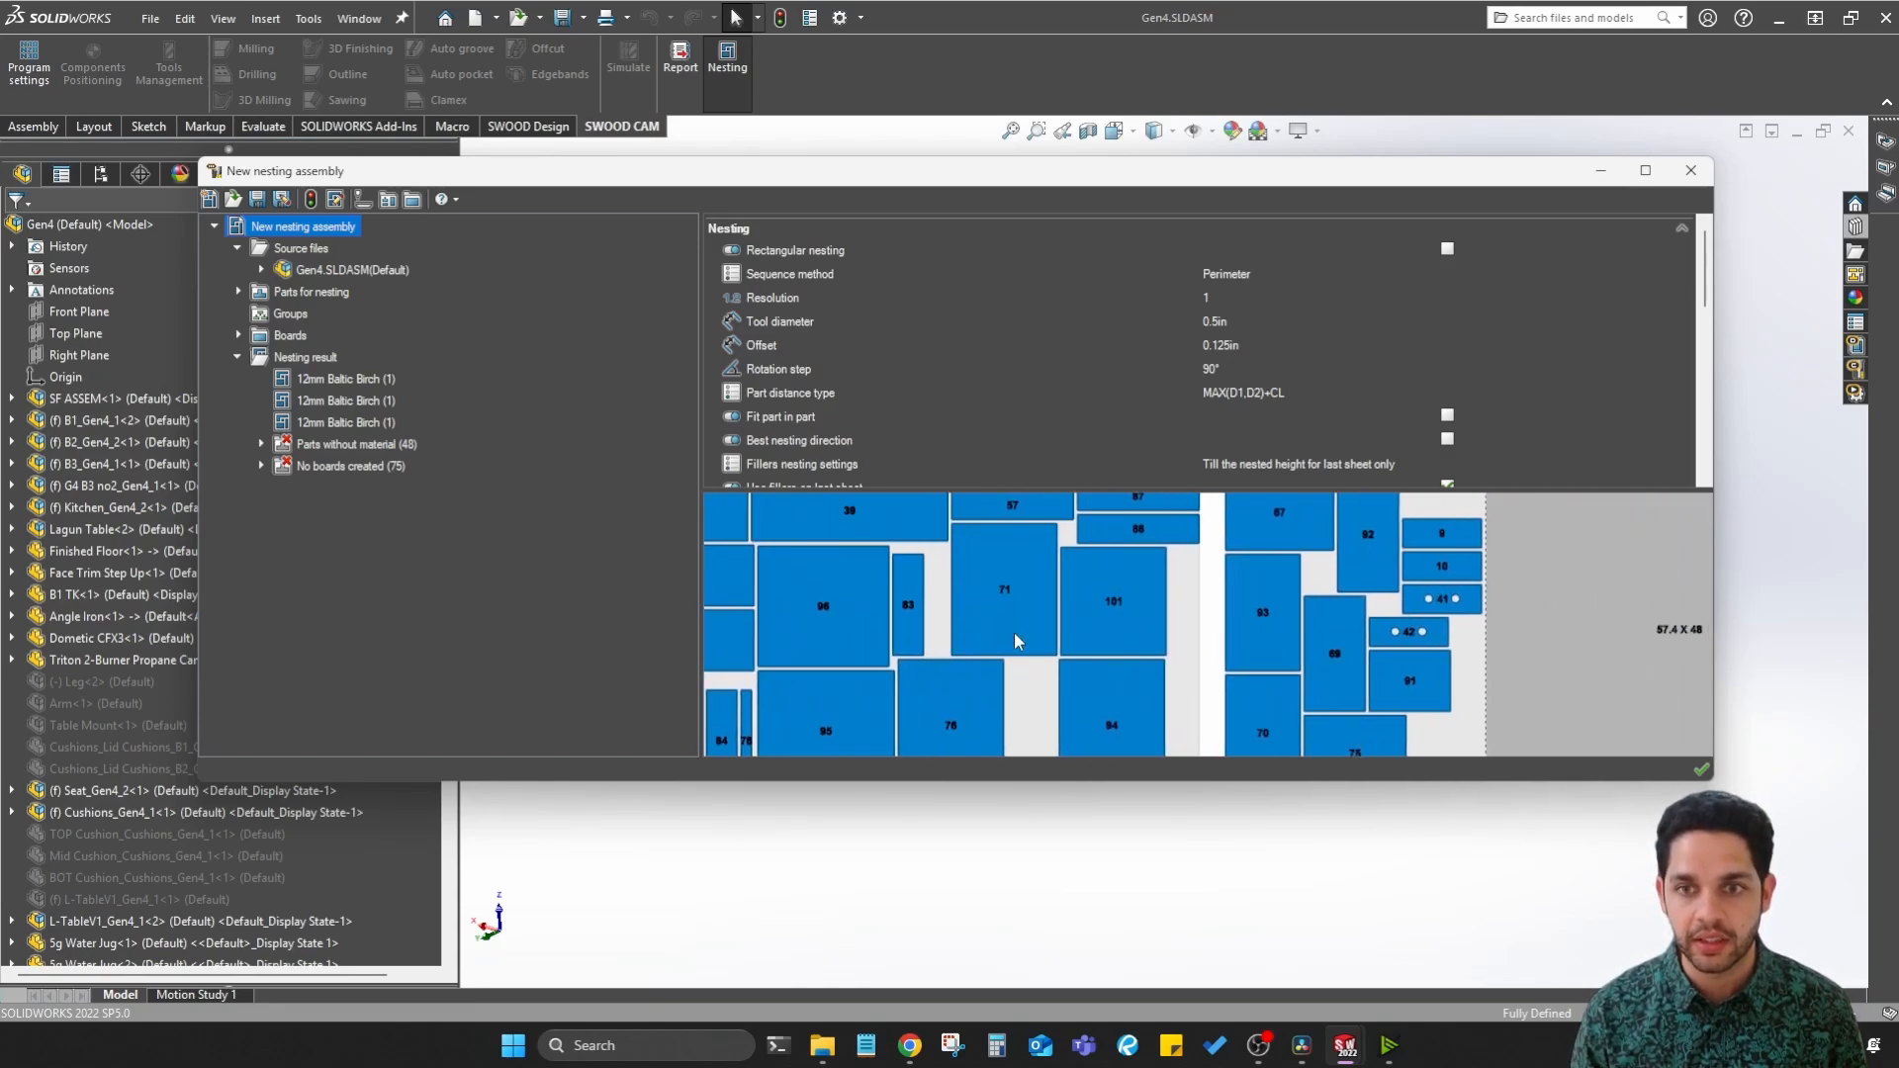
{"action": "scroll", "coordinate": [1200, 641], "scroll_direction": "up", "scroll_amount": 2}
{"action": "scroll", "coordinate": [1195, 648], "scroll_direction": "down", "scroll_amount": 5}
{"action": "scroll", "coordinate": [1193, 649], "scroll_direction": "down", "scroll_amount": 2}
{"action": "middle_click_drag", "start_coordinate": [1213, 645], "coordinate": [1409, 652]}
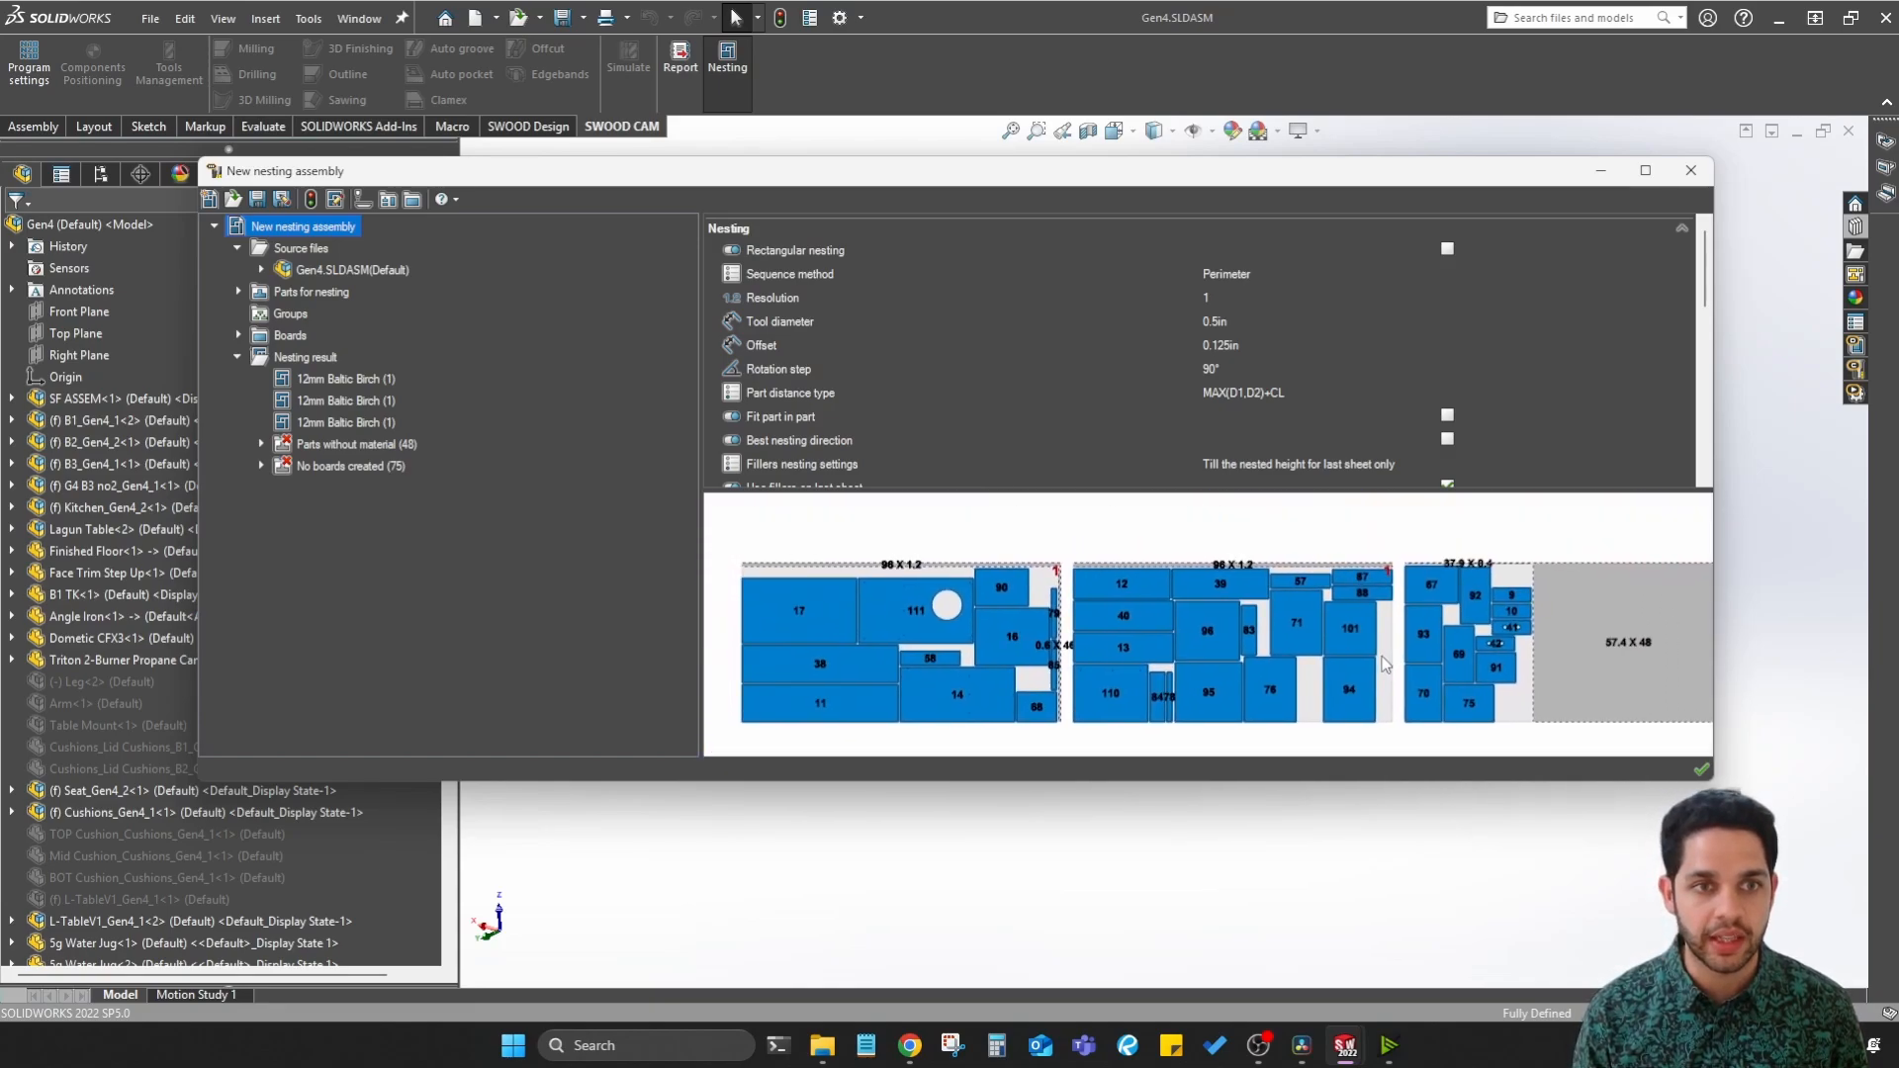
Step: Accept the nesting to generate the nested assembly and view its first sheet nearly face-on
{"action": "left_click", "coordinate": [1702, 770]}
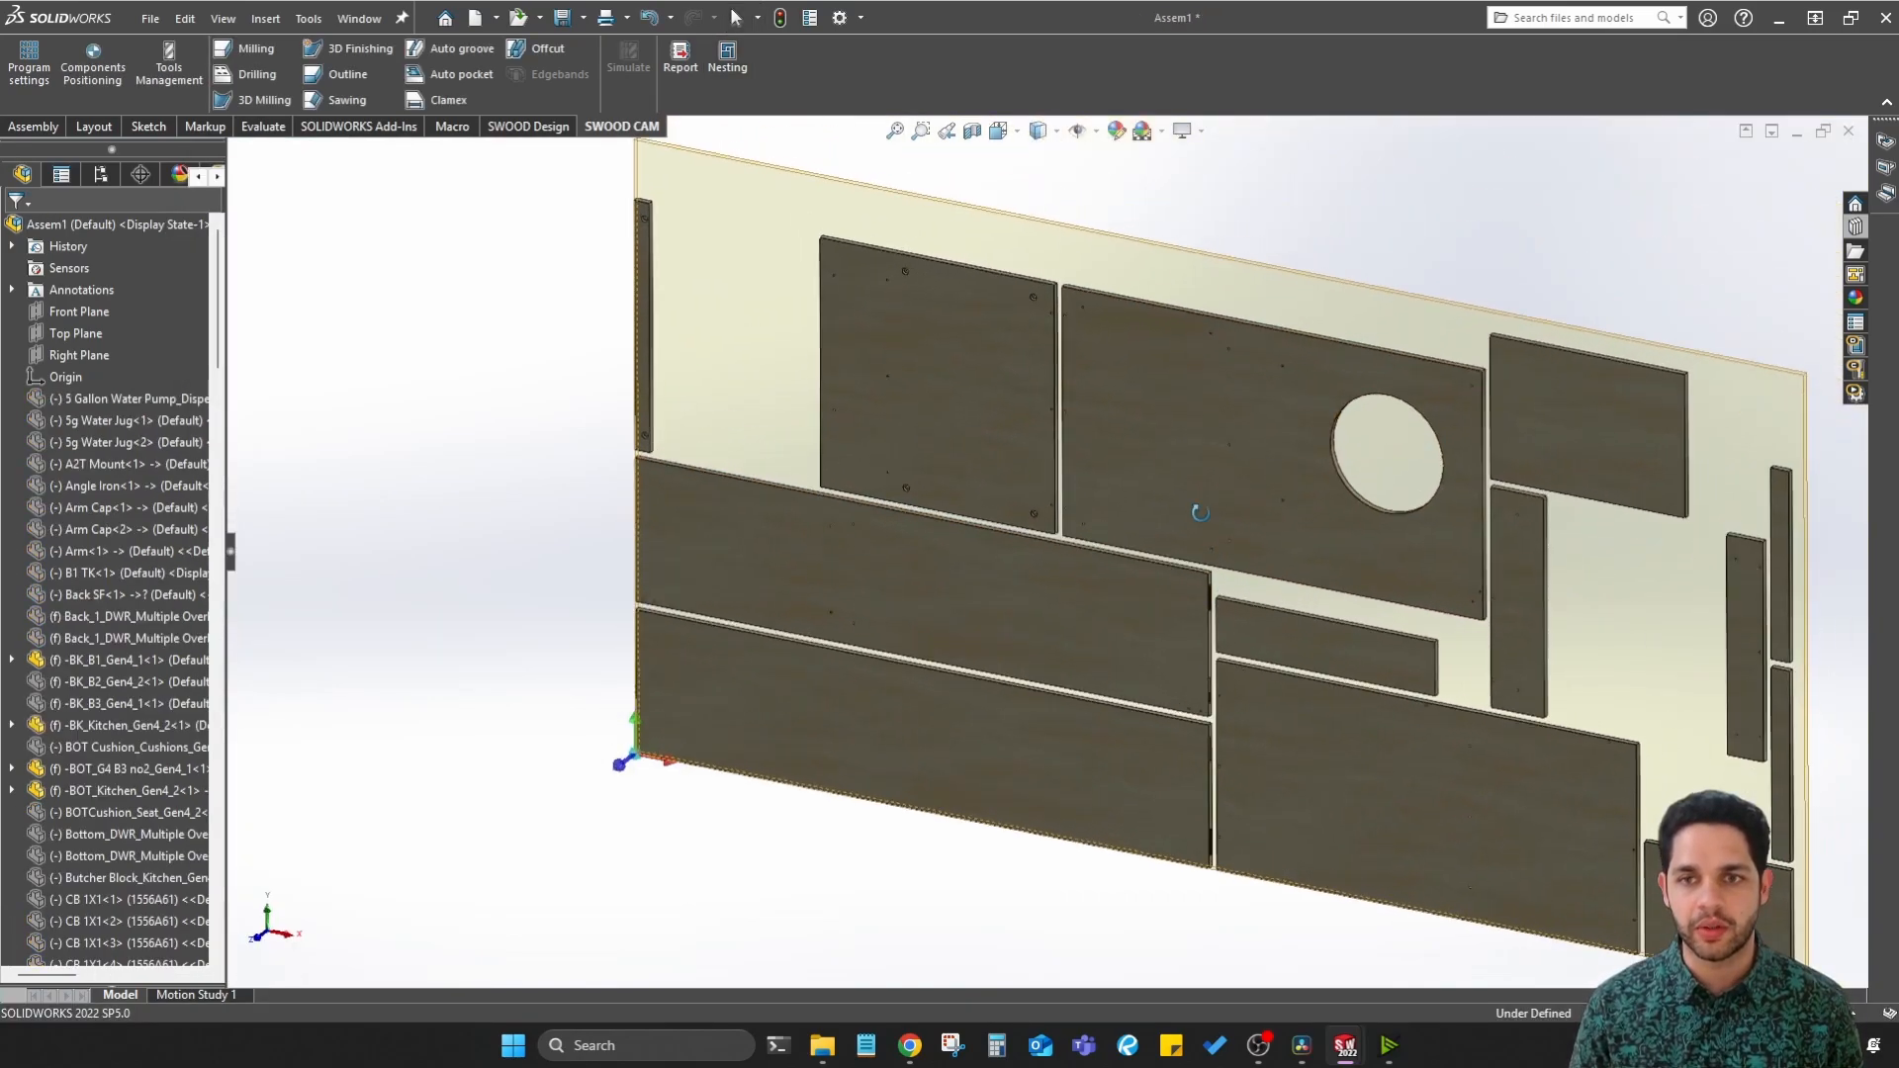
{"action": "middle_click_drag", "start_coordinate": [1200, 513], "coordinate": [1271, 420]}
{"action": "scroll", "coordinate": [1286, 582], "scroll_direction": "down", "scroll_amount": 2}
{"action": "mouse_move", "coordinate": [1281, 582]}
{"action": "middle_mouse_down"}
{"action": "mouse_move", "coordinate": [1250, 404]}
{"action": "mouse_move", "coordinate": [1273, 594]}
{"action": "middle_mouse_up"}
{"action": "mouse_move", "coordinate": [1291, 734]}
{"action": "middle_mouse_down"}
{"action": "mouse_move", "coordinate": [1285, 687]}
{"action": "mouse_move", "coordinate": [1290, 713]}
{"action": "middle_mouse_up"}
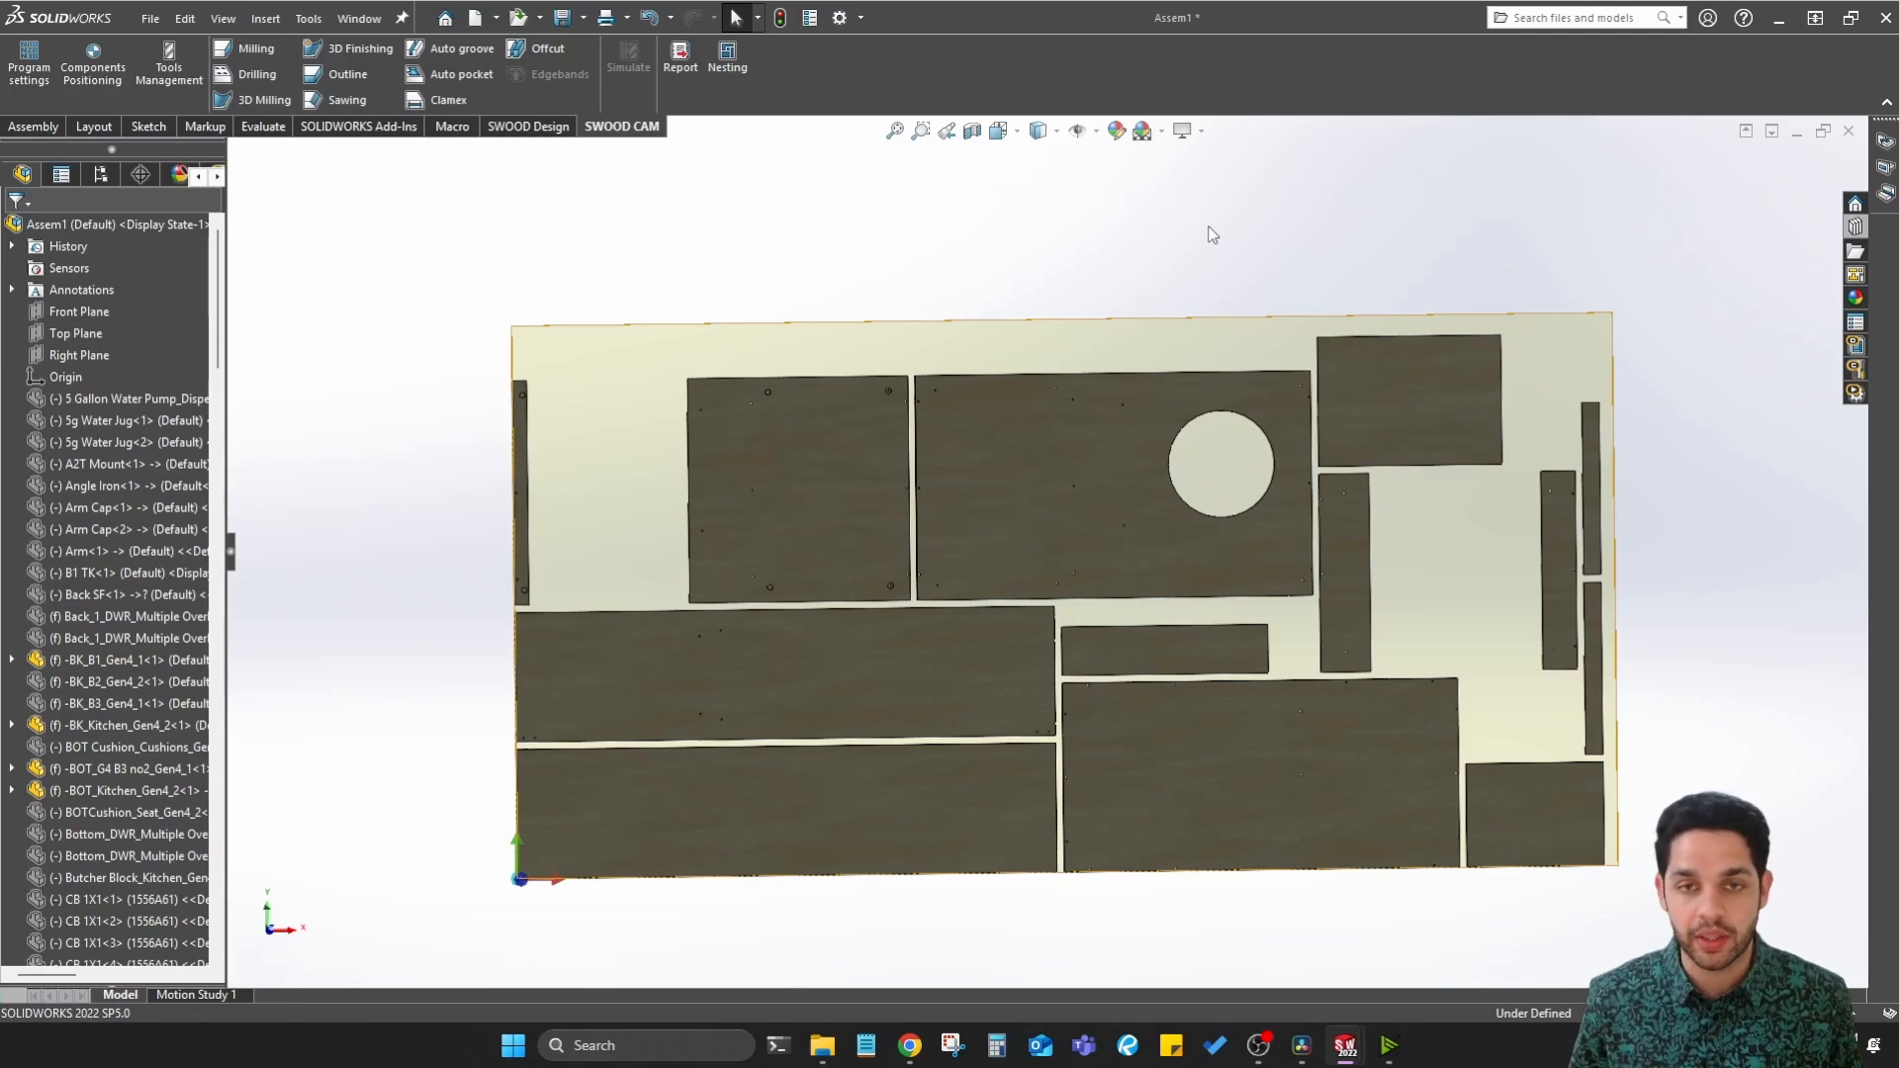
Step: Save the nested assembly and all modified documents as Gen4Nest in the SiennaG4 folder, keeping virtual components inside the assembly
{"action": "key", "text": "ctrl+s"}
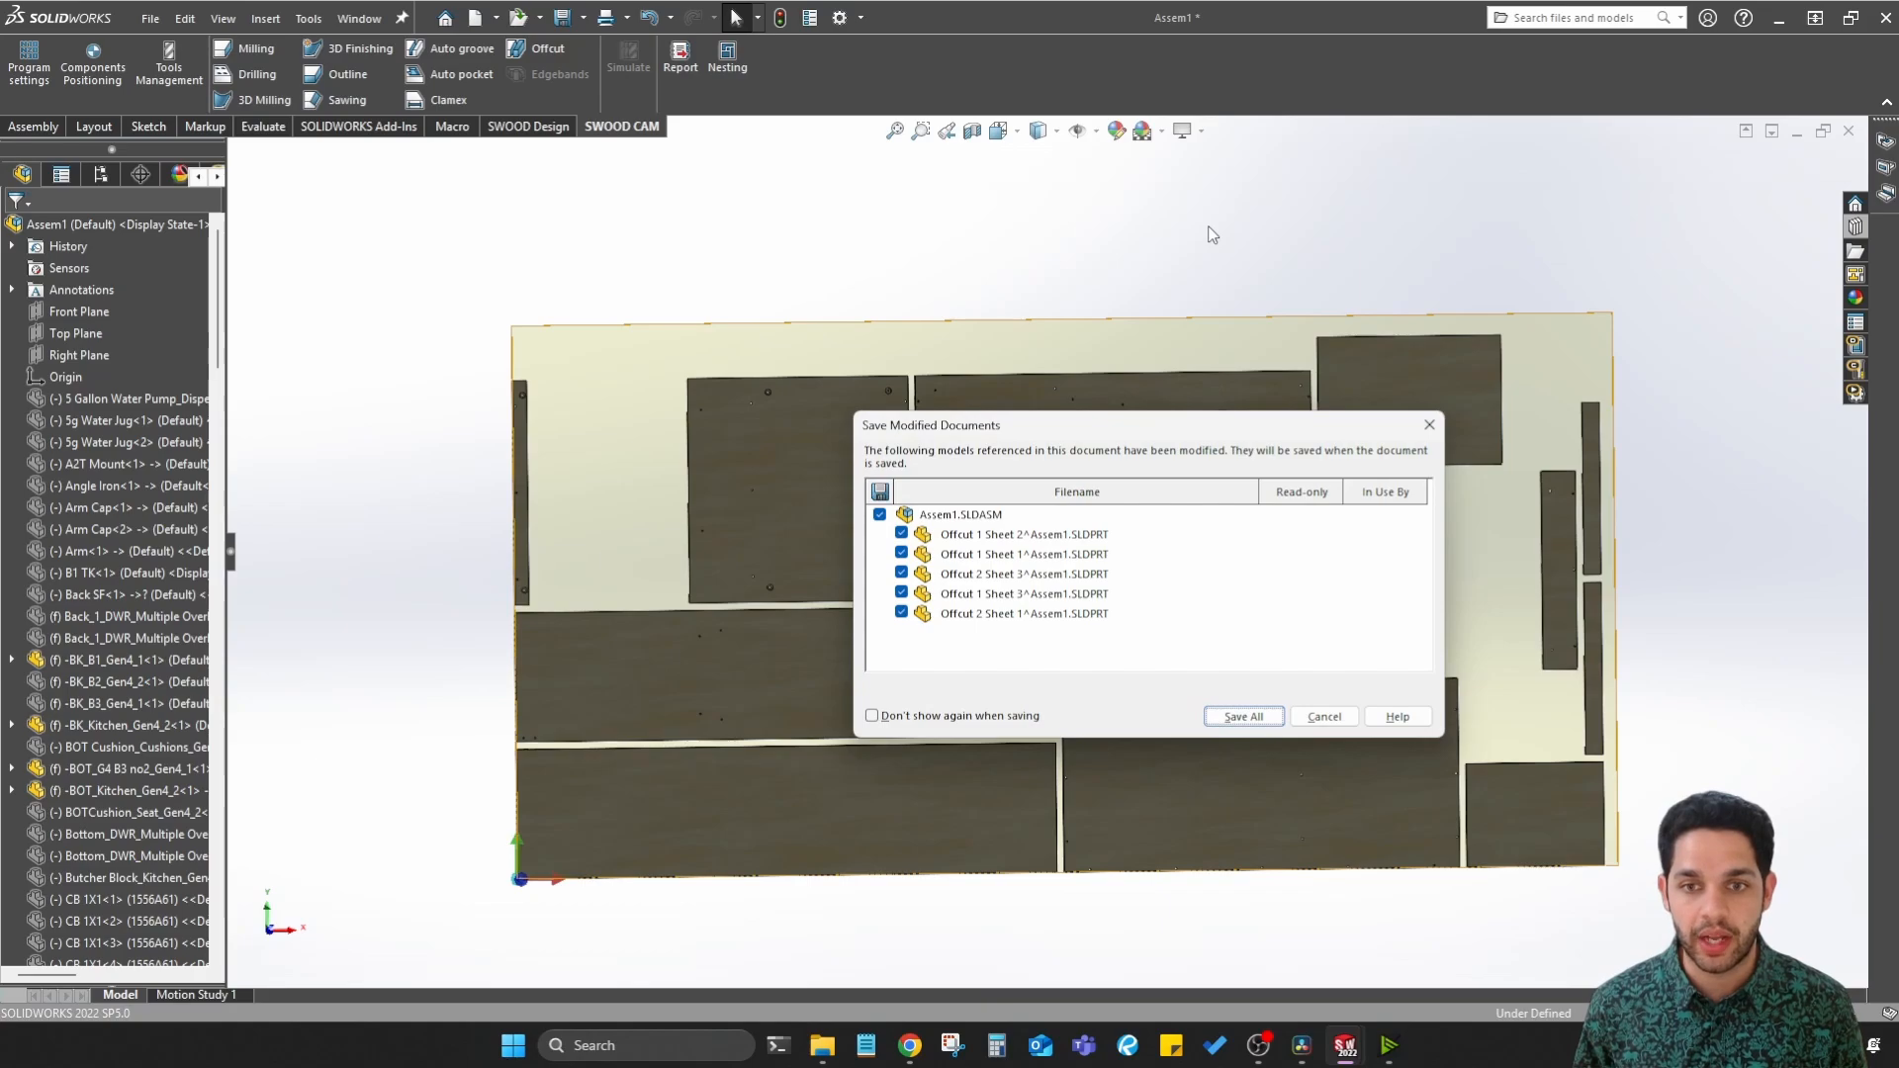
{"action": "key", "text": "Return"}
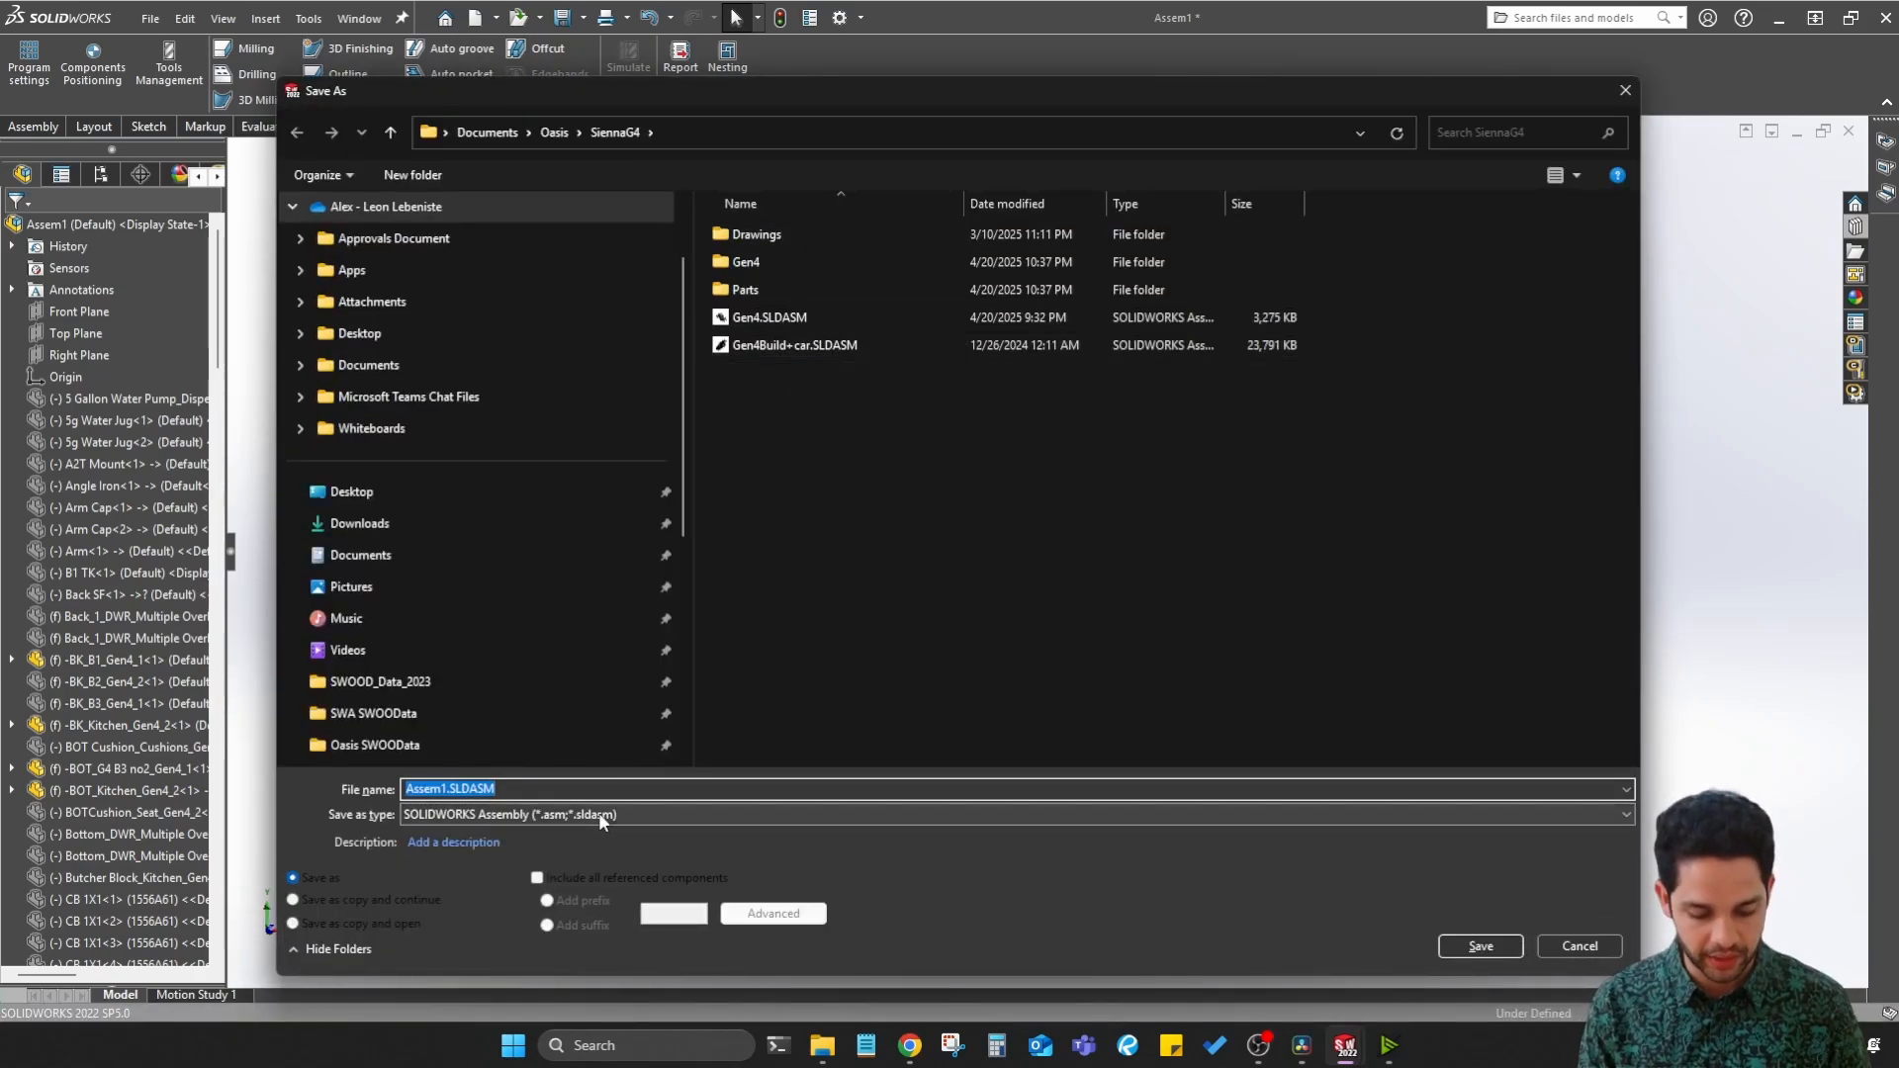
{"action": "type", "text": "Gen"}
{"action": "type", "text": "4 Bu"}
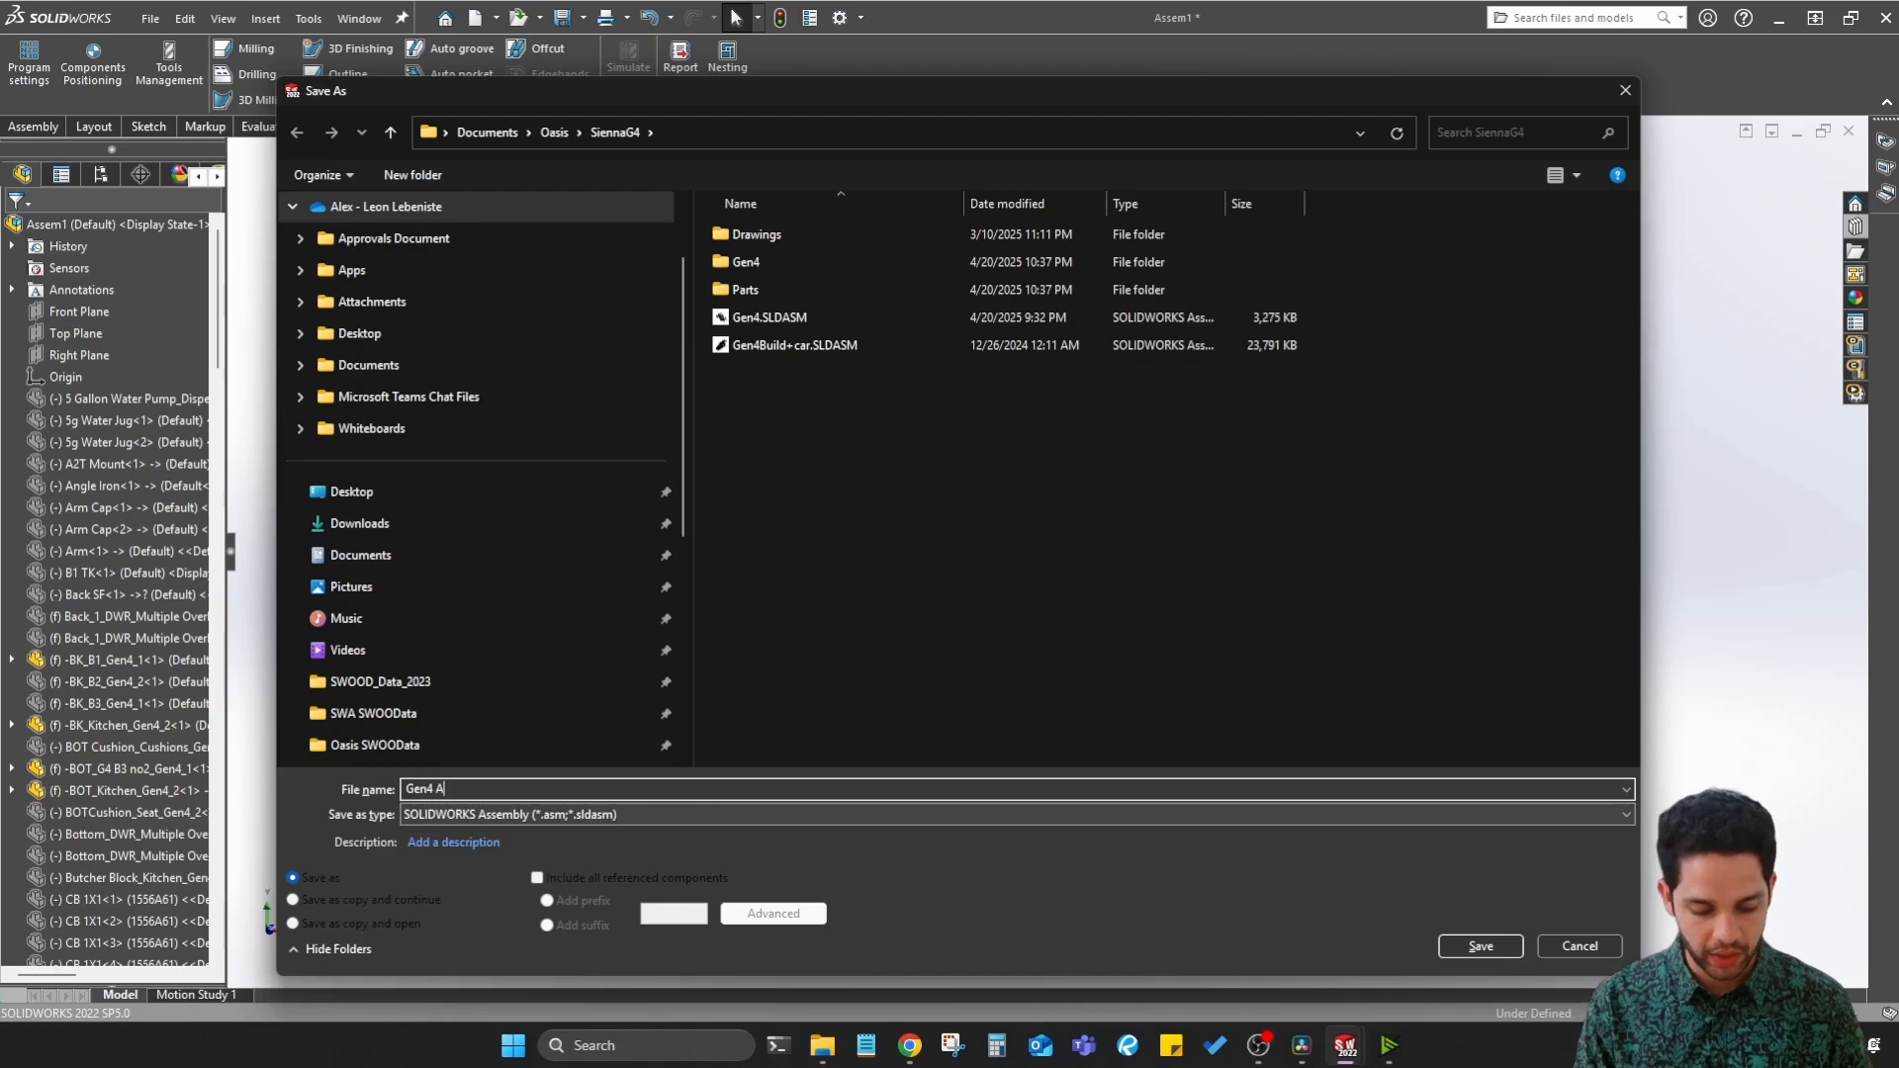
{"action": "key", "text": "BackSpace"}
{"action": "key", "text": "BackSpace"}
{"action": "key", "text": "BackSpace"}
{"action": "type", "text": "Nest"}
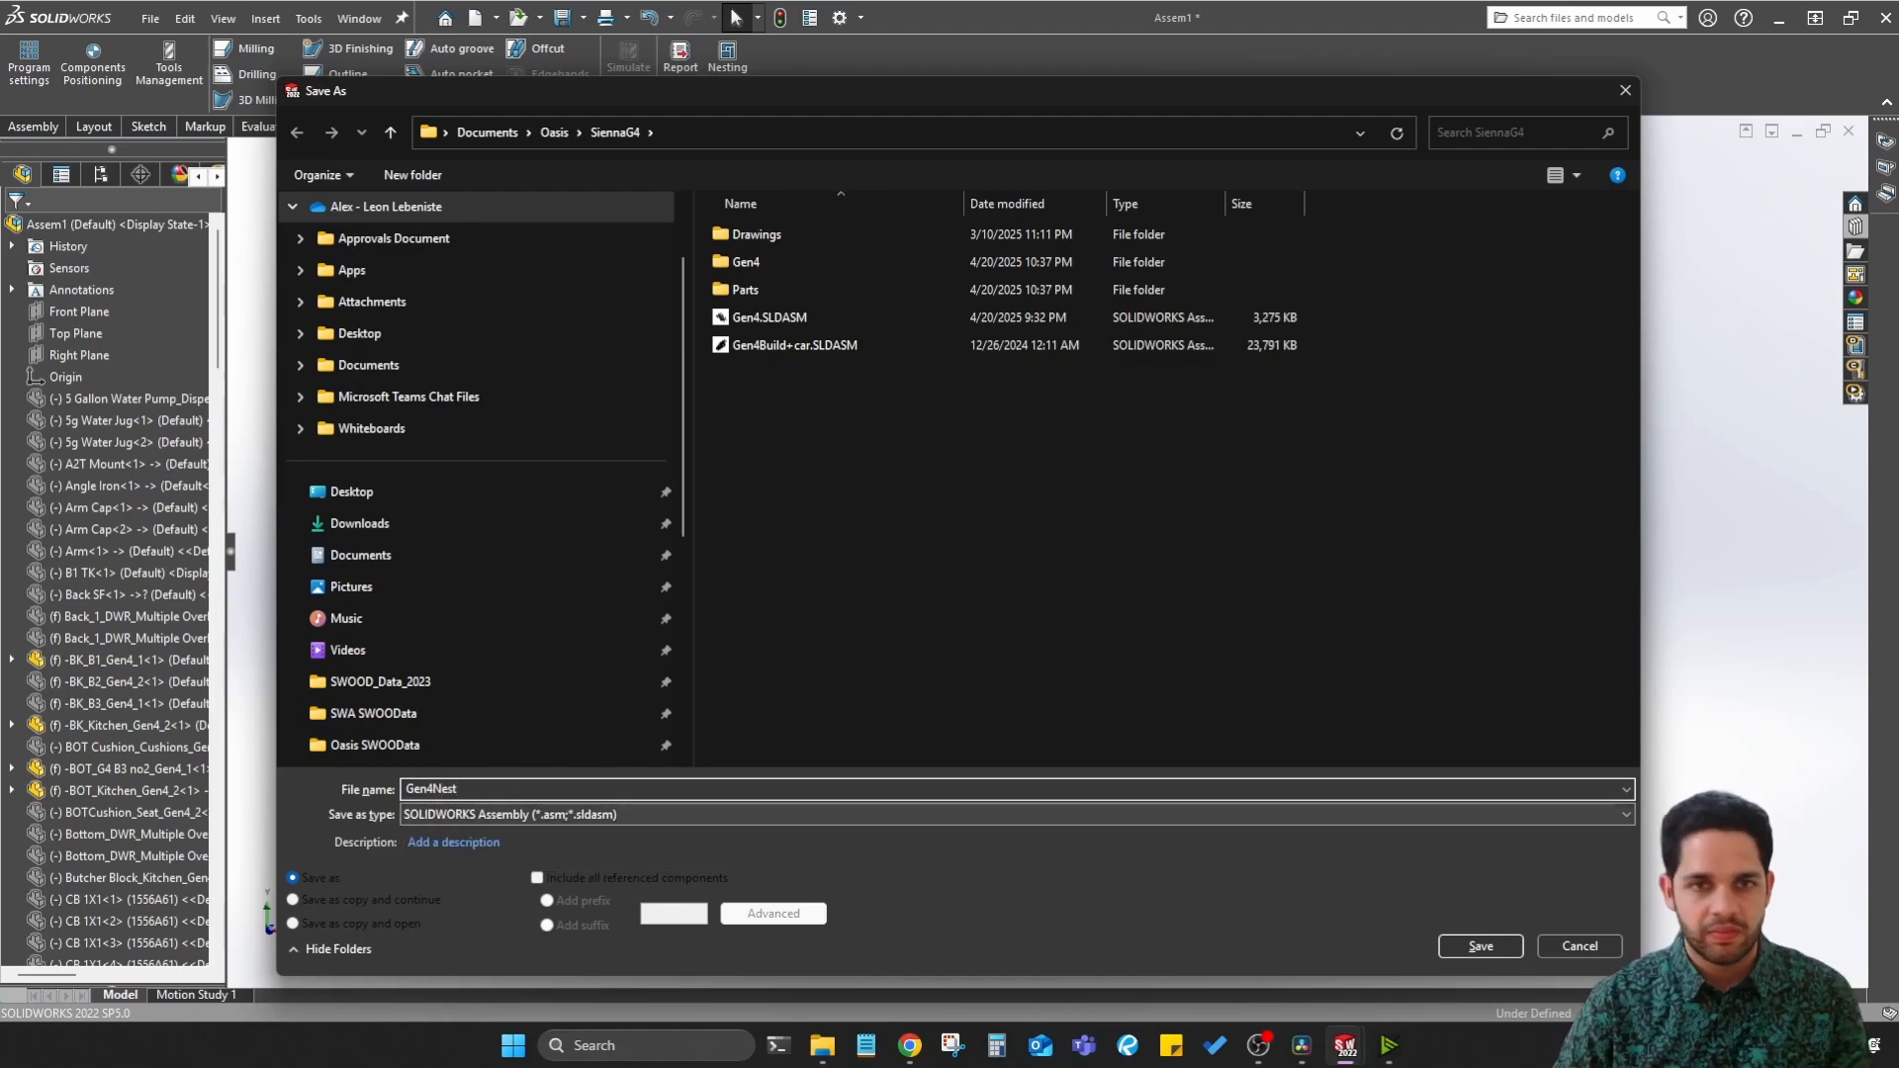
{"action": "key", "text": "Return"}
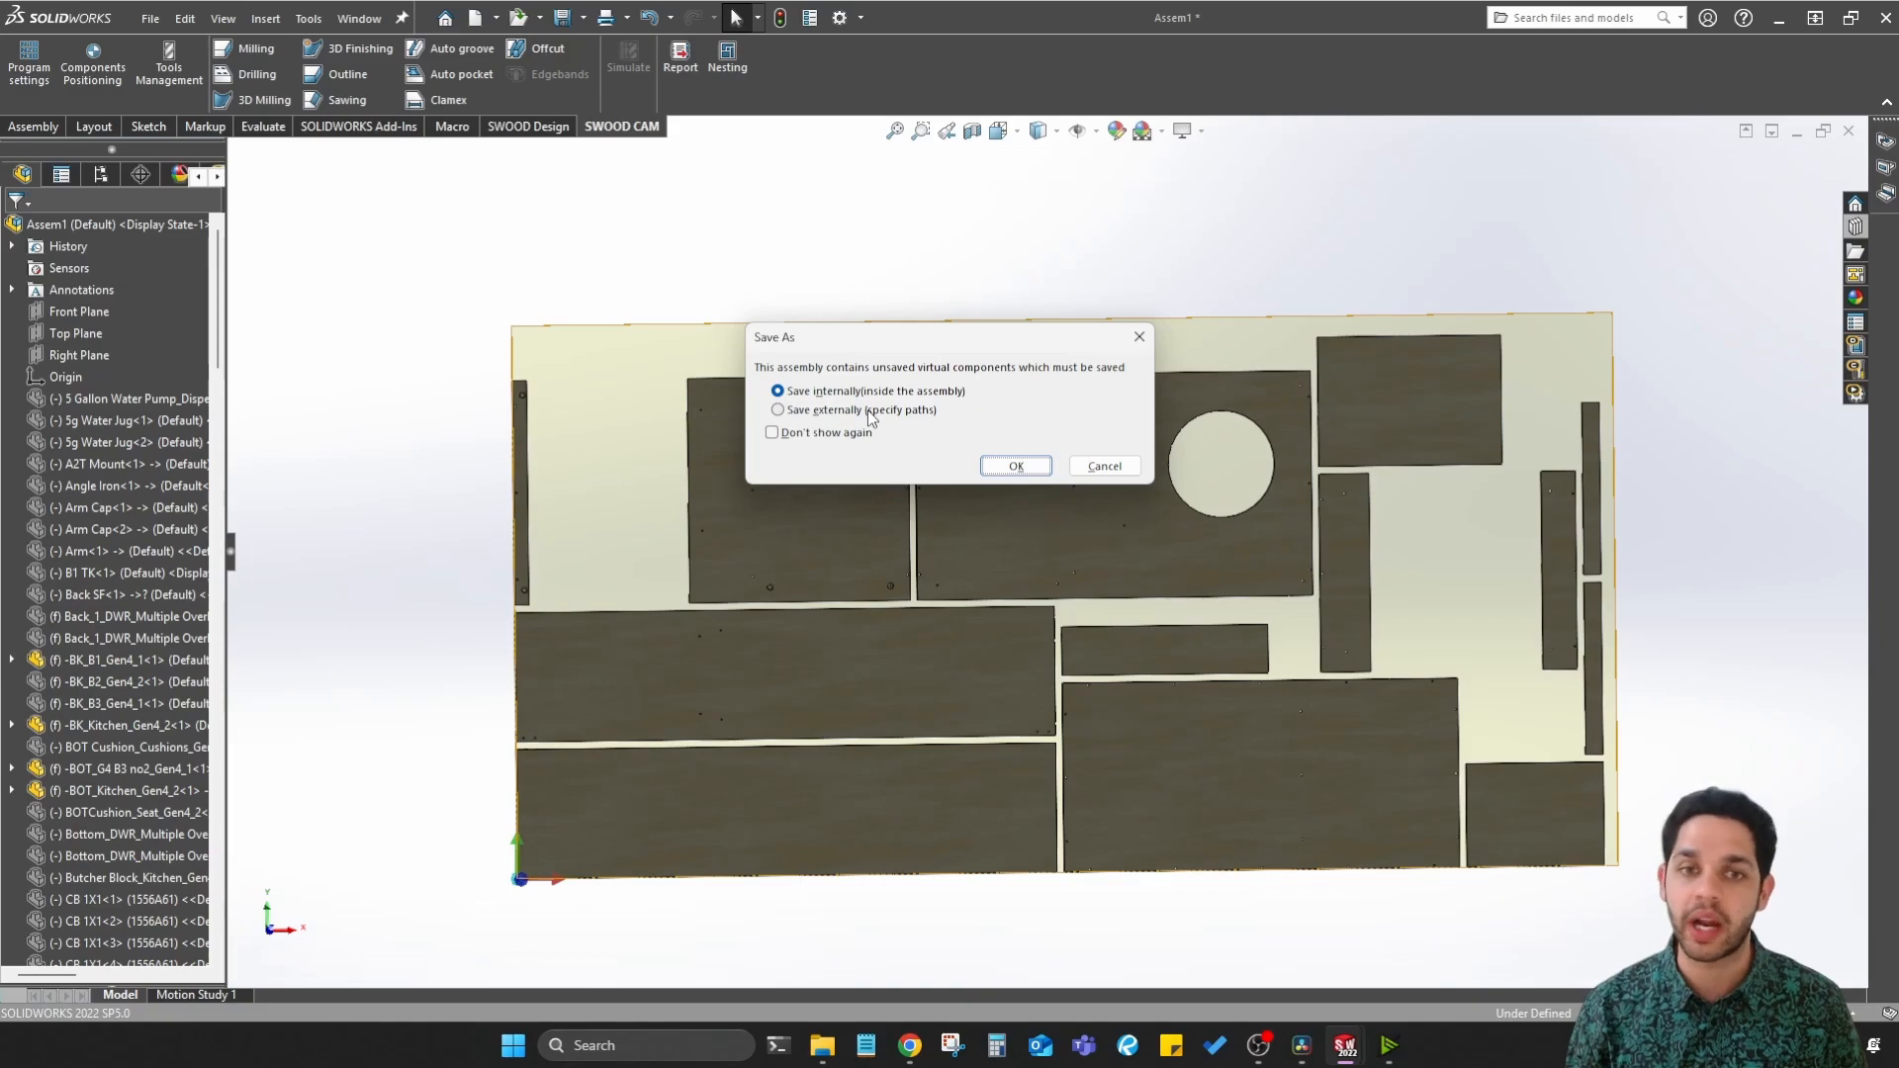
{"action": "left_click", "coordinate": [1016, 465]}
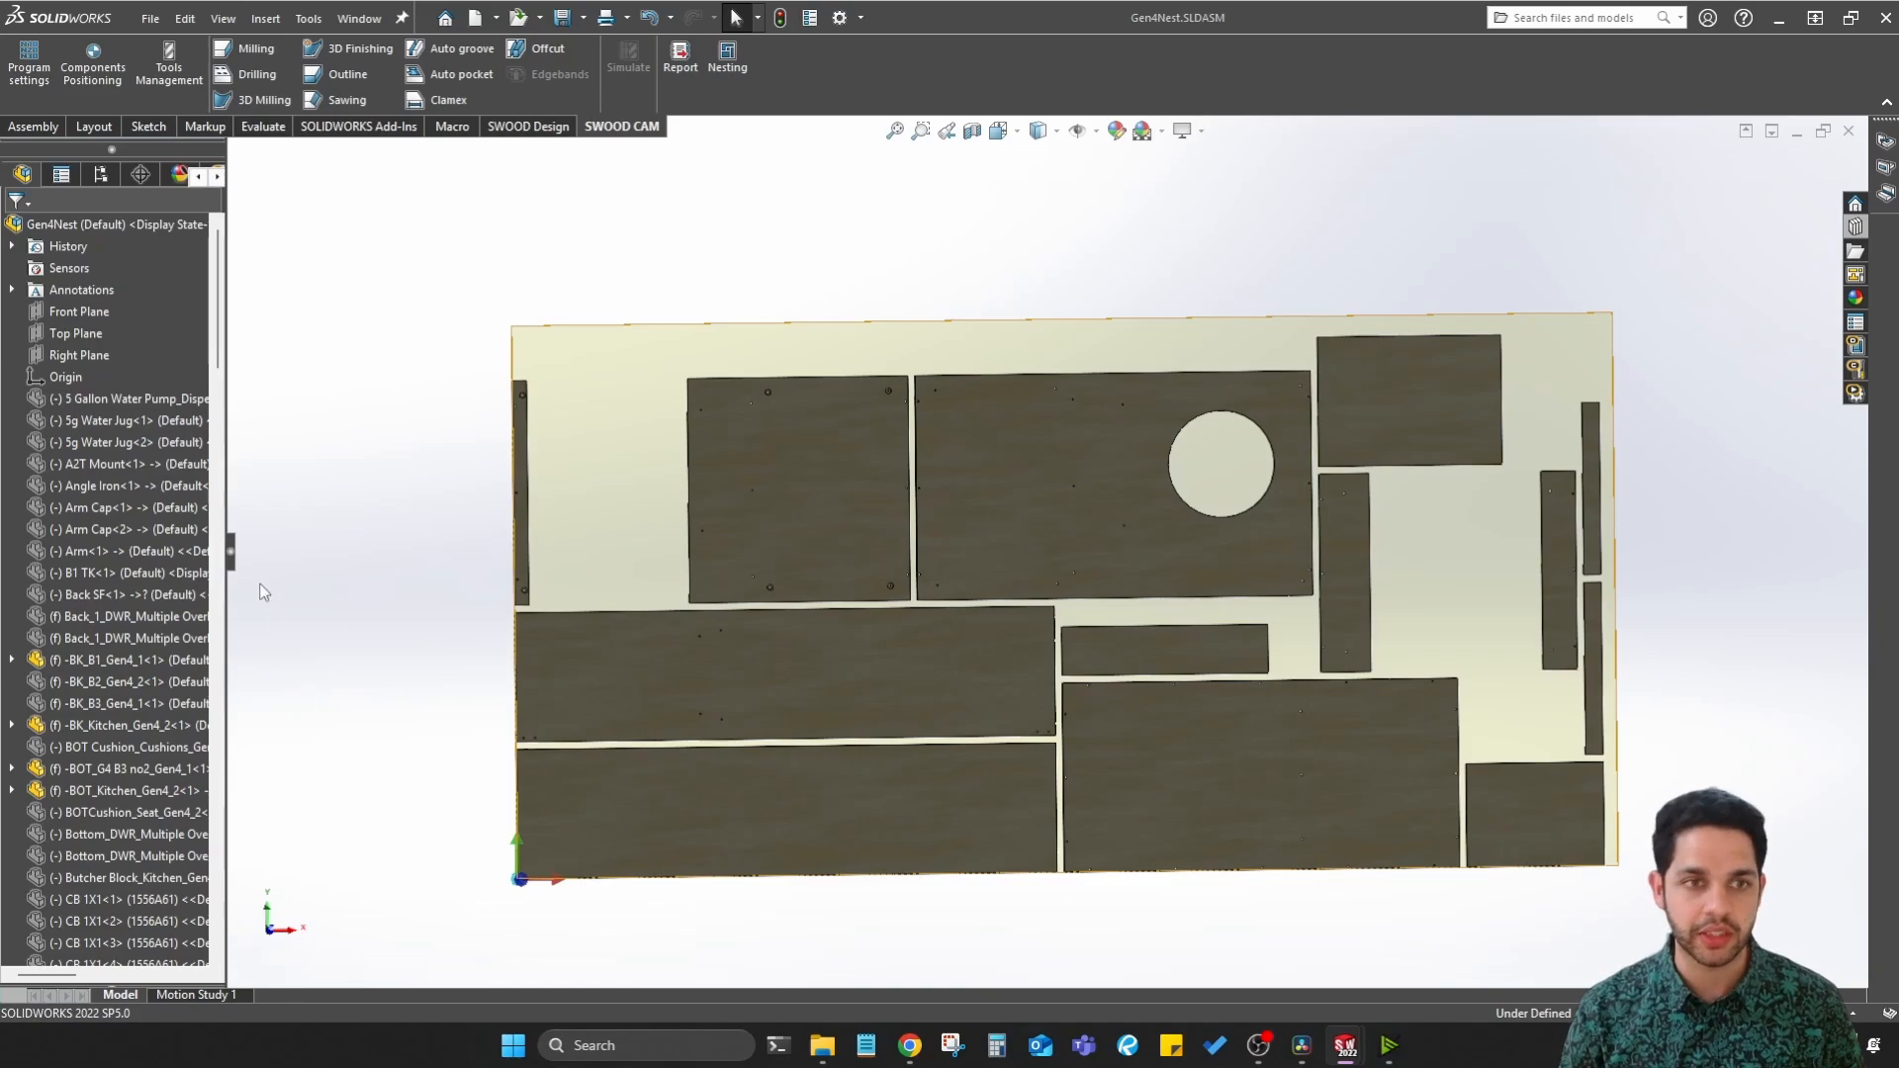
Step: Examine the nested layouts of Sheet 2 and Sheet 3 from the SWOOD CAM tree, and return to Sheet 1
{"action": "left_click_drag", "start_coordinate": [233, 564], "coordinate": [487, 554]}
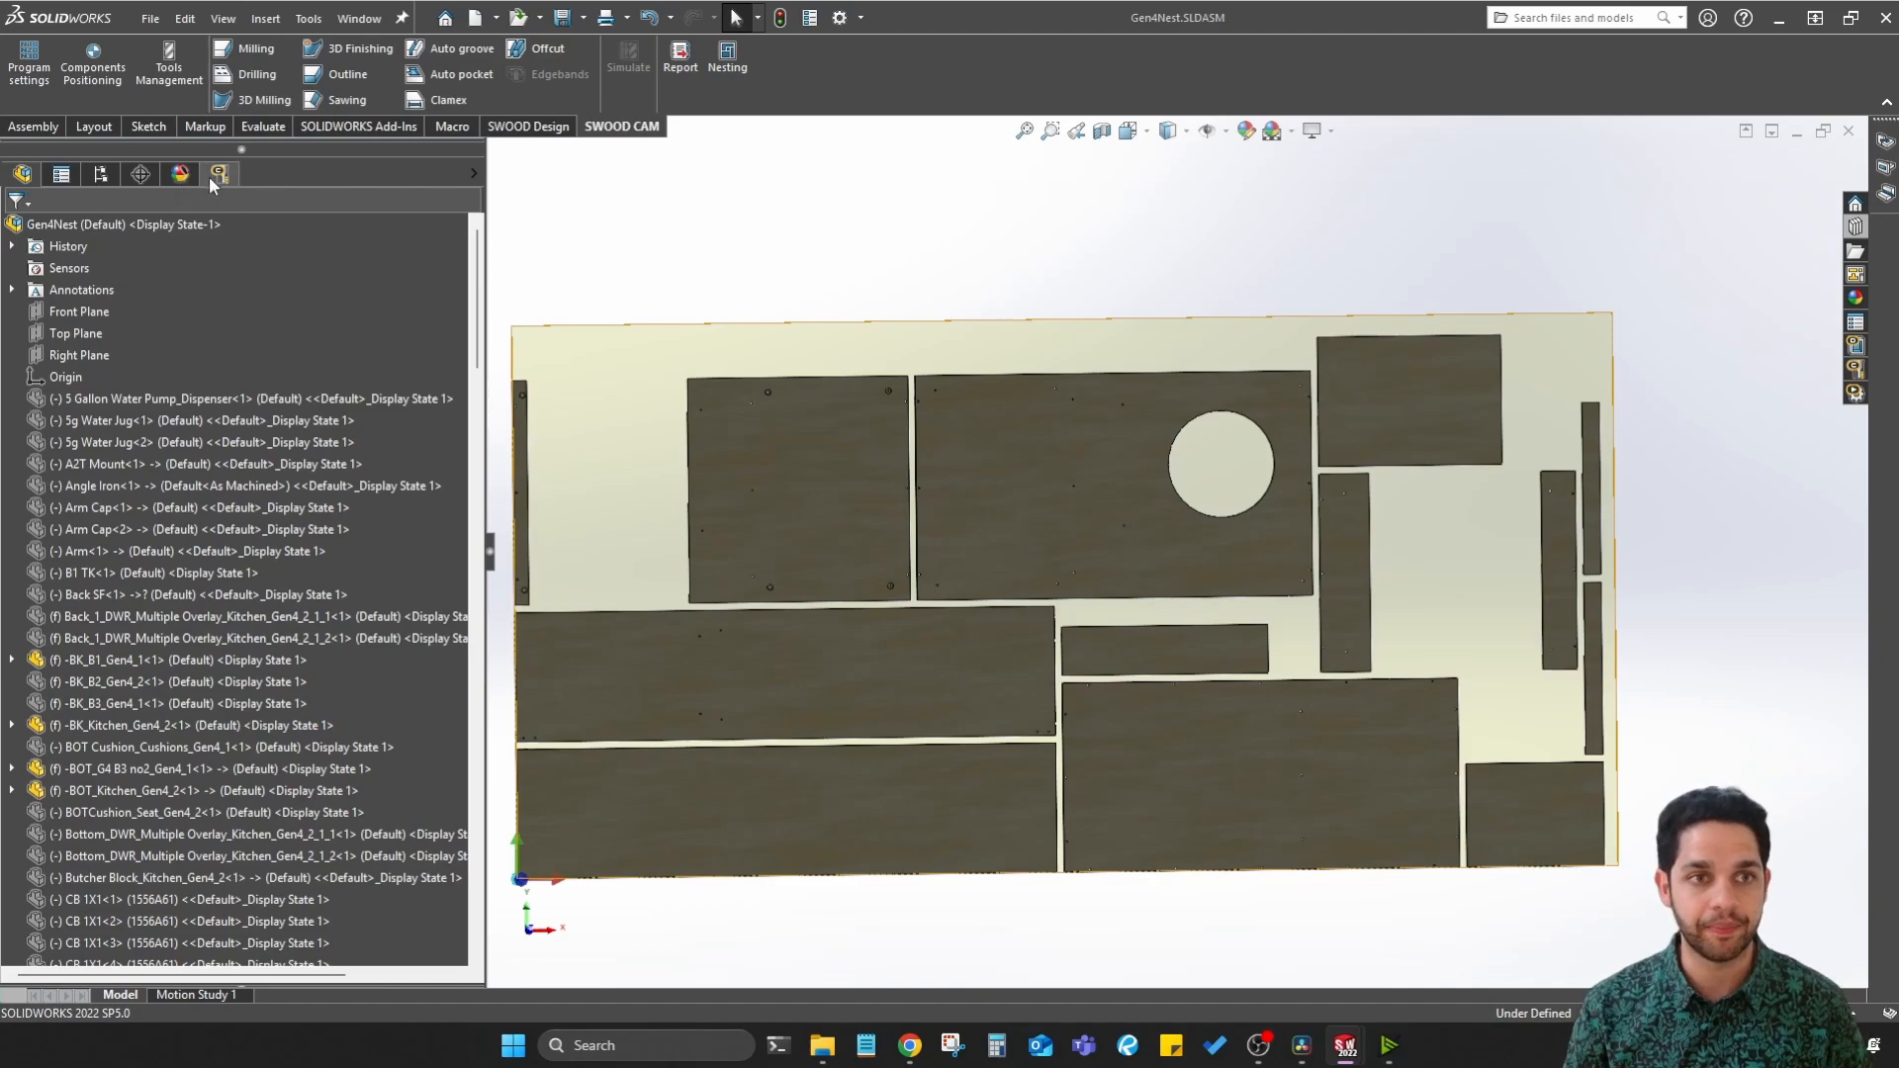
{"action": "left_click", "coordinate": [219, 175]}
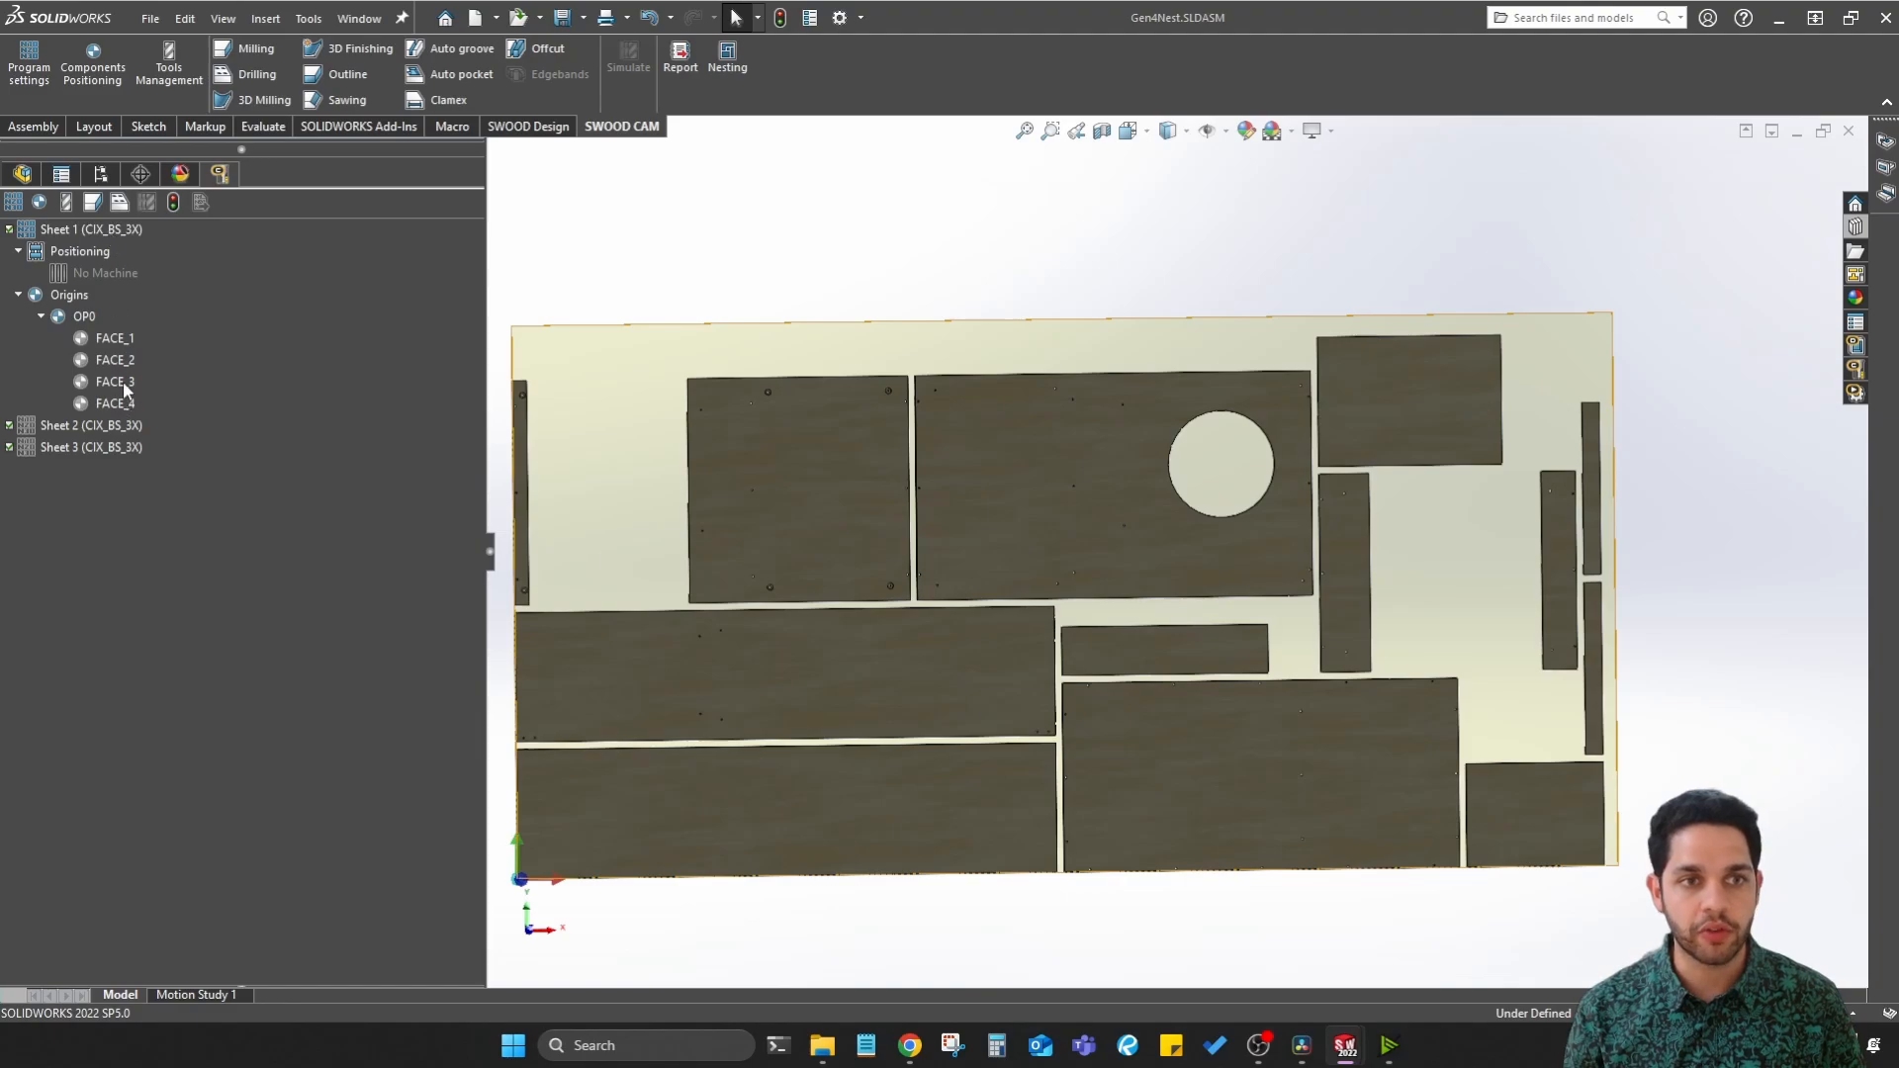
{"action": "left_click", "coordinate": [125, 236]}
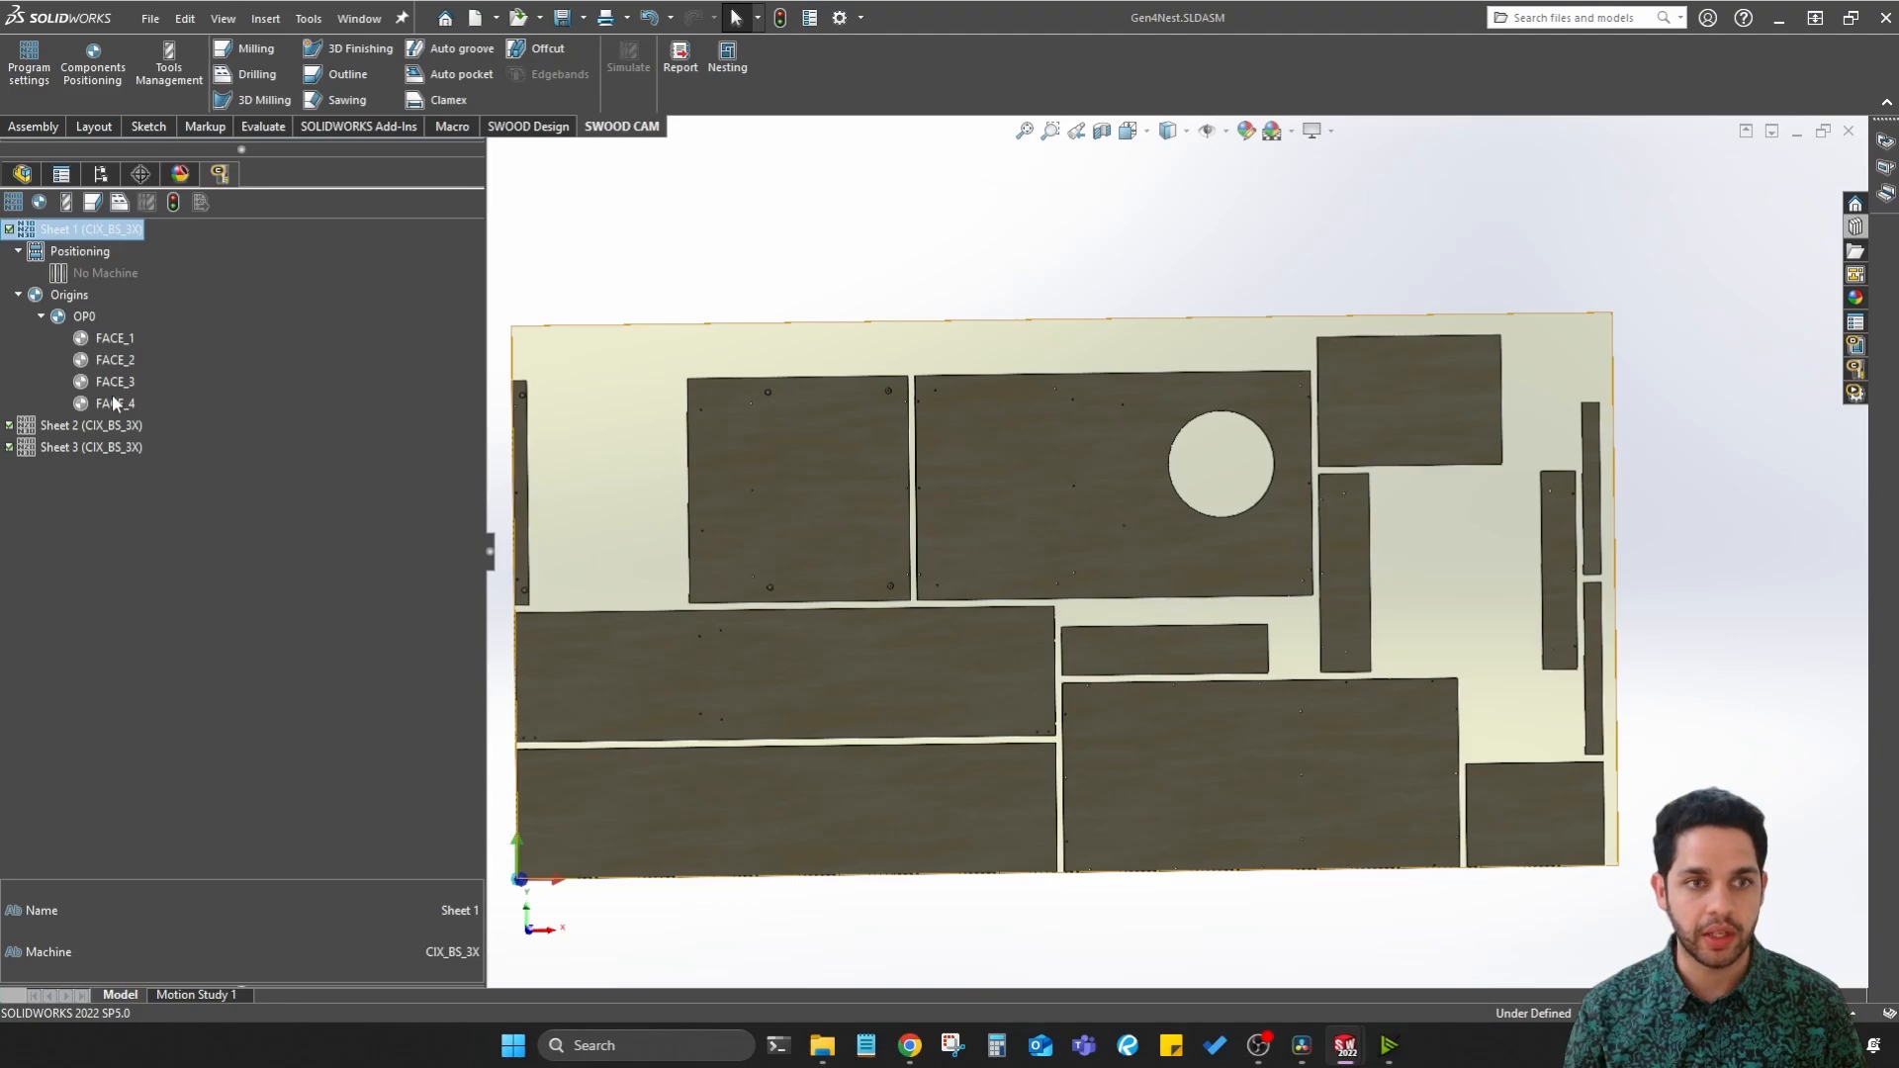
{"action": "double_click", "coordinate": [103, 426]}
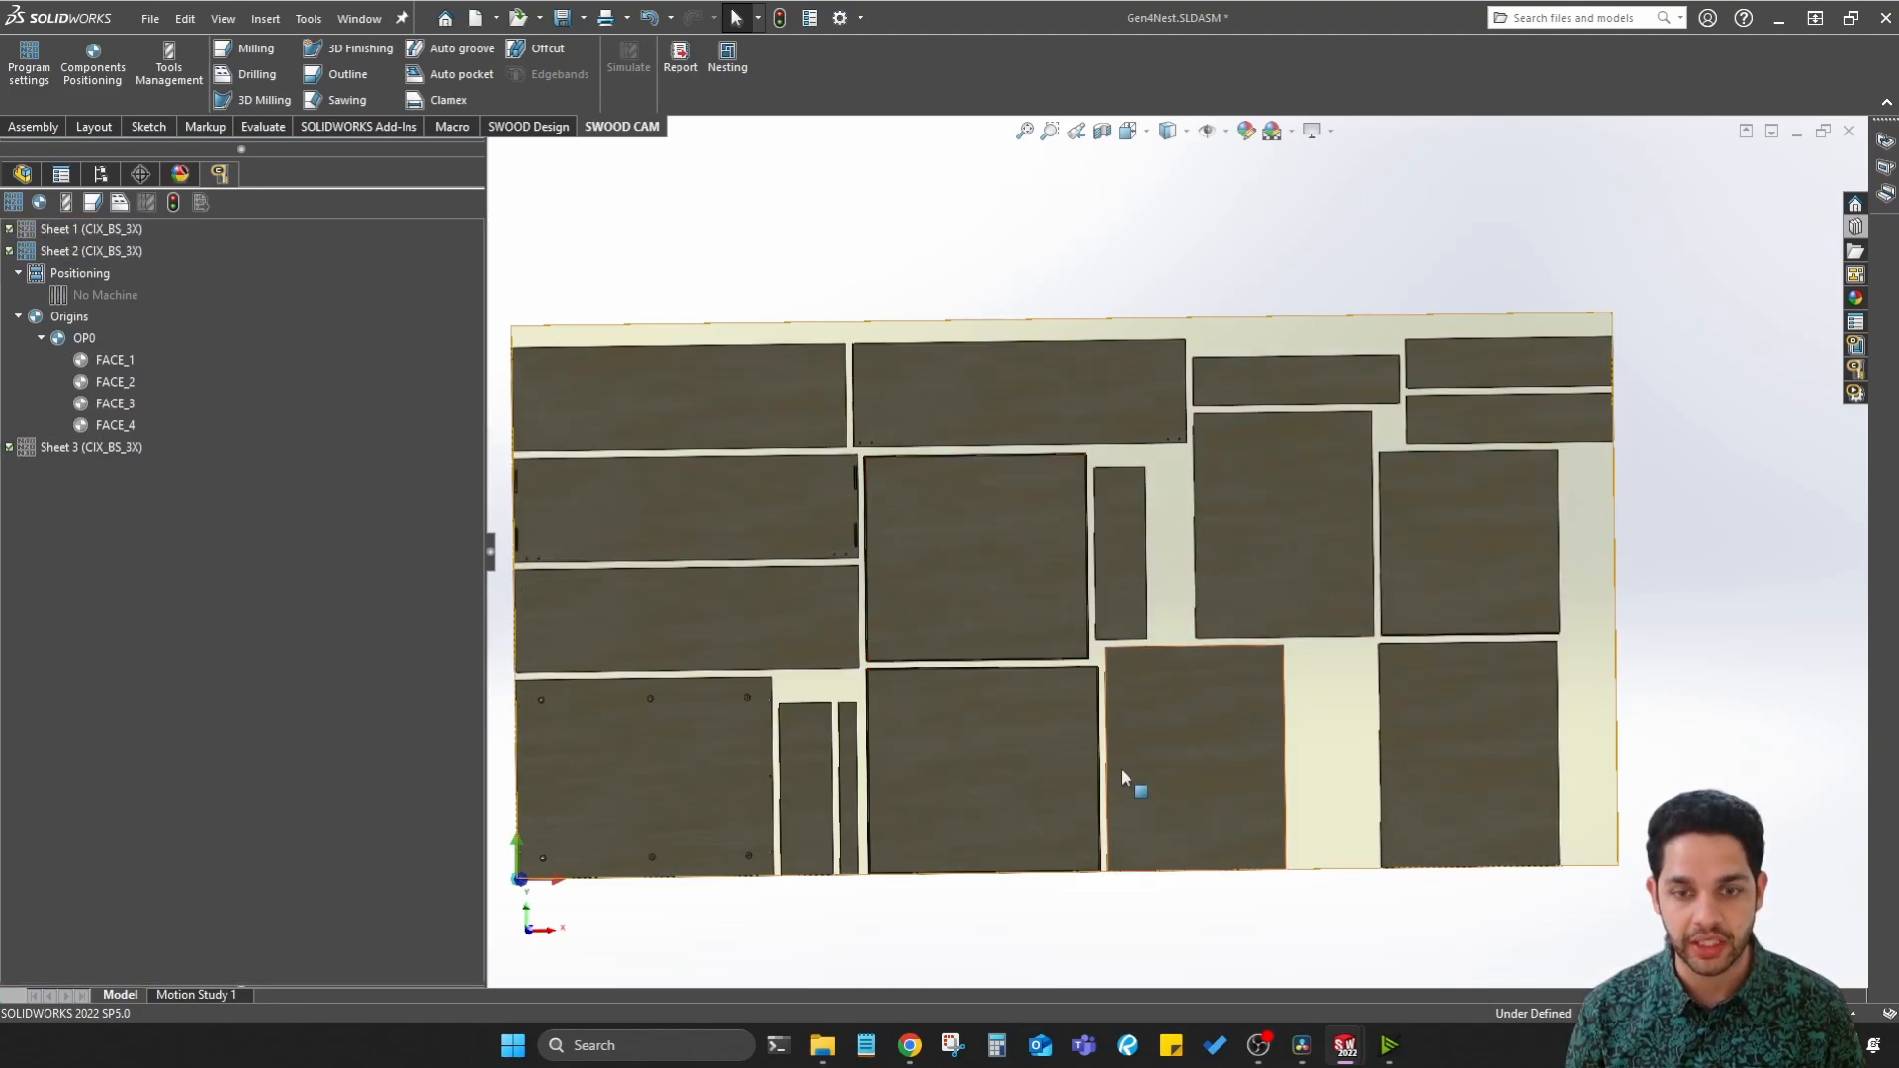
{"action": "double_click", "coordinate": [129, 449]}
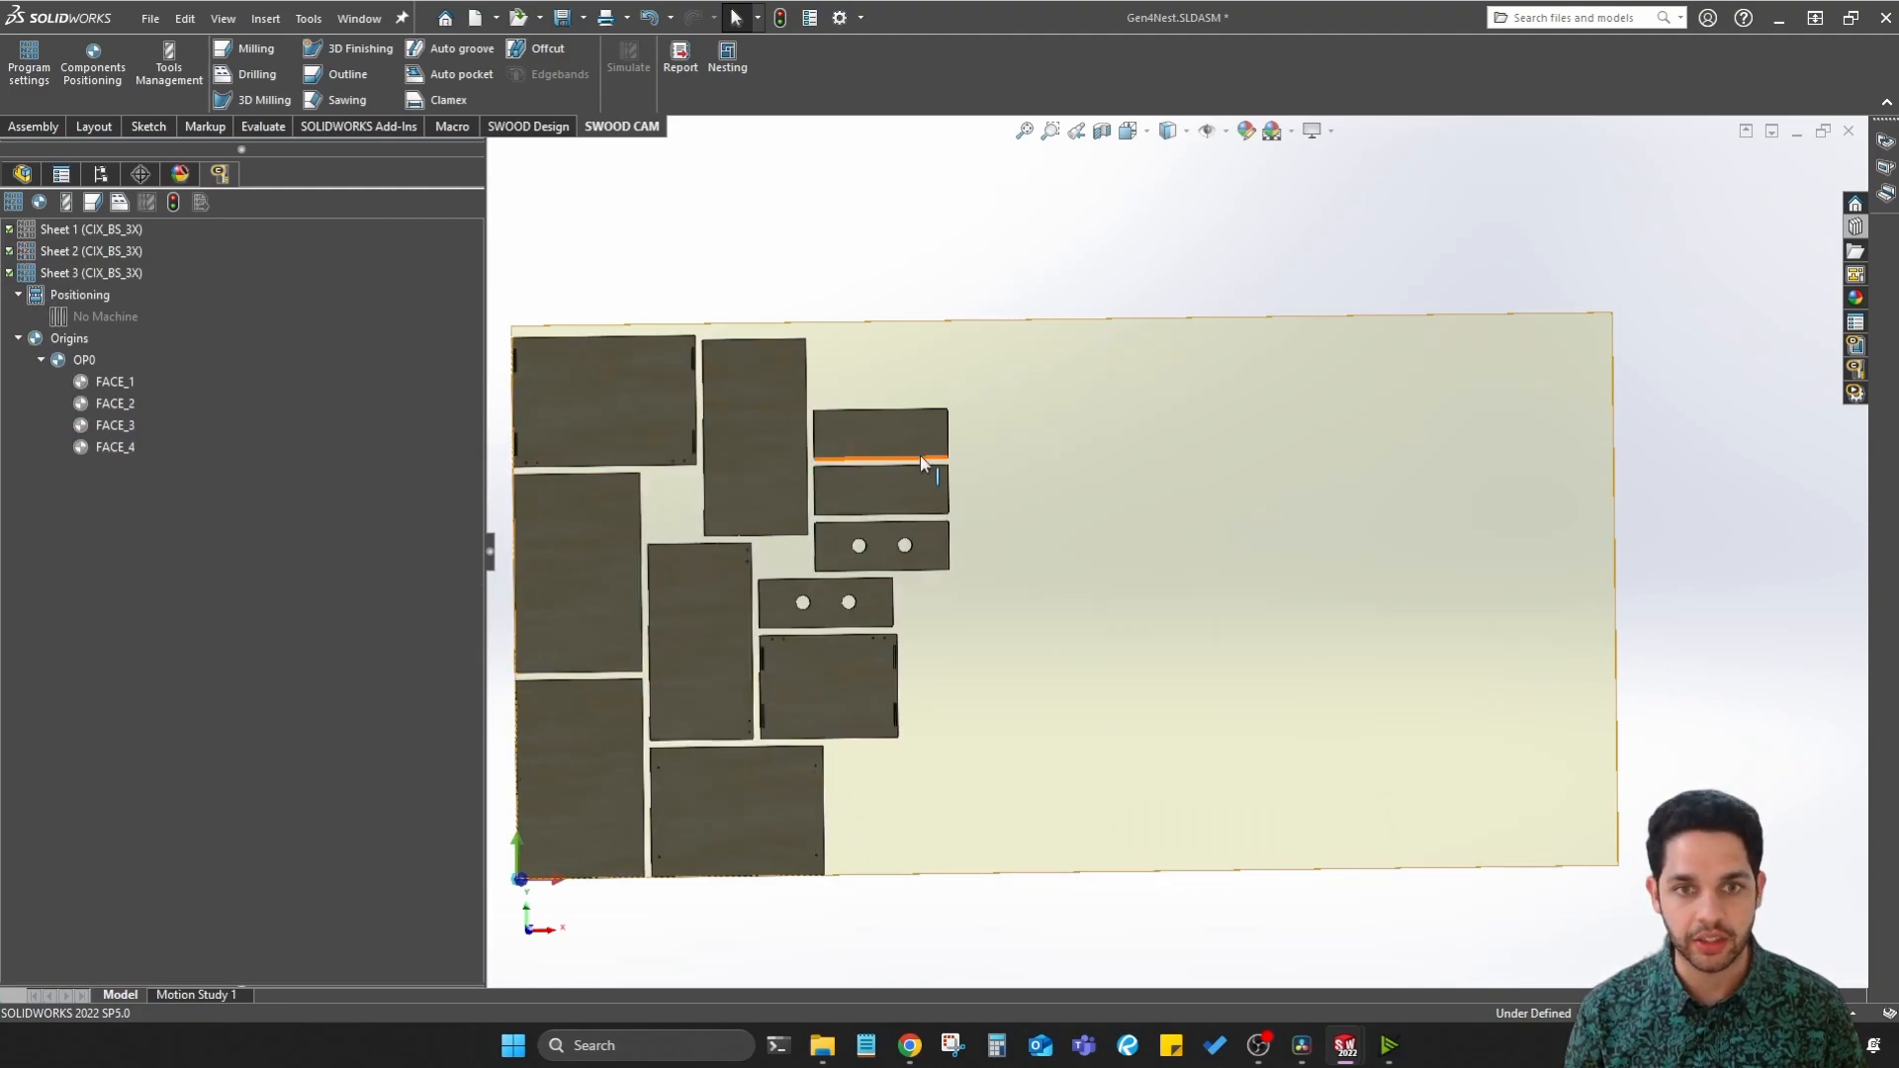
{"action": "middle_click_drag", "start_coordinate": [921, 463], "coordinate": [1069, 487]}
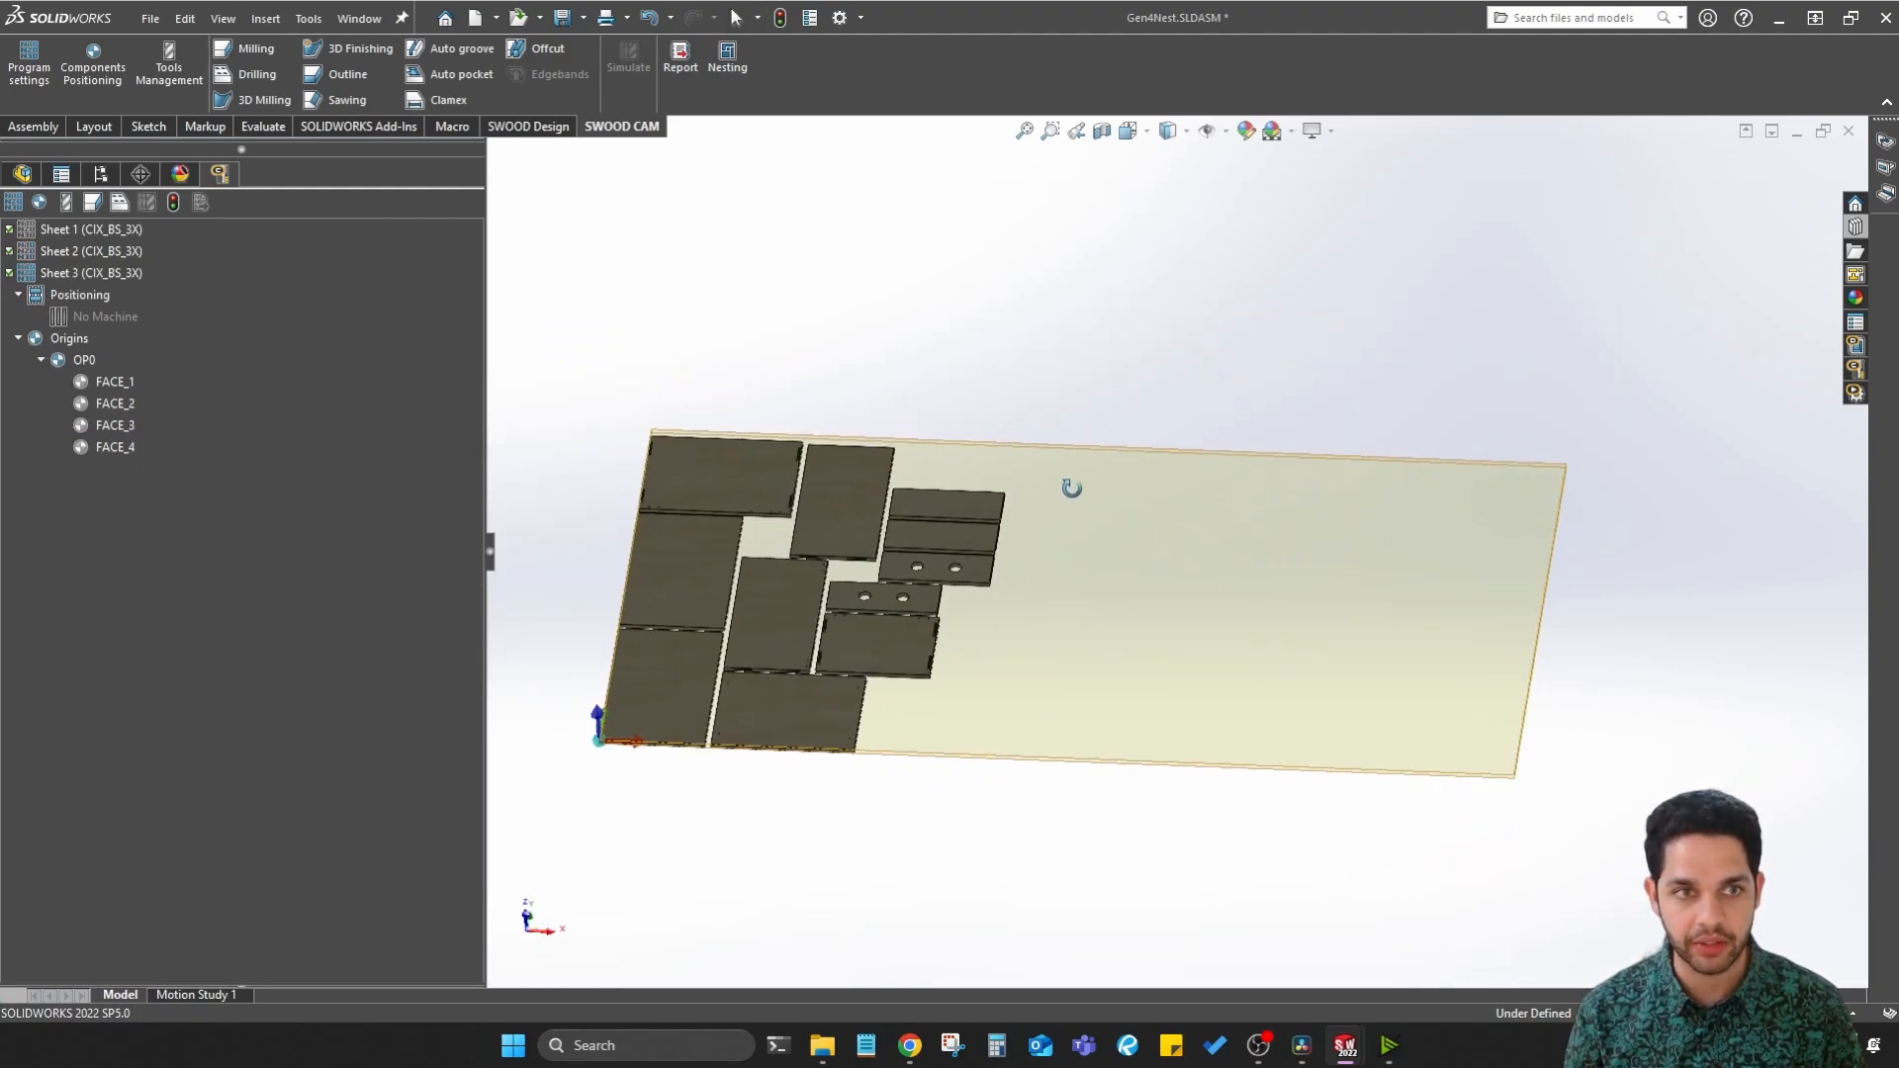
{"action": "double_click", "coordinate": [102, 232]}
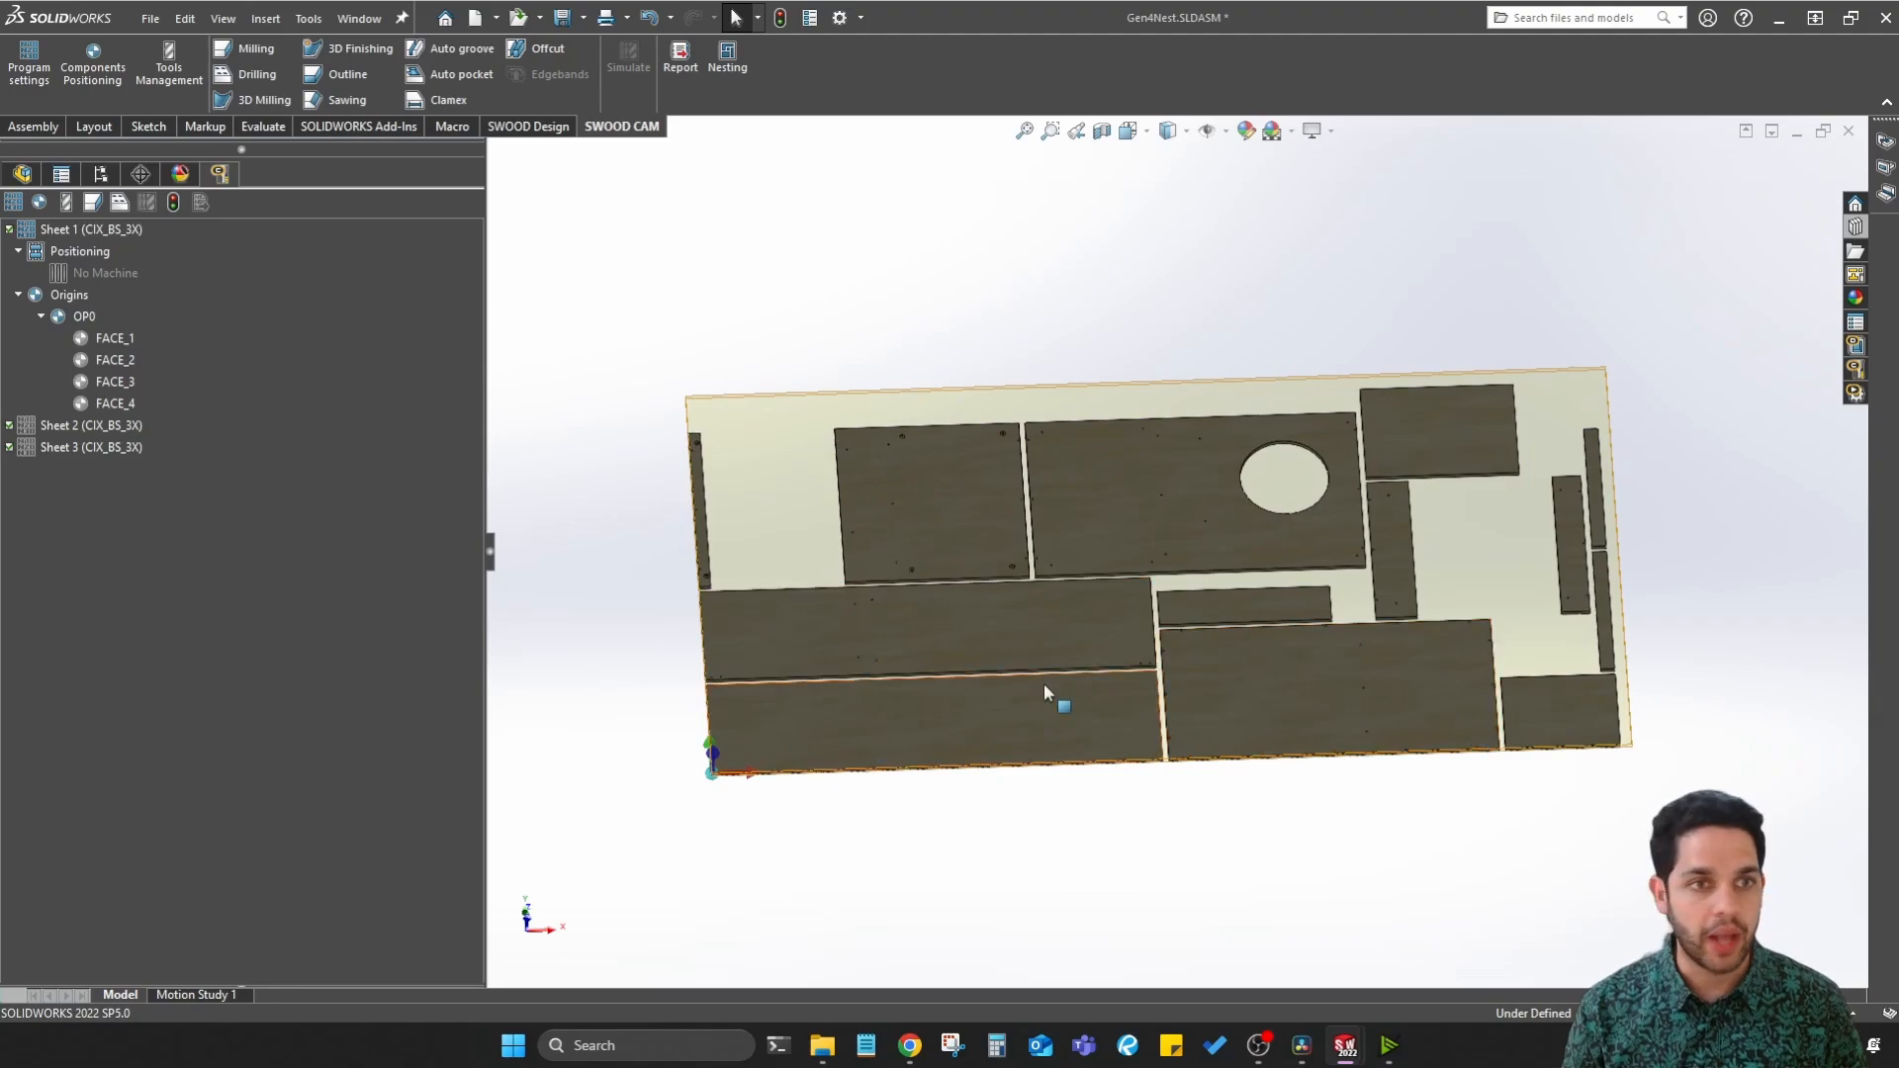
Step: Add the Finishing Cutter Ø10 from the SWOODCAM library's generic cutters to the Sheet 1 program
{"action": "left_click", "coordinate": [1857, 348]}
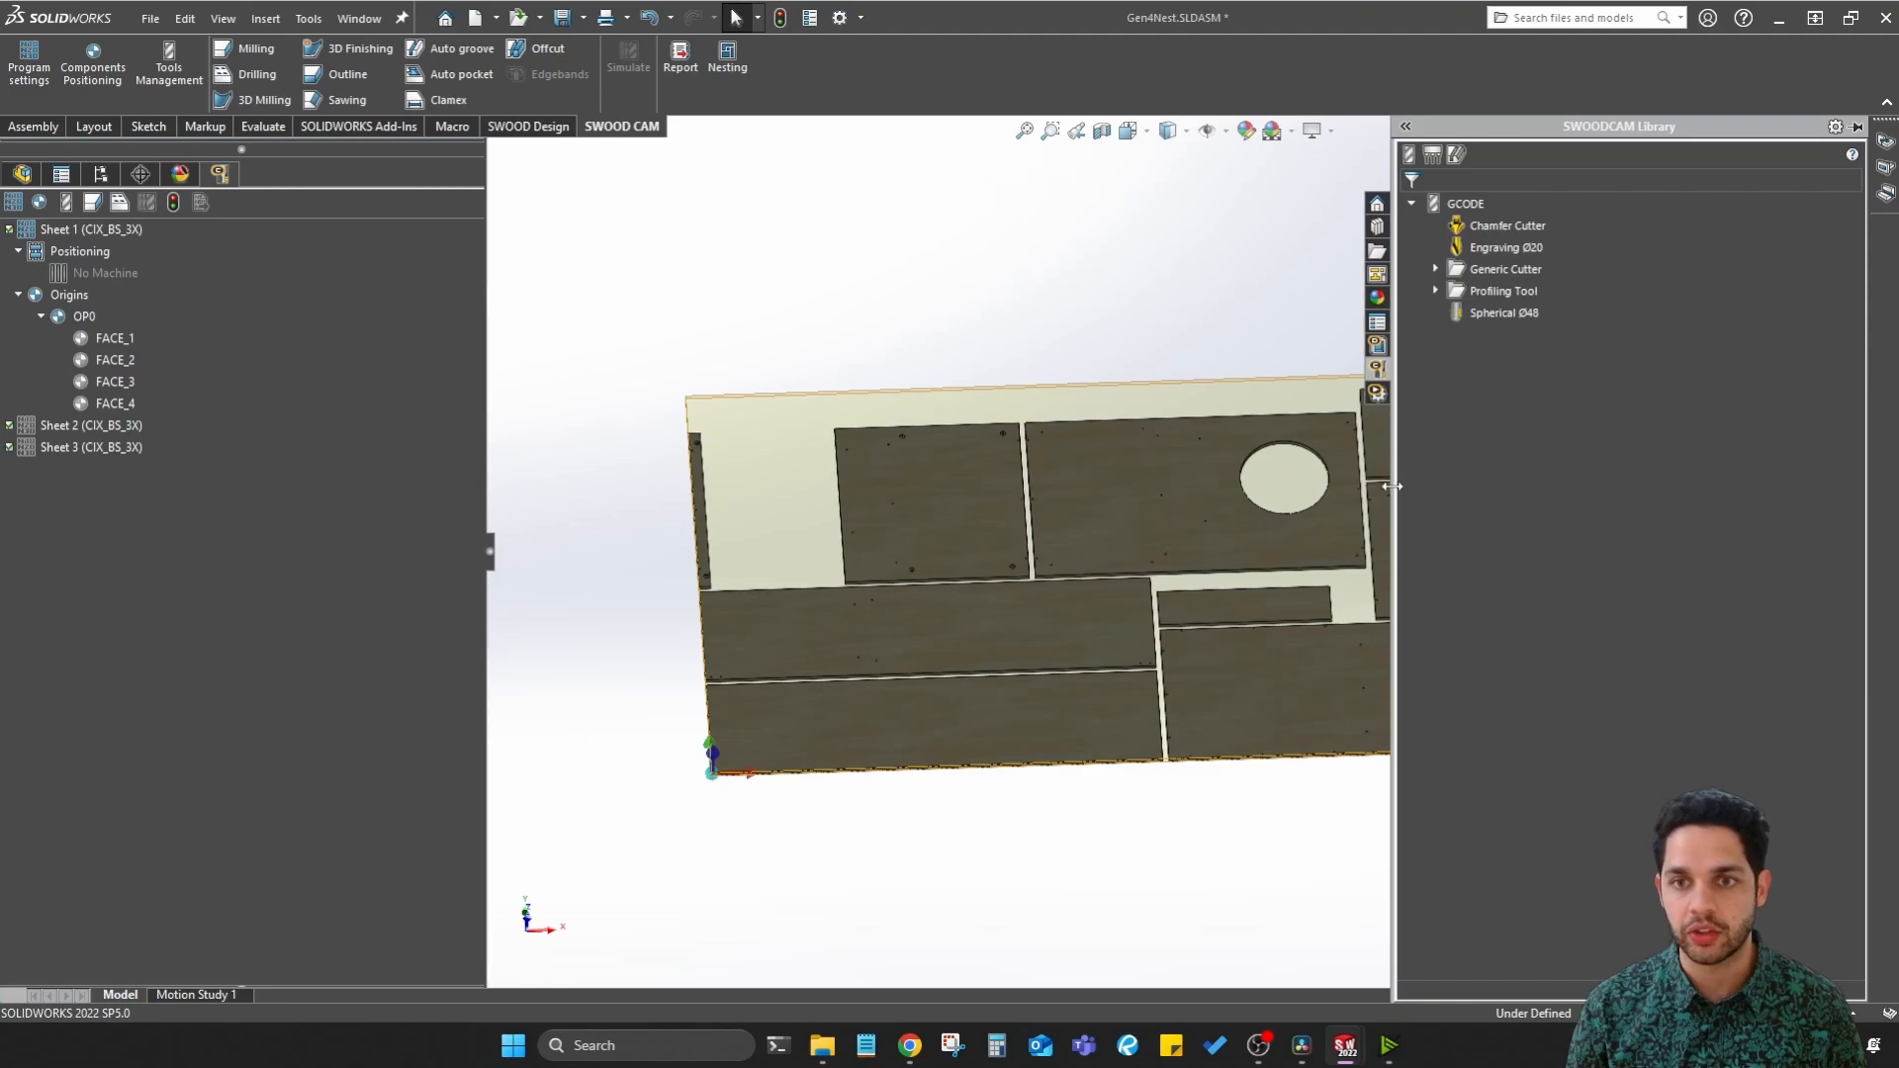
{"action": "left_click_drag", "start_coordinate": [1392, 486], "coordinate": [1679, 497]}
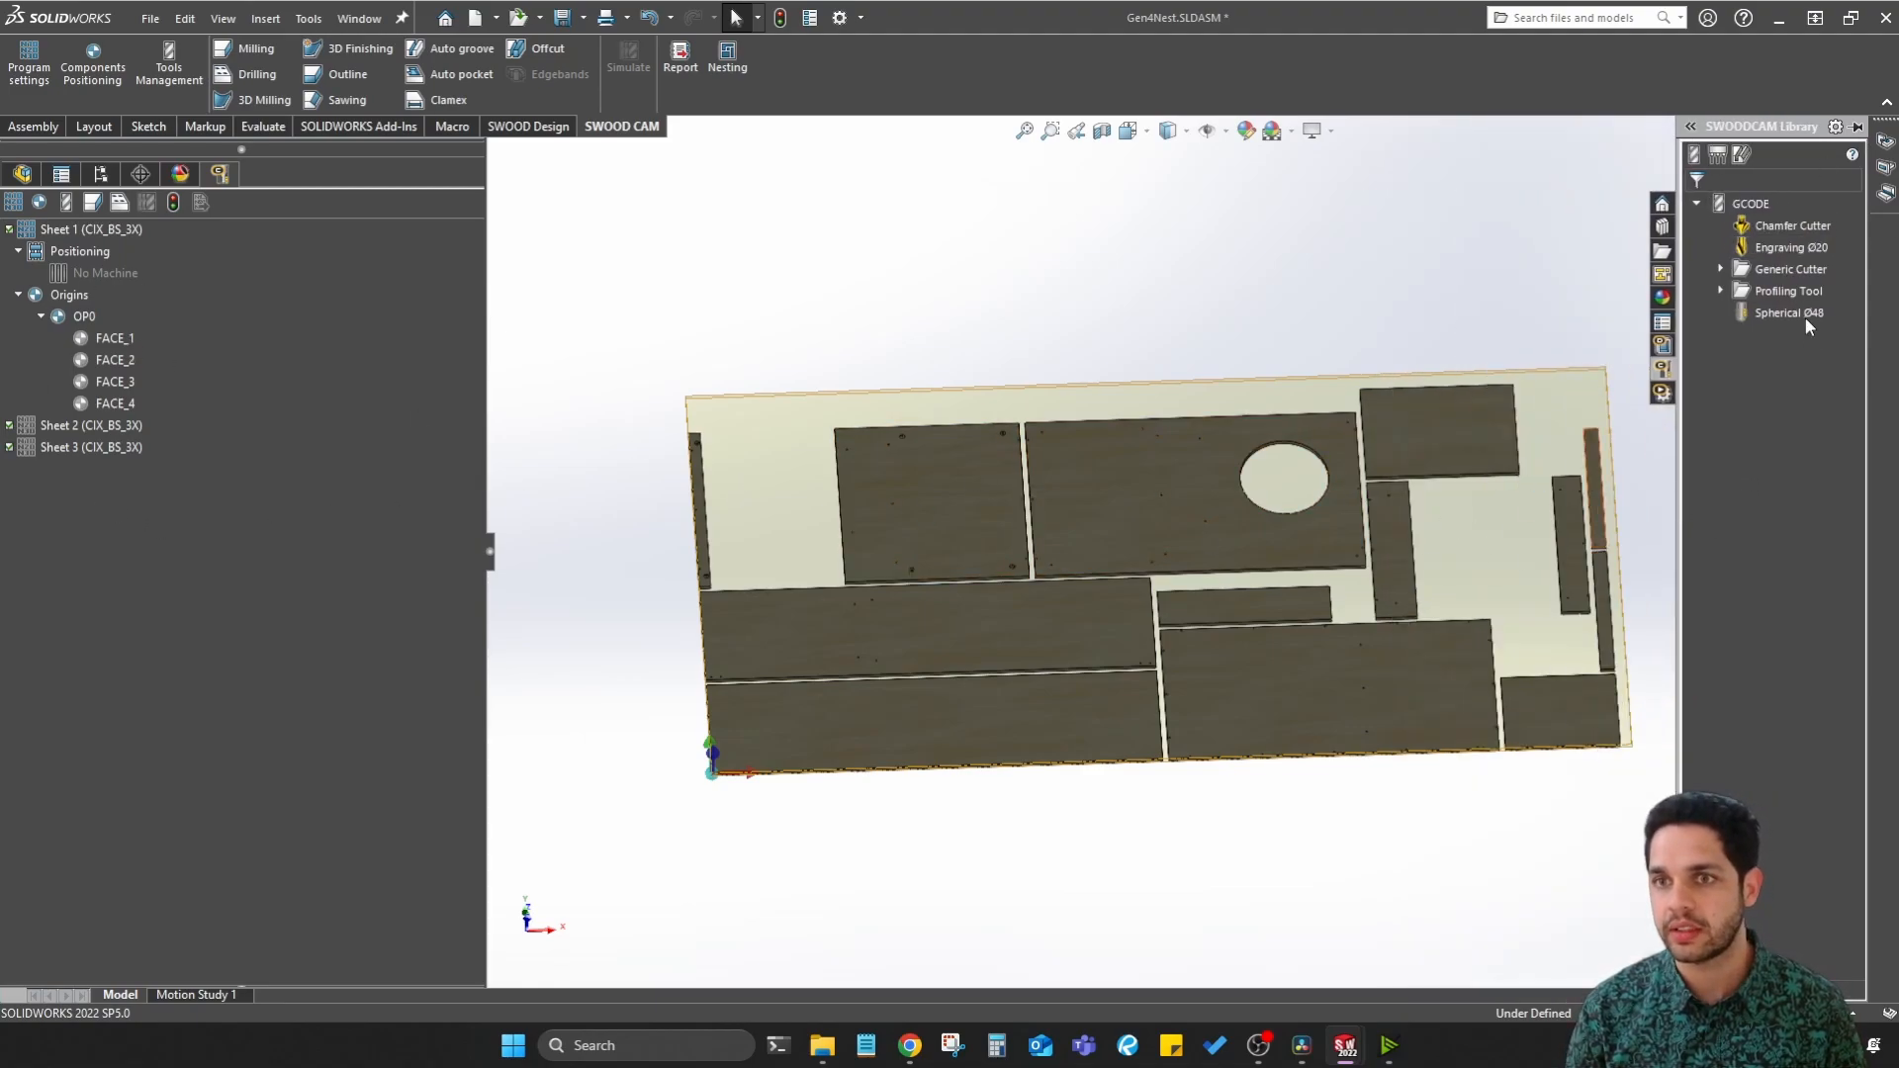
{"action": "left_click", "coordinate": [1720, 291]}
{"action": "left_click", "coordinate": [1719, 292]}
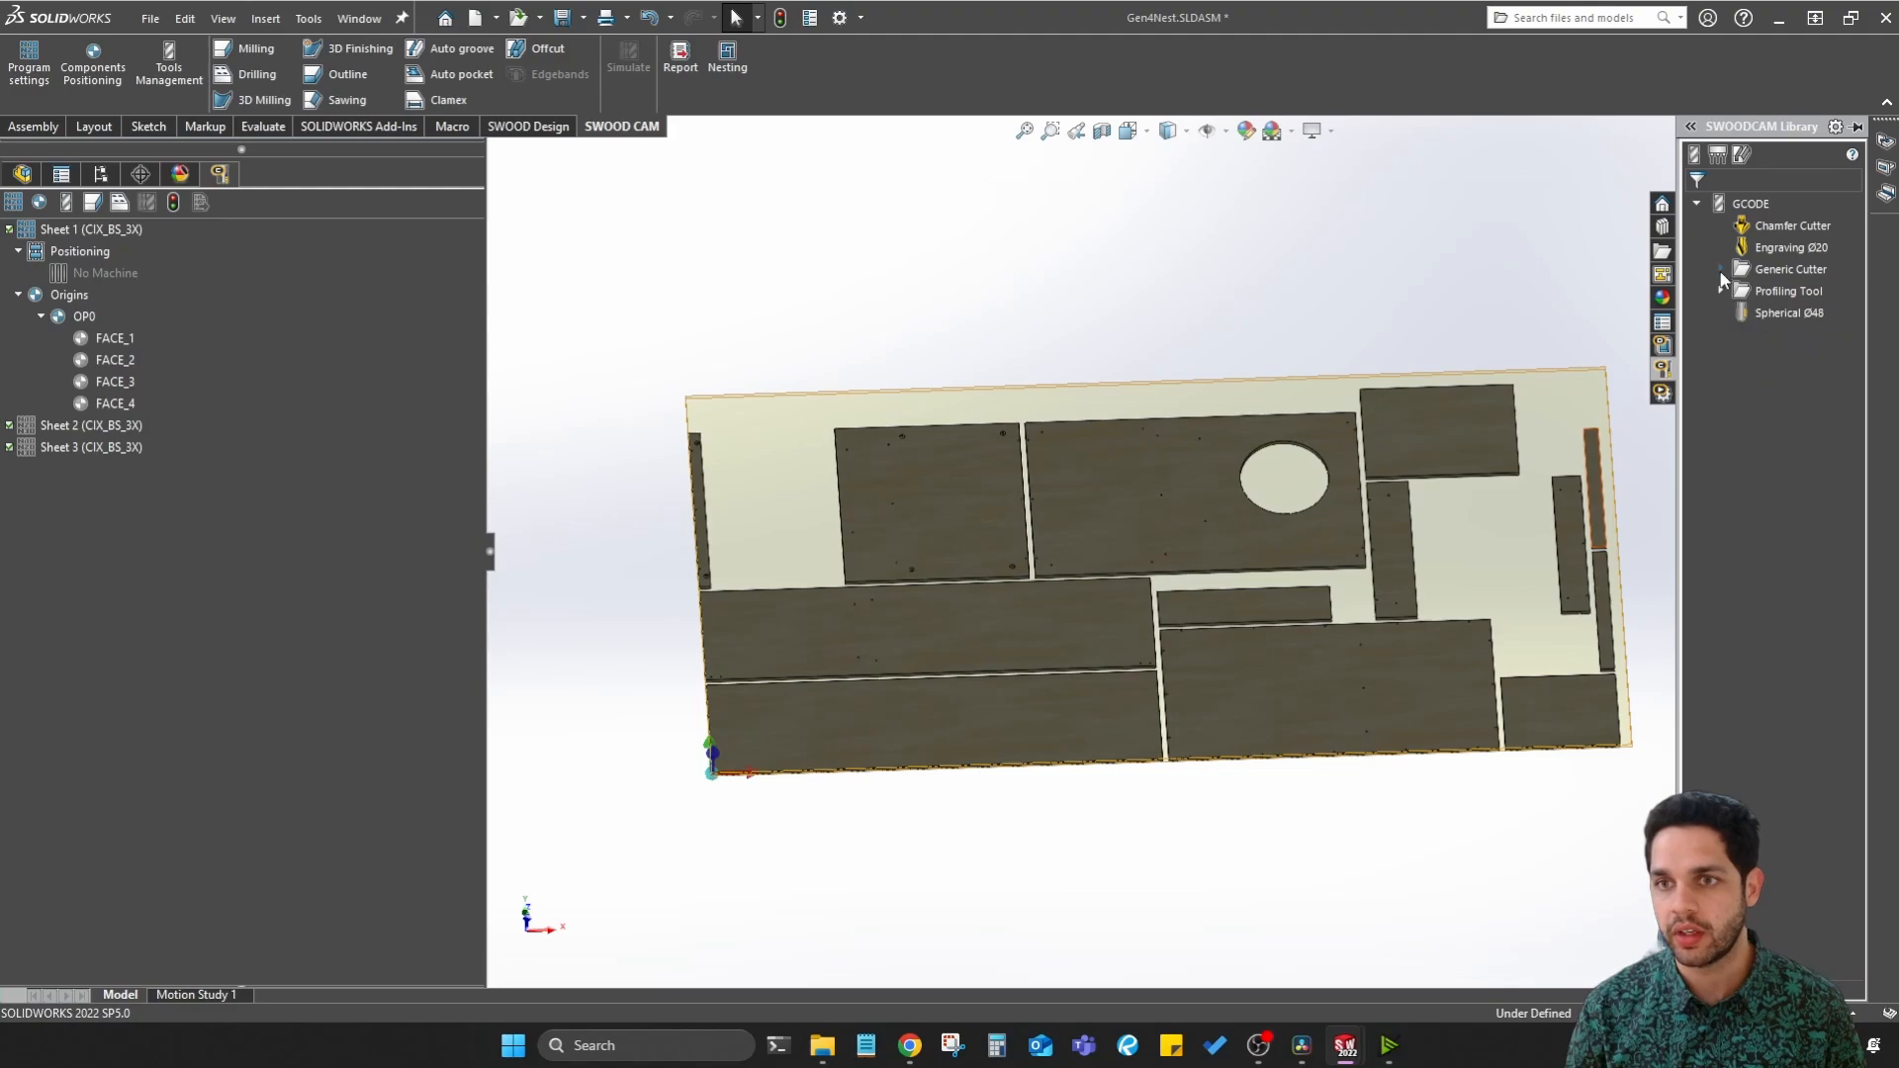
{"action": "left_click", "coordinate": [1720, 269]}
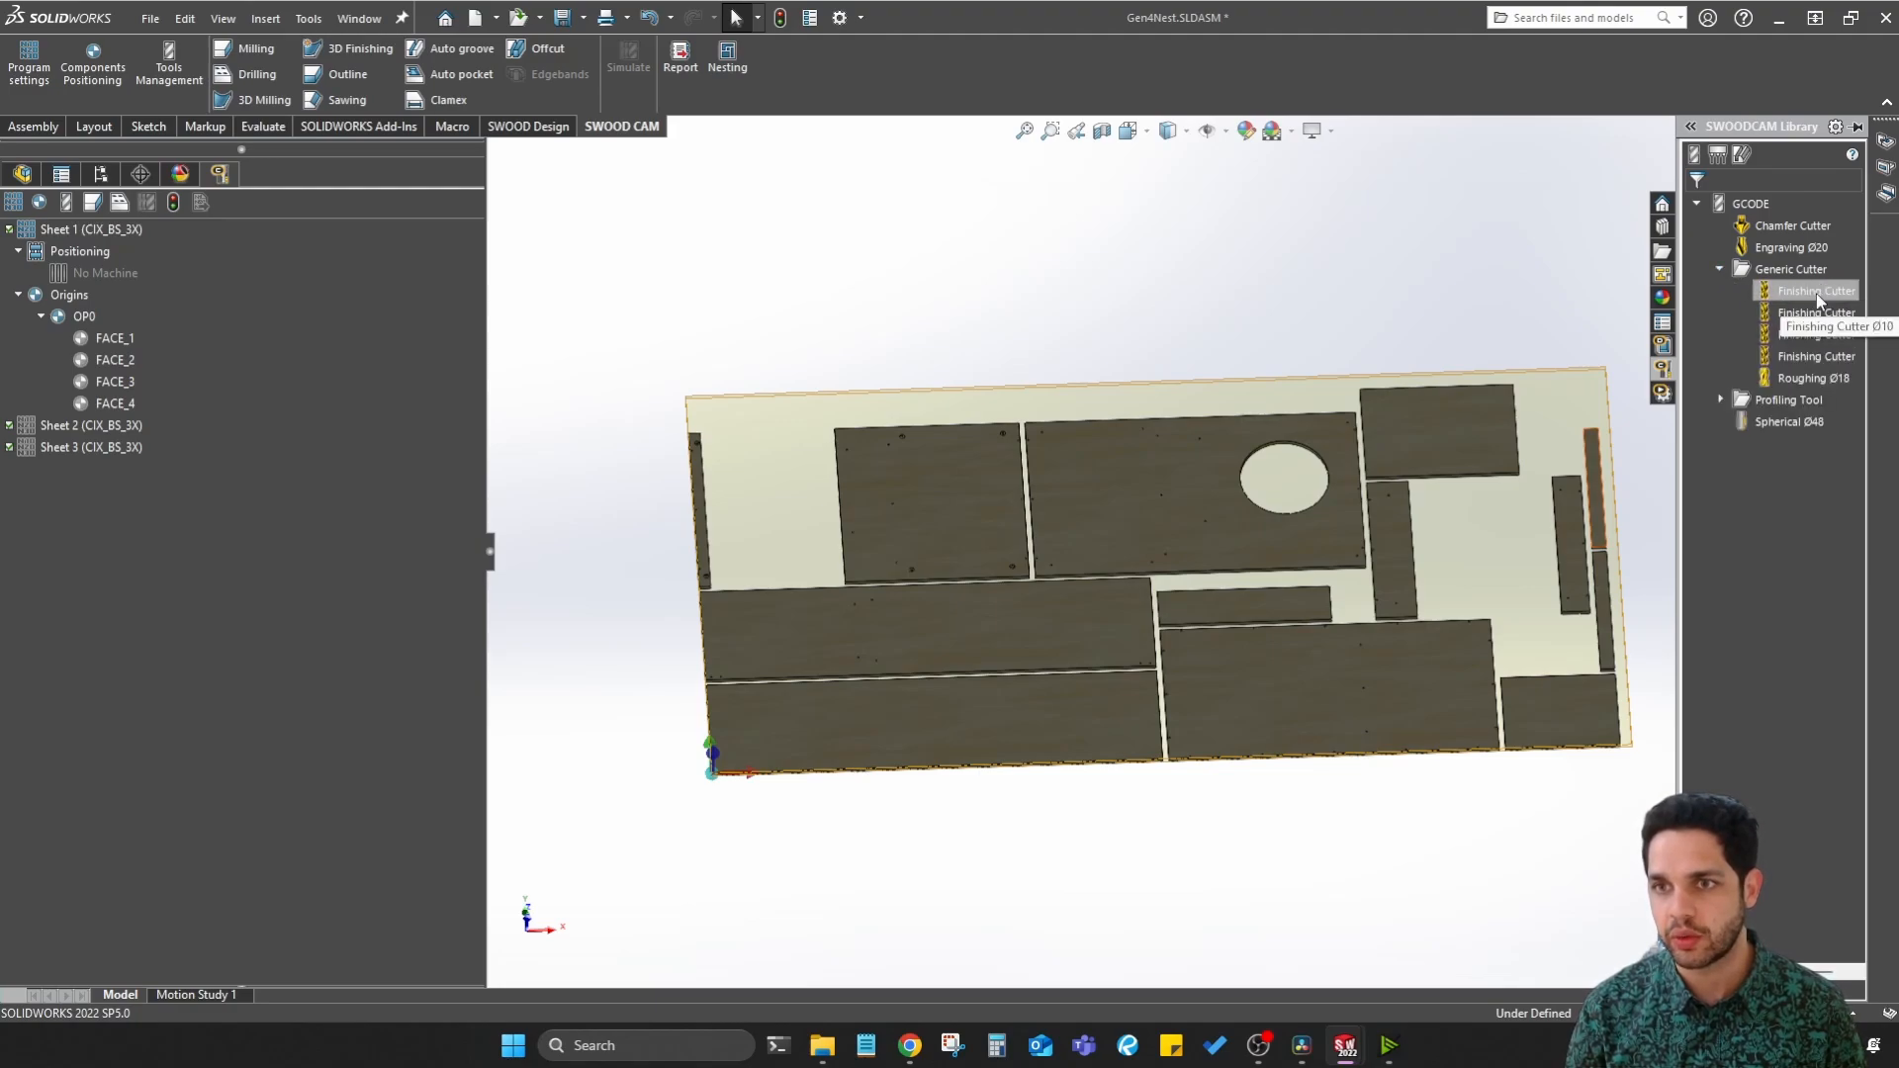
{"action": "left_click_drag", "start_coordinate": [1818, 296], "coordinate": [1196, 475]}
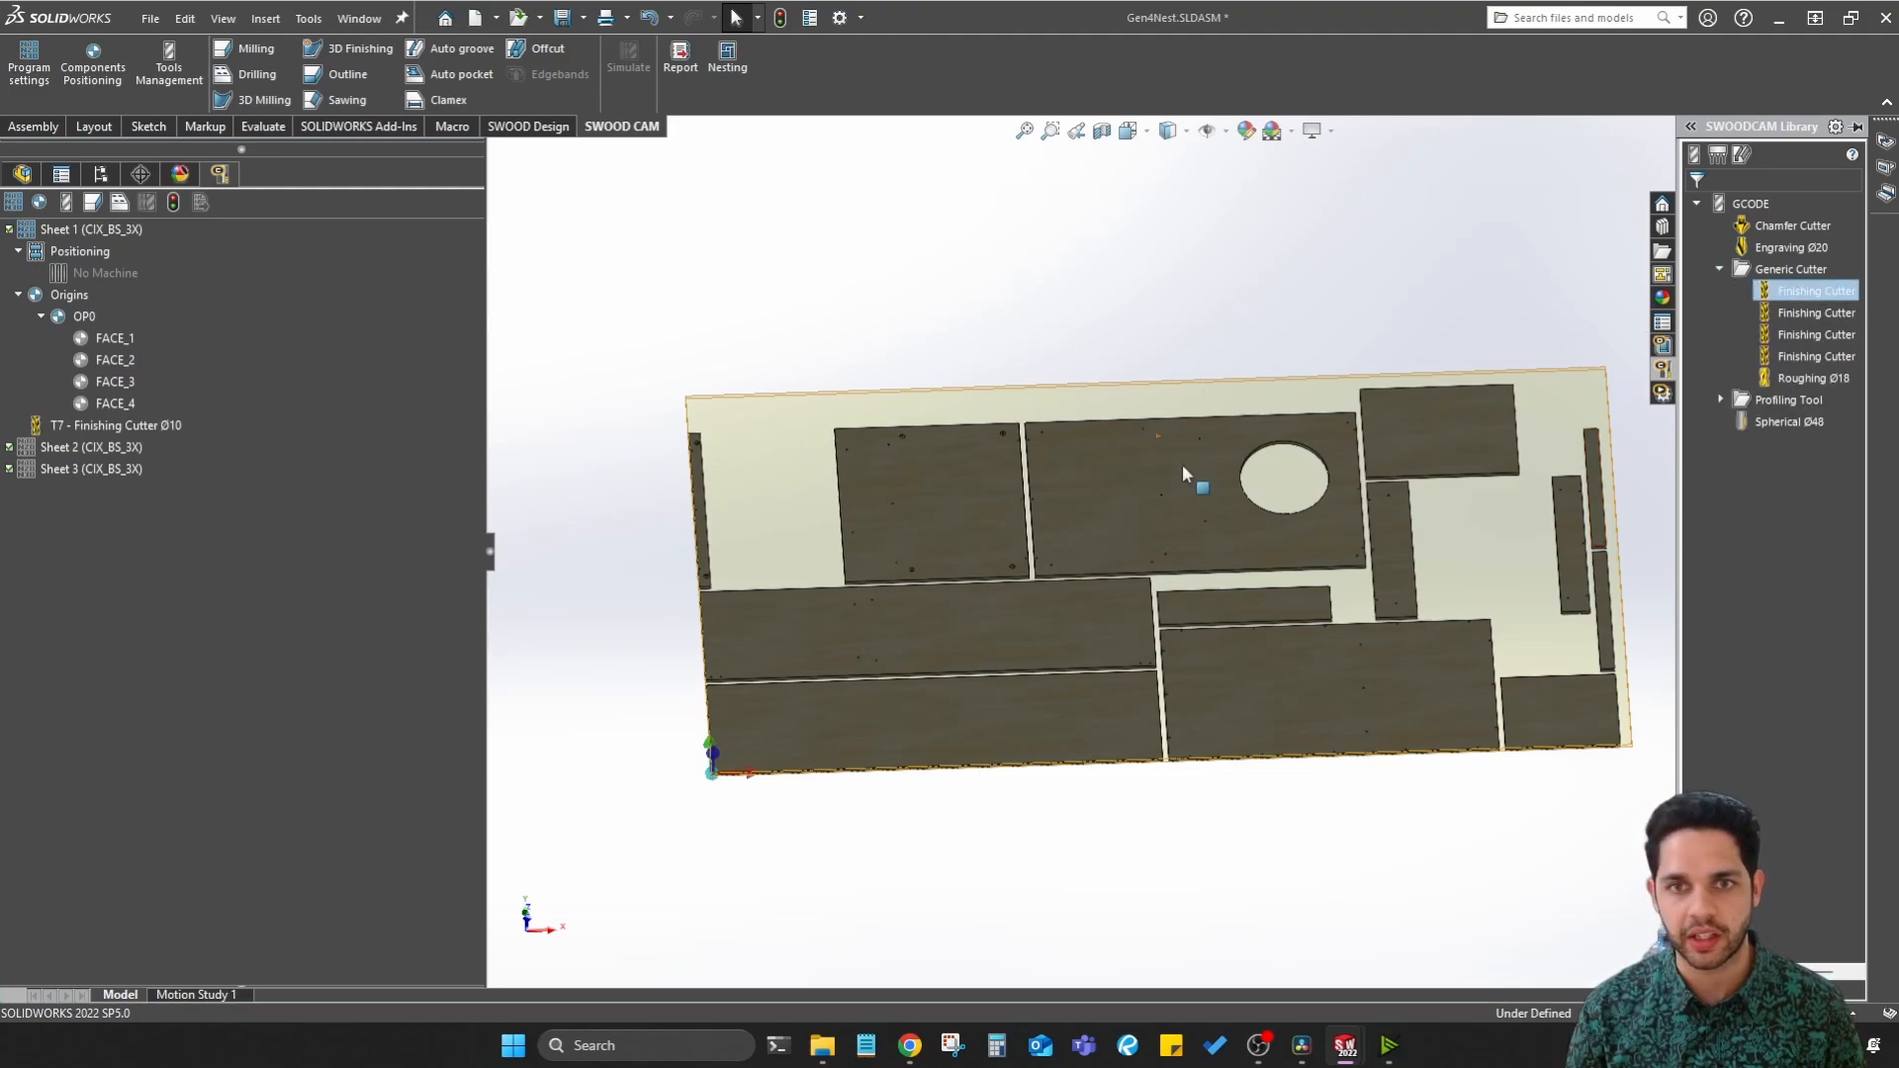
Step: Create an Outline machining on Sheet 1 with a Contour operation for the T7 Finishing Cutter Ø10, keeping its preset parameters
{"action": "left_click", "coordinate": [109, 425]}
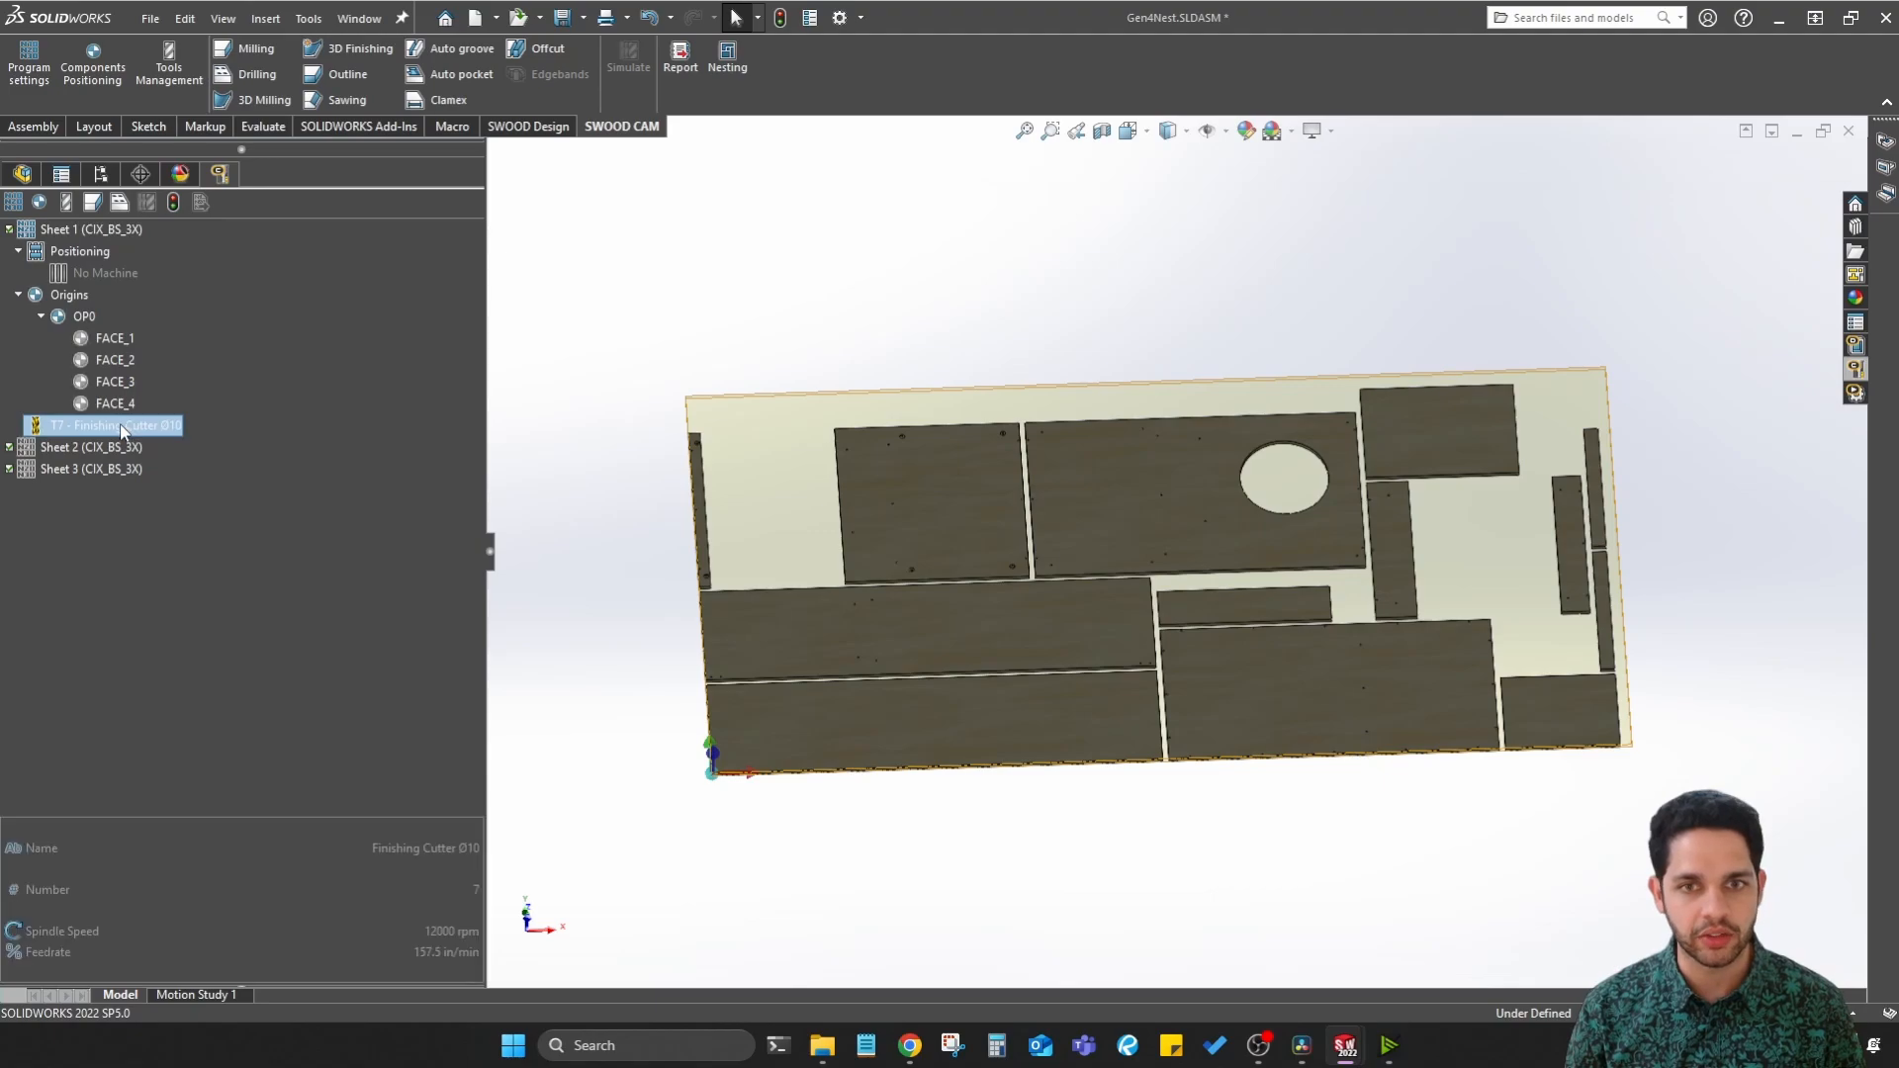
{"action": "scroll", "coordinate": [995, 701], "scroll_direction": "down", "scroll_amount": 5}
{"action": "middle_click_drag", "start_coordinate": [911, 725], "coordinate": [992, 584]}
{"action": "scroll", "coordinate": [992, 584], "scroll_direction": "up", "scroll_amount": 1}
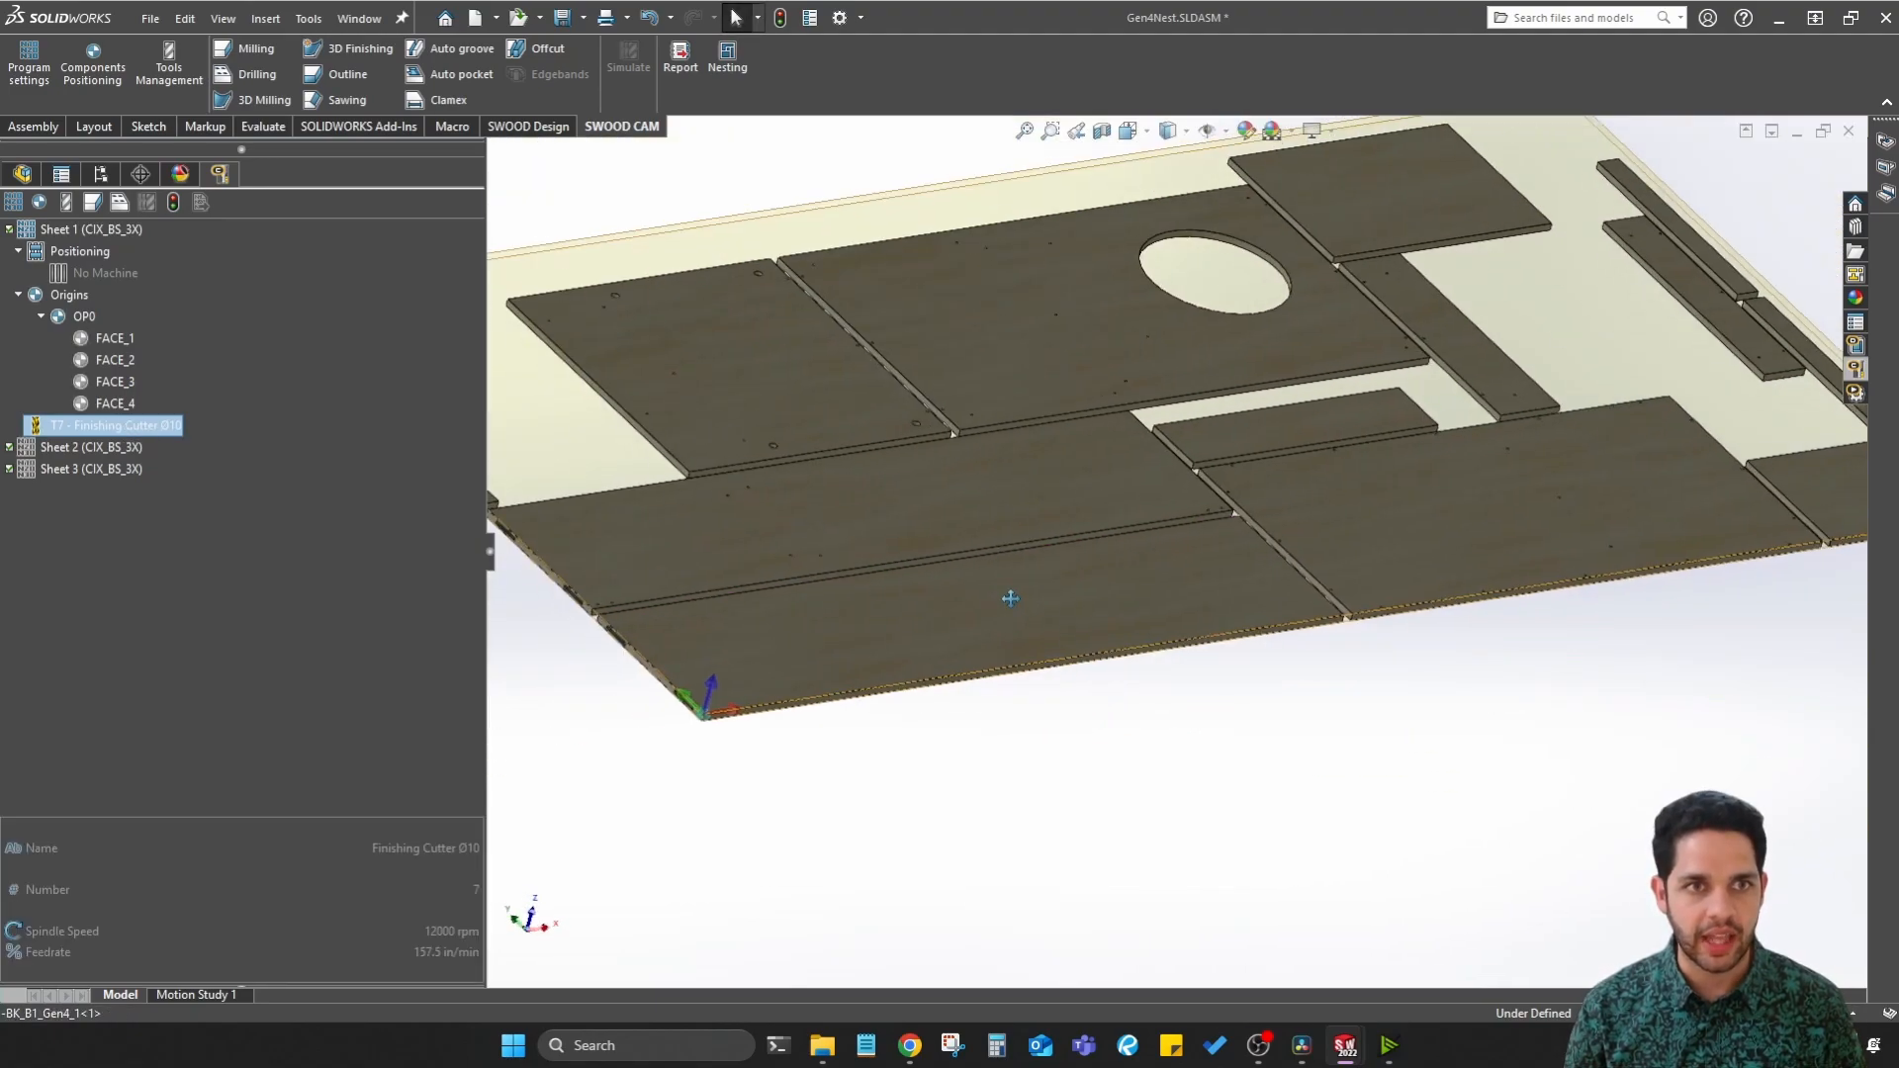
{"action": "right_click", "coordinate": [148, 436]}
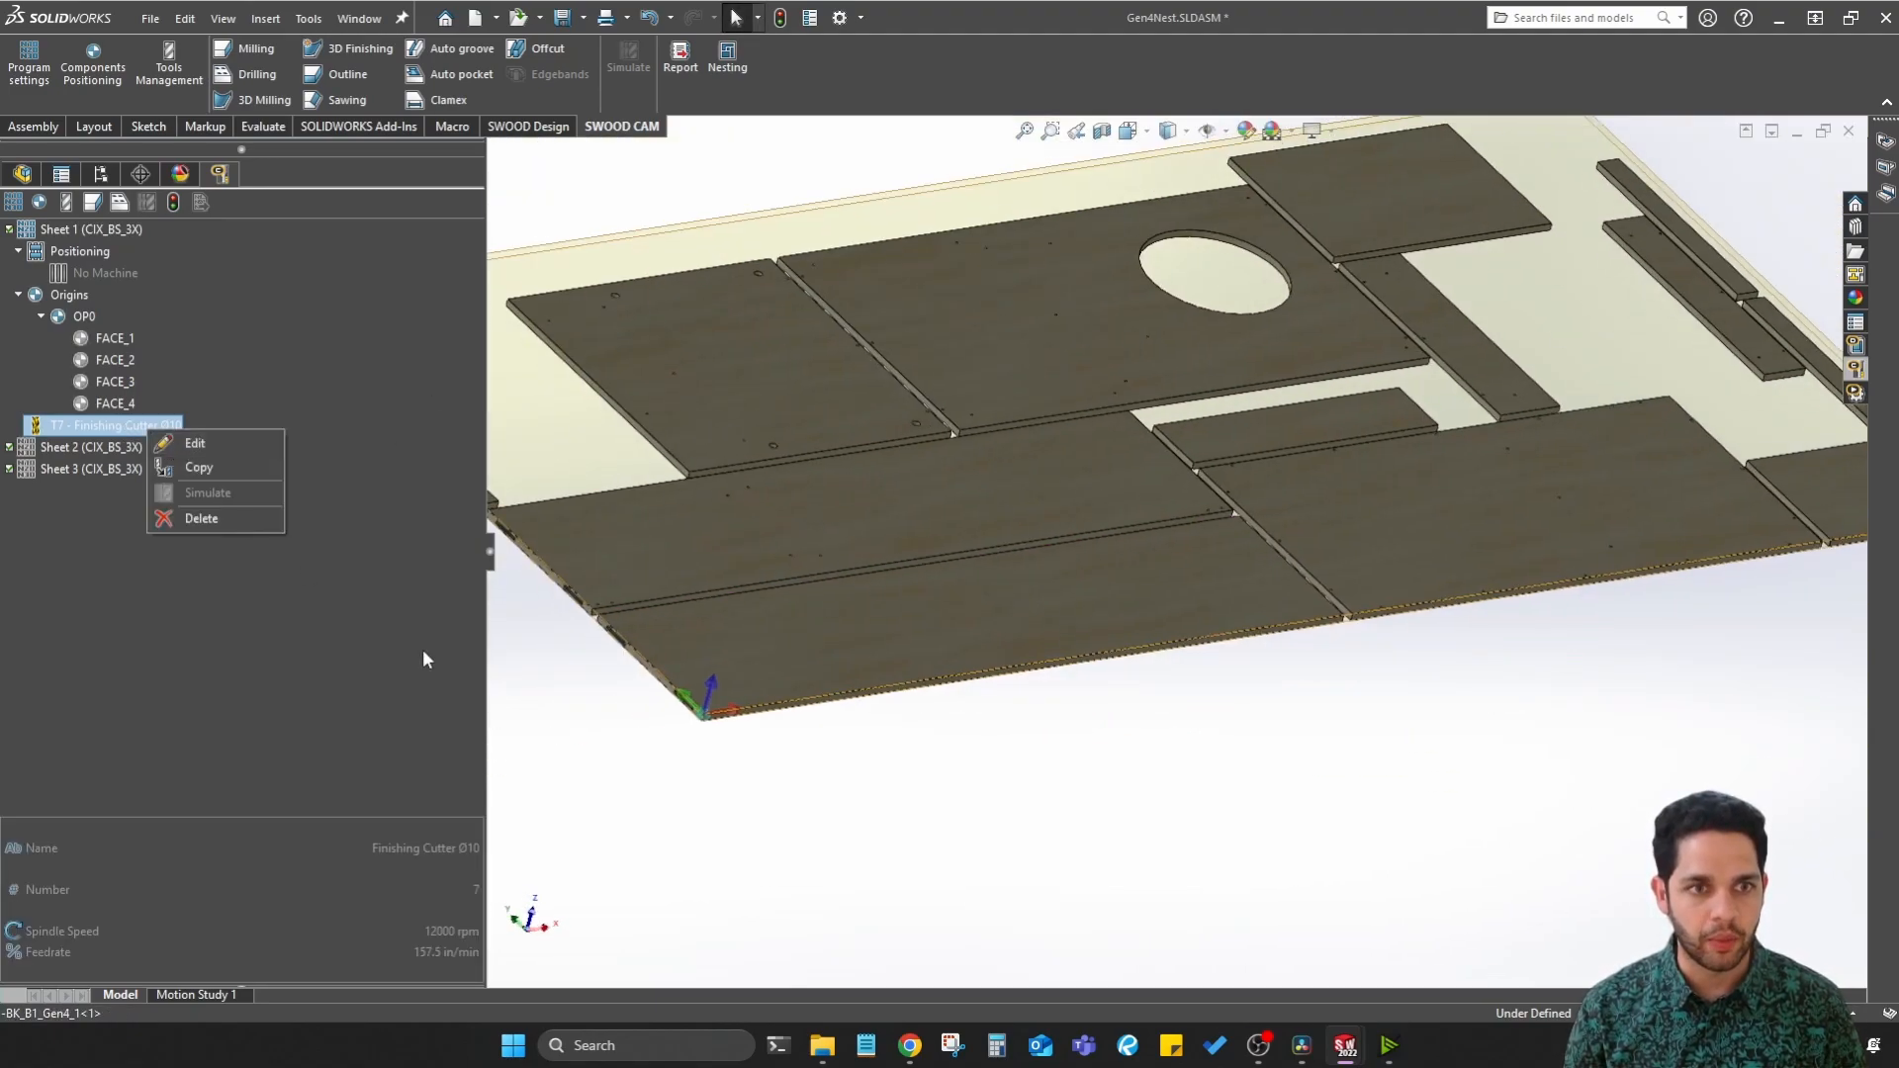
{"action": "key", "text": "Escape"}
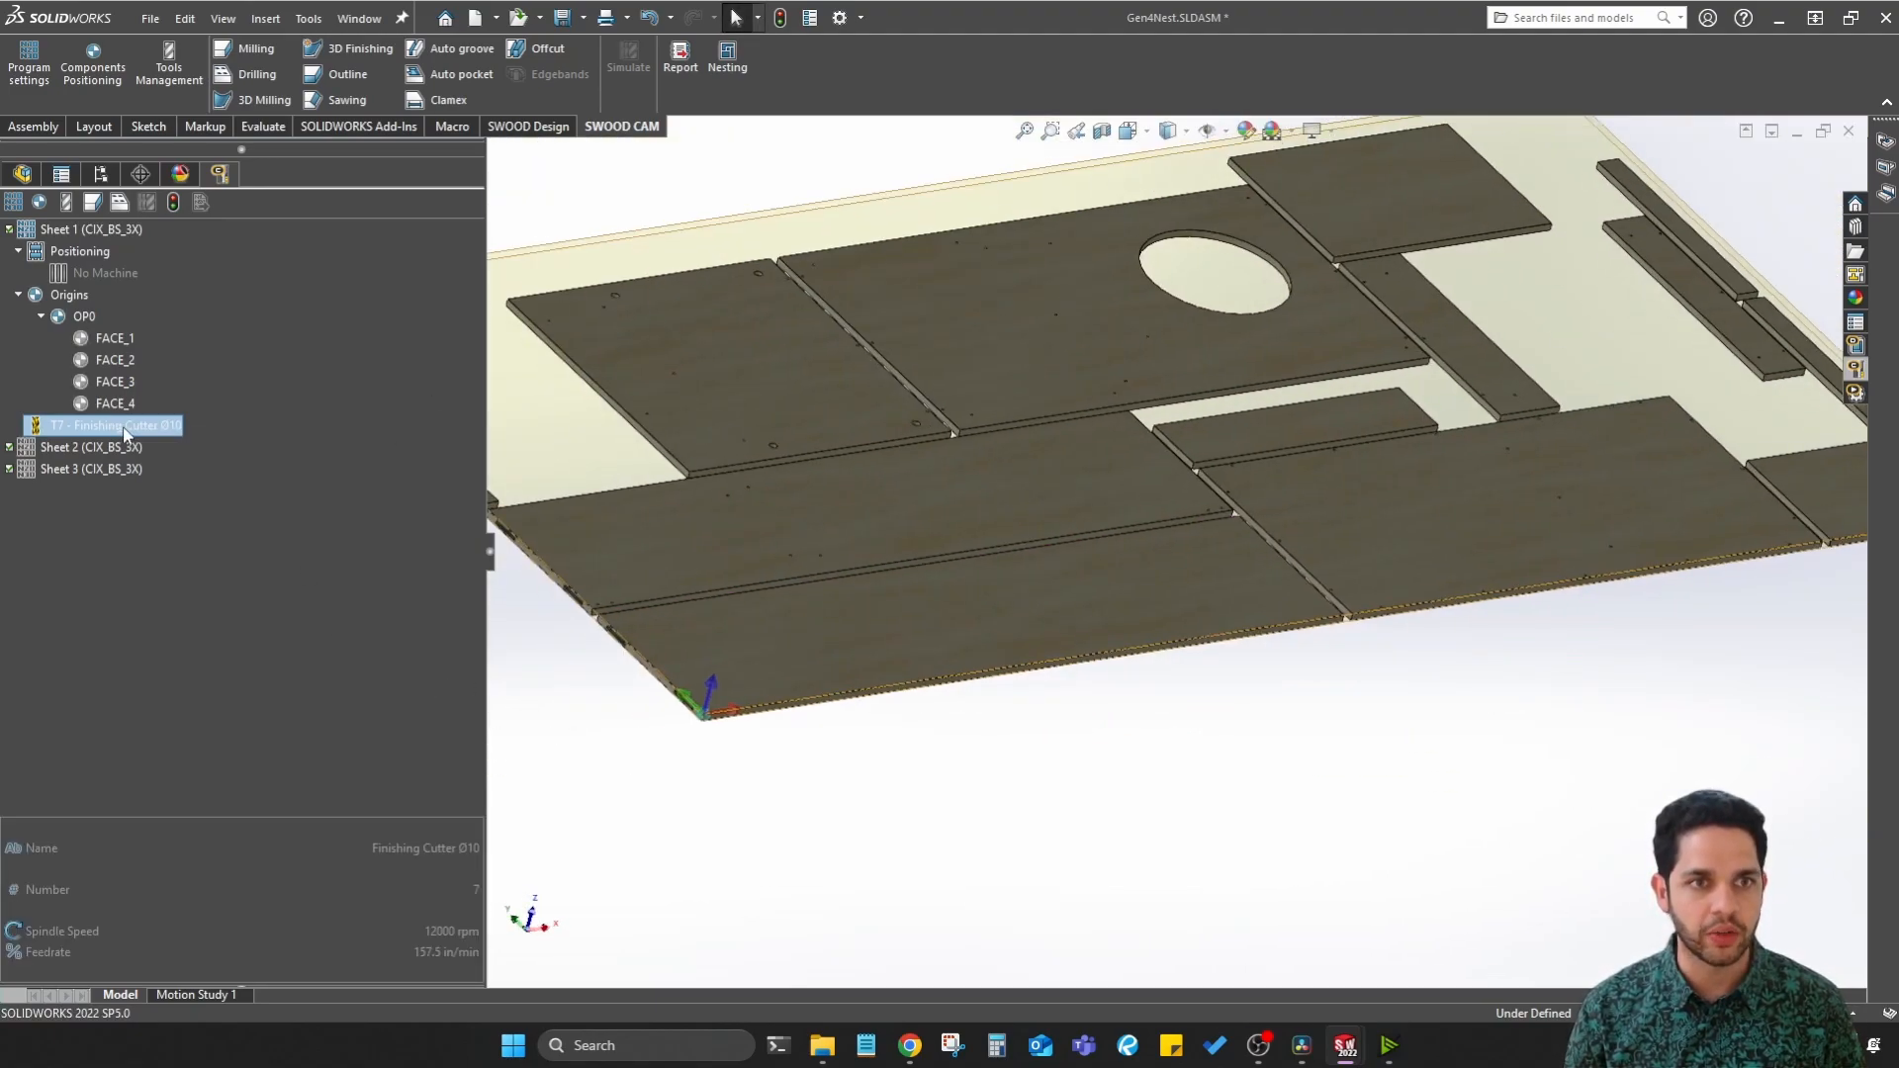
{"action": "left_click", "coordinate": [265, 51]}
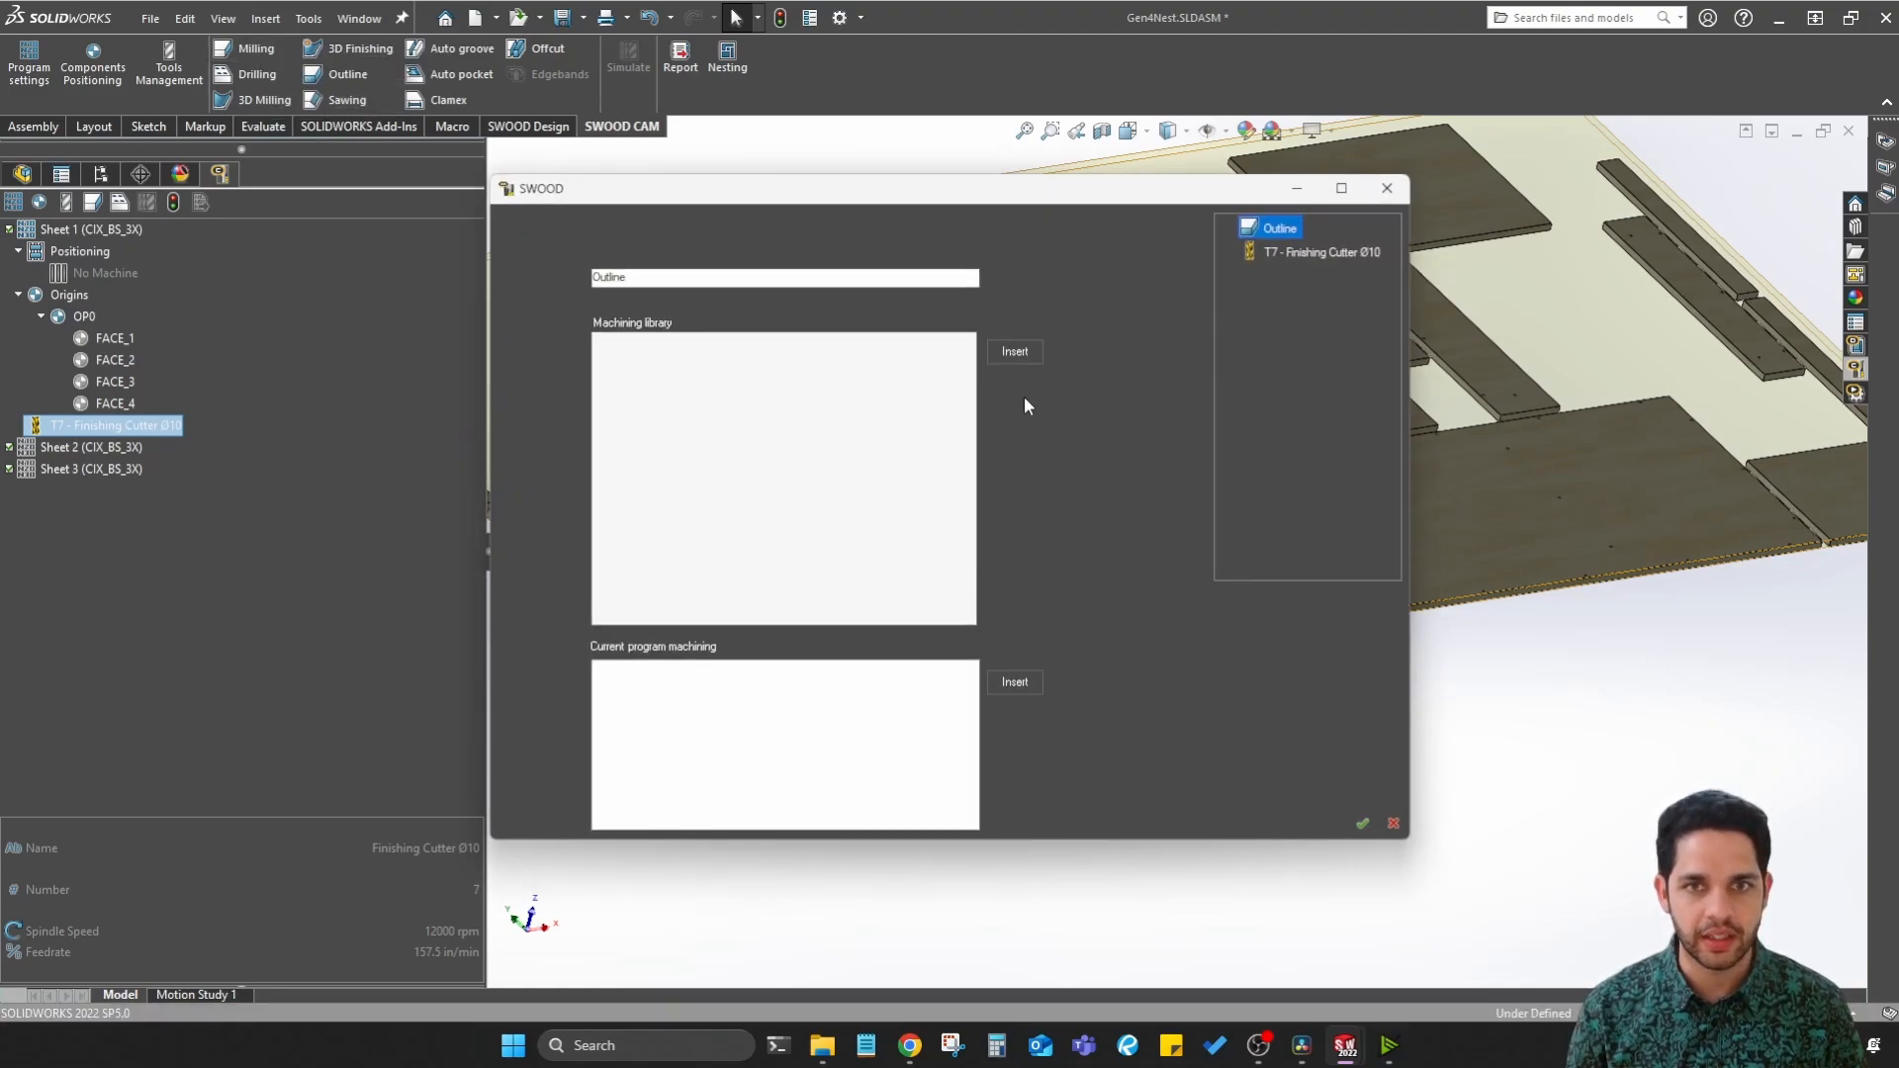
{"action": "left_click", "coordinate": [1306, 251]}
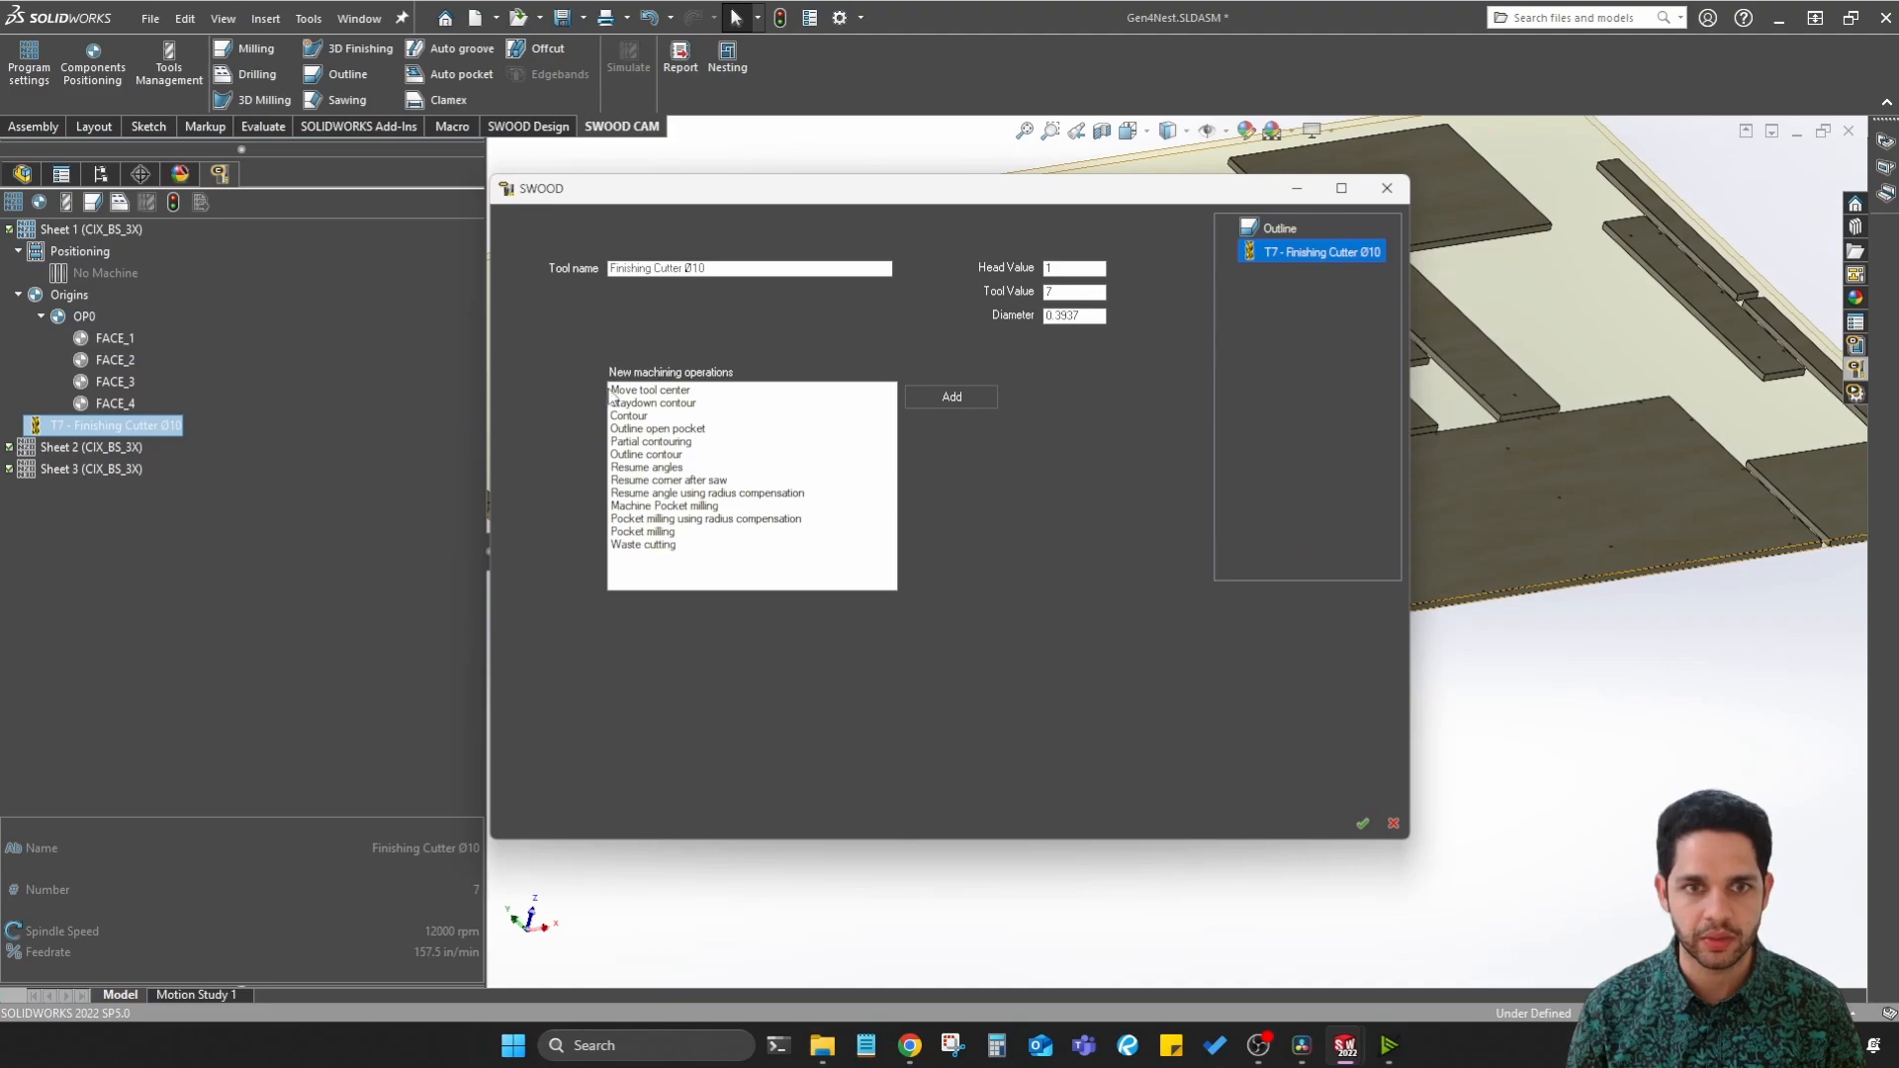
{"action": "left_click", "coordinate": [641, 417]}
{"action": "left_click", "coordinate": [949, 397]}
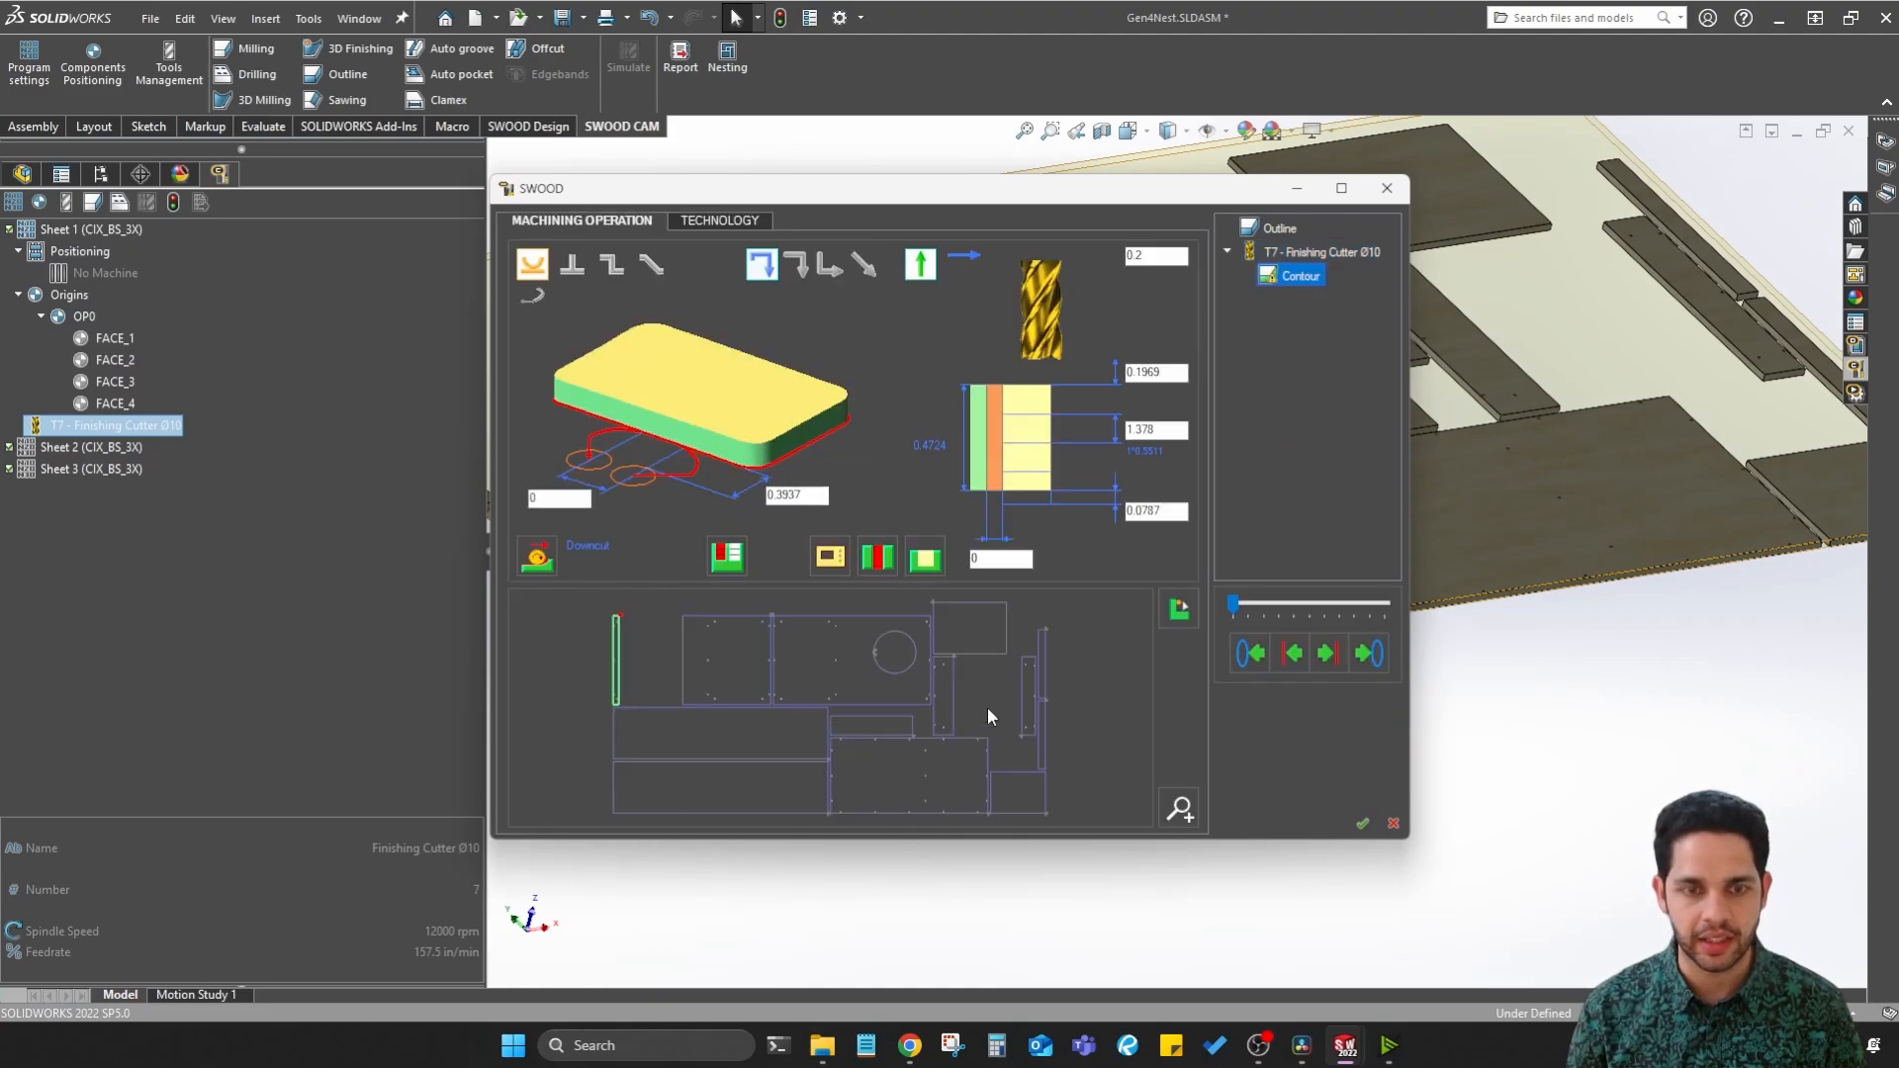
{"action": "left_click", "coordinate": [1362, 823]}
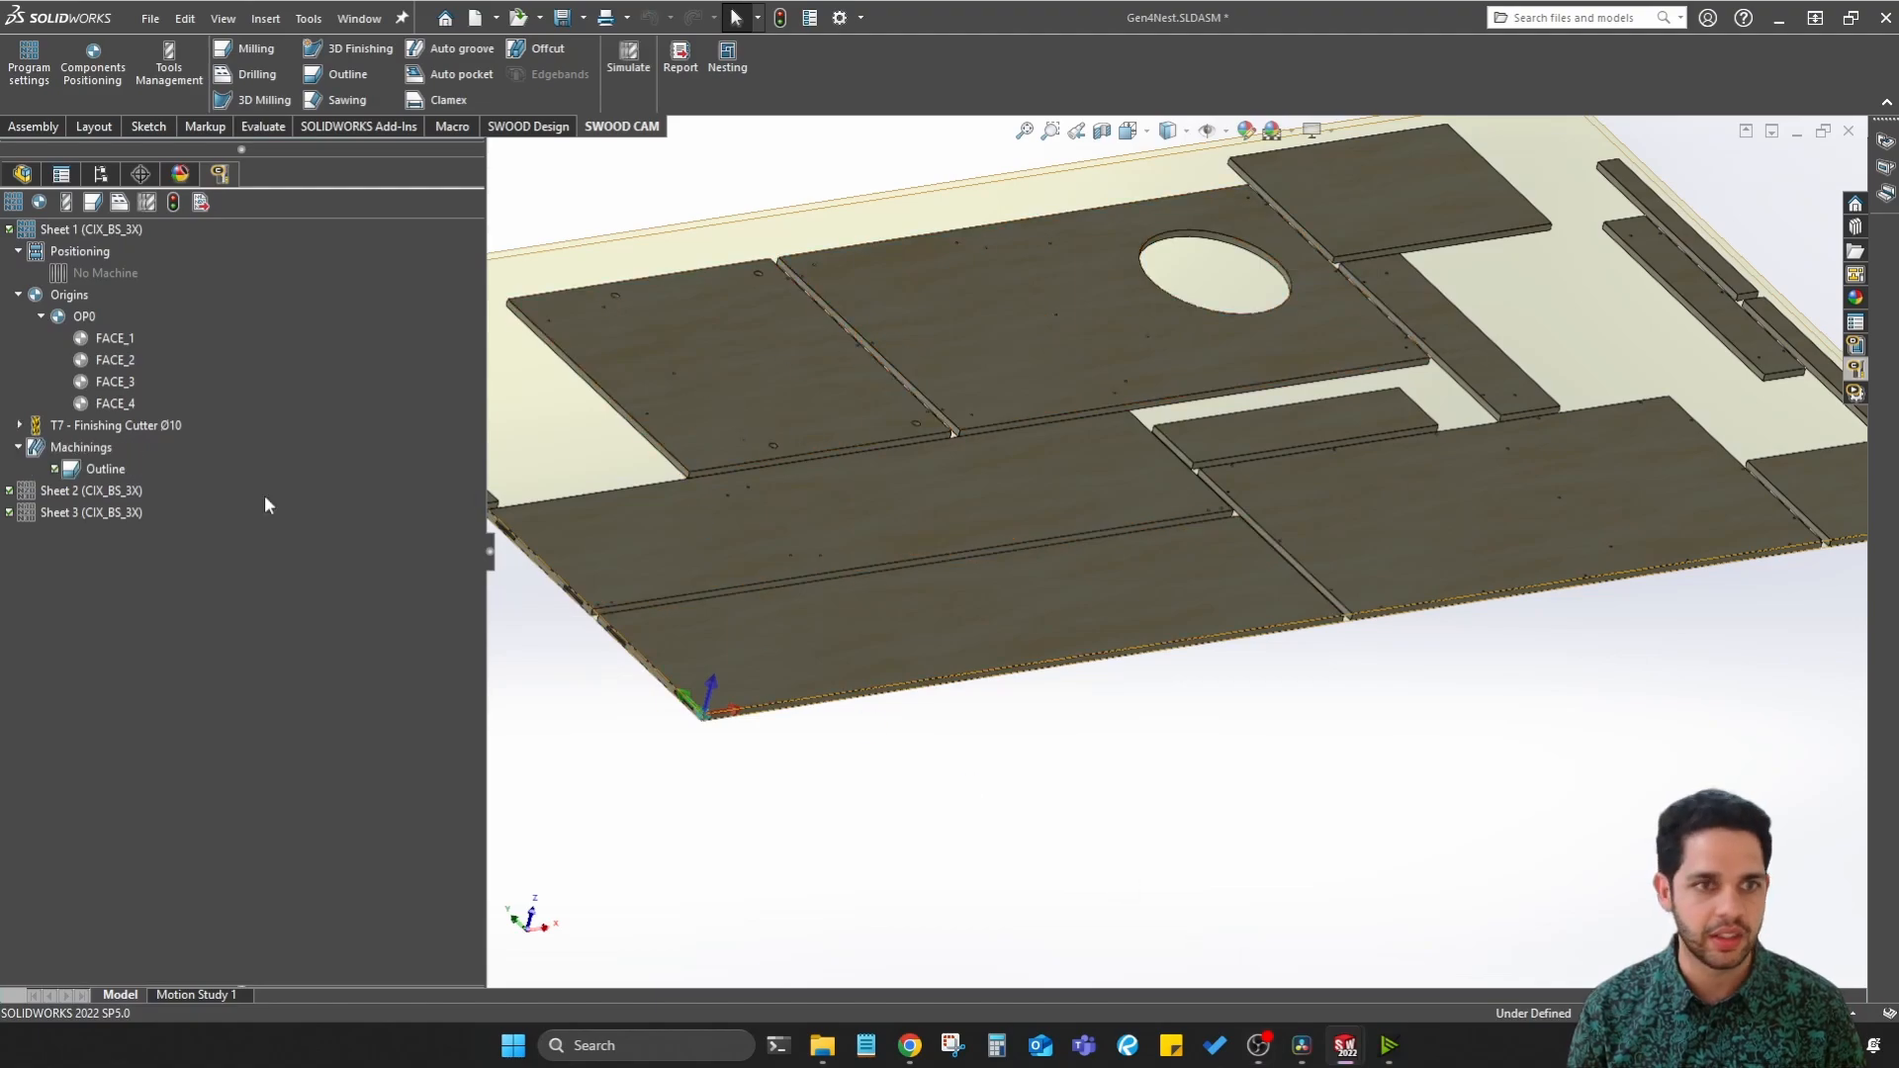
Step: Examine the Contour operation under the Finishing Cutter Ø10, switch to Sheet 2, and reactivate Sheet 1 to inspect its toolpaths
{"action": "left_click", "coordinate": [19, 425]}
{"action": "left_click", "coordinate": [150, 448]}
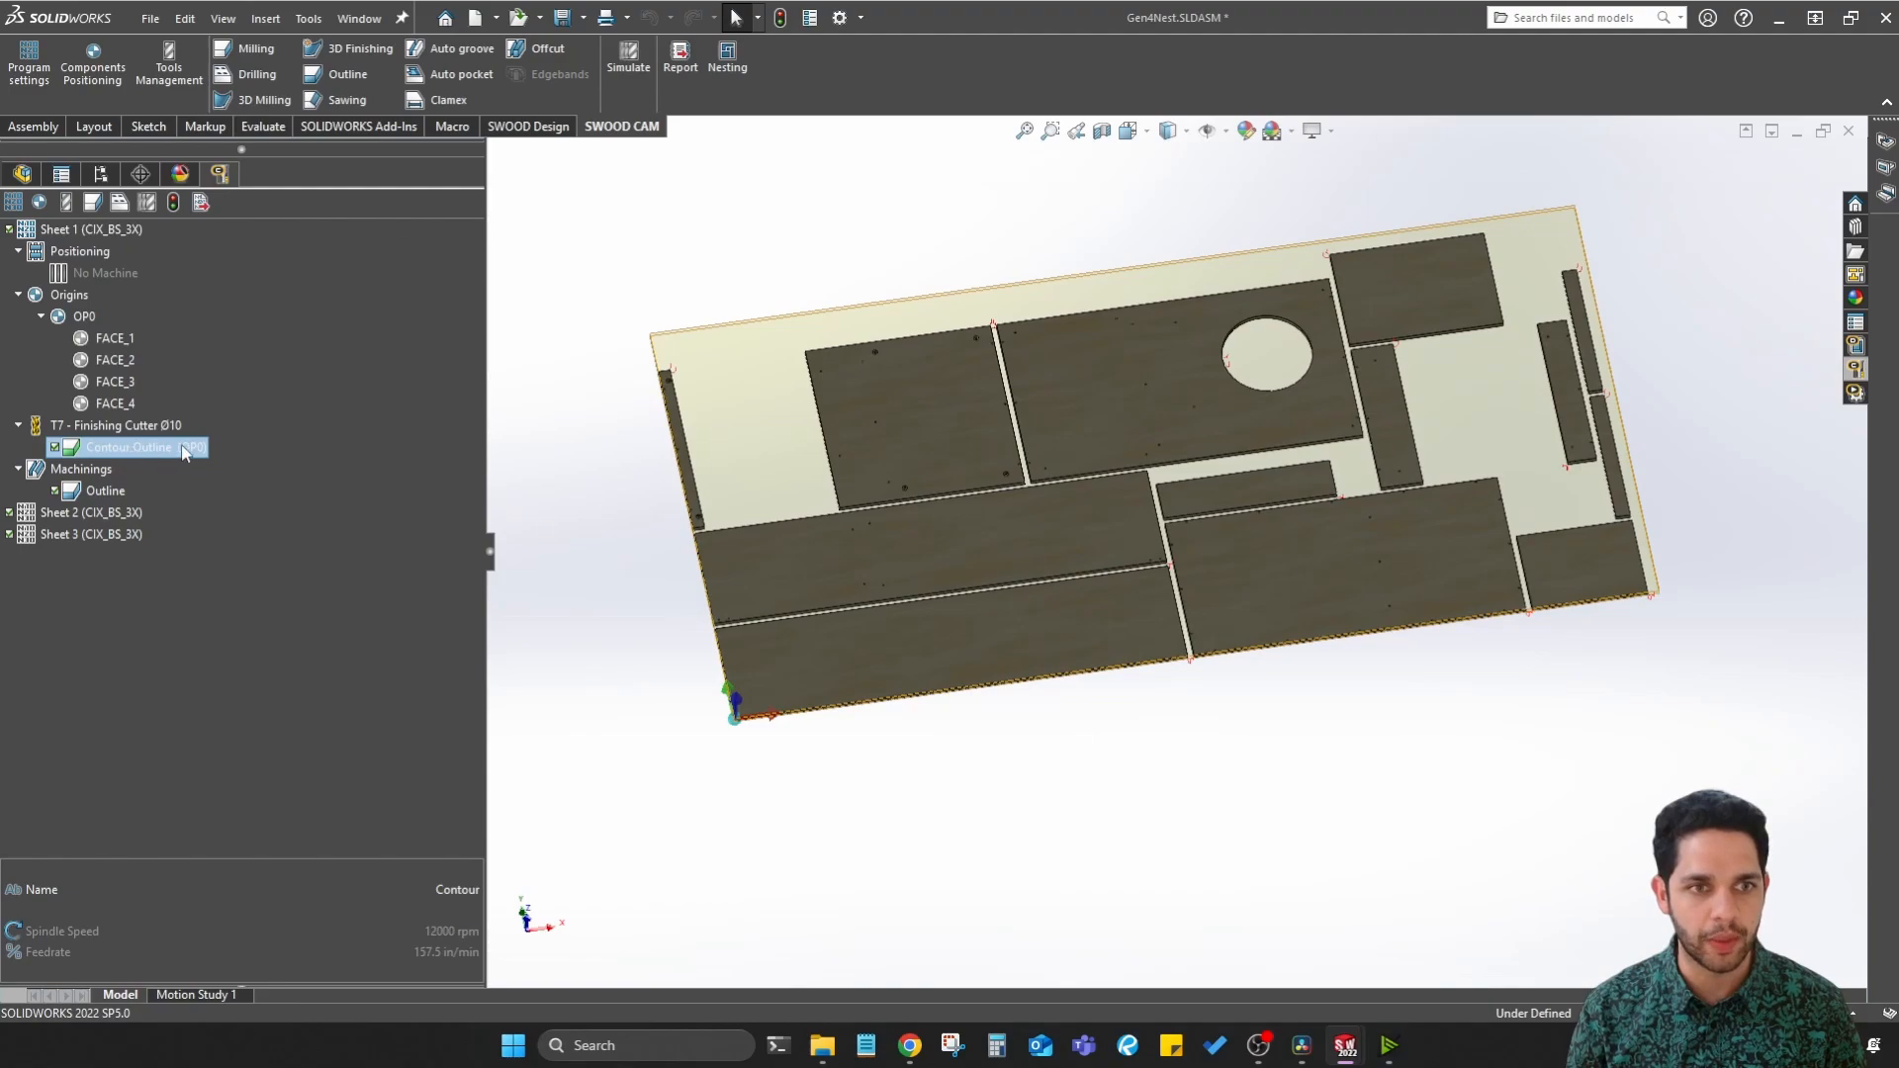
{"action": "left_click", "coordinate": [104, 511]}
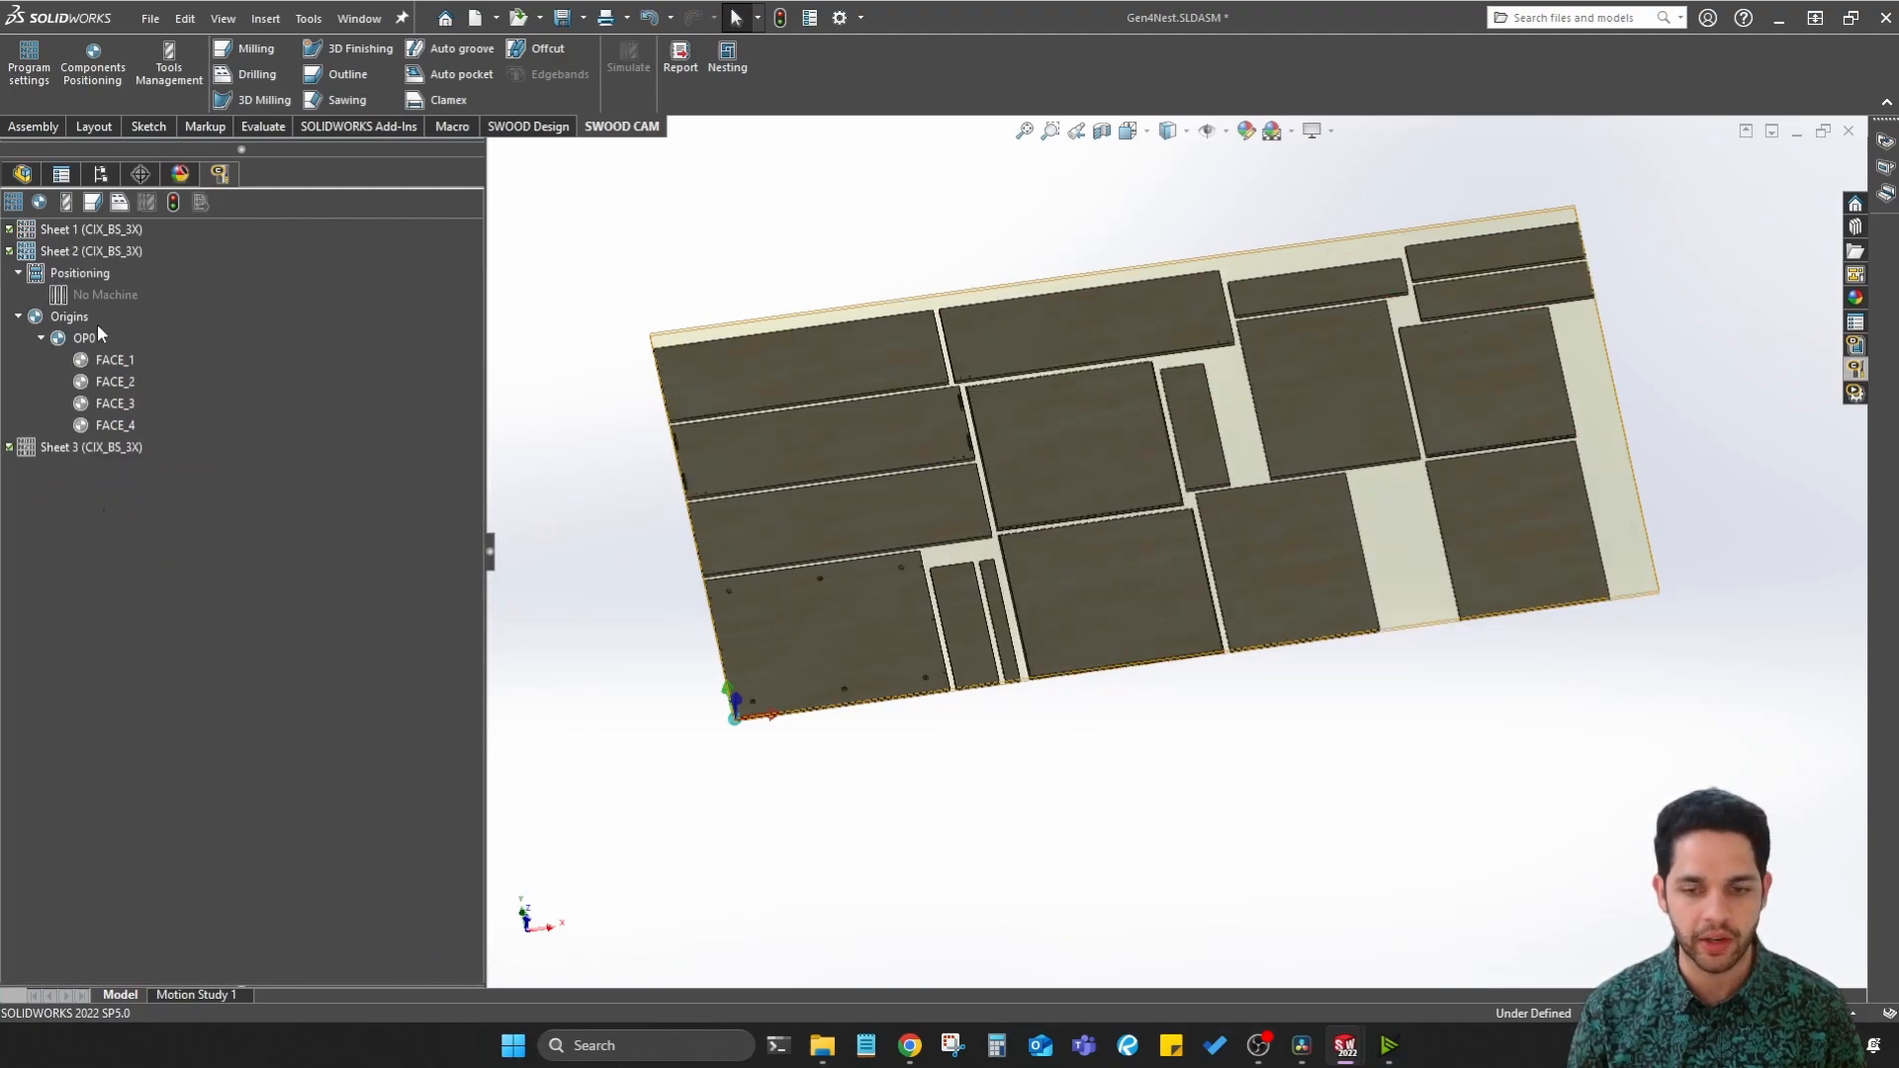
{"action": "double_click", "coordinate": [93, 229]}
{"action": "scroll", "coordinate": [1263, 628], "scroll_direction": "up", "scroll_amount": 2}
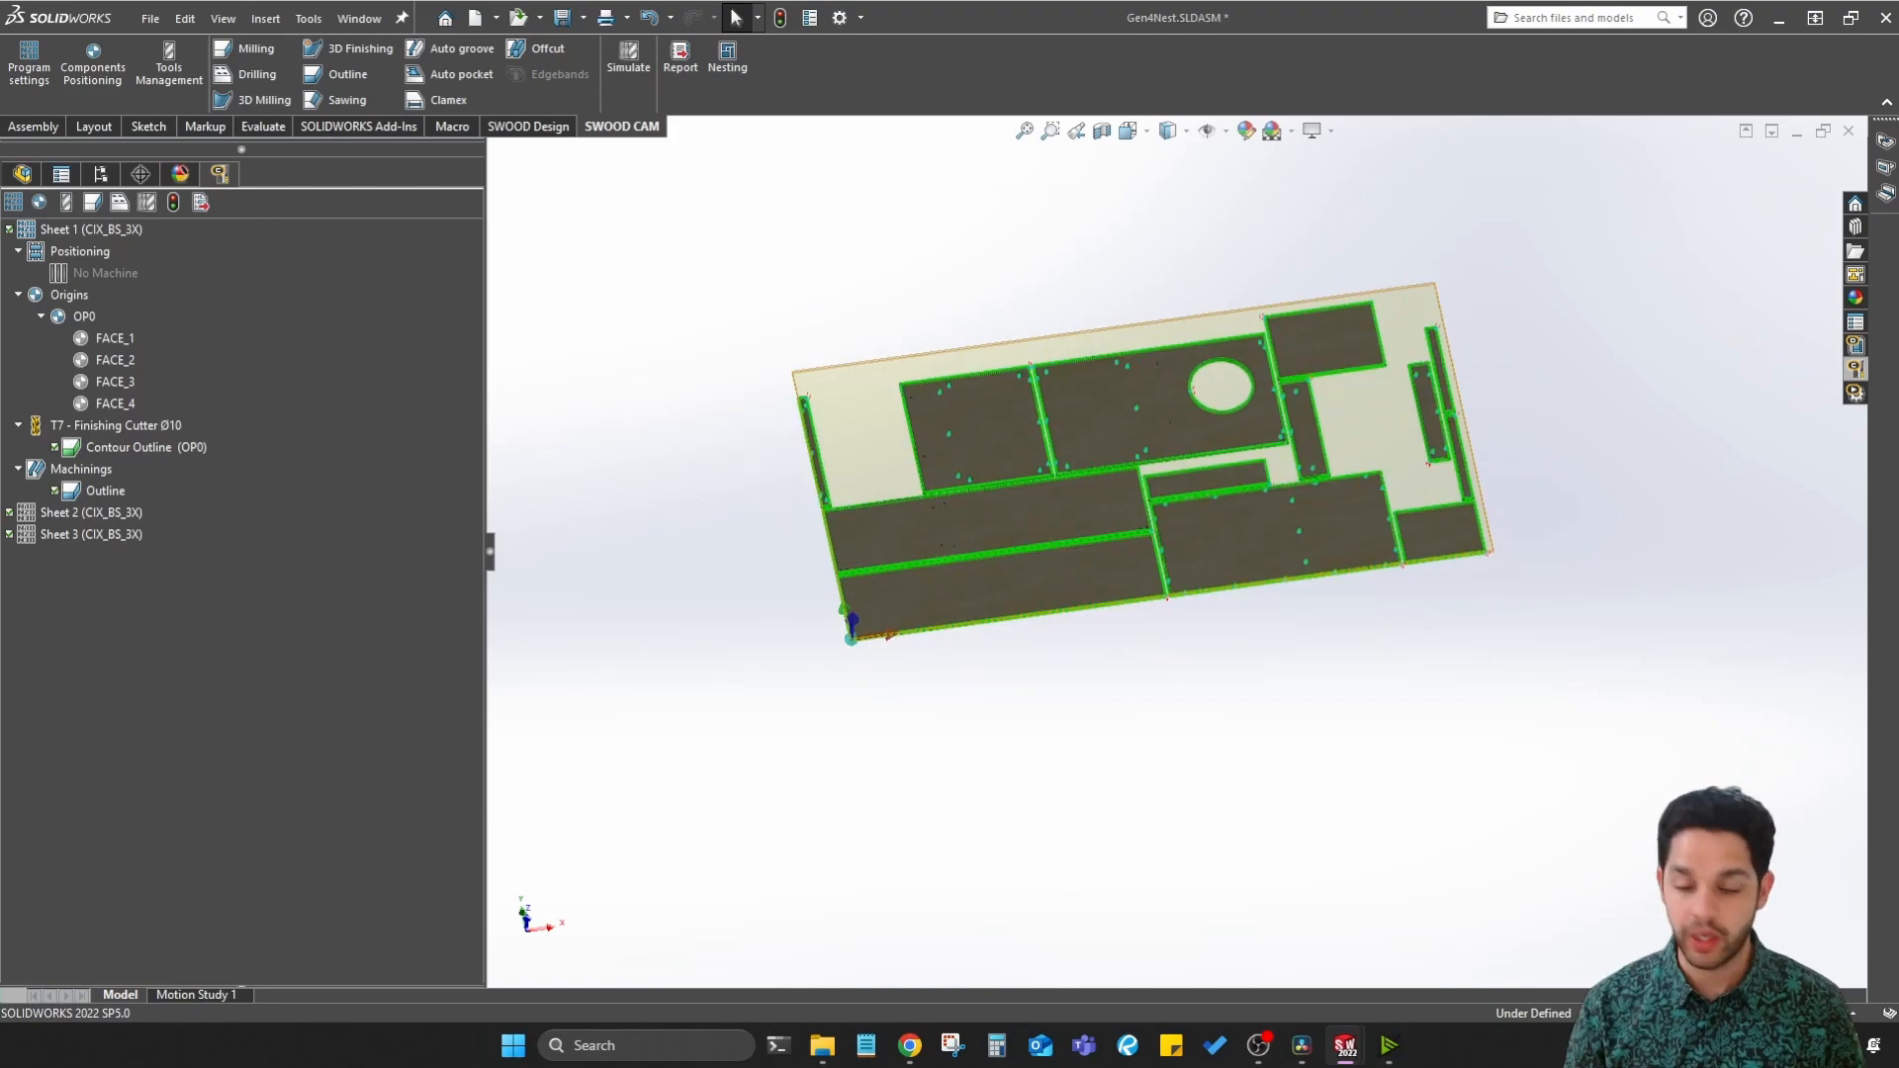